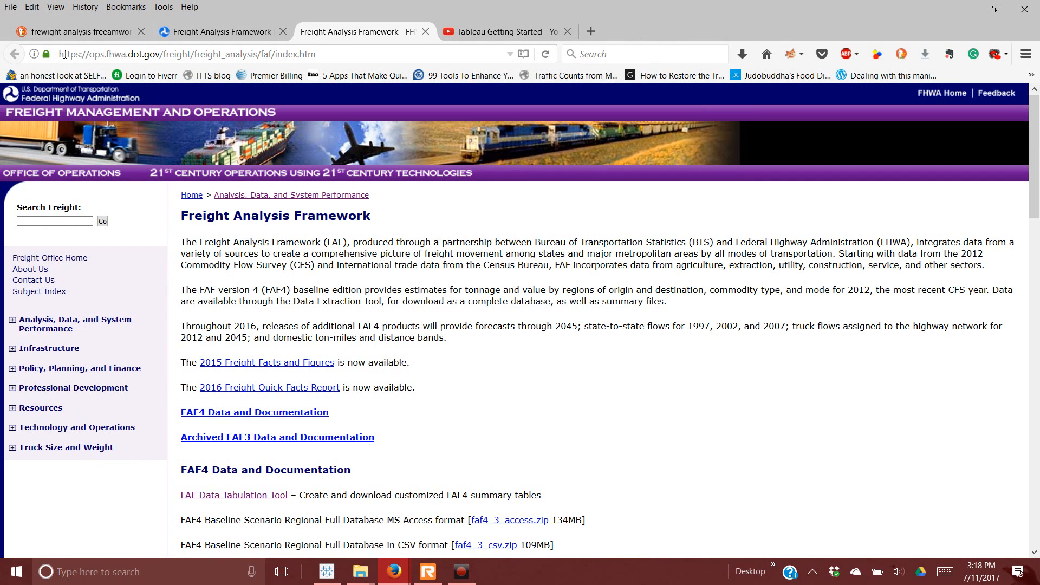
# Step: Copy-select the FHWA page address and browse the FHWA and BTS Freight Analysis Framework pages
pyautogui.moveTo(64, 54); pyautogui.dragTo(341, 54)
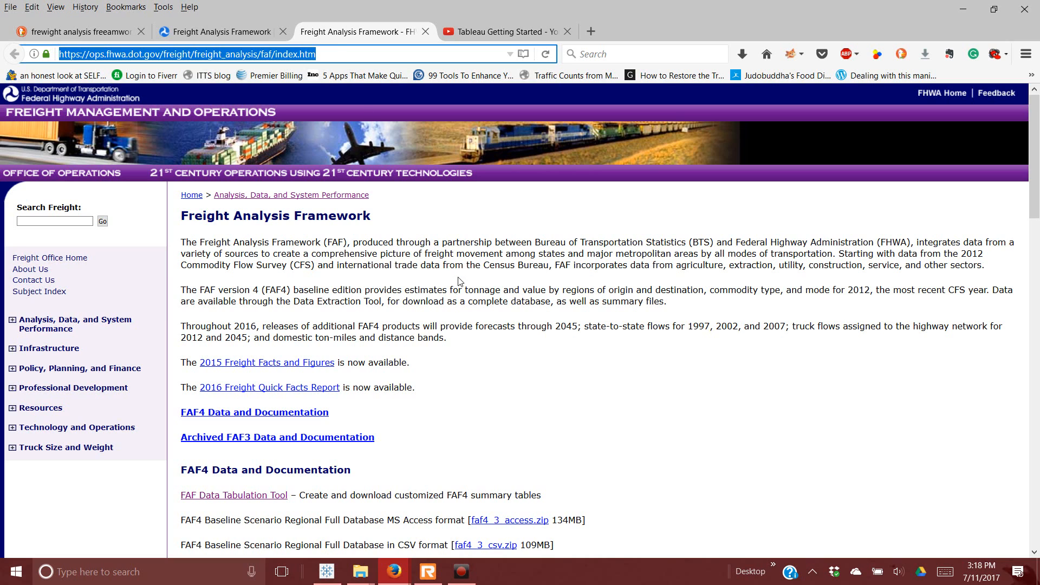
pyautogui.scroll(-3, 461, 280)
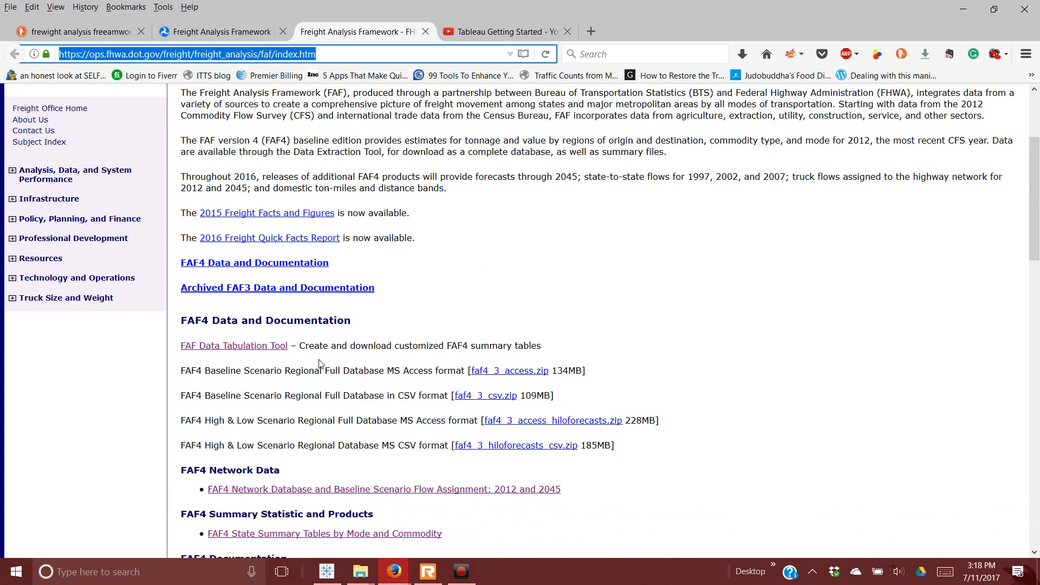
pyautogui.scroll(-2, 315, 436)
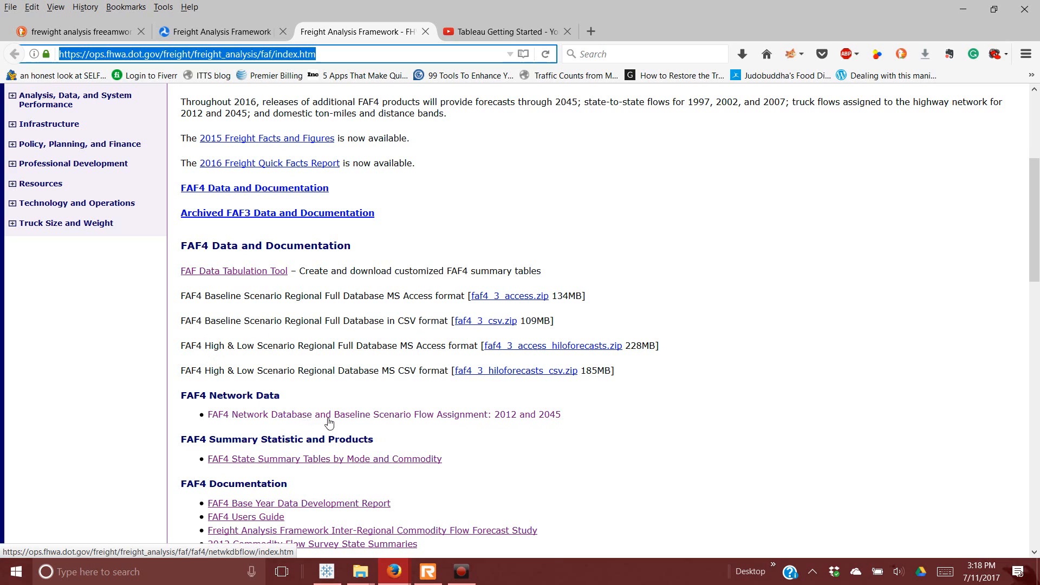
pyautogui.scroll(-2, 489, 455)
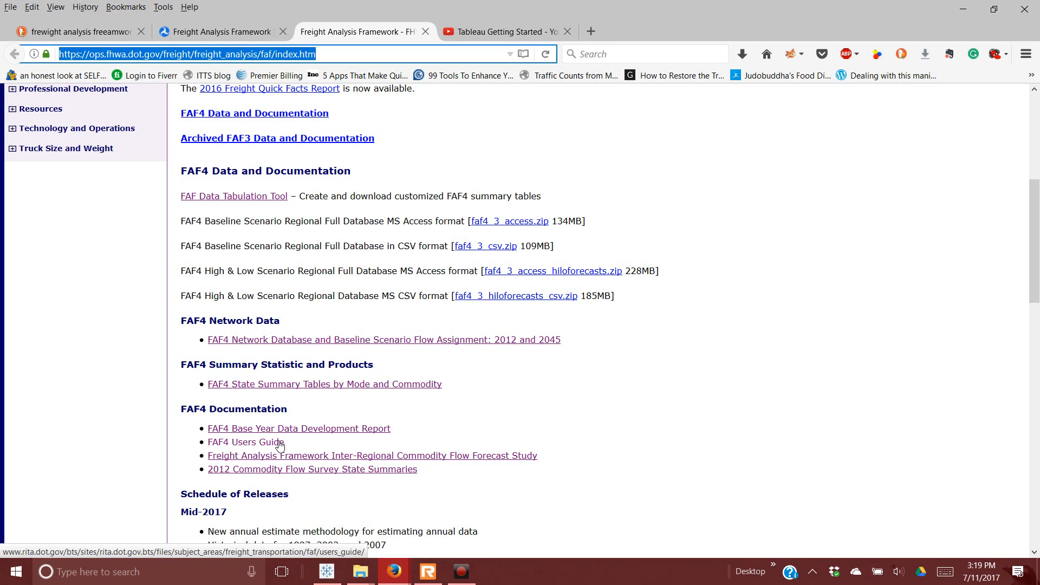
pyautogui.scroll(-3, 297, 443)
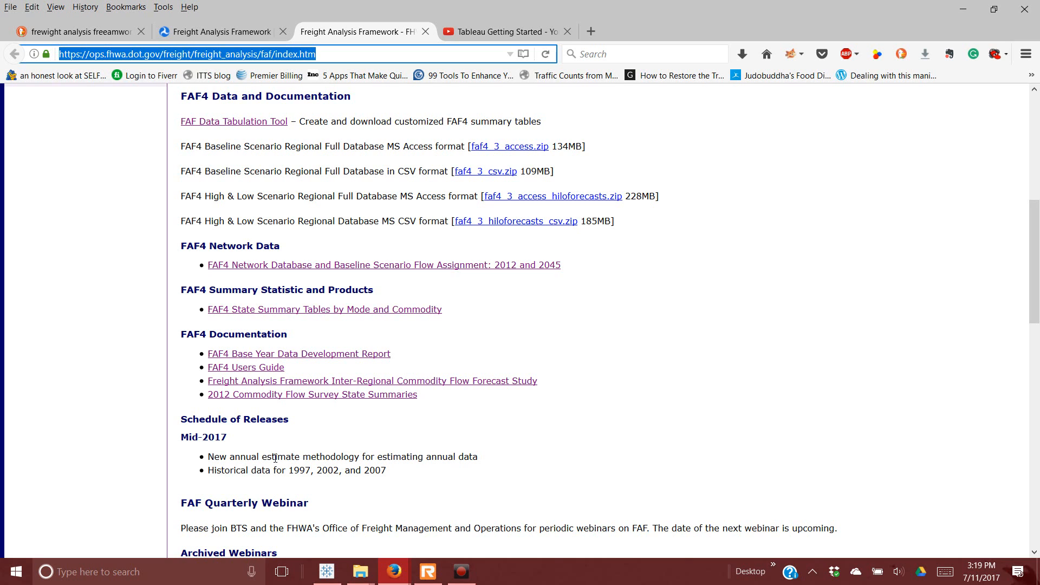
pyautogui.scroll(-4, 295, 460)
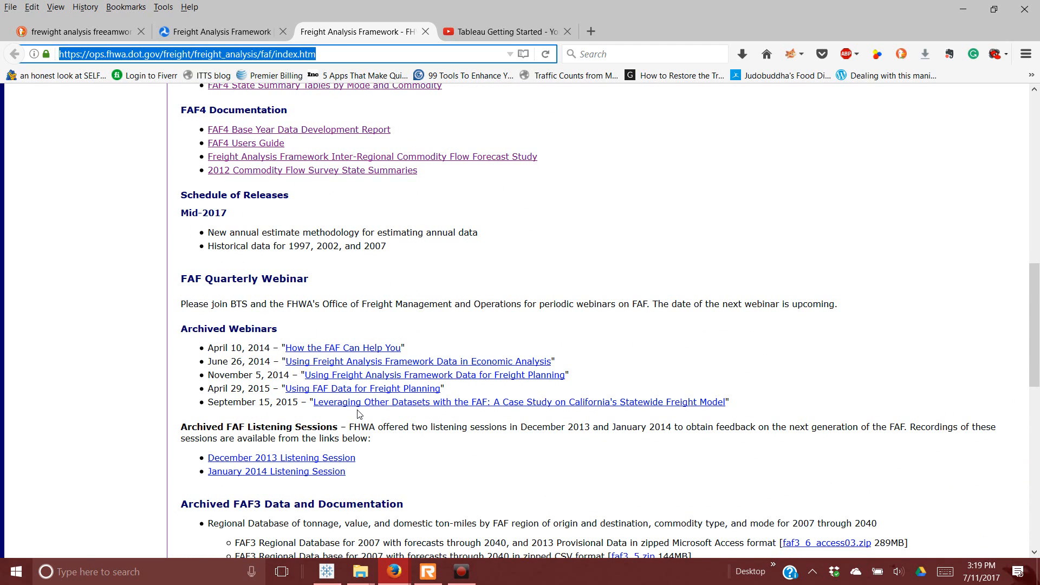
pyautogui.click(253, 34)
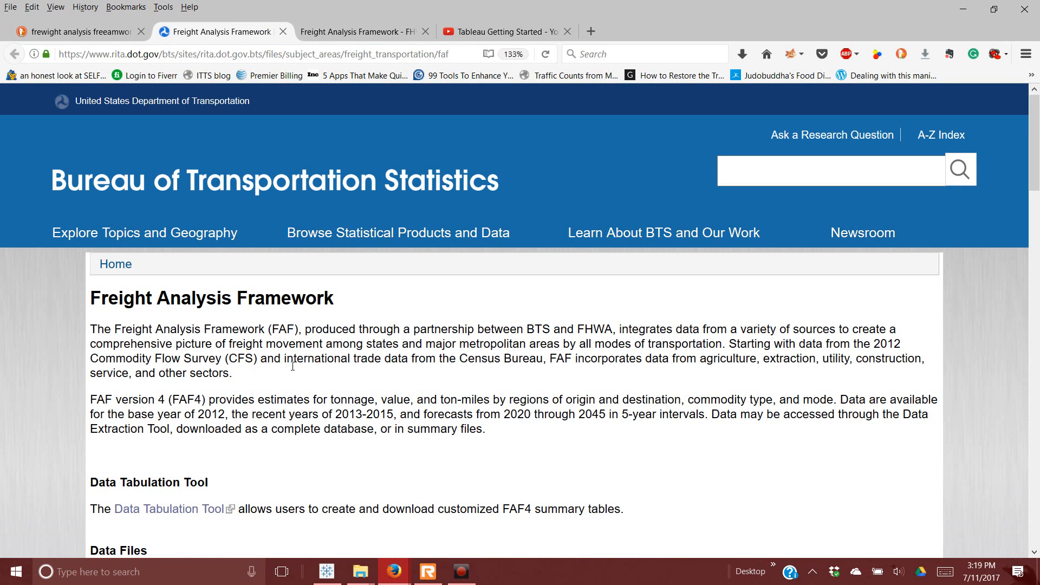
pyautogui.scroll(-5, 290, 377)
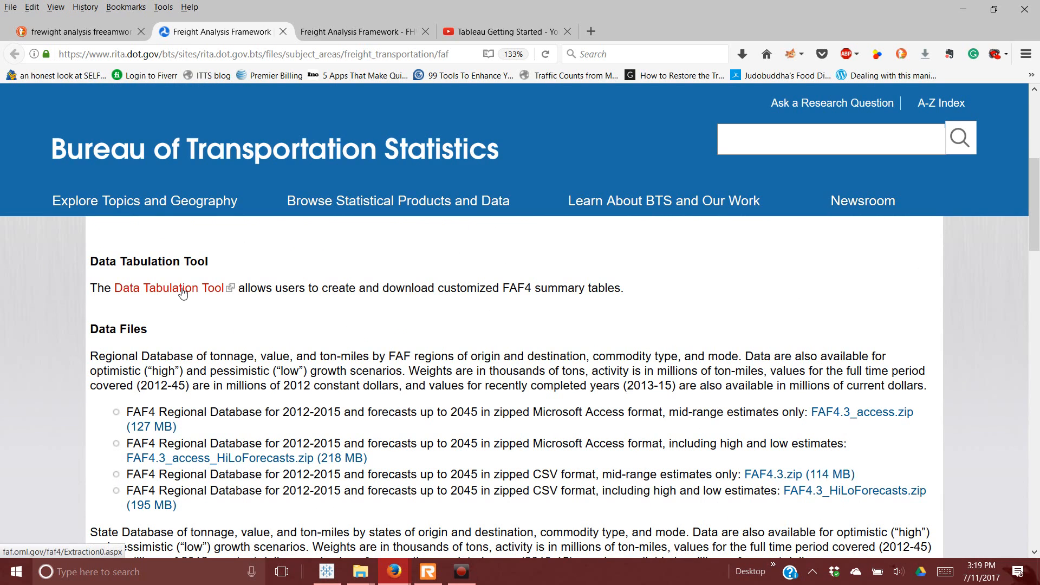
pyautogui.click(336, 32)
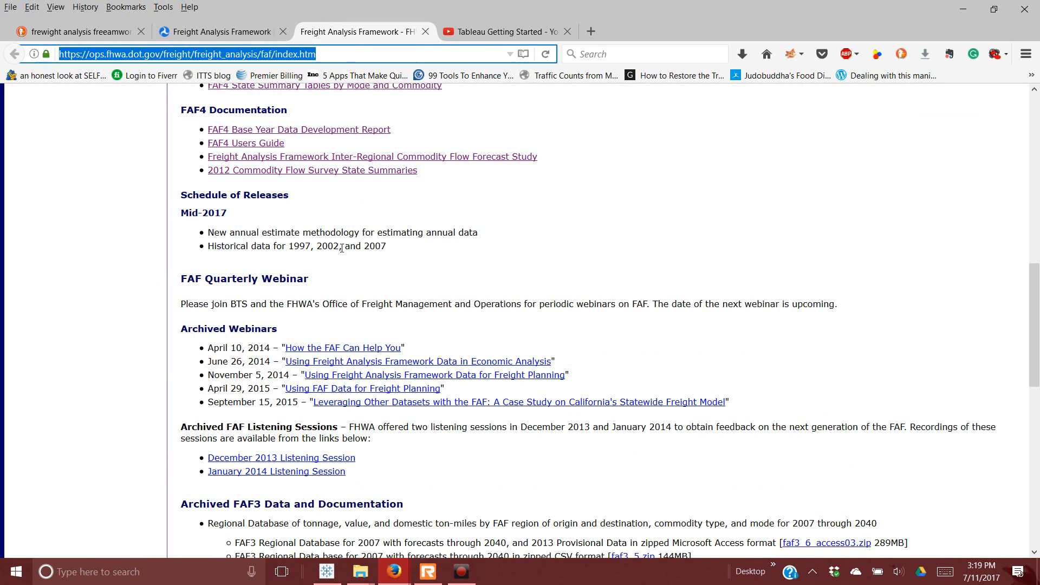
pyautogui.scroll(8, 342, 248)
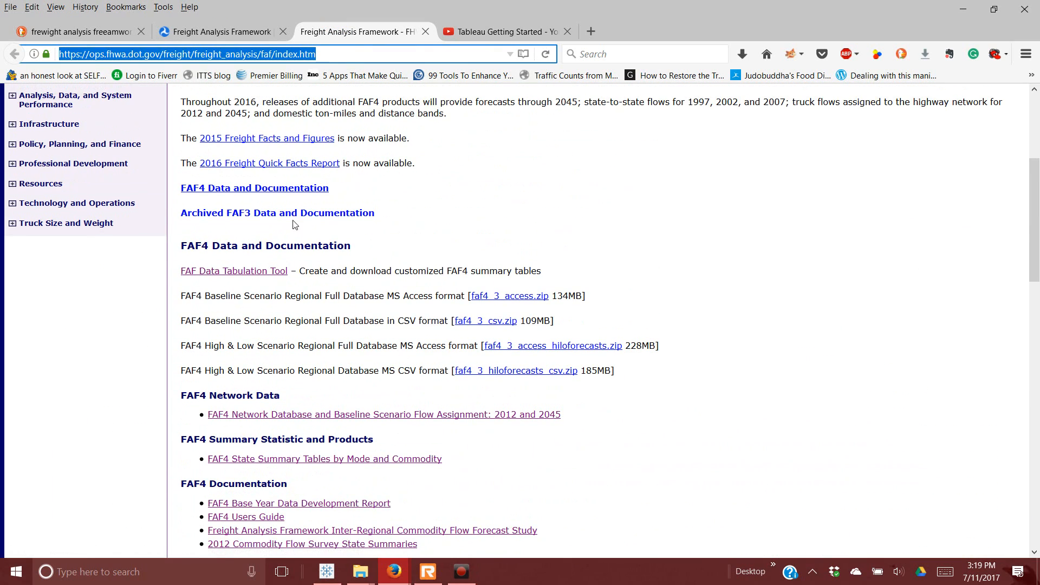
# Step: Open the FAF Data Tabulation Tool in a new tab and bring up its Total Flows form
pyautogui.rightClick(237, 271)
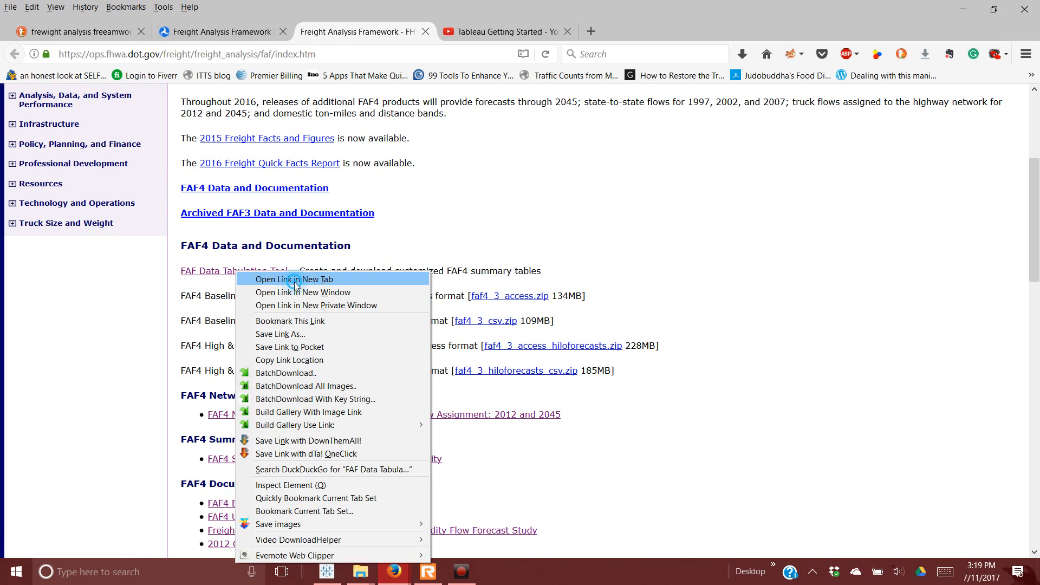
pyautogui.click(296, 280)
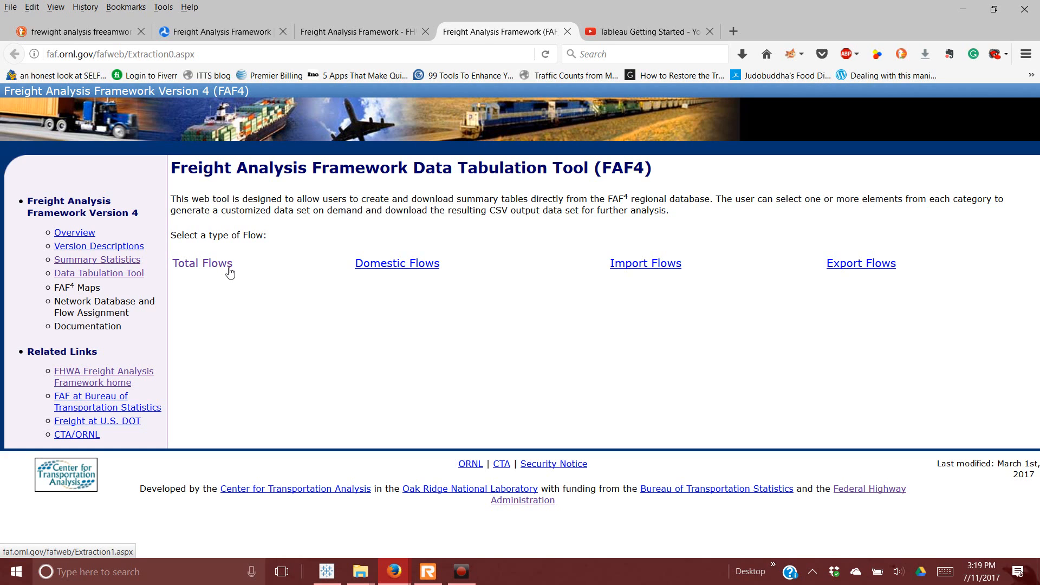
pyautogui.click(221, 270)
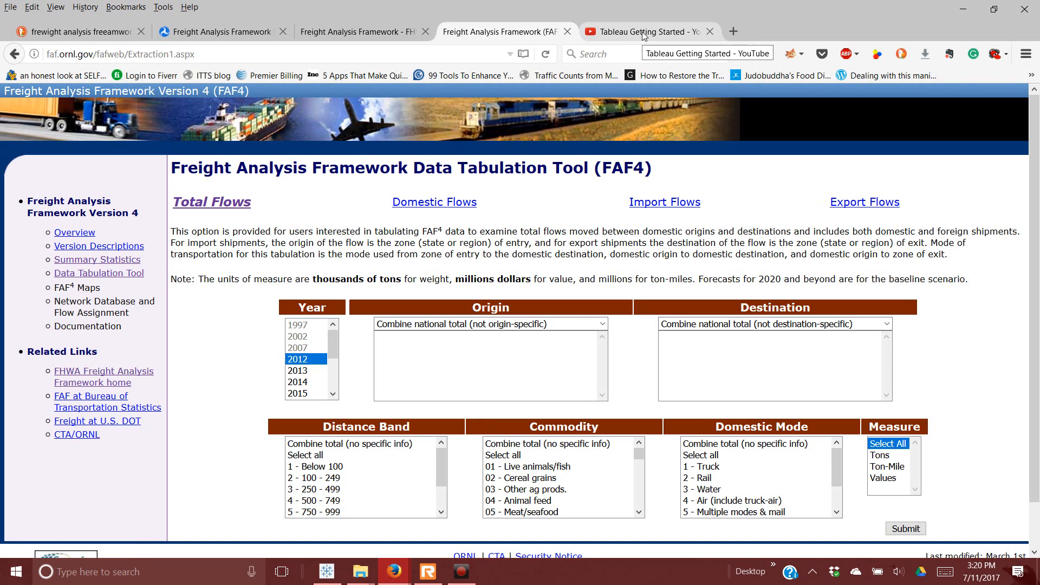
# Step: Close the BTS FAF, FHWA FAF and Data Tabulation Tool pages
pyautogui.click(383, 36)
pyautogui.click(252, 34)
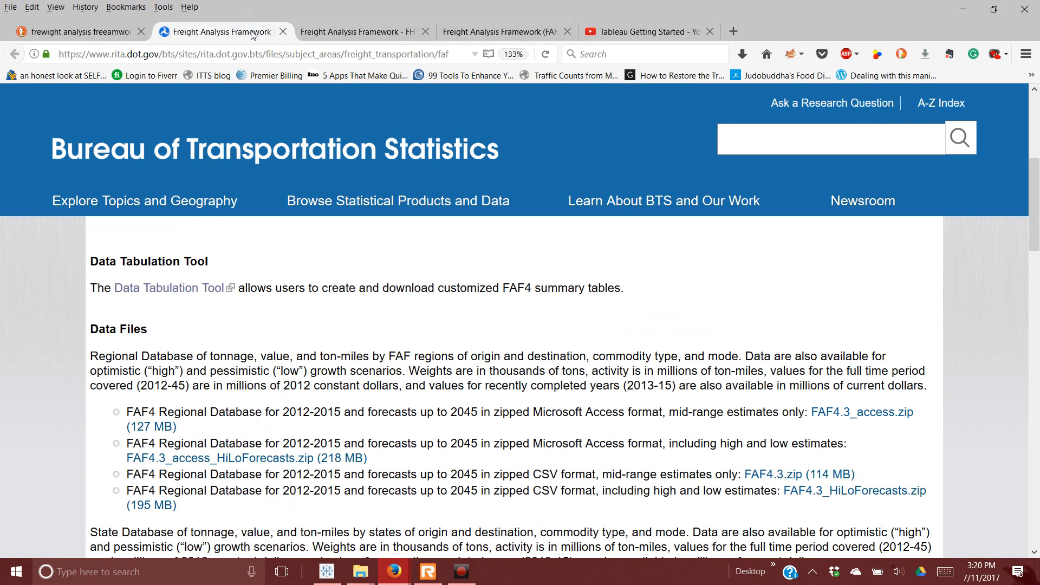
pyautogui.click(283, 34)
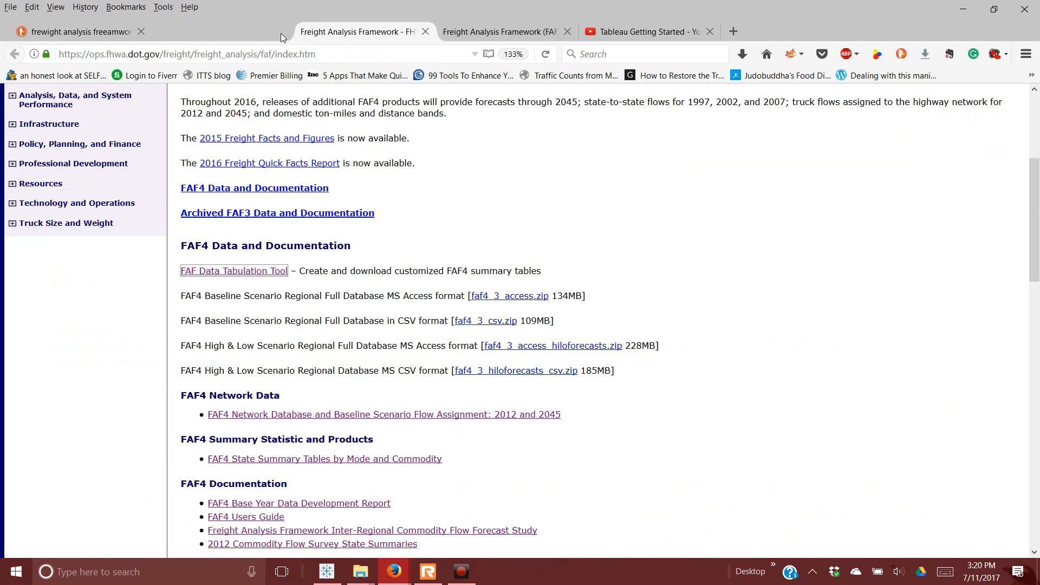
pyautogui.click(282, 34)
pyautogui.click(282, 34)
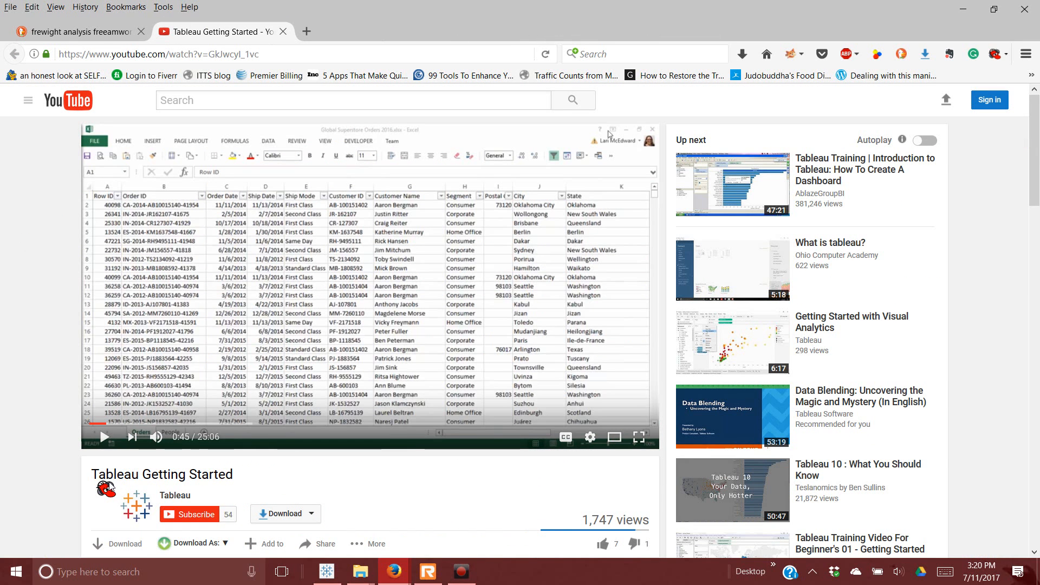
# Step: Copy the Tableau Getting Started video's web address
pyautogui.moveTo(241, 478); pyautogui.dragTo(88, 484)
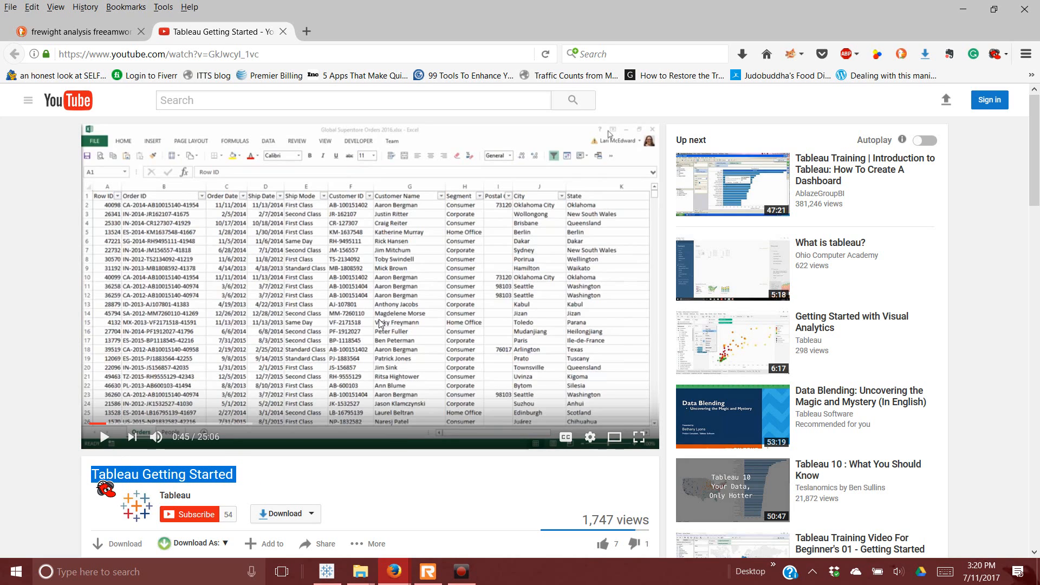
pyautogui.click(200, 56)
pyautogui.rightClick(214, 62)
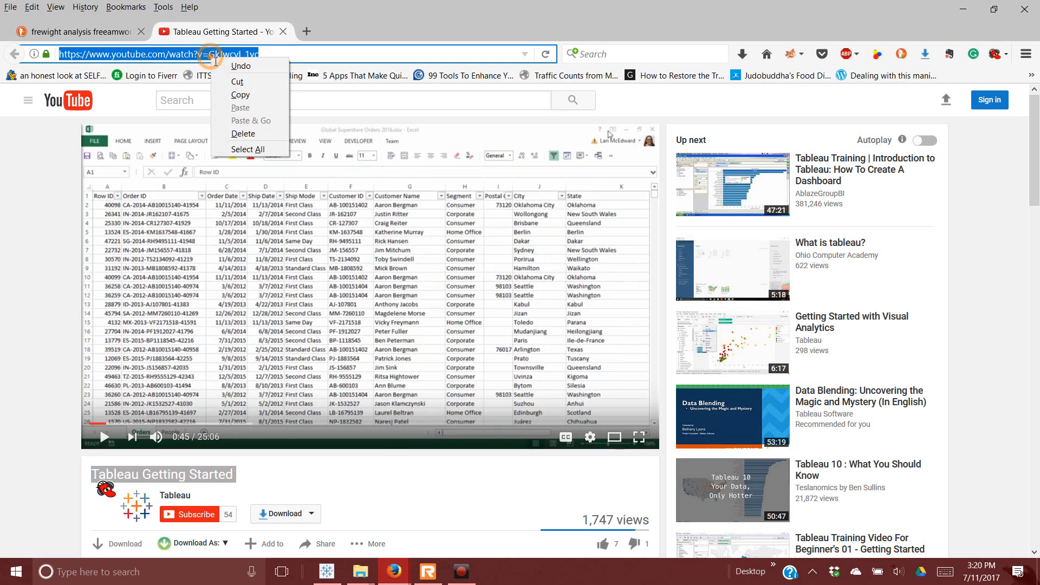
pyautogui.click(230, 93)
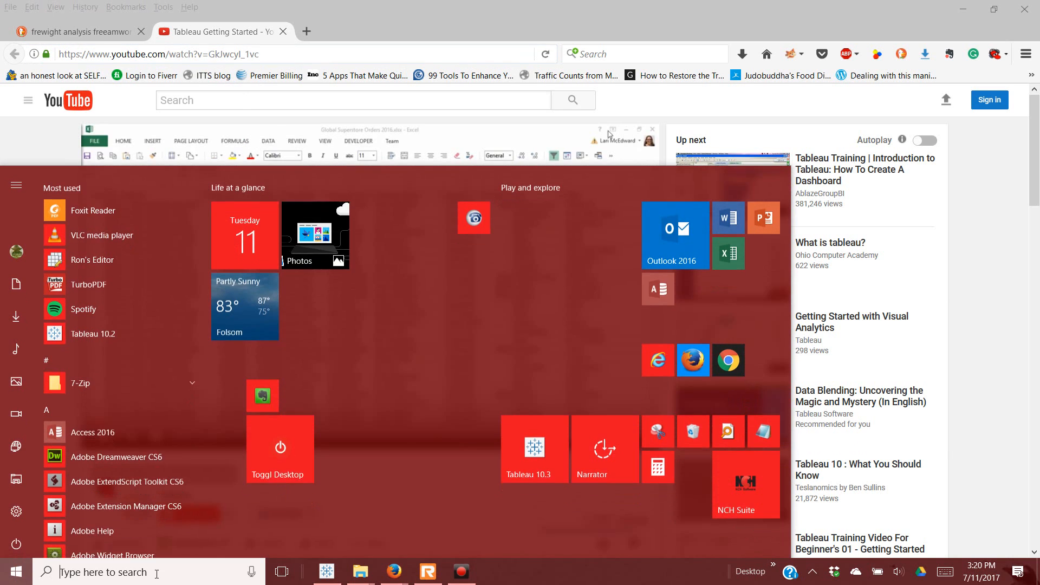
# Step: Launch Tableau from the Start menu and close Firefox to reveal Tableau's start page
pyautogui.click(16, 571)
pyautogui.click(764, 427)
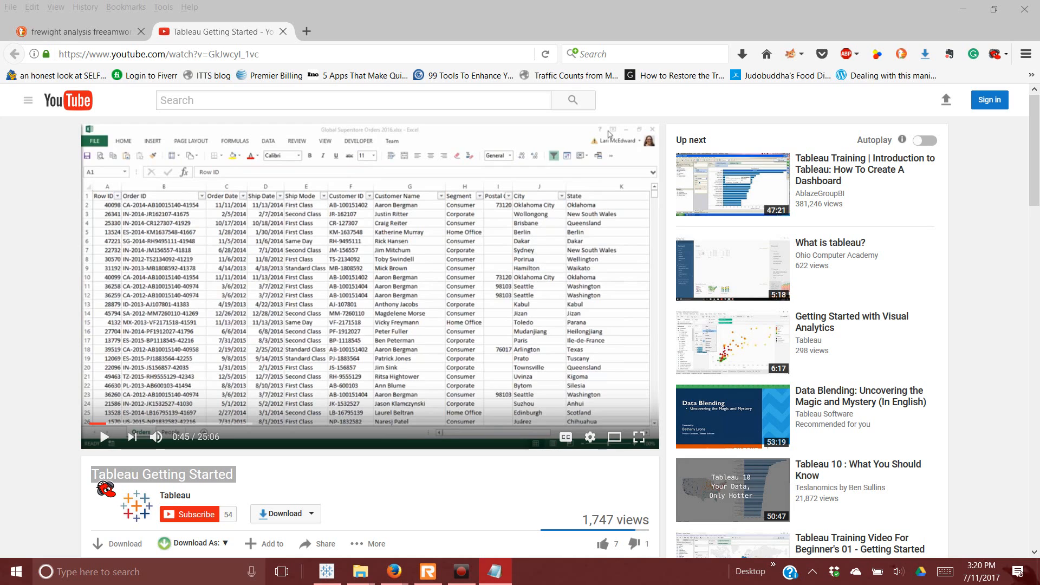
pyautogui.hotkey('alt', 'Tab')
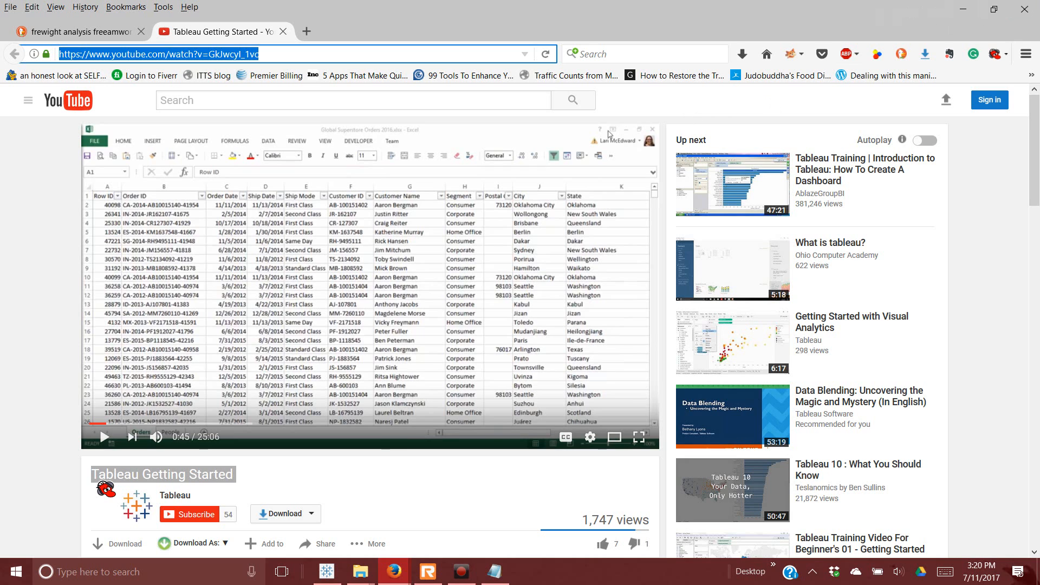
pyautogui.click(1024, 8)
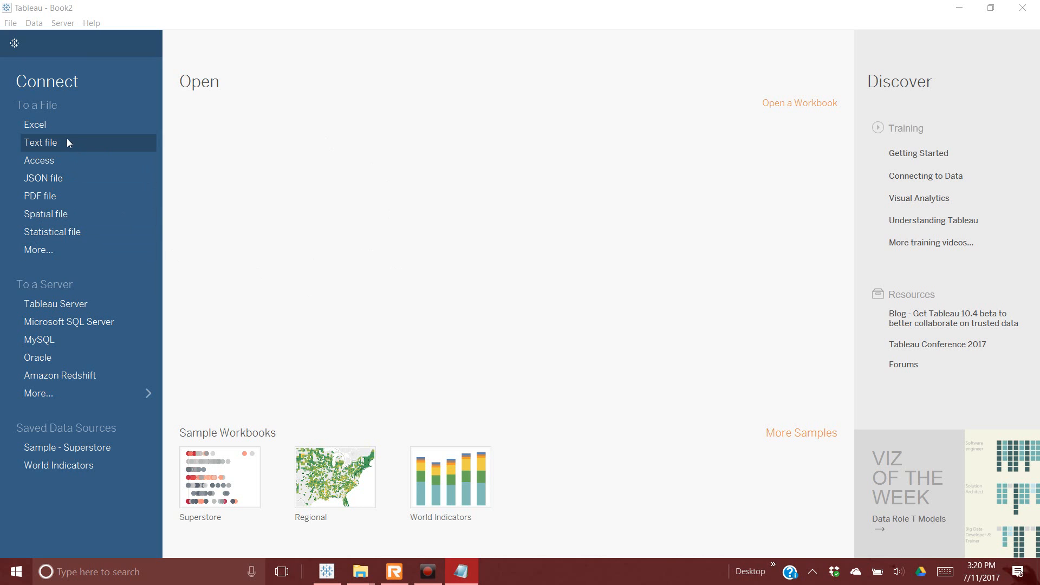
# Step: Cancel the Excel connection and start a text-file connection, picking FAFTableau.csv
pyautogui.click(57, 129)
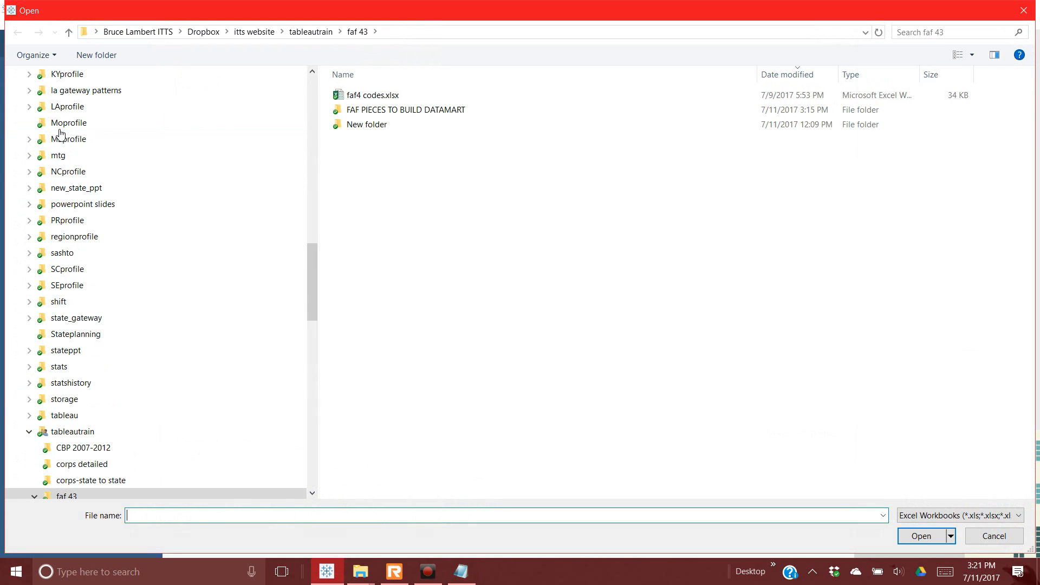
pyautogui.click(995, 536)
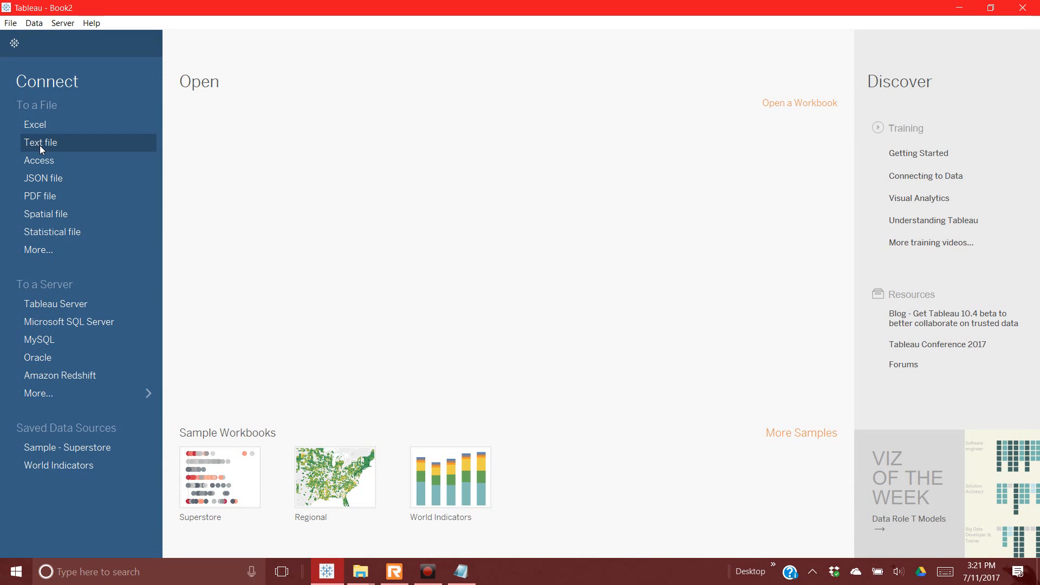
pyautogui.click(40, 143)
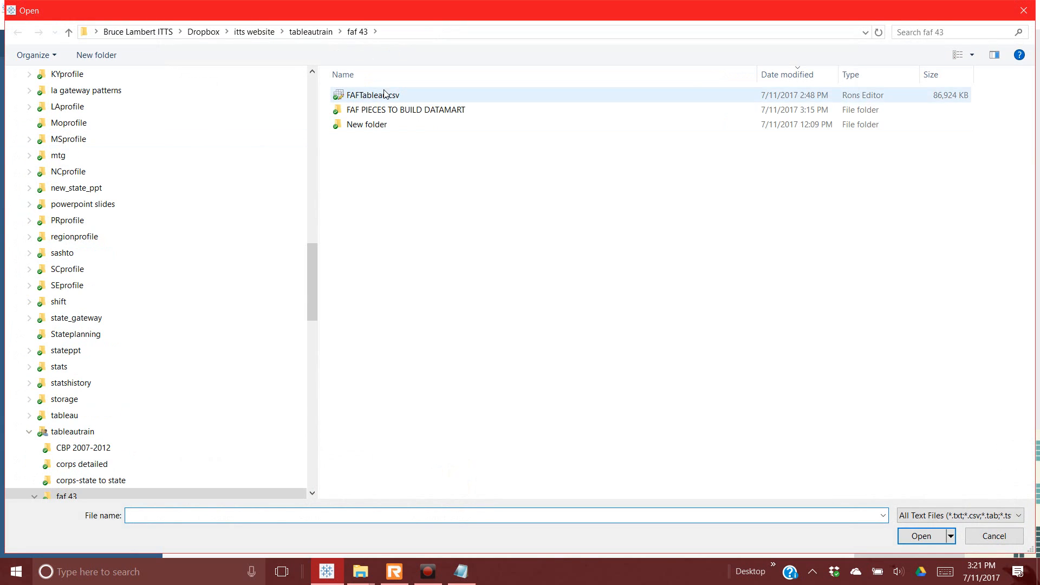
pyautogui.click(384, 95)
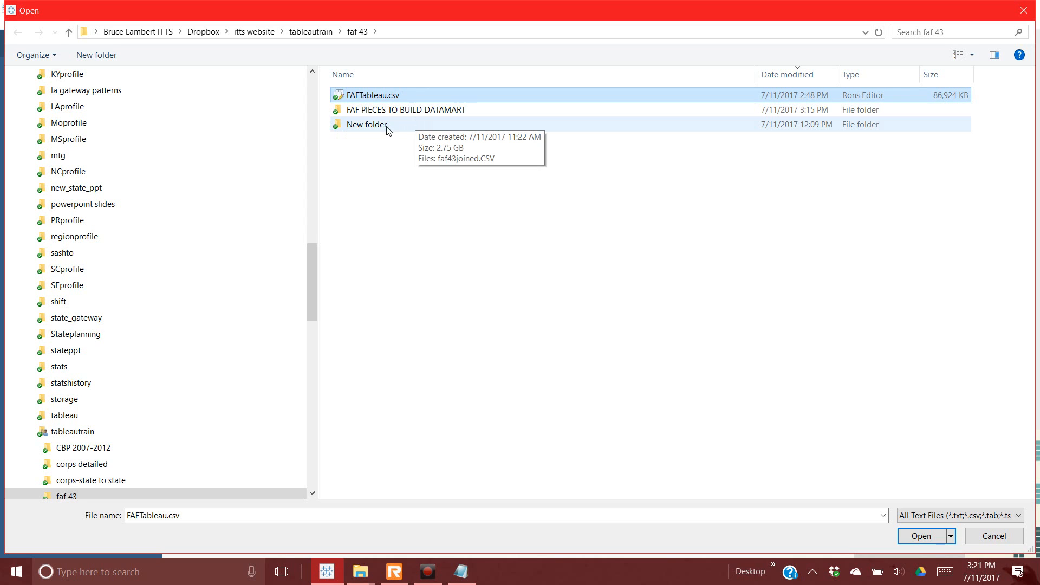
# Step: Delete faf43joined2.csv from the FAF PIECES TO BUILD DATAMART folder
pyautogui.doubleClick(388, 112)
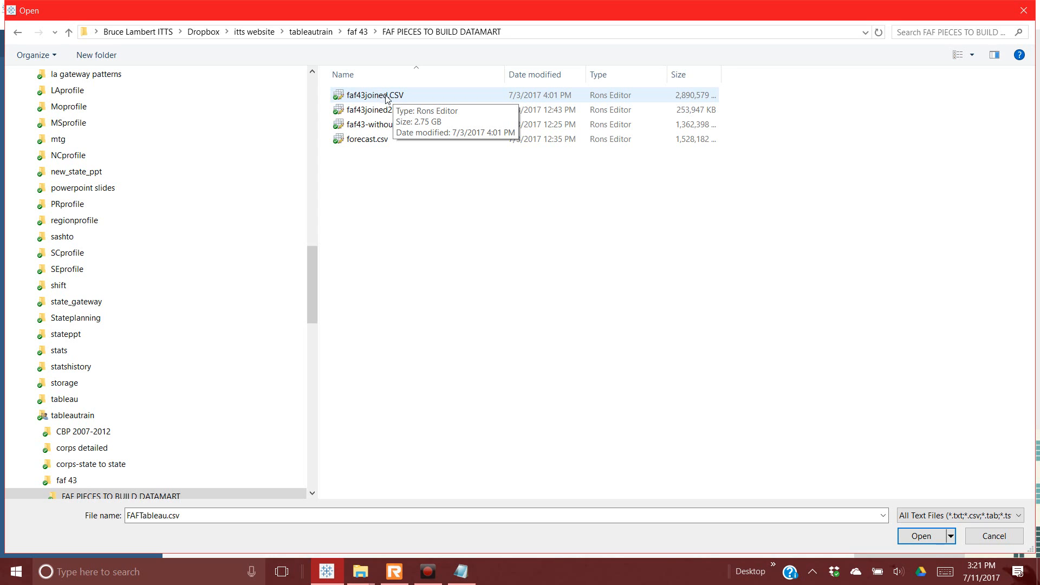
pyautogui.click(357, 32)
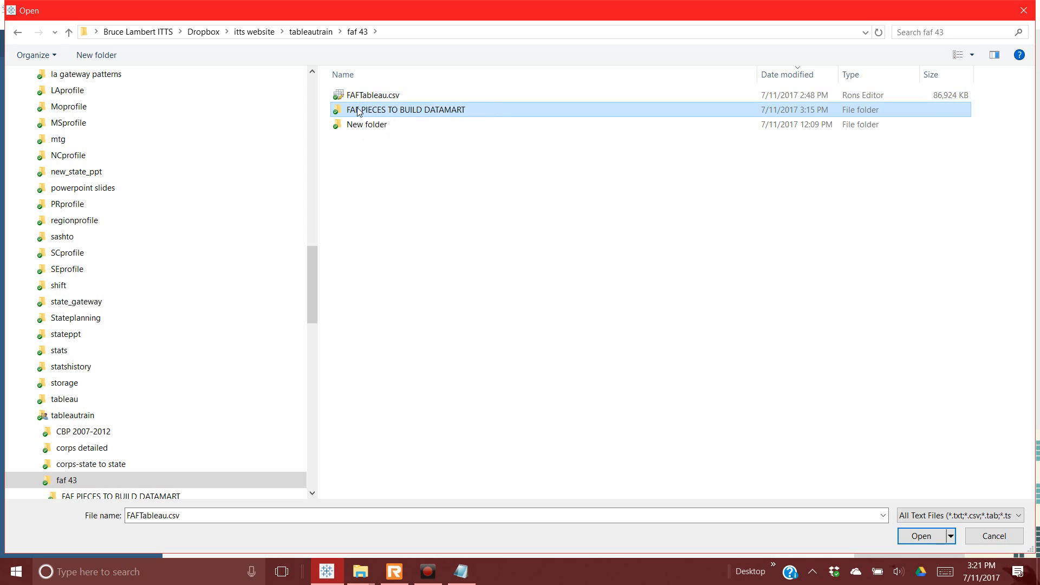
pyautogui.doubleClick(359, 109)
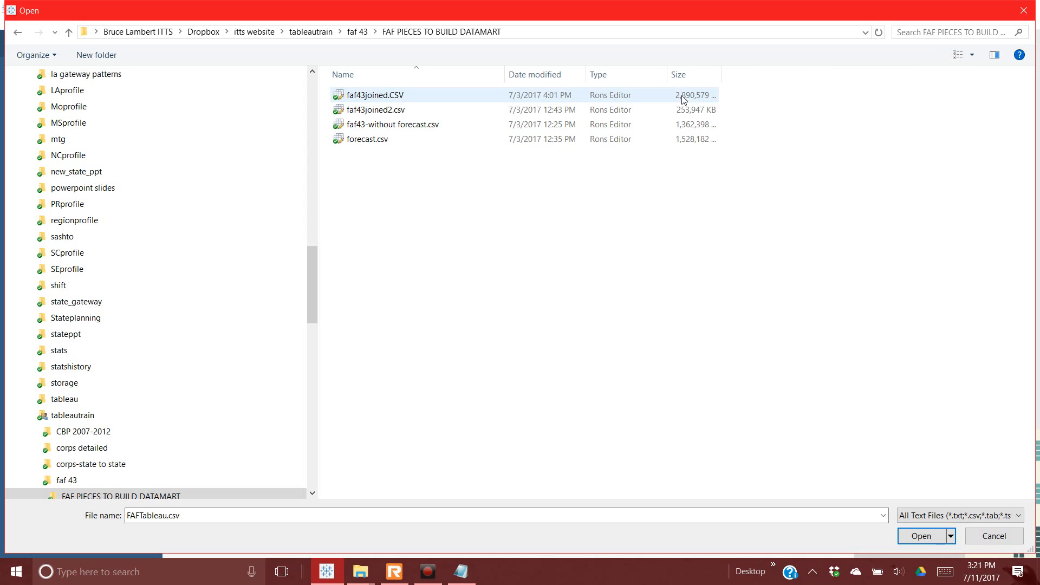
pyautogui.moveTo(730, 83); pyautogui.dragTo(806, 84)
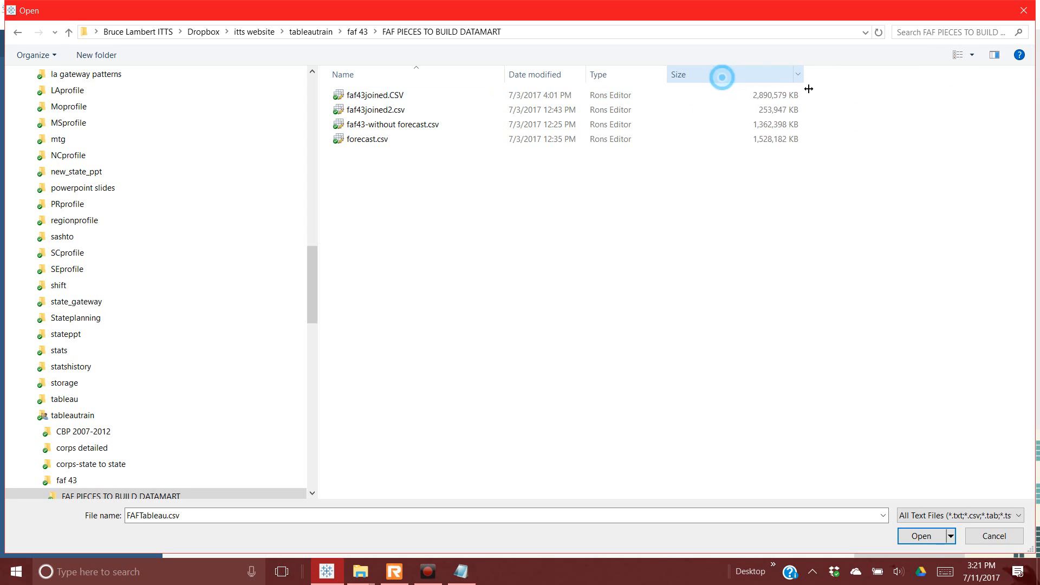
pyautogui.click(399, 110)
pyautogui.rightClick(400, 111)
pyautogui.click(327, 502)
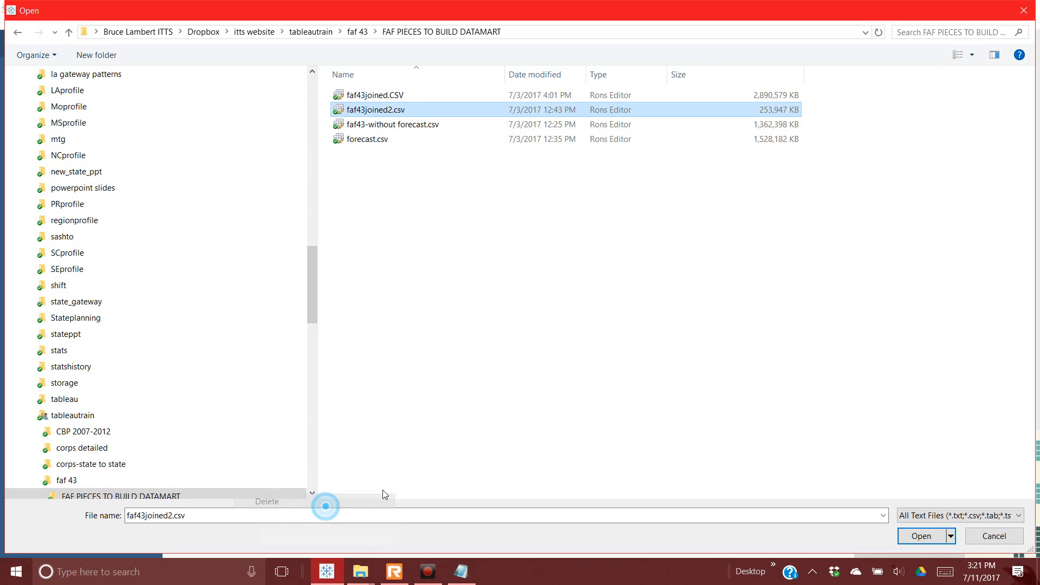
# Step: Open FAFTableau.csv from the faf 43 folder as the text-file data source
pyautogui.click(357, 31)
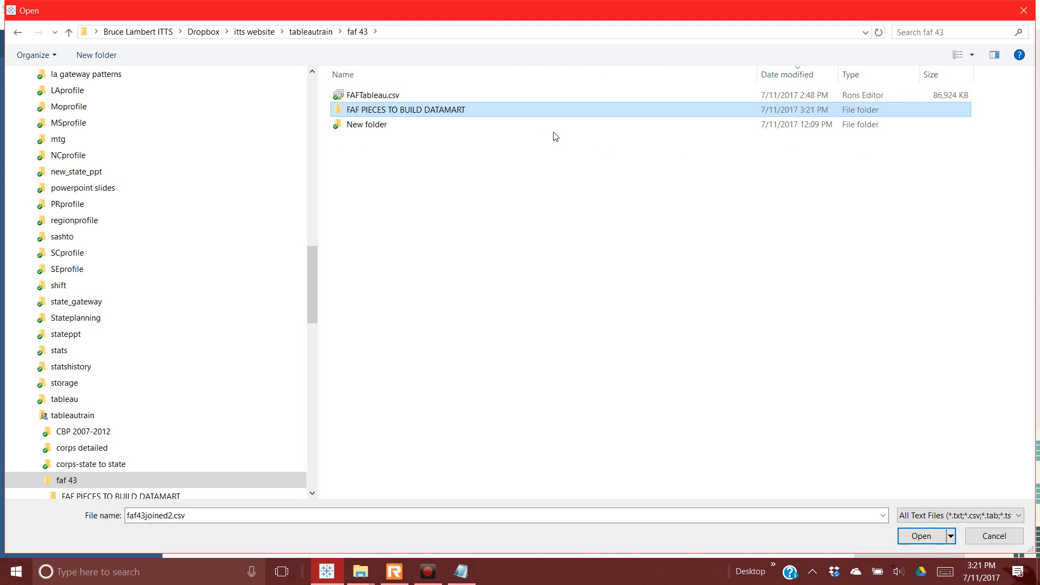
pyautogui.click(395, 95)
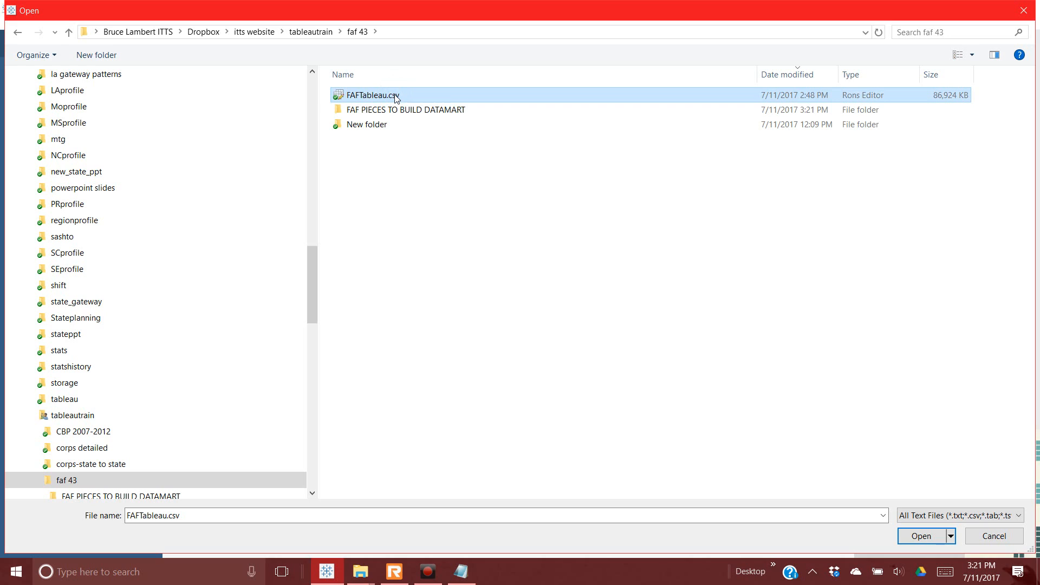
pyautogui.click(921, 536)
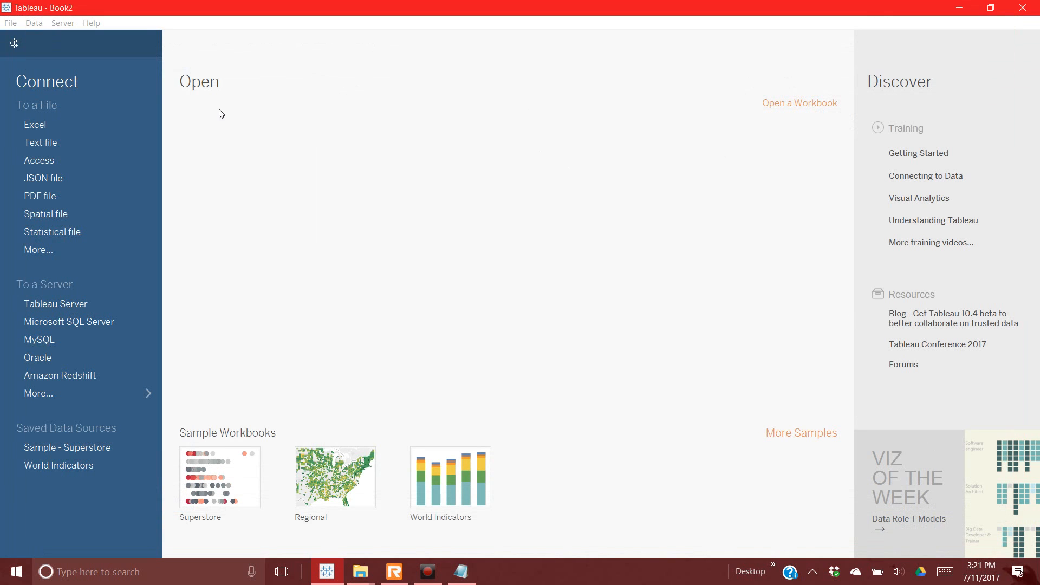
pyautogui.click(40, 142)
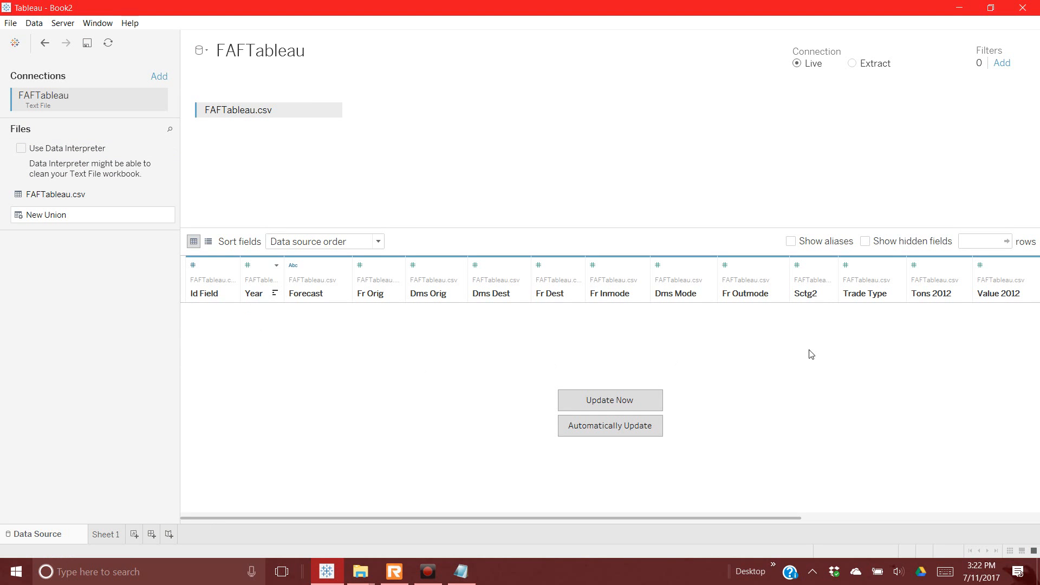
# Step: Hide the Id Field and change Year's data type to String
pyautogui.click(232, 265)
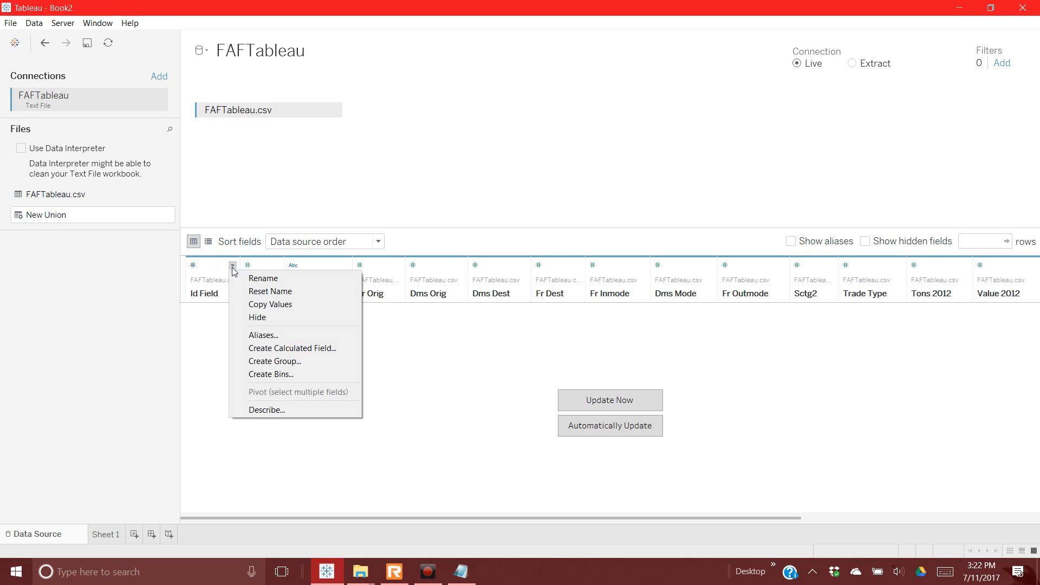
pyautogui.click(251, 317)
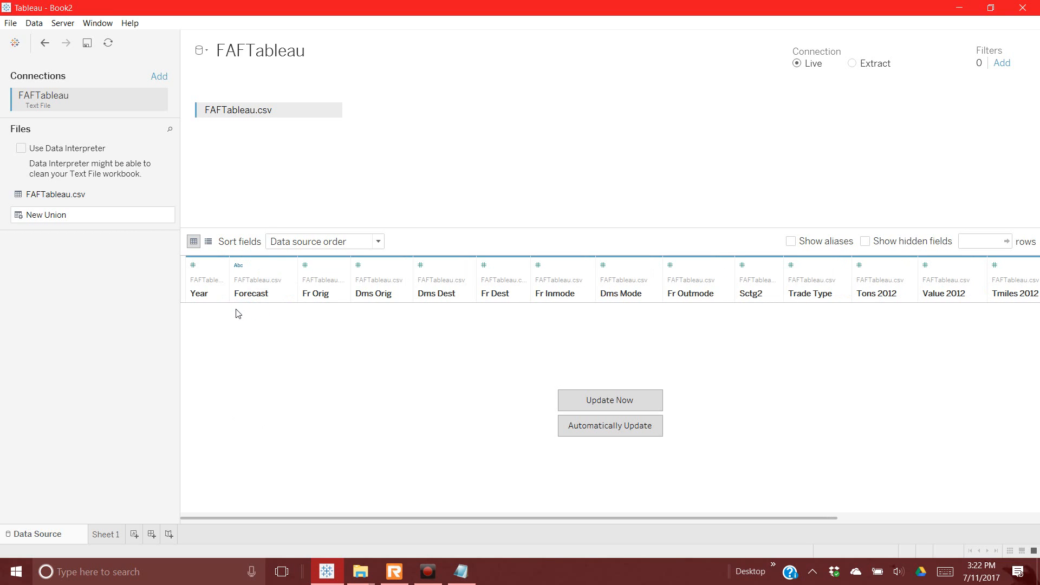
pyautogui.click(194, 270)
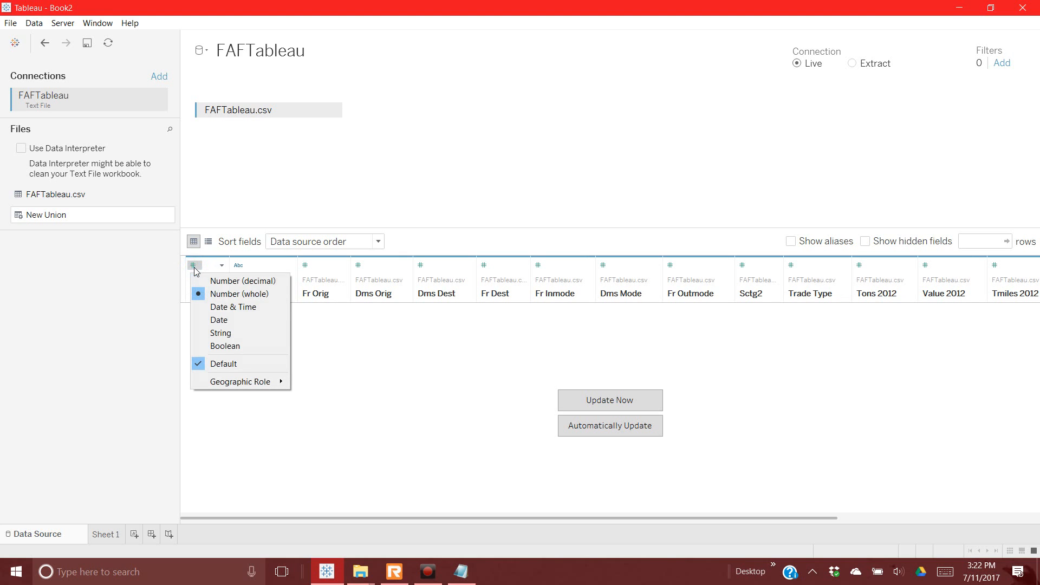
pyautogui.click(235, 333)
# Step: Split Year into a separate Forecast field and open Forecast's Edit Aliases dialog
pyautogui.click(229, 264)
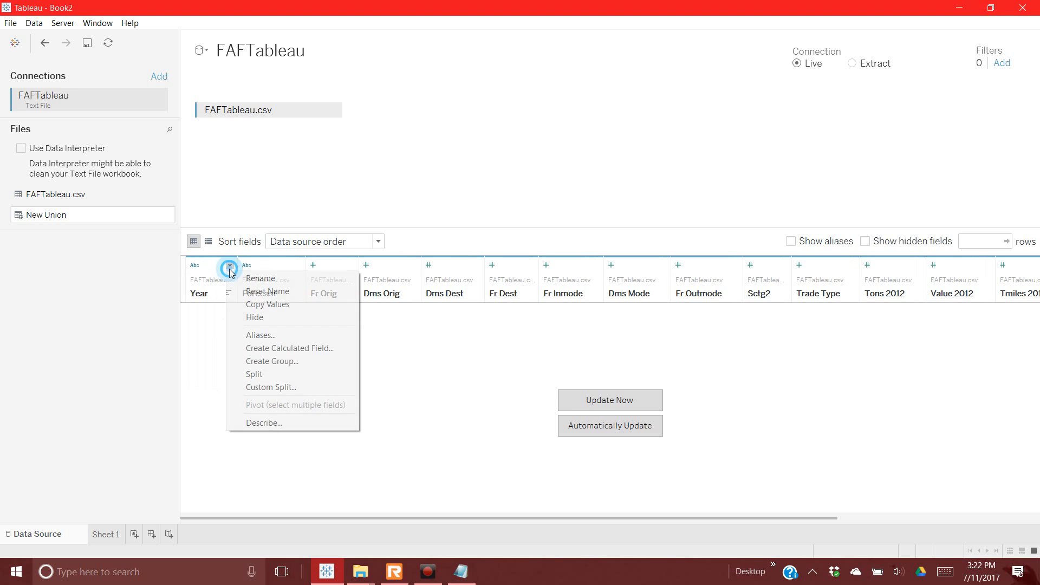
pyautogui.click(233, 374)
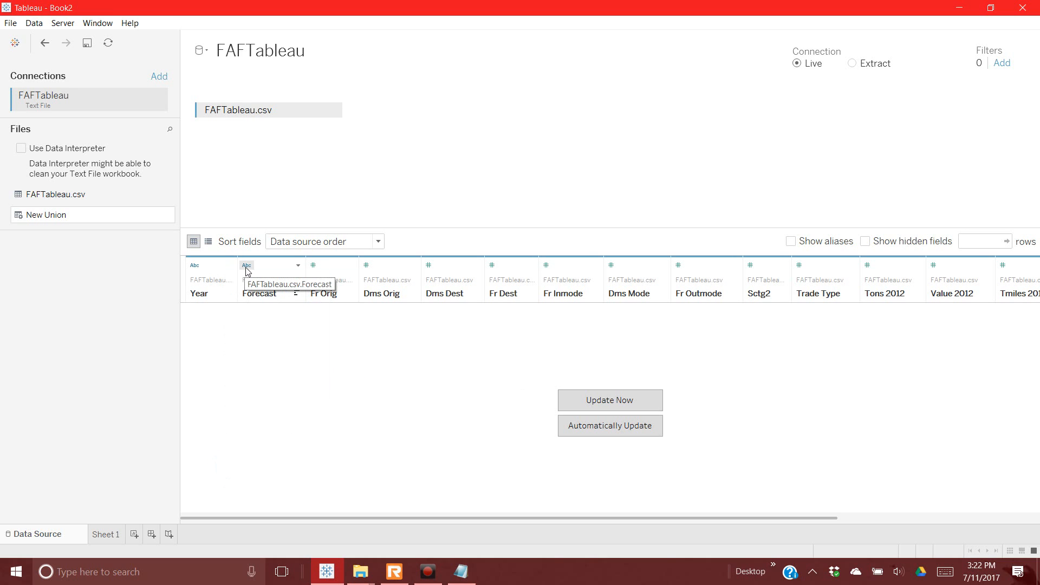
pyautogui.click(297, 266)
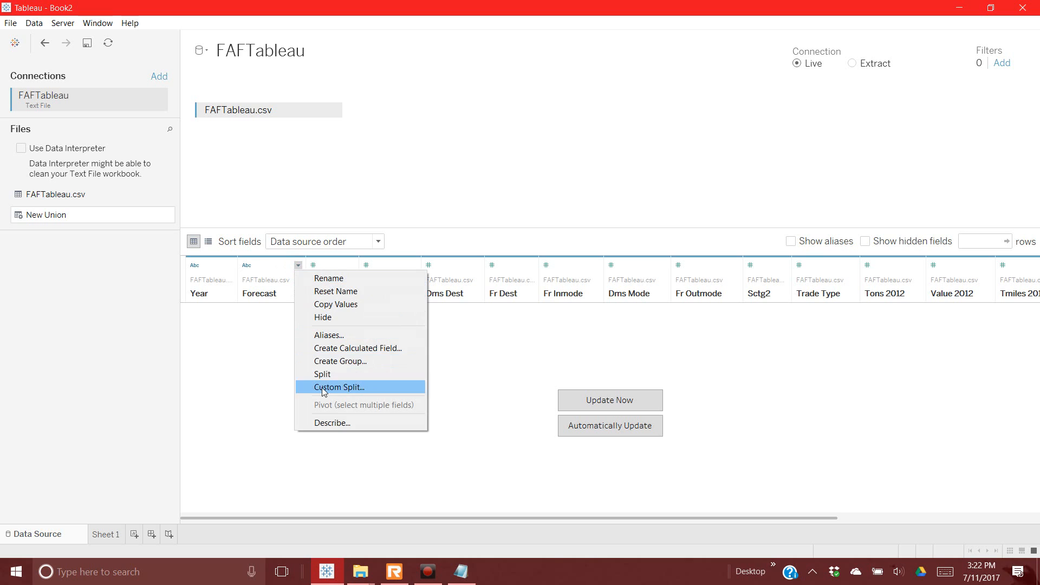
pyautogui.click(330, 341)
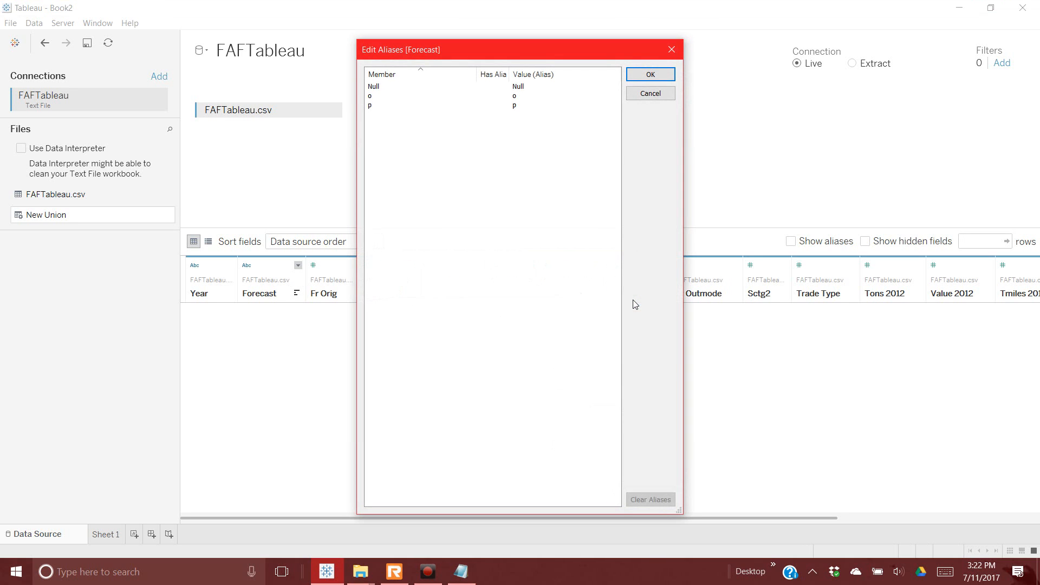
pyautogui.click(379, 89)
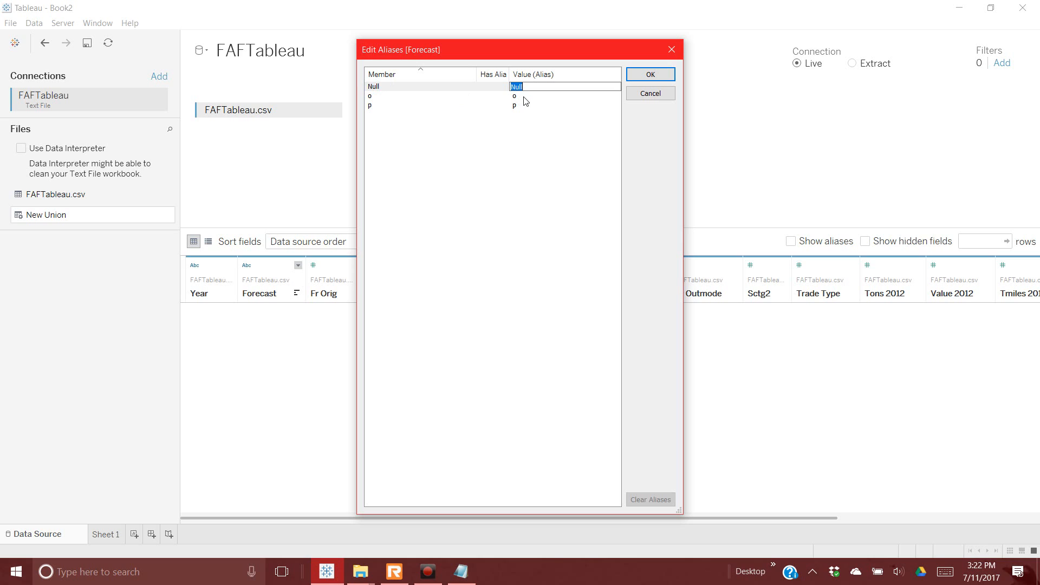
# Step: Alias the Forecast members Null, o and p as base, optimistic and pessimistic
pyautogui.write('base')
pyautogui.click(524, 96)
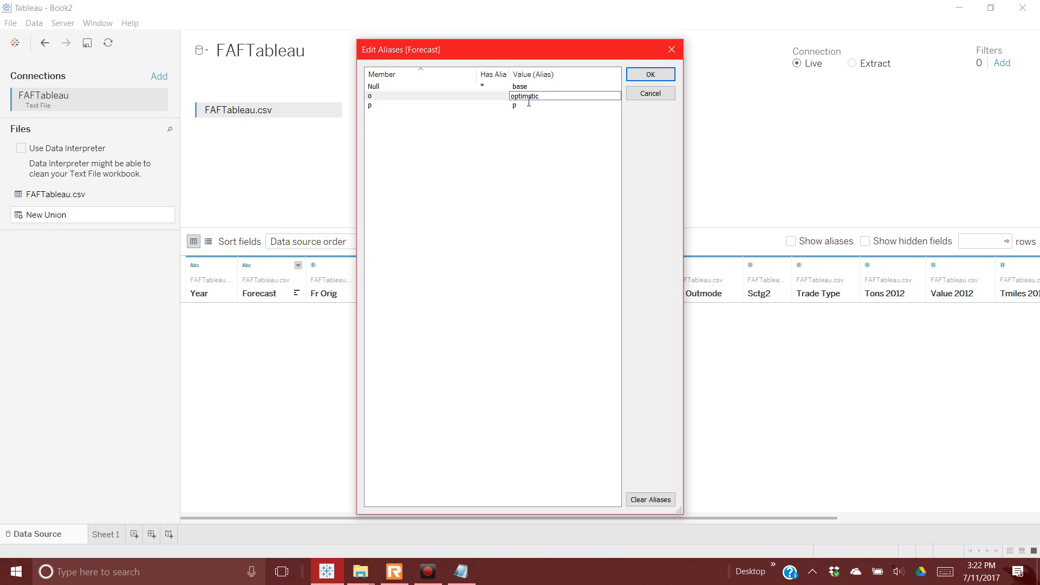
pyautogui.click(523, 106)
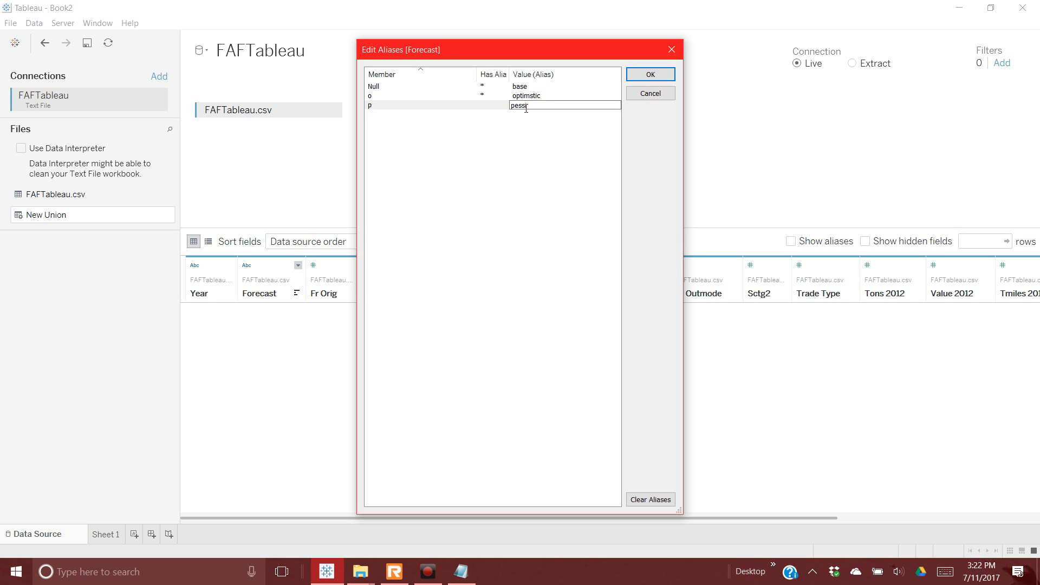
pyautogui.press('Return')
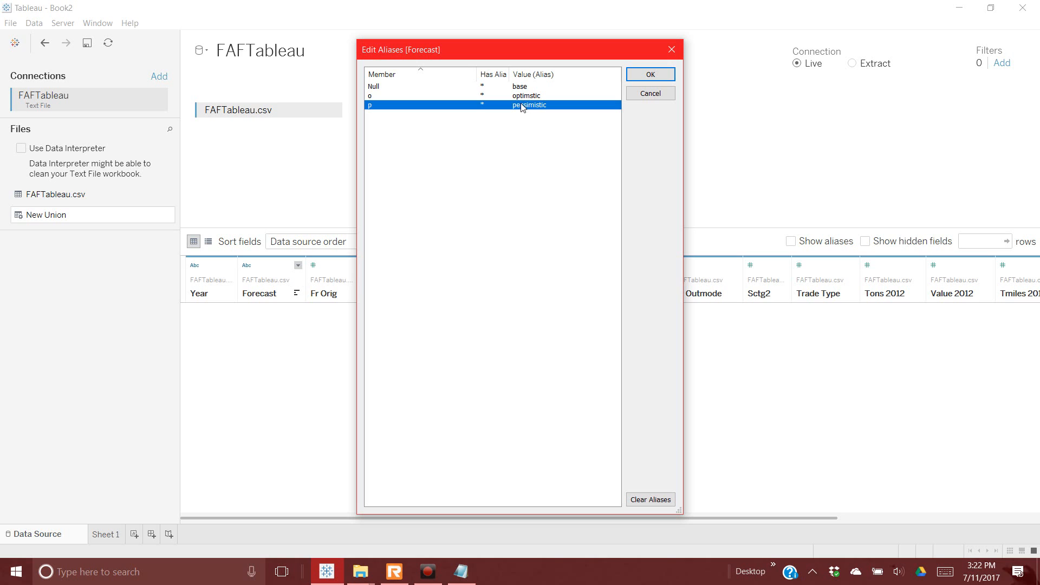
pyautogui.click(650, 76)
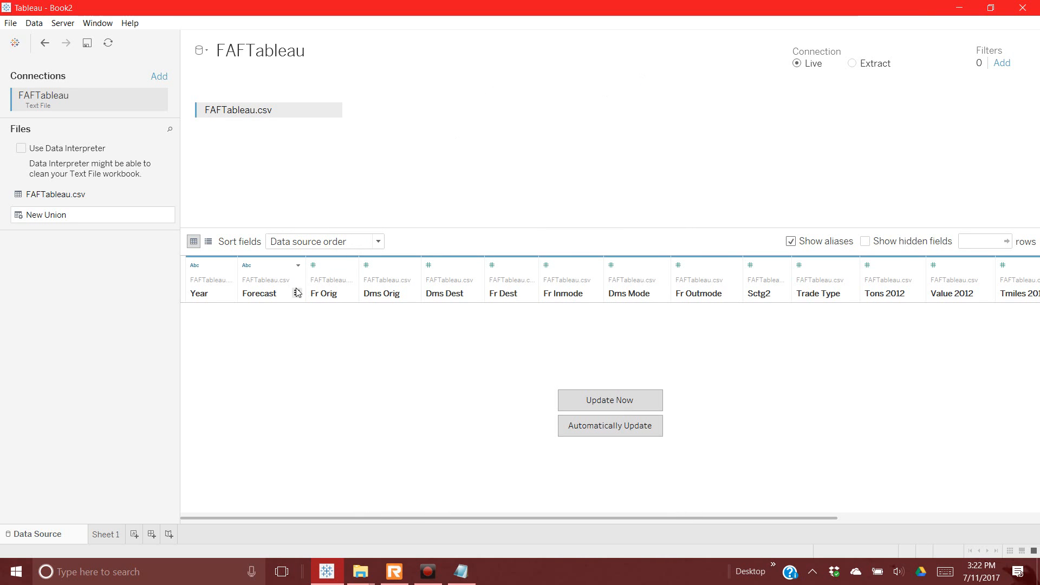
# Step: Widen and select the Fr Orig column in the data grid, then bring up File Explorer
pyautogui.rightClick(271, 293)
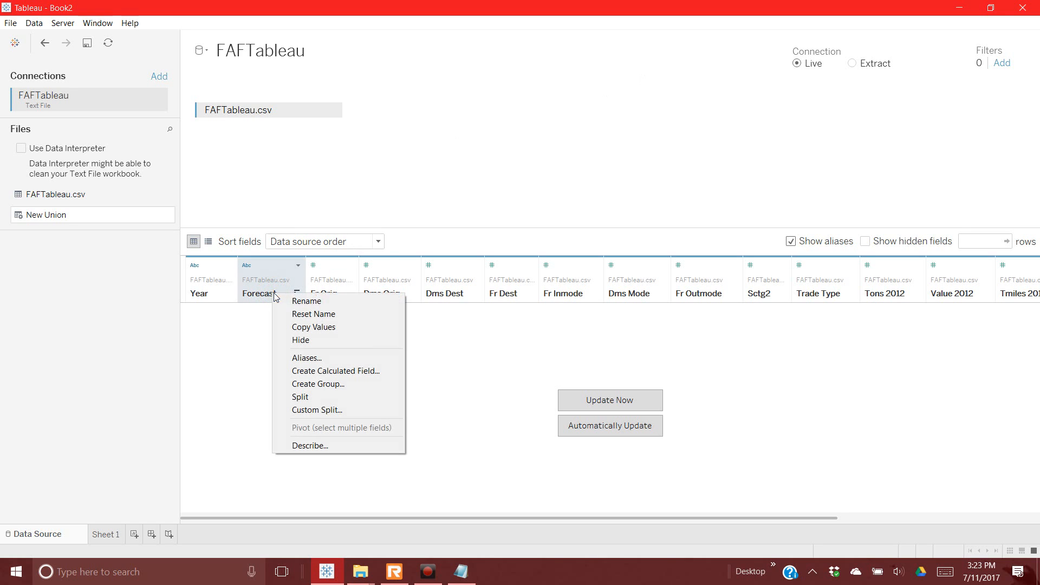
pyautogui.click(204, 289)
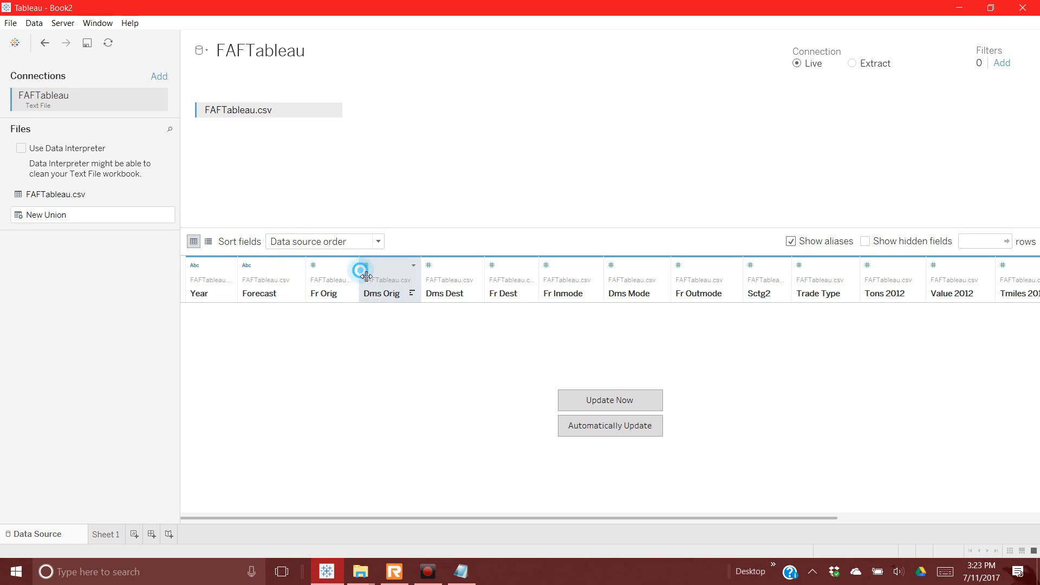
pyautogui.moveTo(359, 270); pyautogui.dragTo(459, 264)
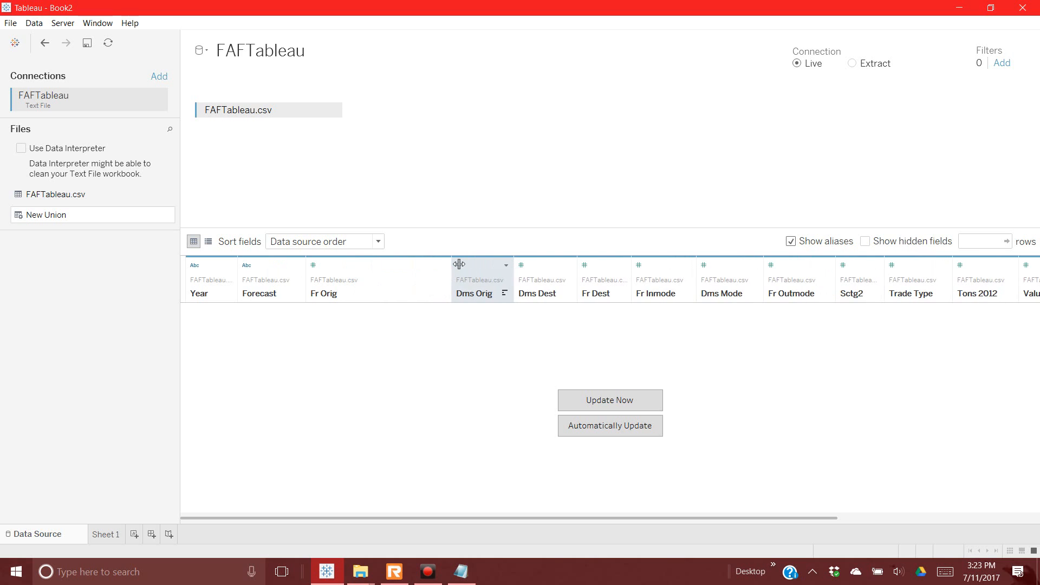
pyautogui.click(334, 295)
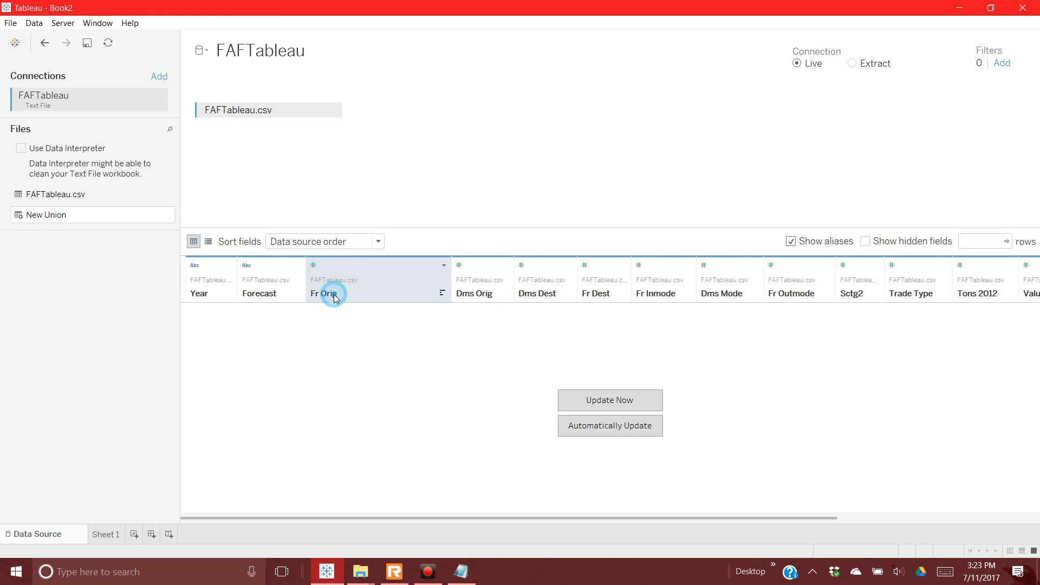
pyautogui.click(362, 576)
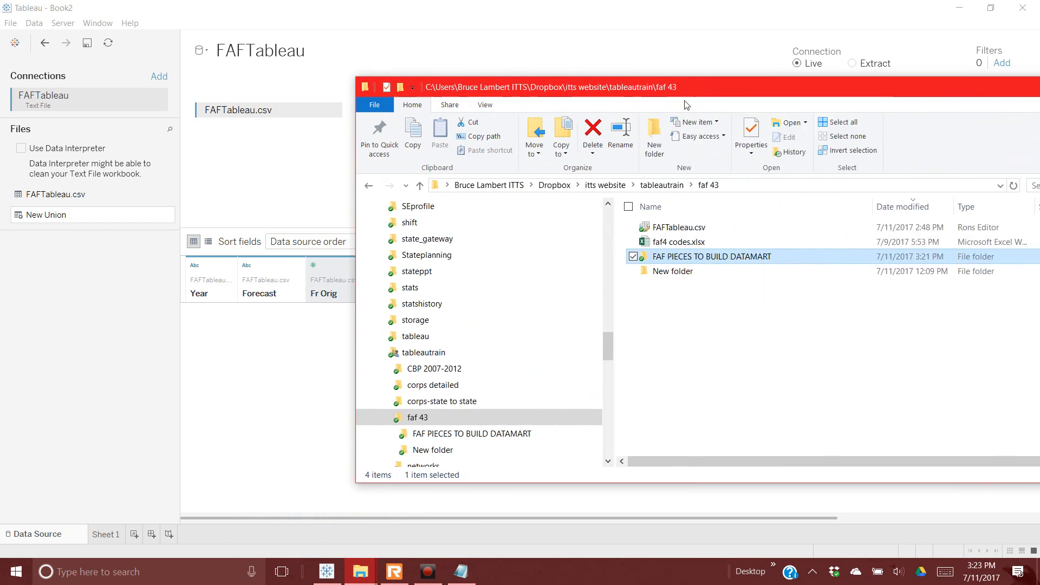
# Step: Open FAFTableau.csv from the faf 43 folder with Delimit
pyautogui.click(441, 219)
pyautogui.rightClick(442, 220)
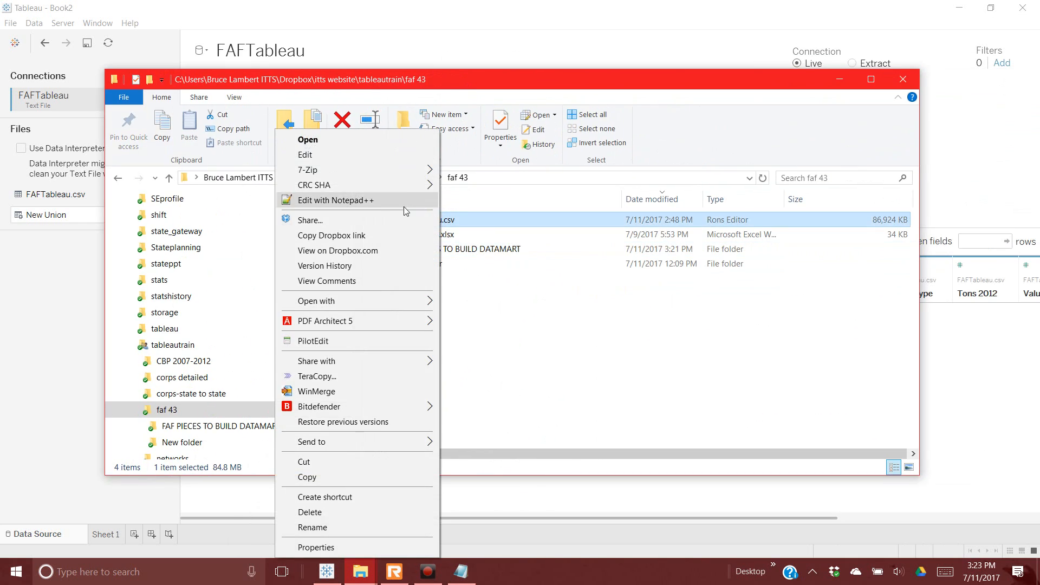
pyautogui.click(401, 301)
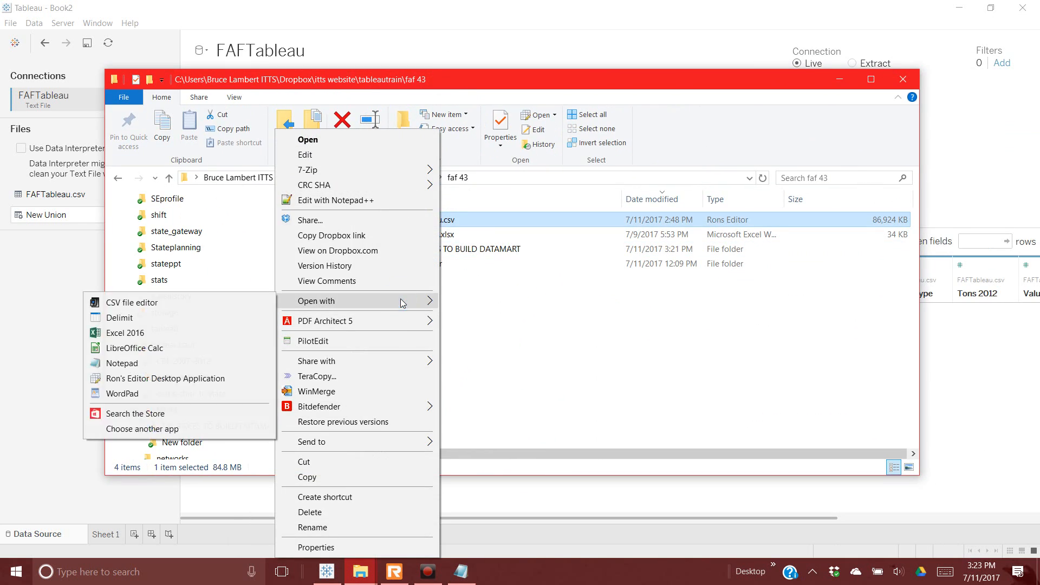
pyautogui.click(203, 324)
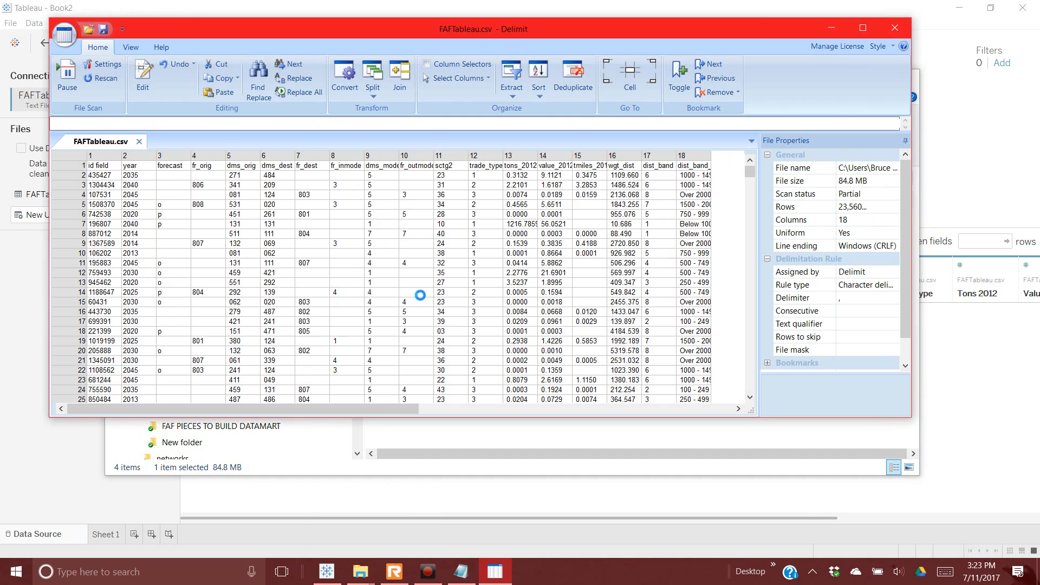
# Step: Dismiss Delimit's trial-expiry notice while FAFTableau.csv loads its 1,000,001 rows
pyautogui.click(568, 256)
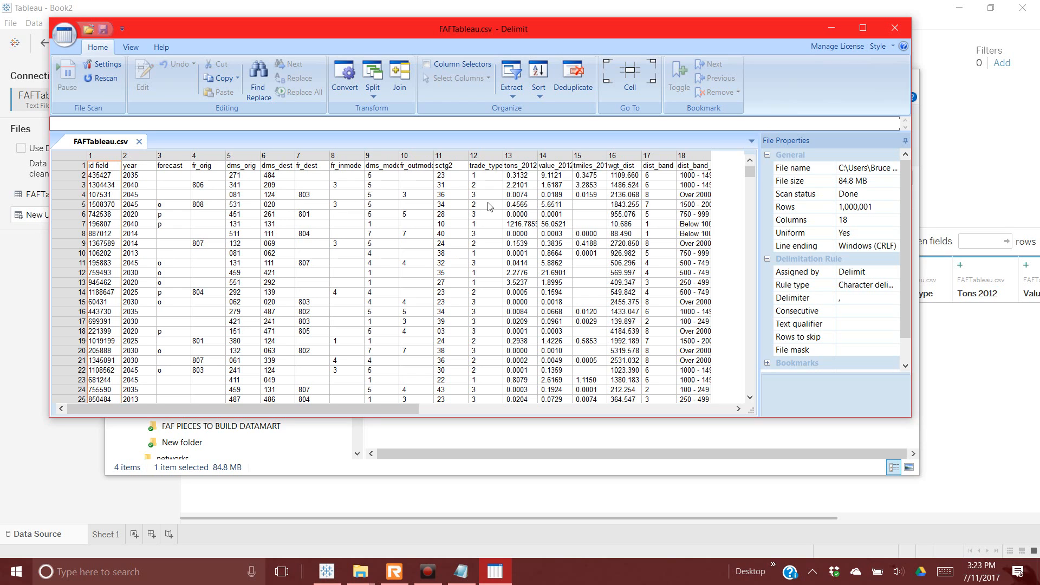
pyautogui.moveTo(406, 410); pyautogui.dragTo(426, 409)
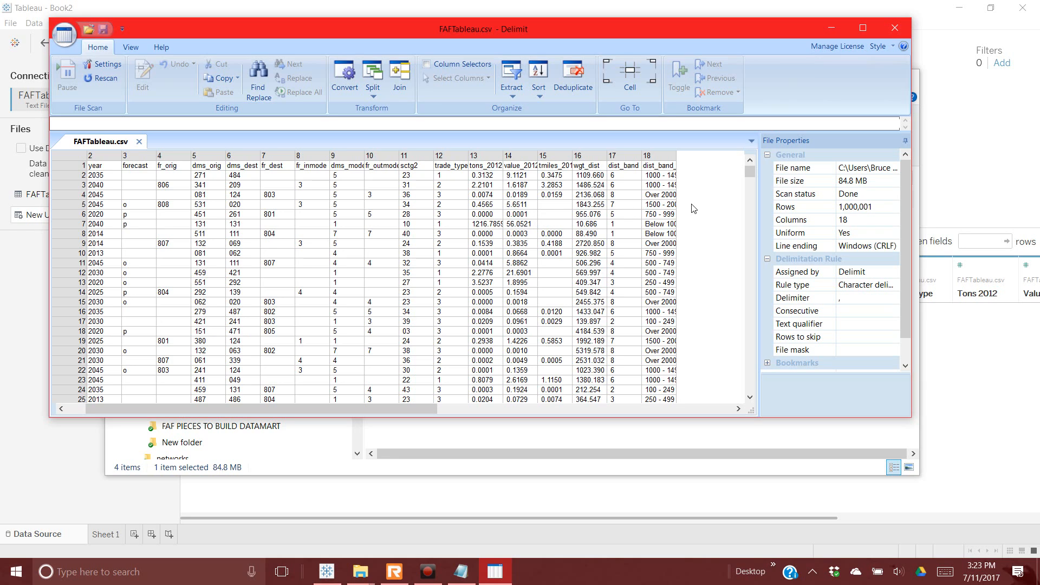
# Step: Rename the tons_2012 and value_2012 headers to 'tons (000s)' and 'value (millions $US)'
pyautogui.click(489, 168)
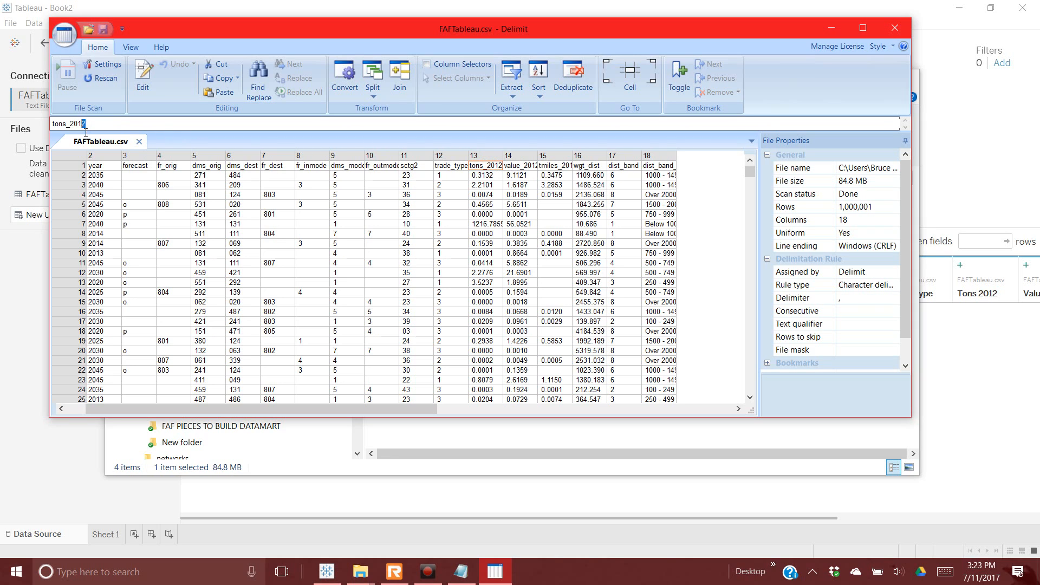
pyautogui.moveTo(87, 130); pyautogui.dragTo(70, 130)
pyautogui.write('(000s)')
pyautogui.press('Return')
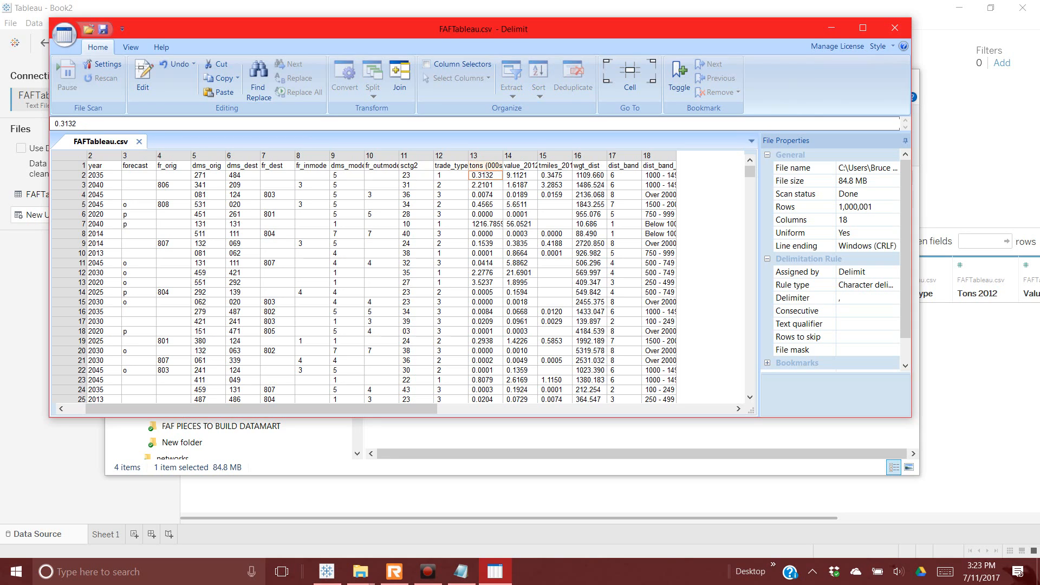
pyautogui.click(518, 165)
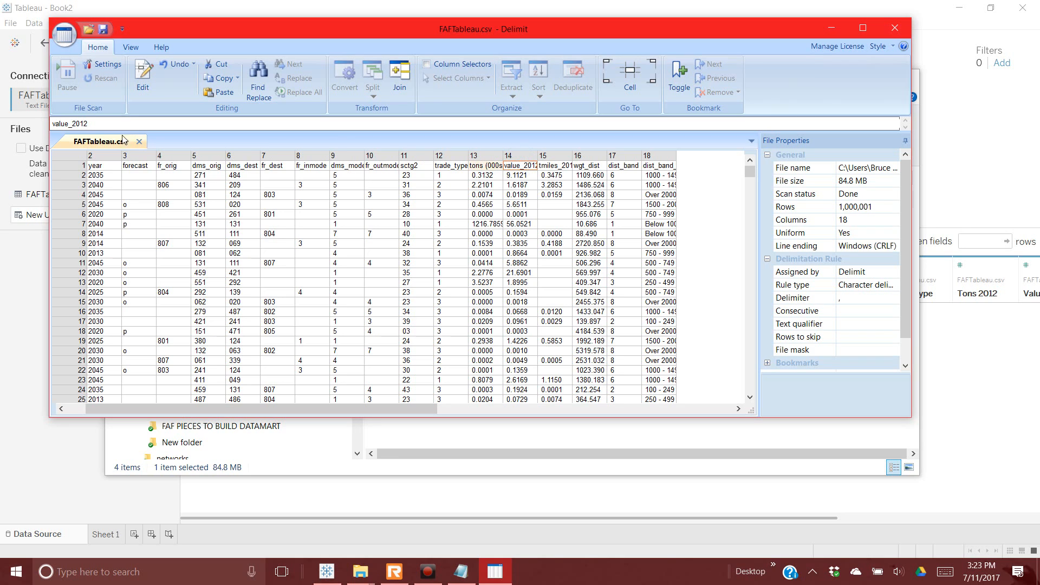
pyautogui.moveTo(103, 124); pyautogui.dragTo(74, 126)
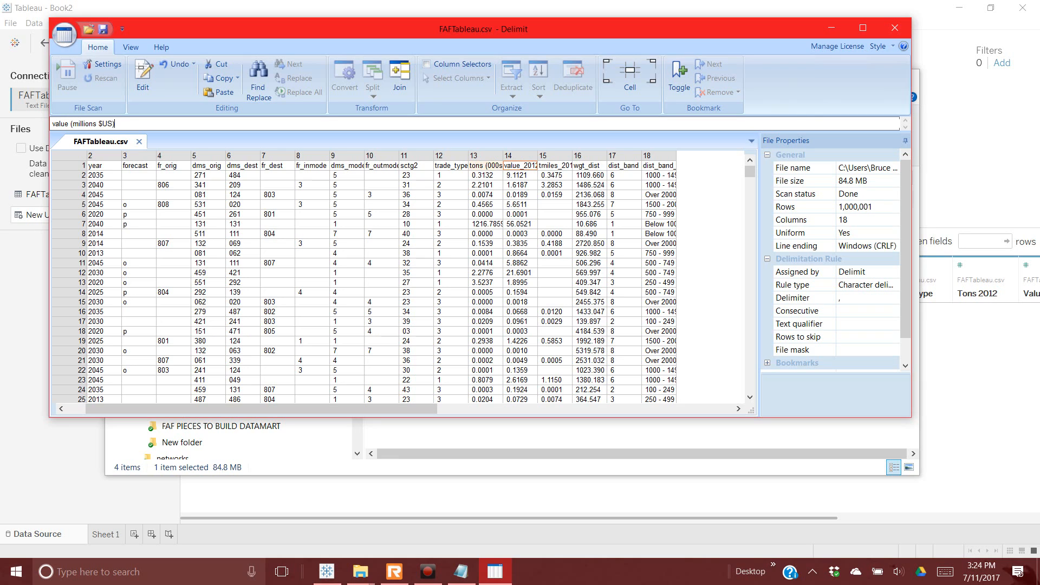
pyautogui.press('Return')
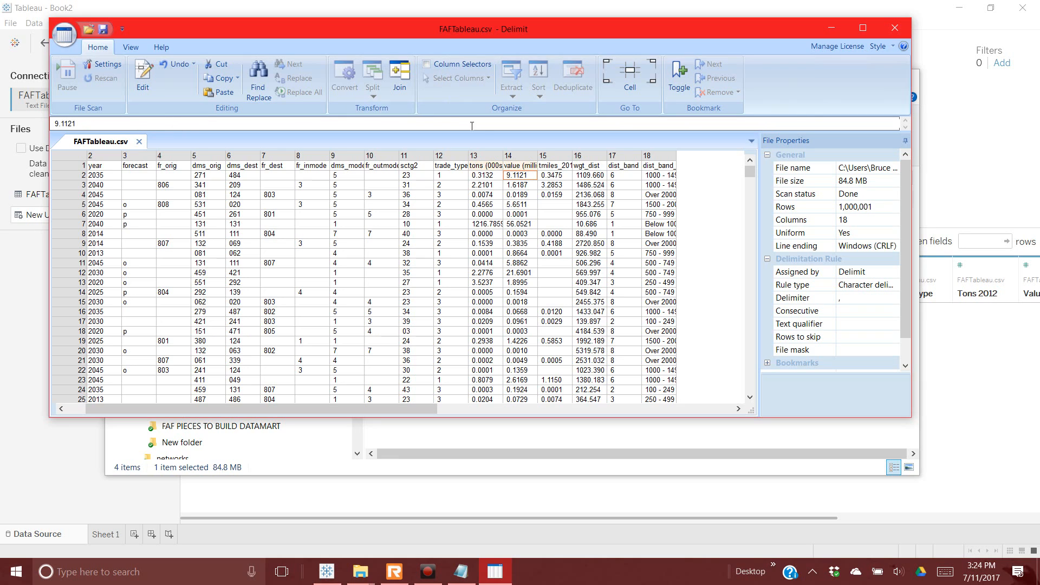
# Step: Rename the tmiles_2012 header to 'tmiles (millions)'
pyautogui.click(544, 166)
pyautogui.rightClick(543, 166)
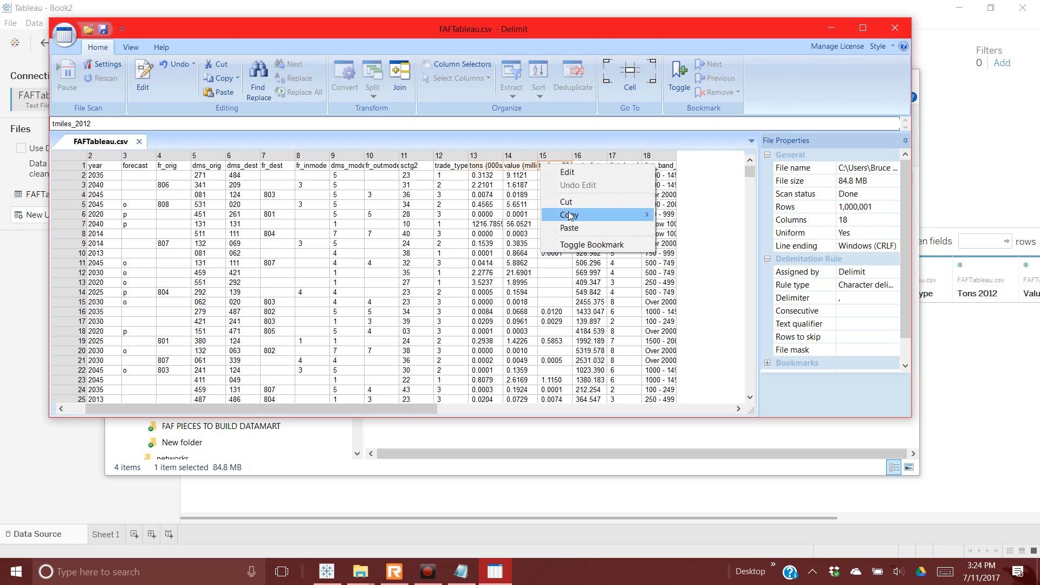
pyautogui.click(568, 172)
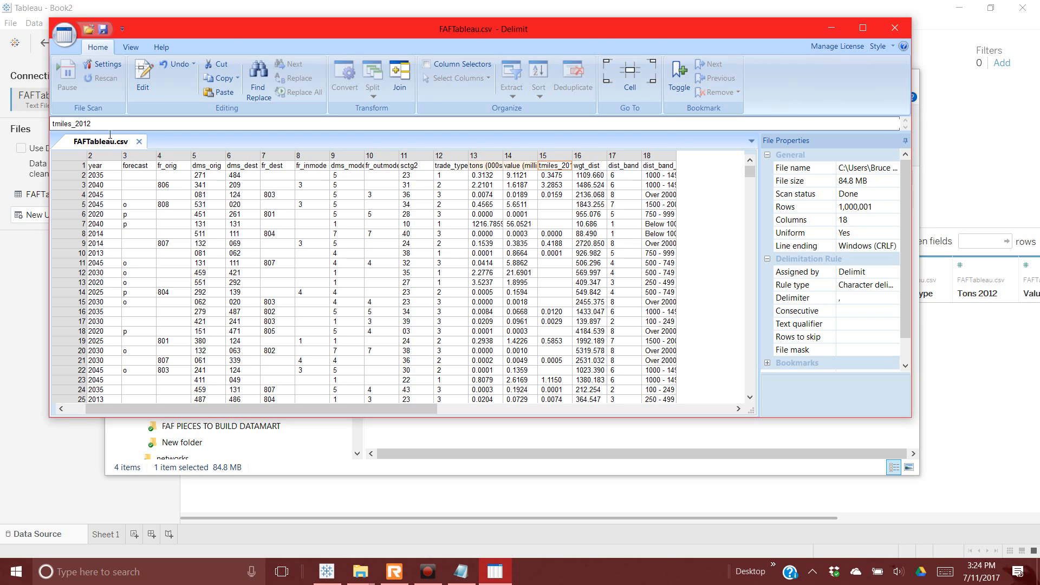
pyautogui.moveTo(99, 124); pyautogui.dragTo(82, 132)
pyautogui.write('(millions)')
pyautogui.press('Return')
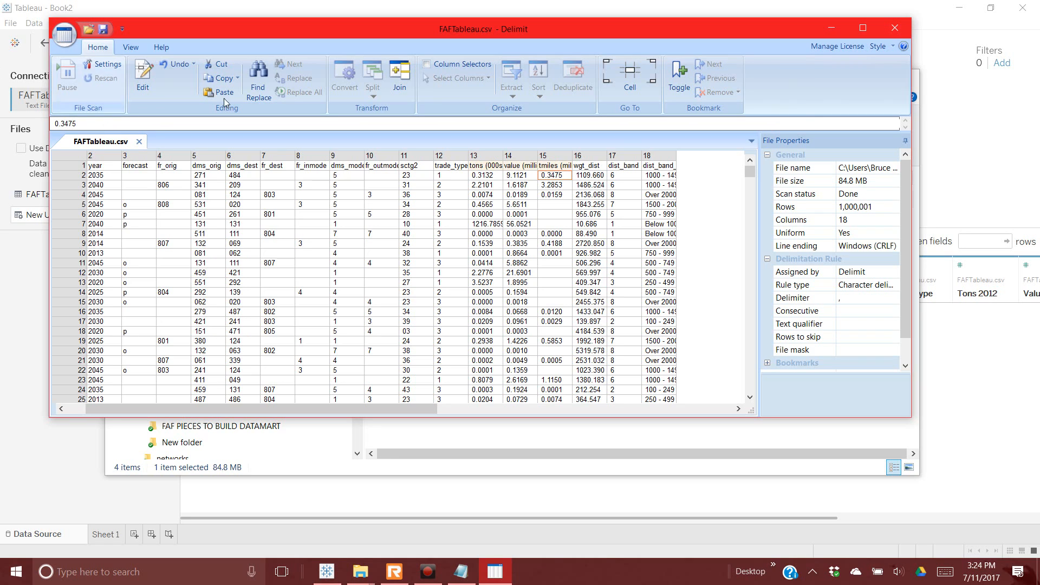
pyautogui.click(471, 410)
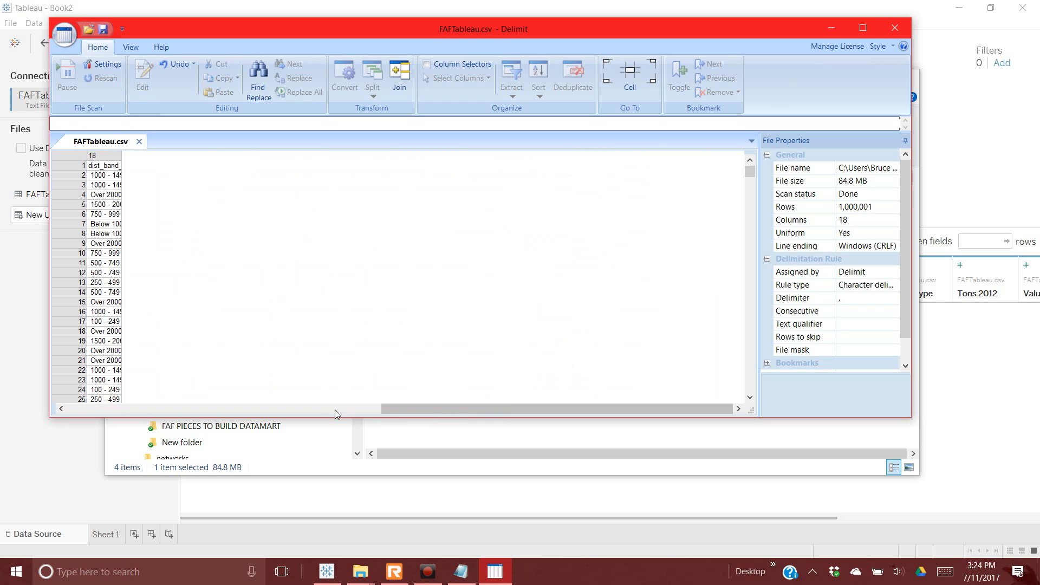
pyautogui.click(378, 410)
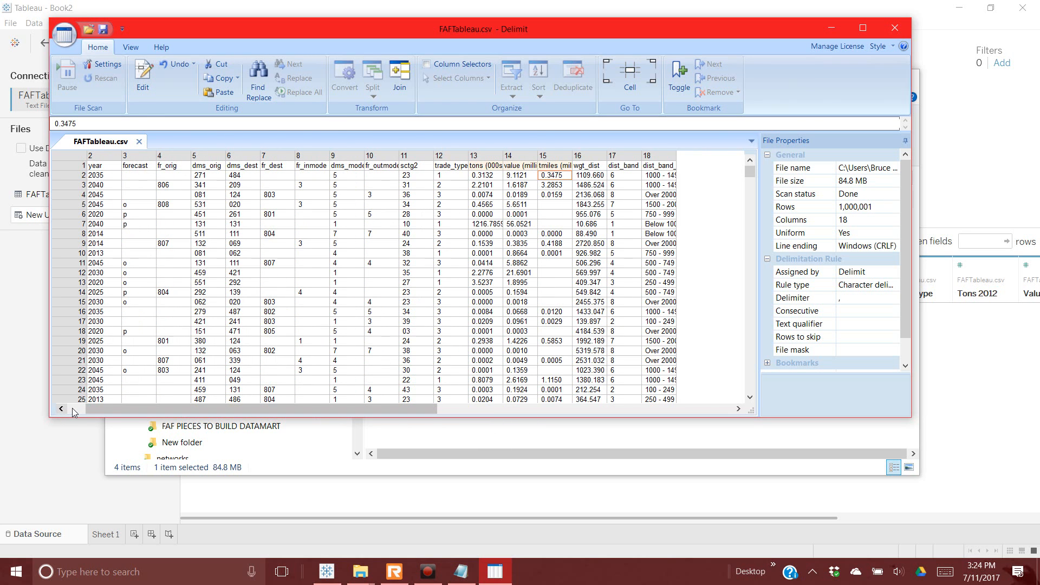
# Step: Save FAFTableau.csv in Delimit, close Delimit, and minimize the faf 43 folder window
pyautogui.click(64, 35)
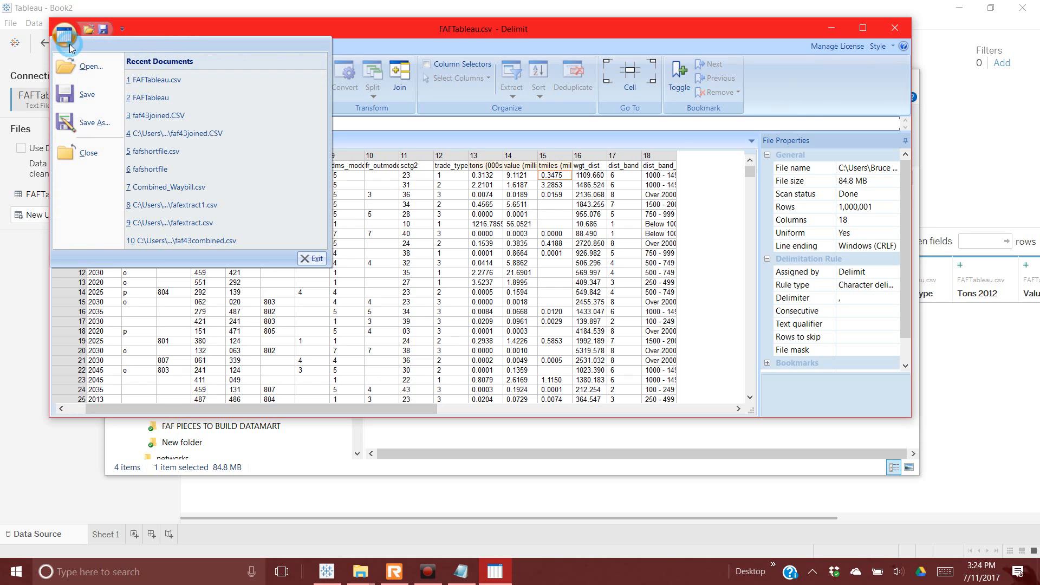
pyautogui.click(81, 98)
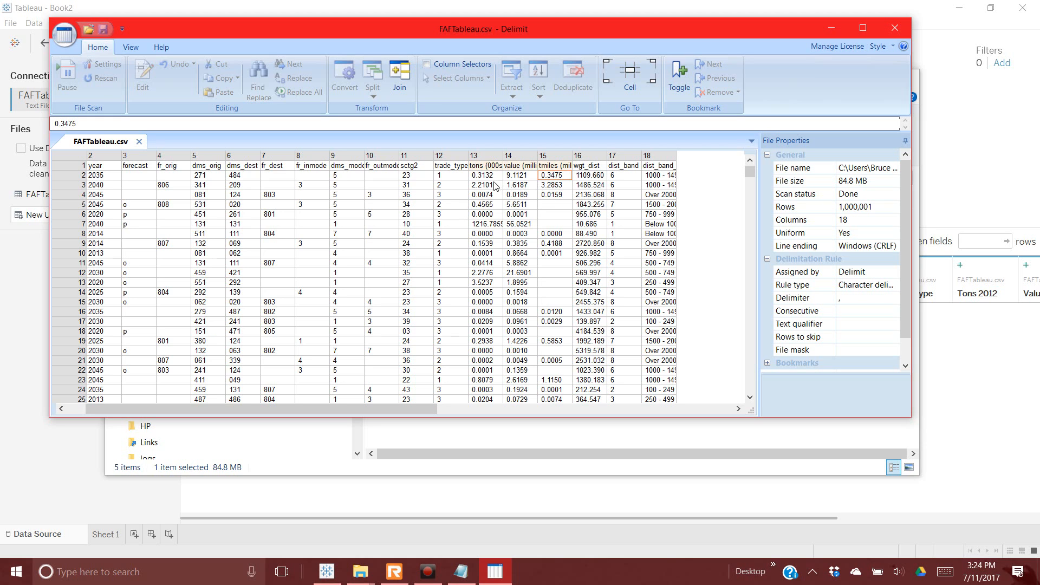
pyautogui.hscroll(-1, 596, 182)
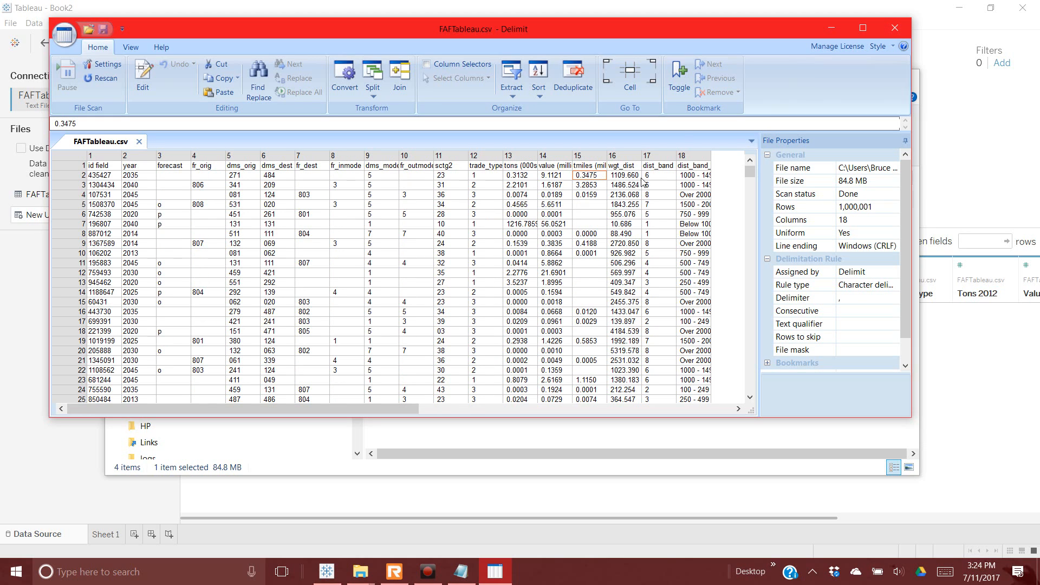
pyautogui.click(895, 28)
pyautogui.click(840, 79)
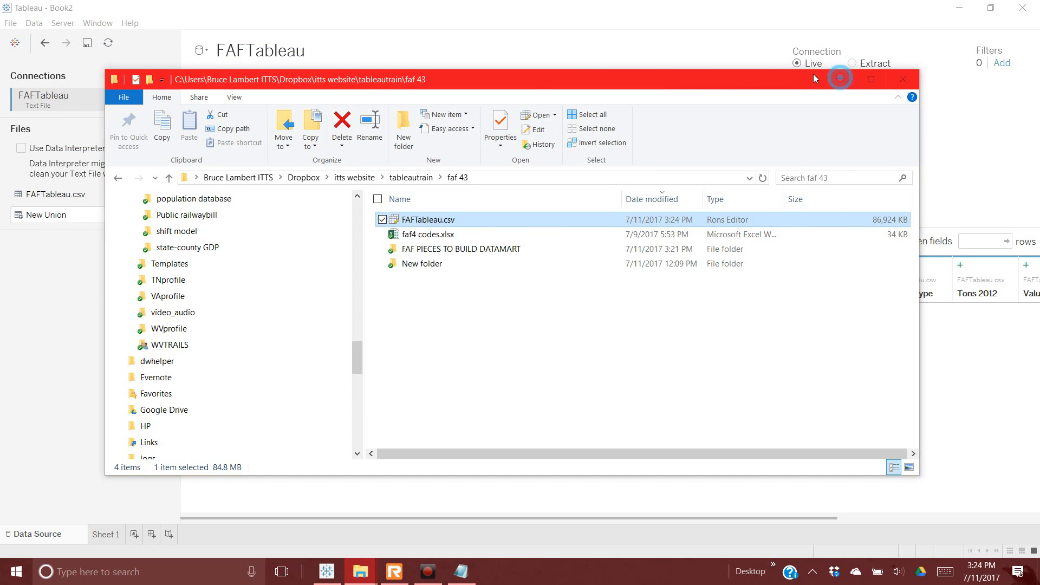
# Step: Refresh FAFTableau and scroll right to verify the tons (000s), value and tmiles (millions) headers
pyautogui.click(109, 43)
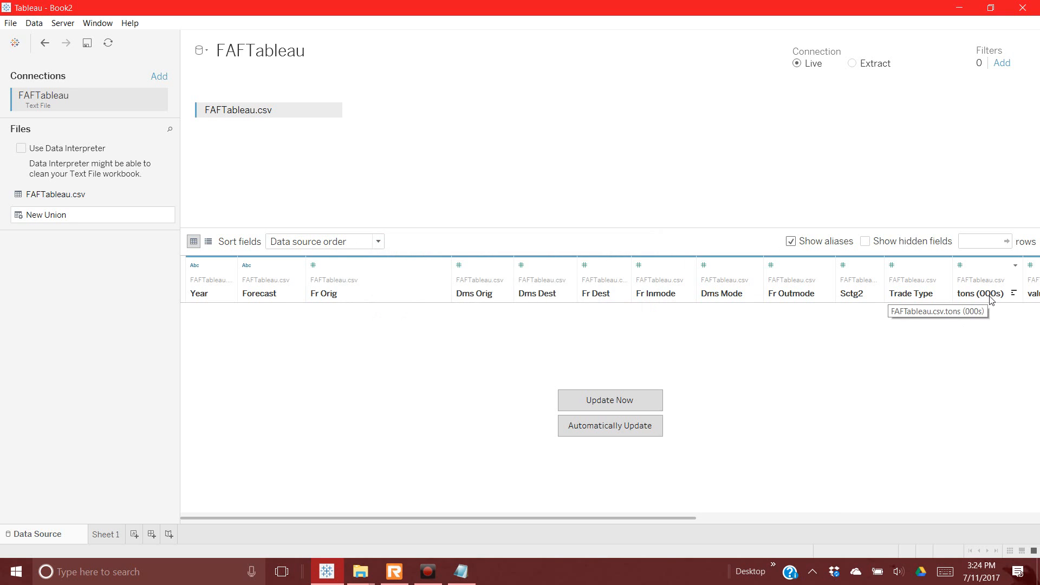
pyautogui.moveTo(693, 517); pyautogui.dragTo(828, 516)
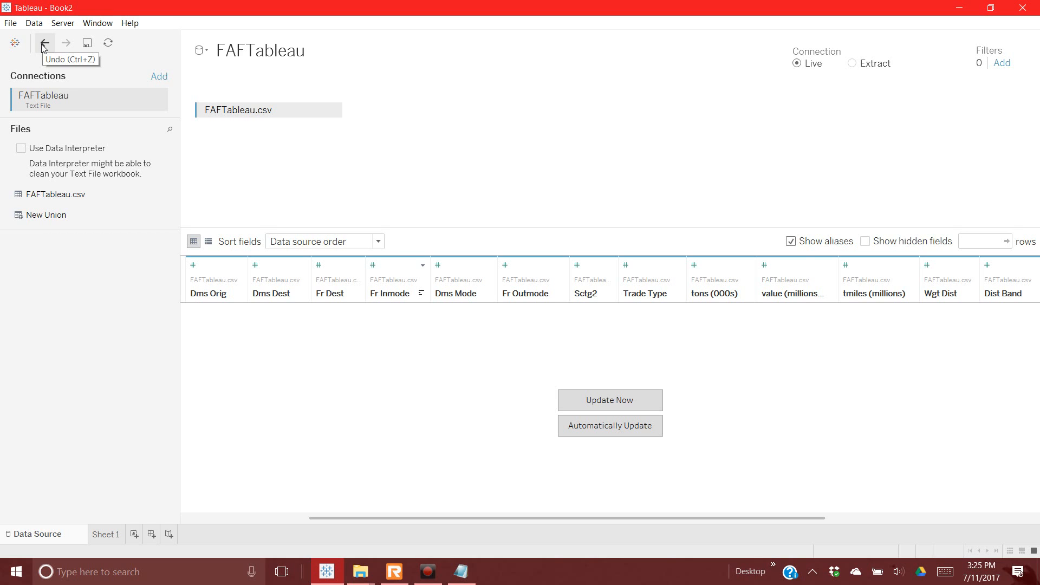
# Step: Save the workbook as FAFtableau in the tableautrain > faf 43 folder
pyautogui.click(88, 44)
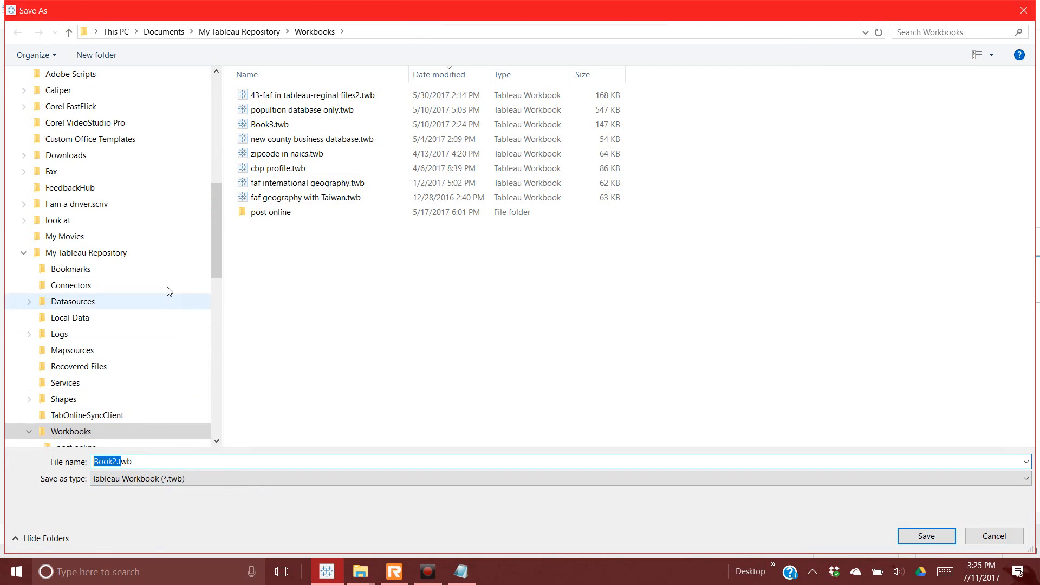
pyautogui.moveTo(212, 213); pyautogui.dragTo(202, 83)
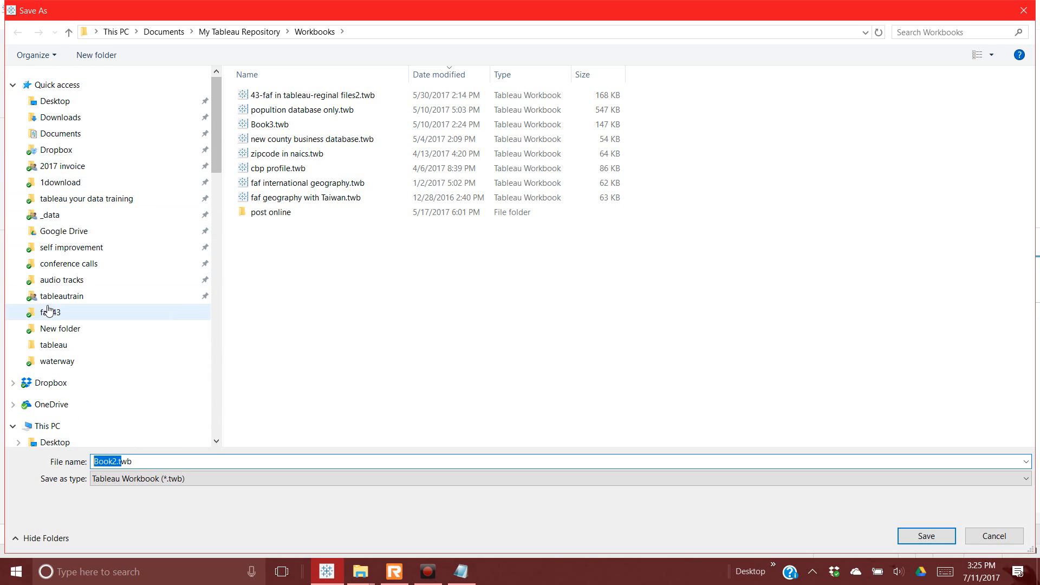
pyautogui.click(62, 296)
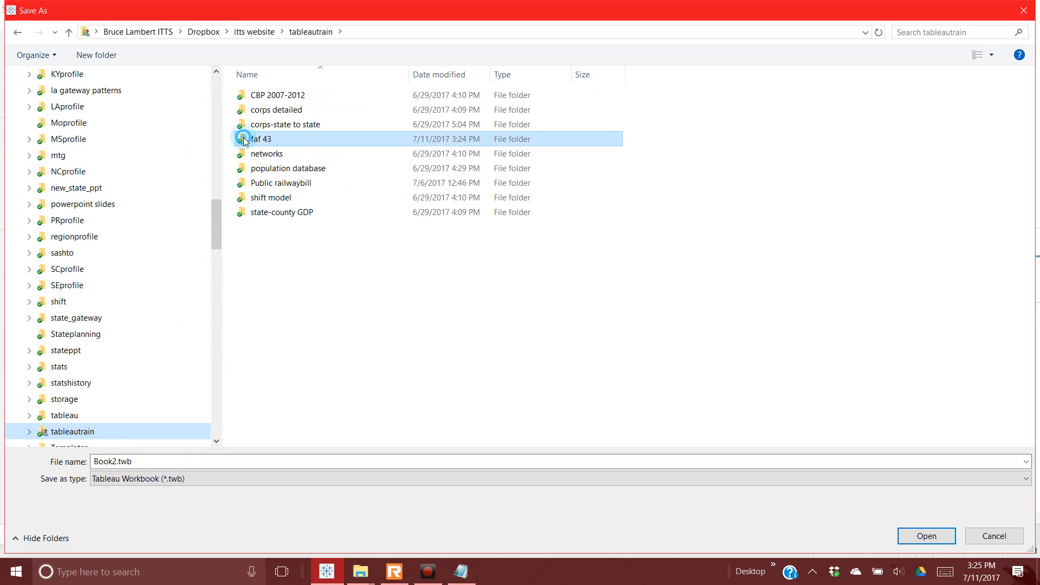
pyautogui.doubleClick(255, 139)
pyautogui.doubleClick(105, 461)
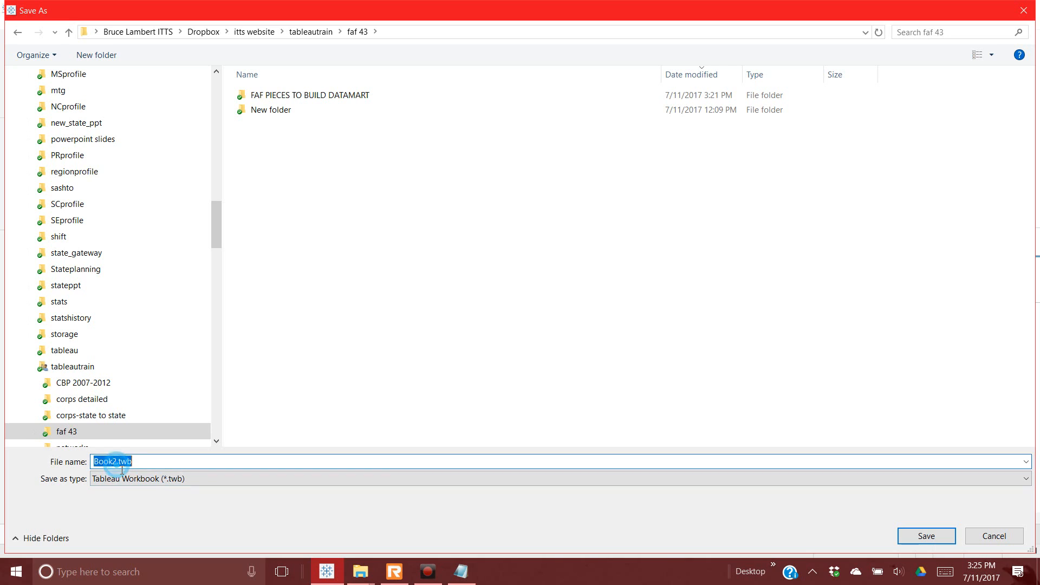
pyautogui.write('FAFA')
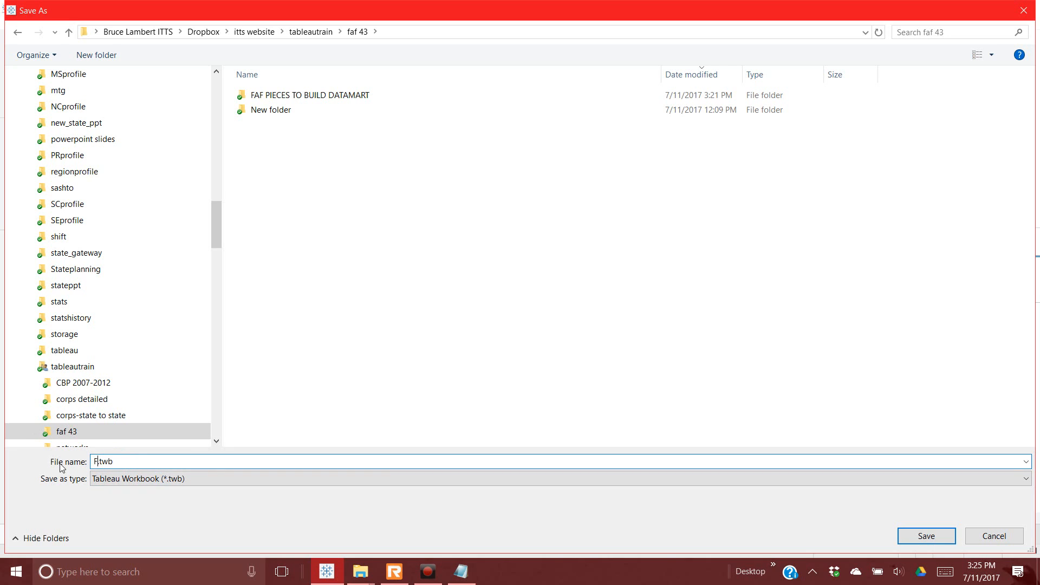
pyautogui.write('tab')
pyautogui.press('BackSpace')
pyautogui.press('BackSpace')
pyautogui.press('BackSpace')
pyautogui.press('BackSpace')
pyautogui.write('tableau')
pyautogui.press('Return')
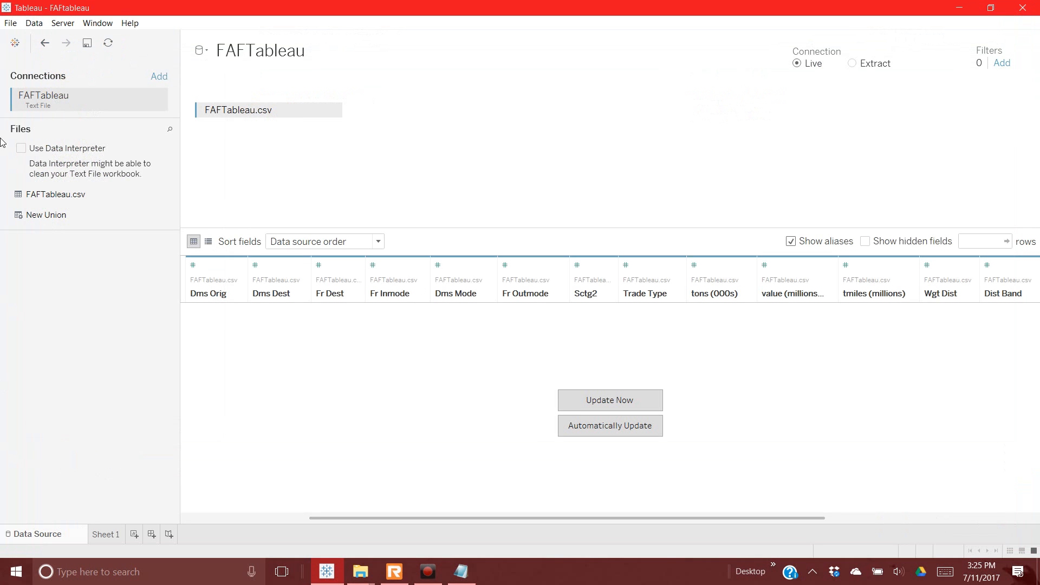
pyautogui.click(206, 52)
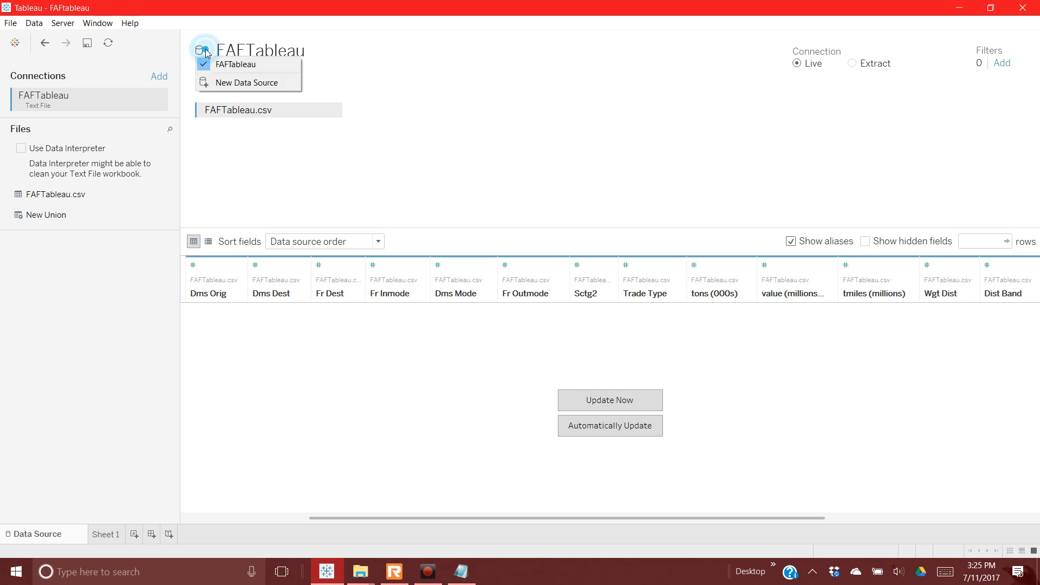
pyautogui.click(337, 106)
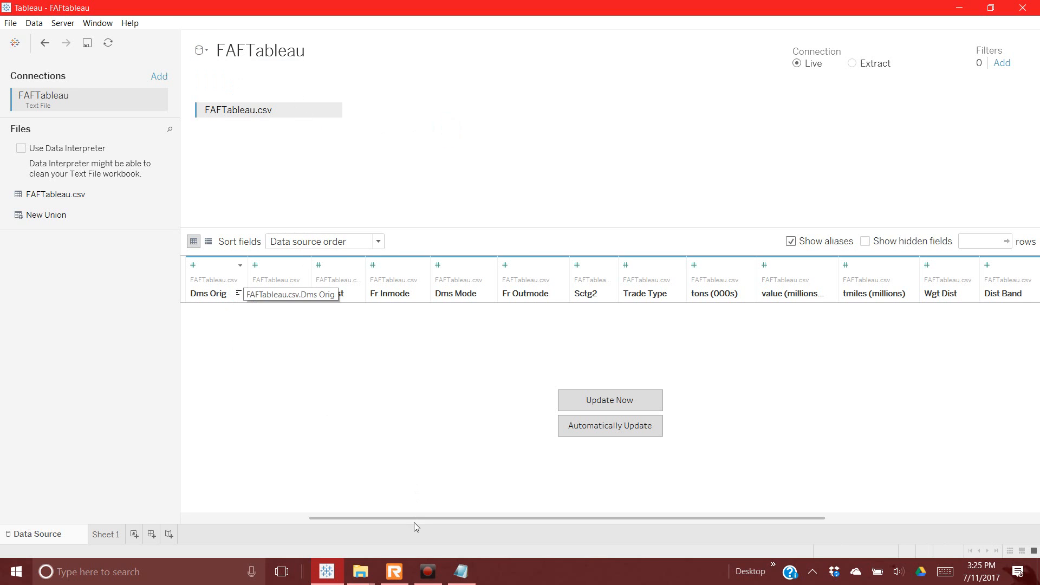
pyautogui.moveTo(414, 520); pyautogui.dragTo(258, 515)
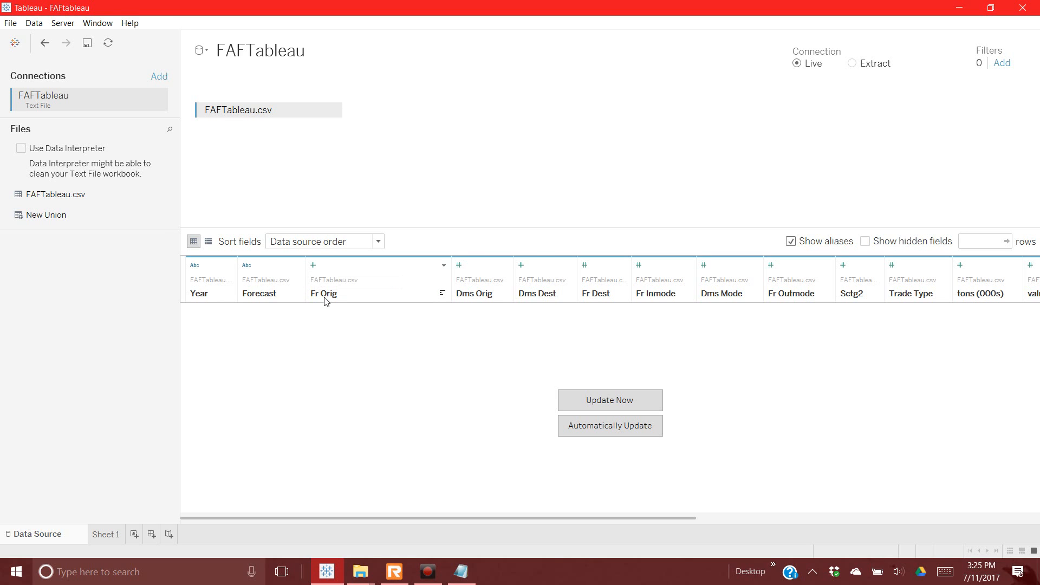
# Step: Change Fr Orig from a number to a String field and open its Aliases editor
pyautogui.click(314, 266)
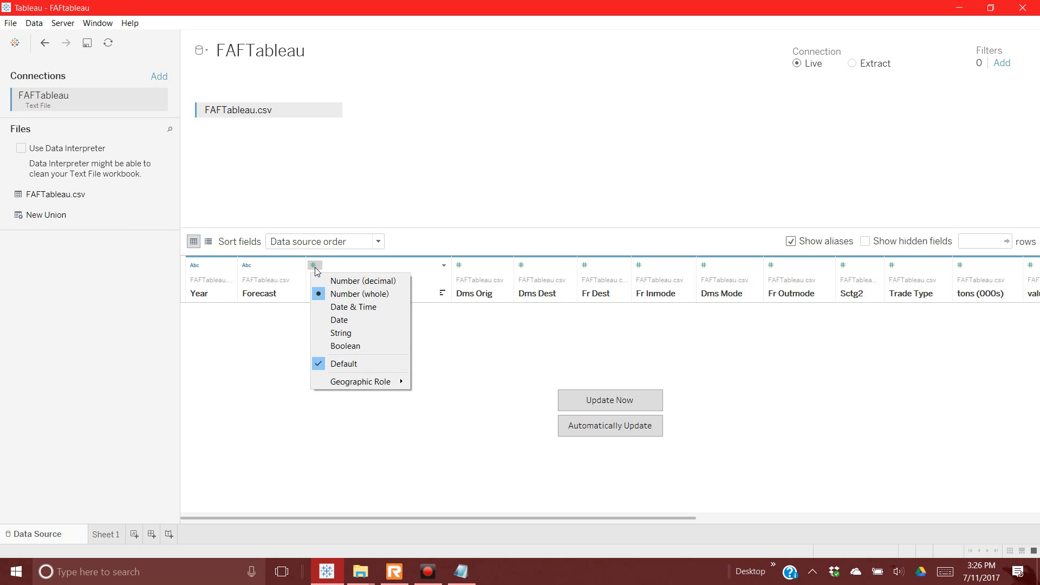
pyautogui.click(348, 335)
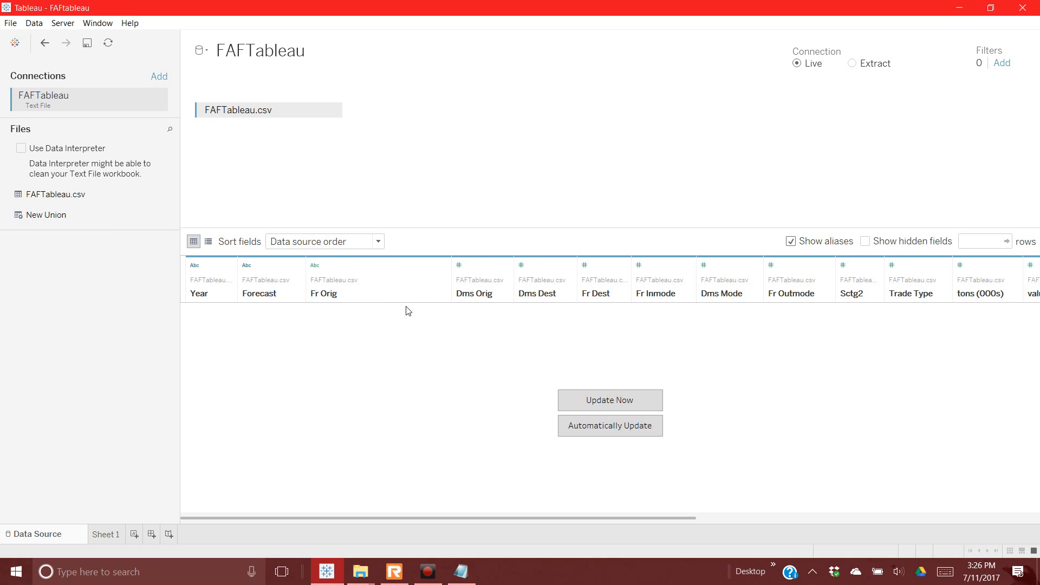
pyautogui.click(443, 265)
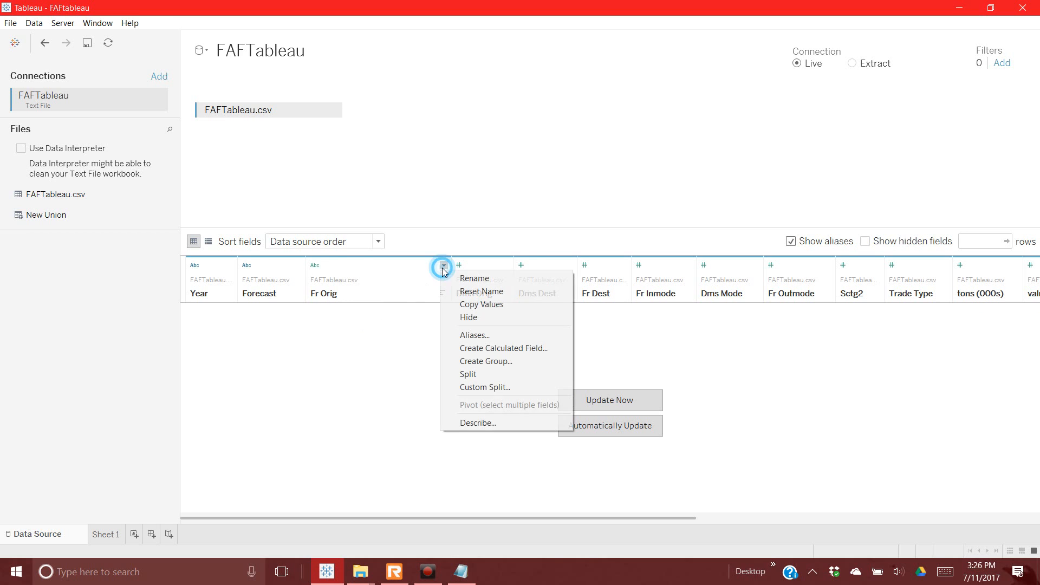
pyautogui.click(475, 337)
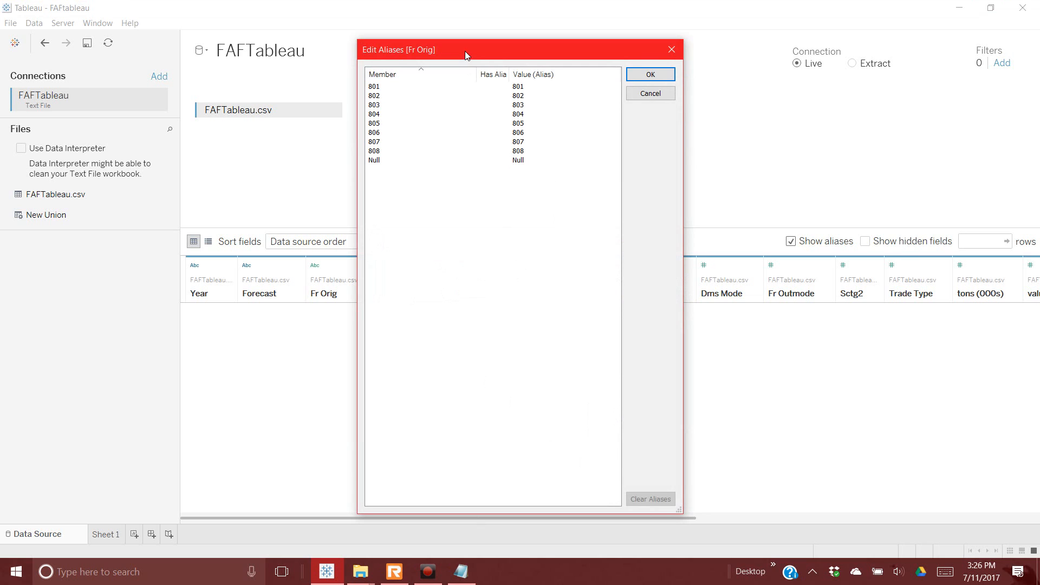
# Step: Move the Fr Orig alias editor aside and bring the faf 43 folder window forward
pyautogui.moveTo(465, 51); pyautogui.dragTo(523, 51)
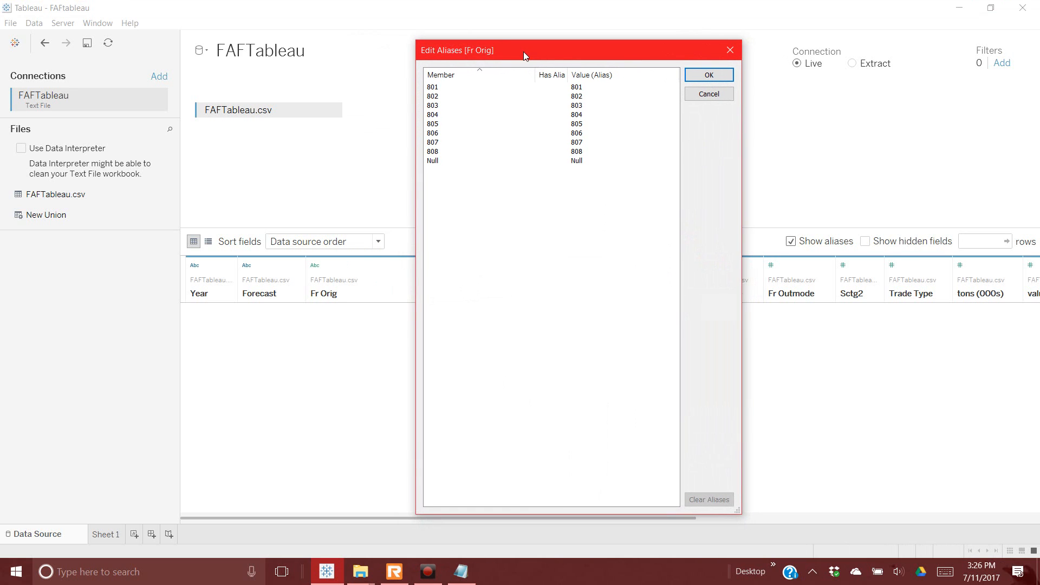
pyautogui.click(361, 571)
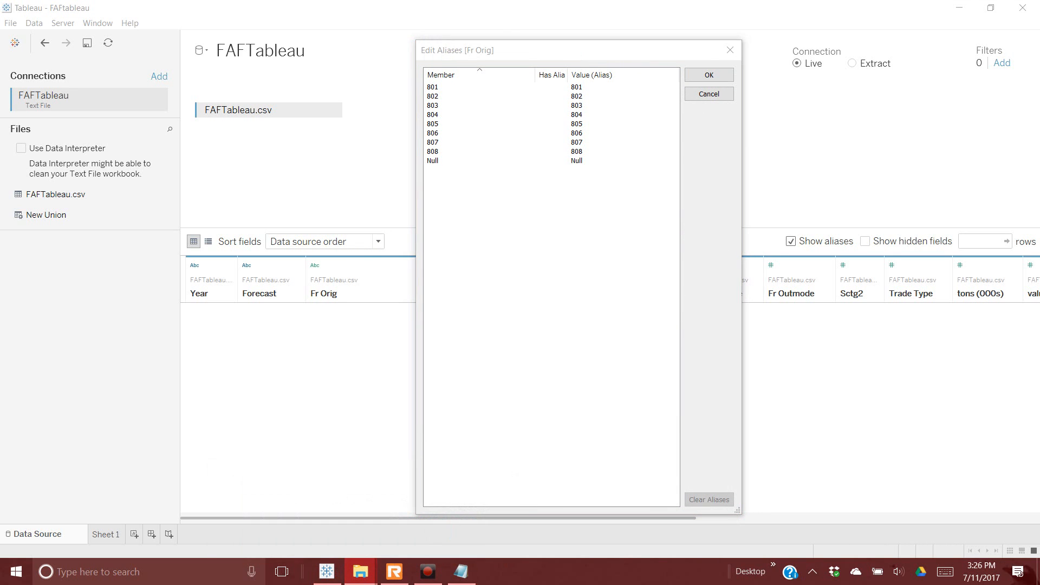
pyautogui.click(358, 573)
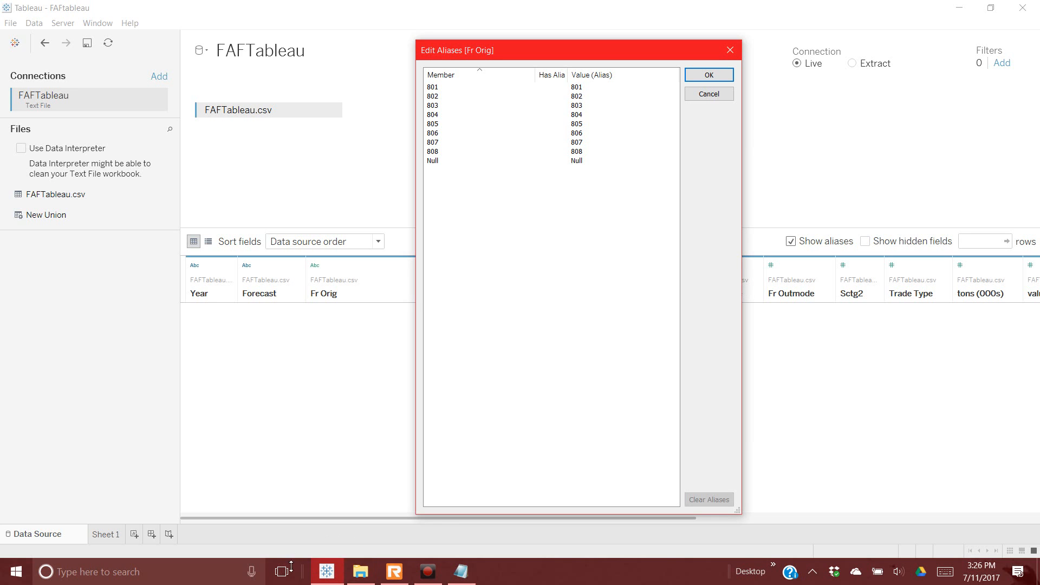
pyautogui.click(353, 579)
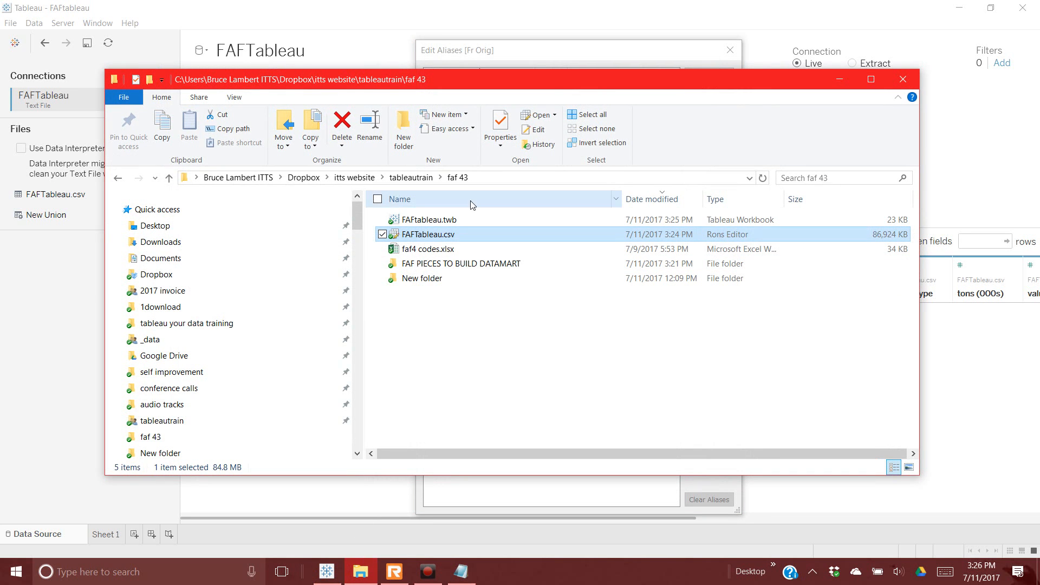
# Step: Open faf4 codes.xlsx from the faf 43 folder in Excel
pyautogui.doubleClick(452, 249)
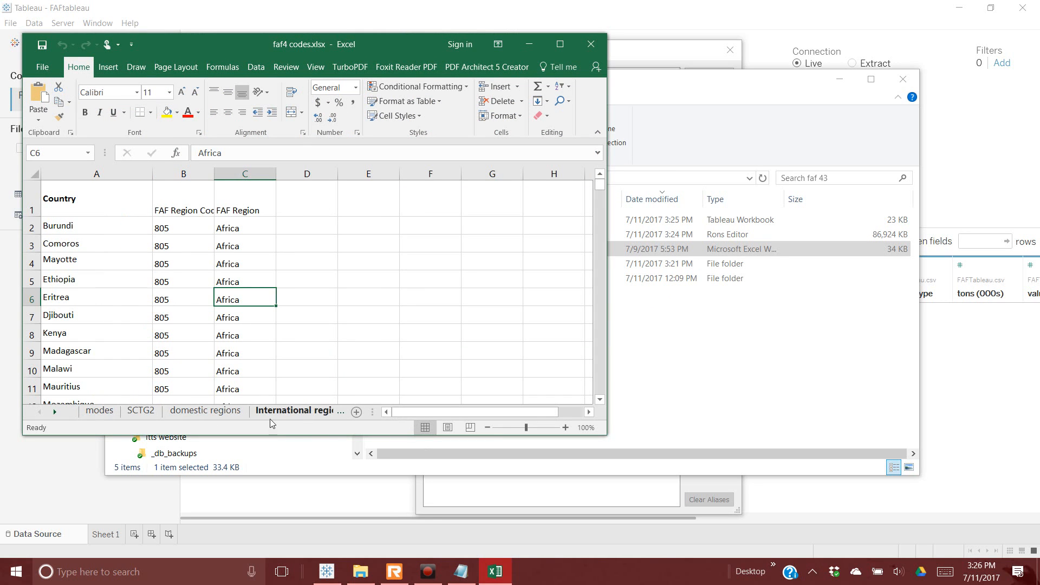
# Step: Show the International regions sheet with codes 801–808 and minimize the folder window
pyautogui.moveTo(373, 412); pyautogui.dragTo(574, 415)
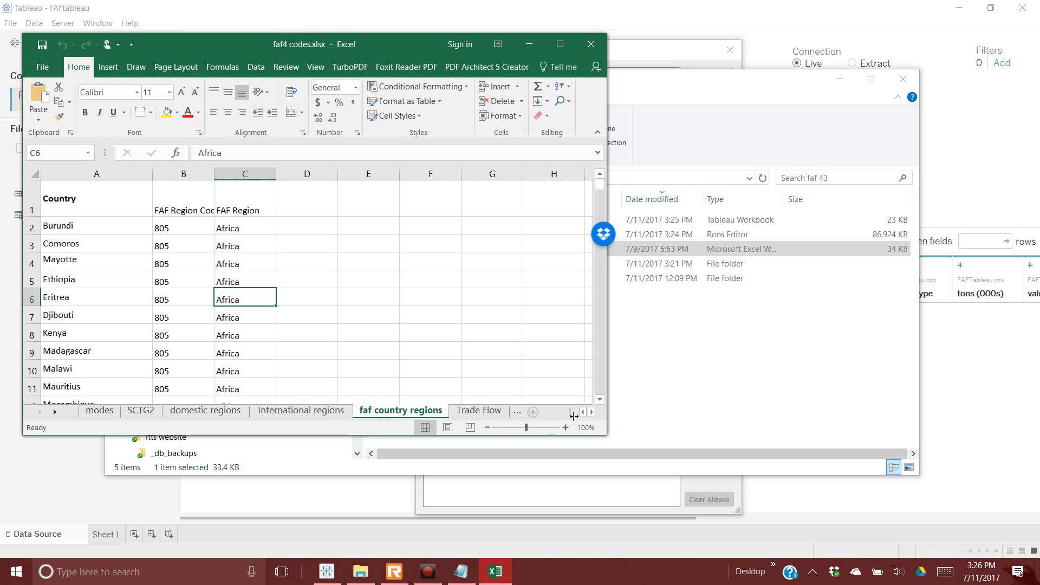
pyautogui.click(321, 412)
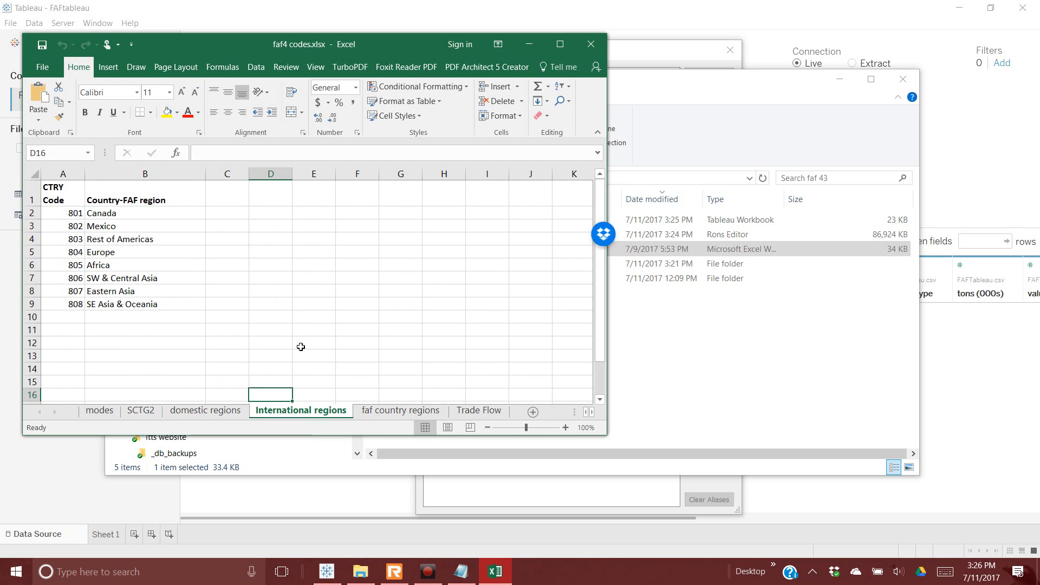
pyautogui.click(659, 80)
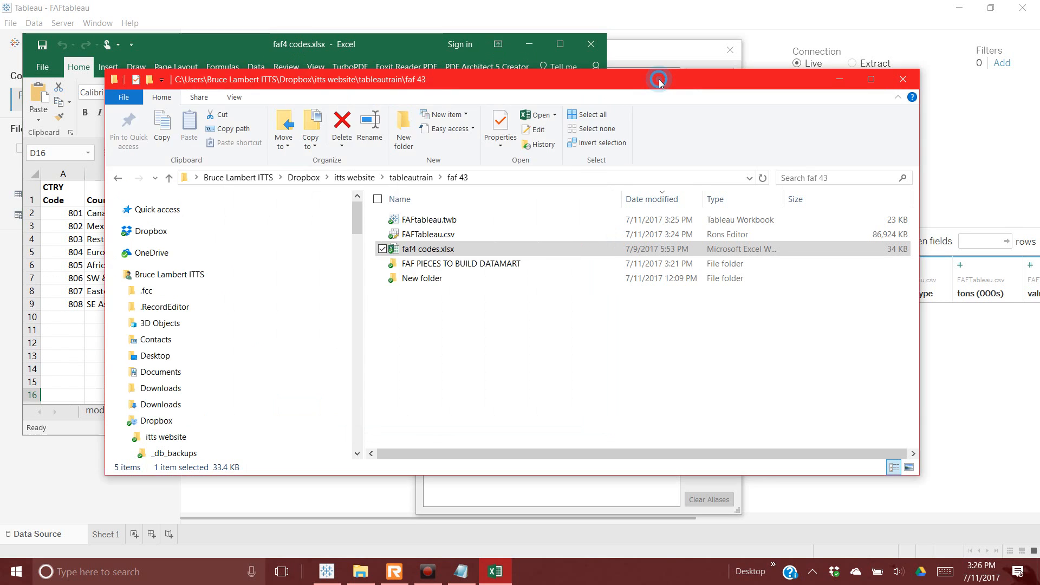
pyautogui.click(840, 79)
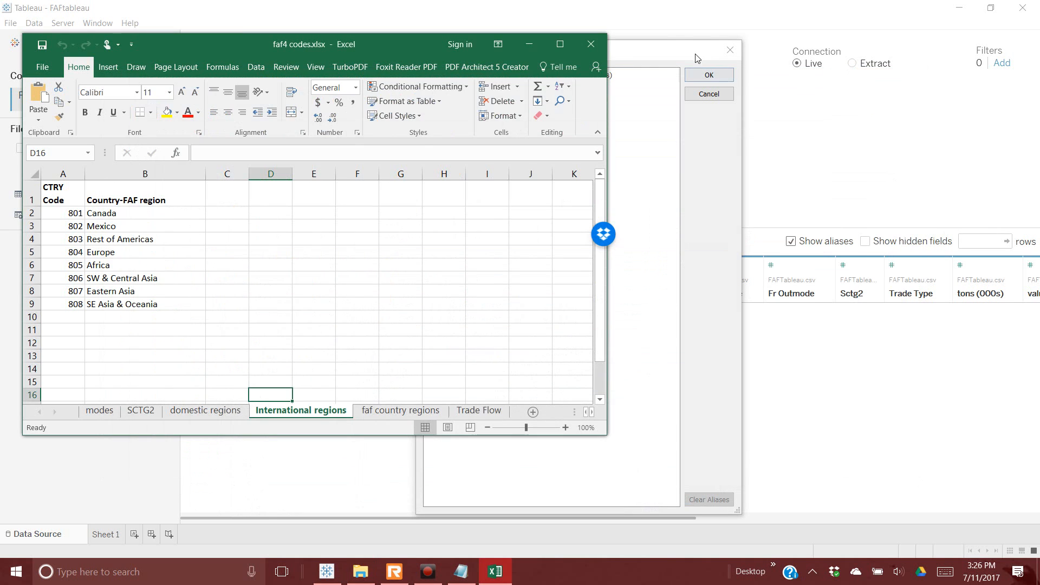
# Step: Bring Tableau's Fr Orig alias editor back and move it to the left
pyautogui.click(698, 58)
pyautogui.moveTo(495, 48); pyautogui.dragTo(1039, 68)
pyautogui.click(495, 572)
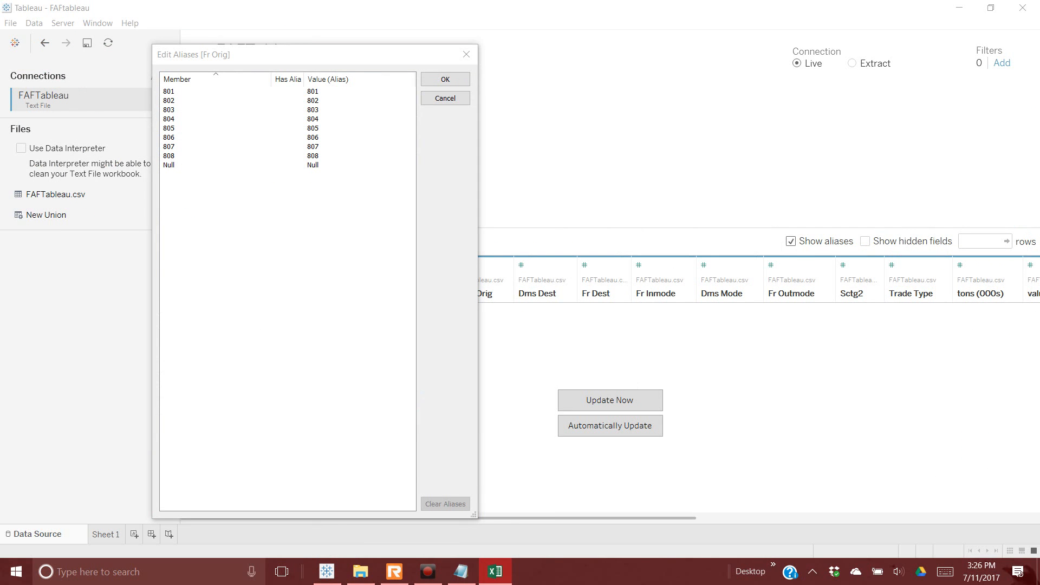
# Step: Paste aliases Canada, Mexico and Rest of Americas for Fr Orig codes 801–803
pyautogui.doubleClick(335, 95)
pyautogui.write('Canada')
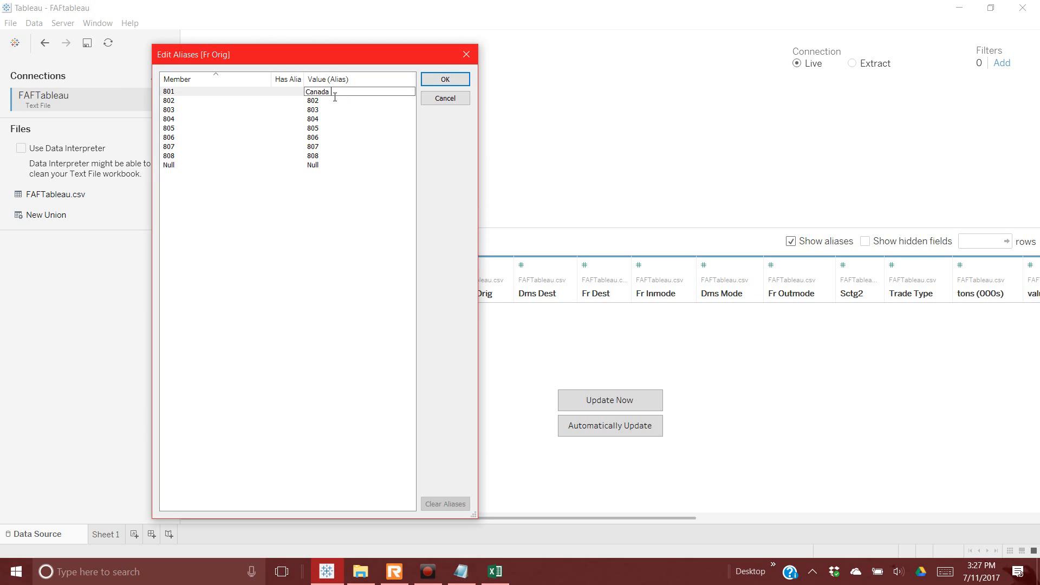
pyautogui.hotkey('alt', 'Tab')
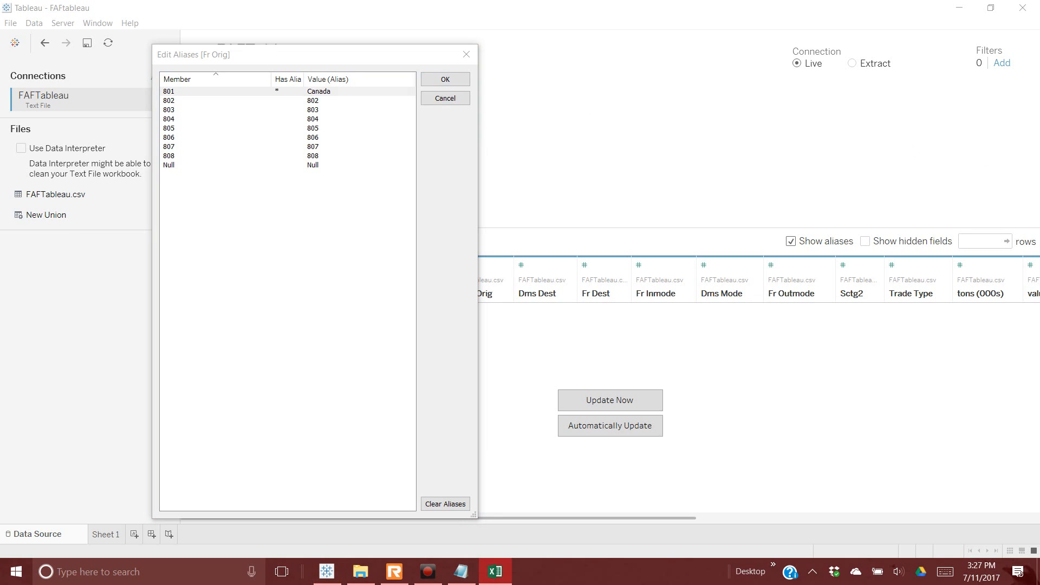
pyautogui.doubleClick(363, 102)
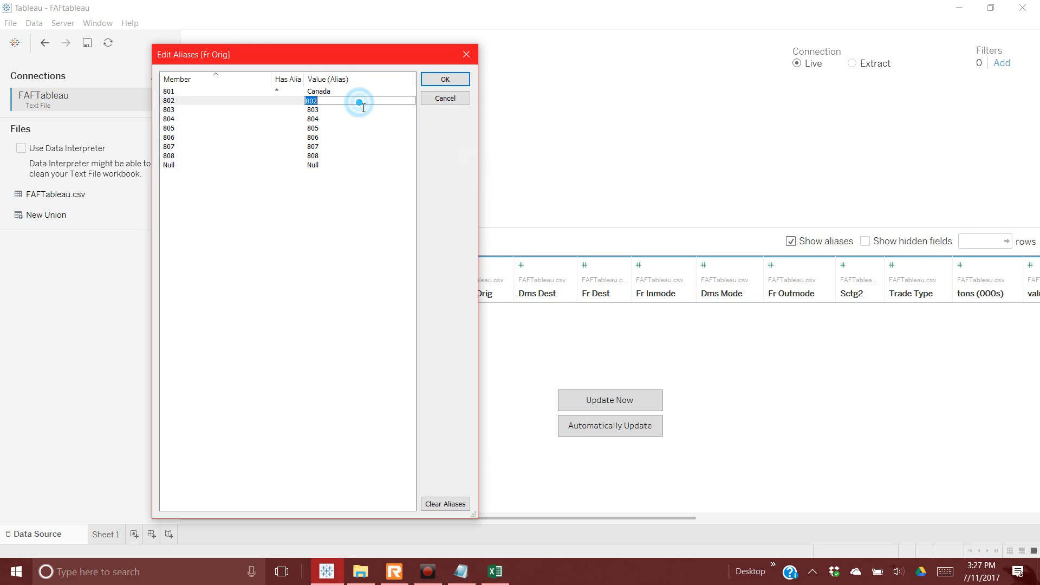
pyautogui.write('Mexico')
pyautogui.hotkey('alt', 'Tab')
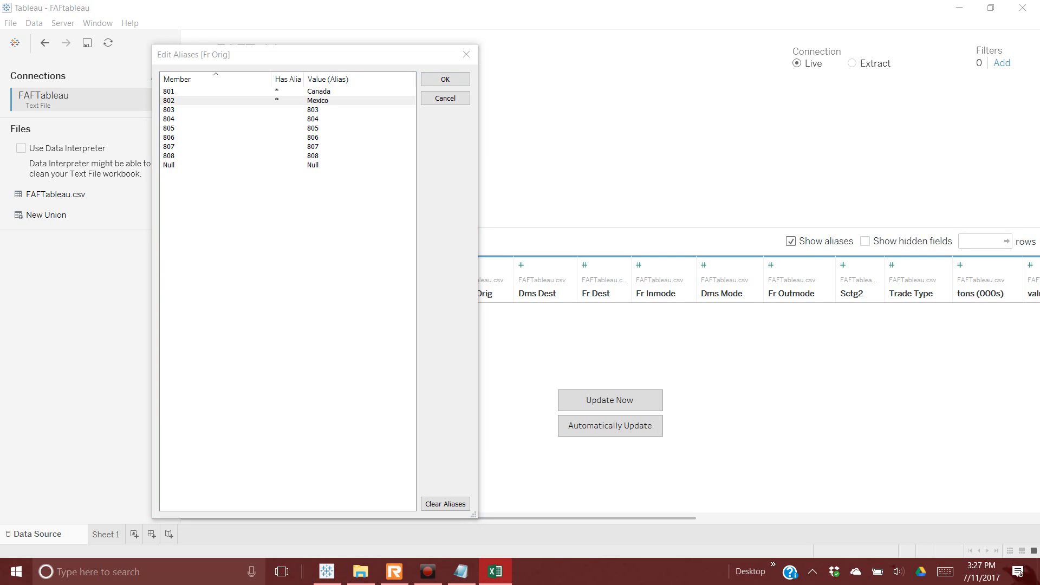
pyautogui.click(349, 116)
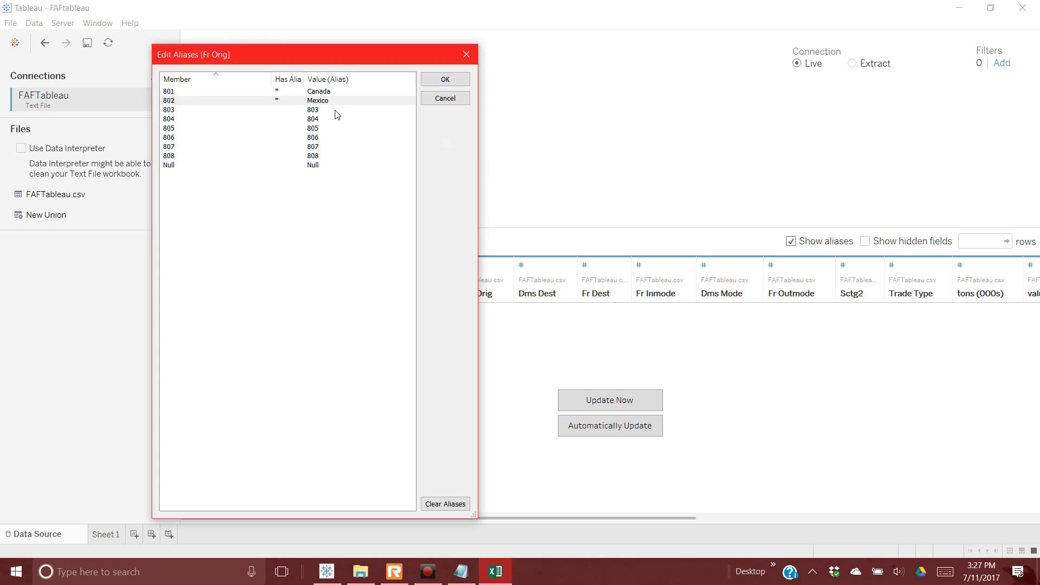
pyautogui.doubleClick(340, 113)
pyautogui.write('Rest of Americas')
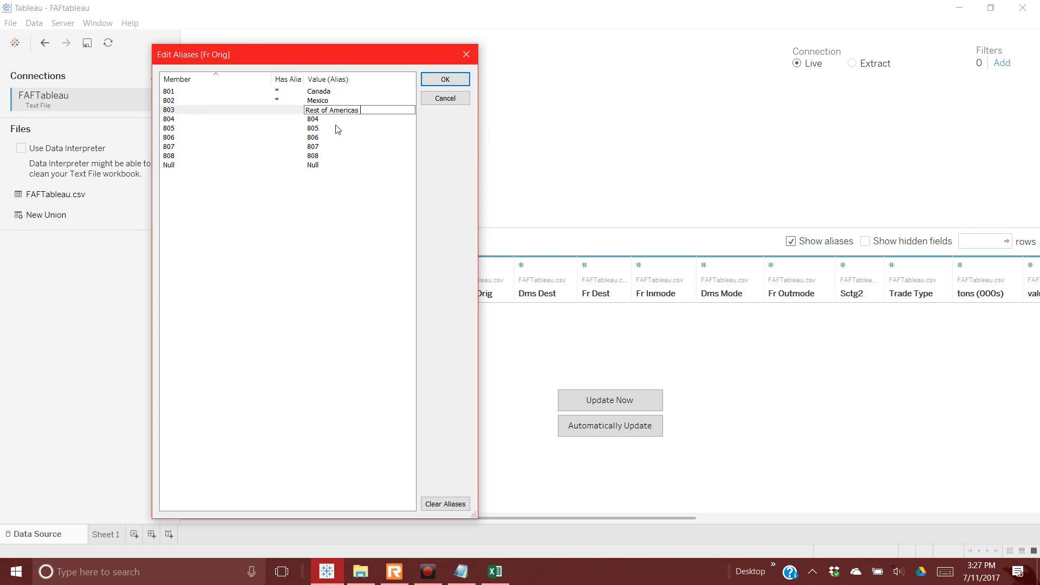
pyautogui.press('Return')
pyautogui.hotkey('alt', 'Tab')
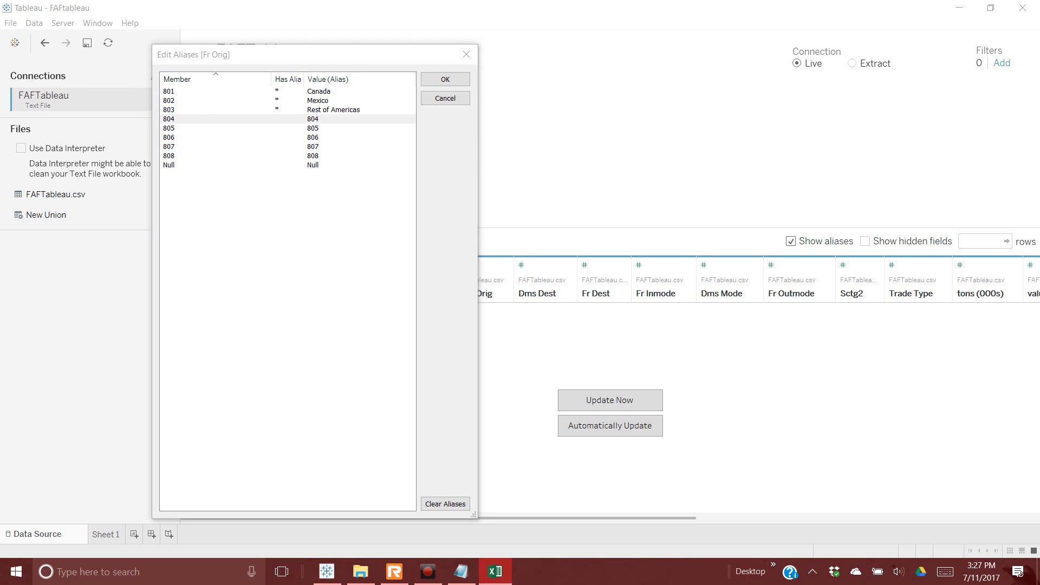
# Step: Paste aliases Europe, Africa, SW & Central Asia and Eastern Asia for codes 804–807
pyautogui.click(340, 122)
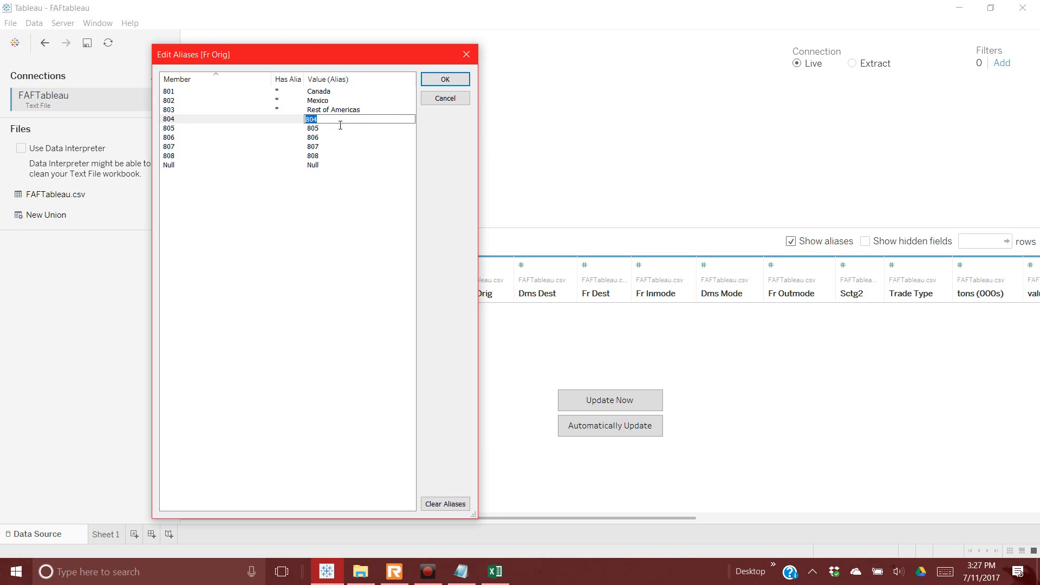
pyautogui.write('Europe')
pyautogui.hotkey('alt', 'Tab')
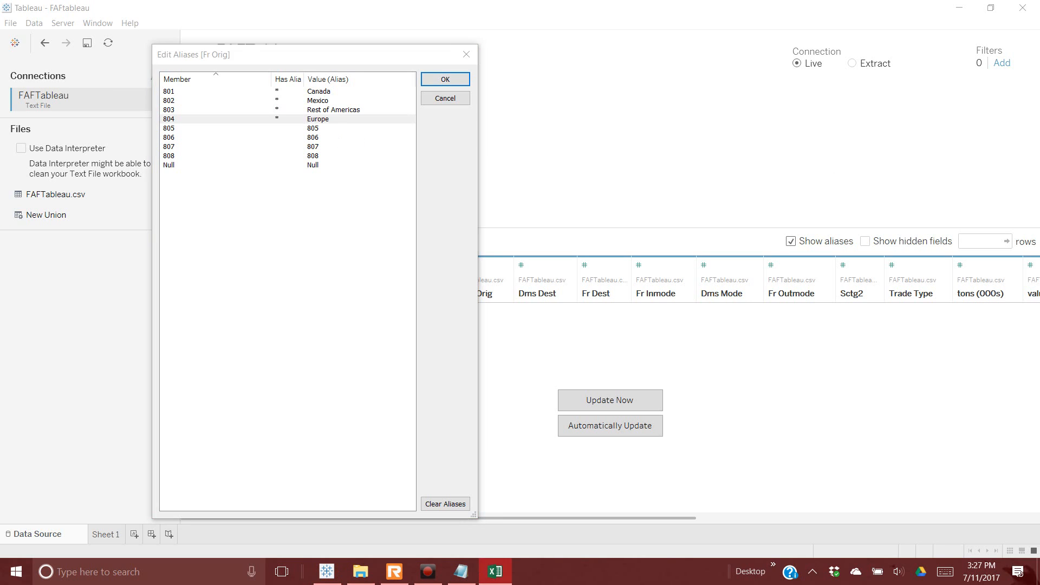
pyautogui.click(336, 130)
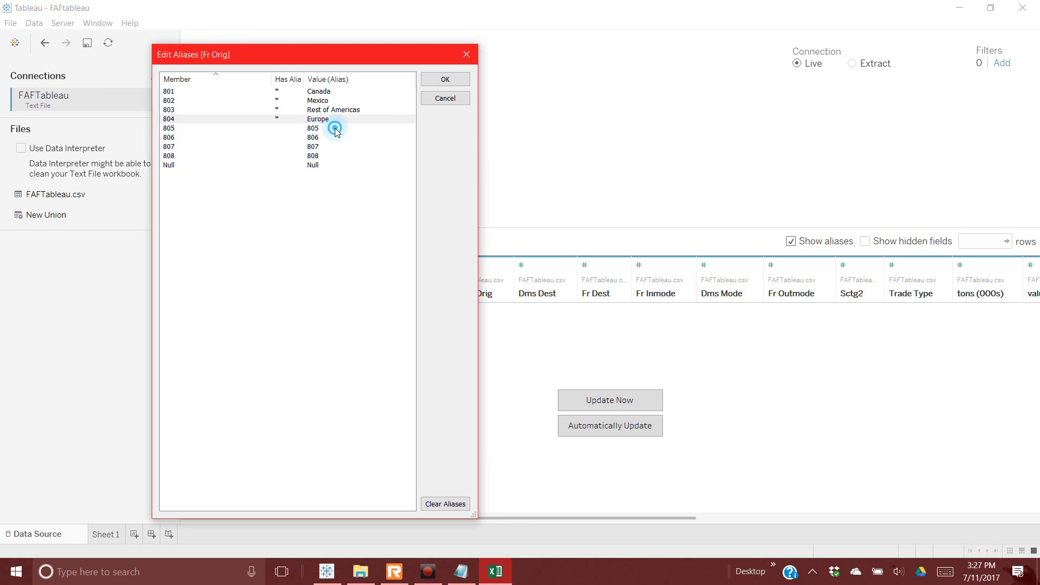
pyautogui.write('Africa')
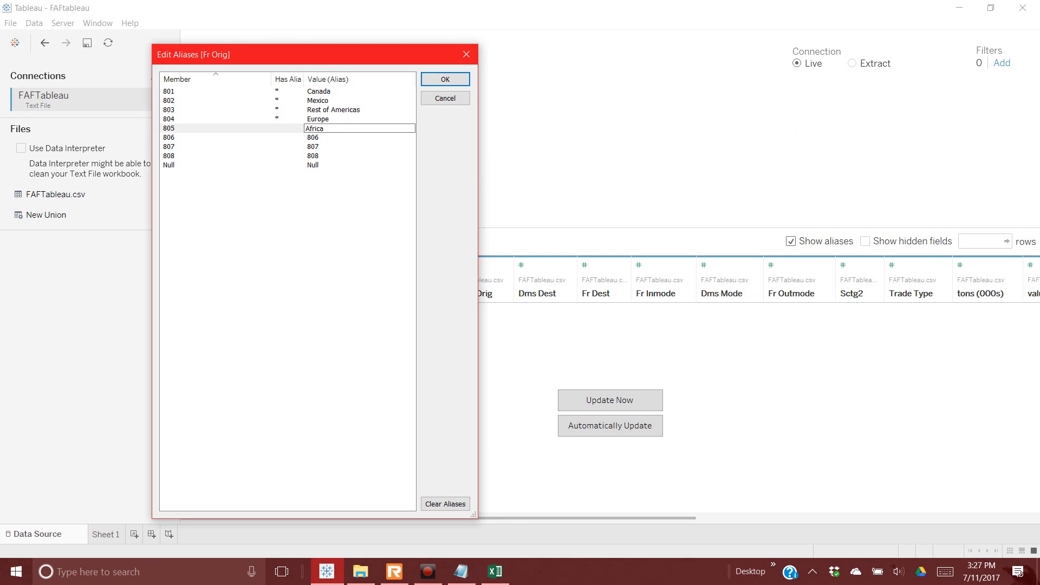
pyautogui.hotkey('alt', 'Tab')
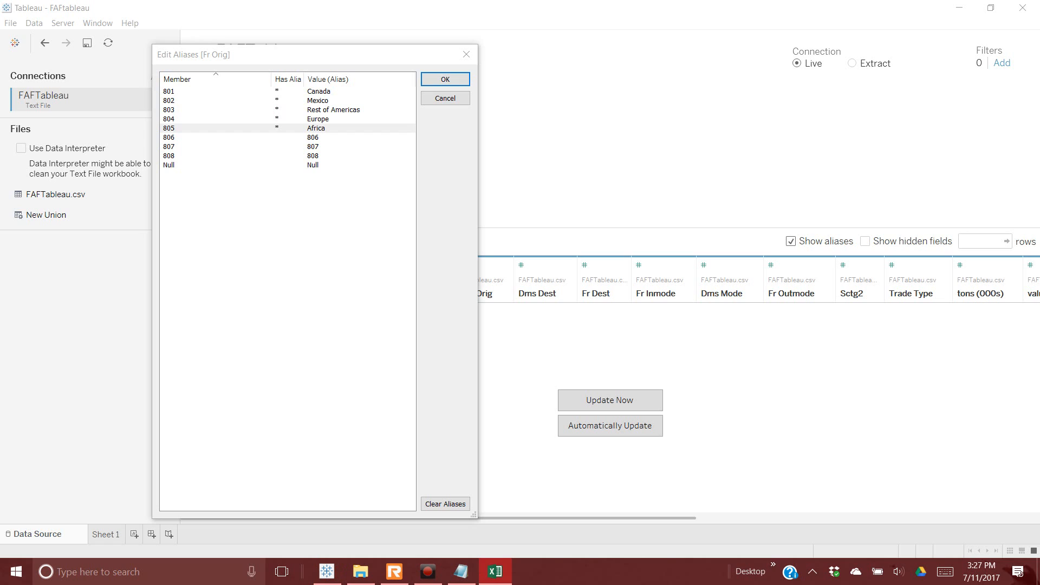
pyautogui.click(328, 138)
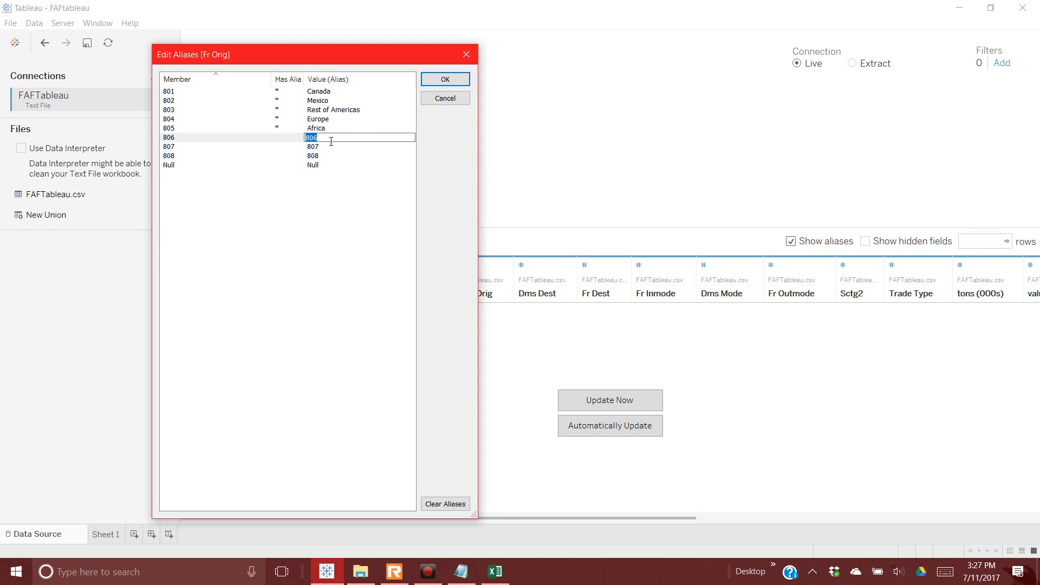
pyautogui.write('SW & Central Asia')
pyautogui.hotkey('alt', 'Tab')
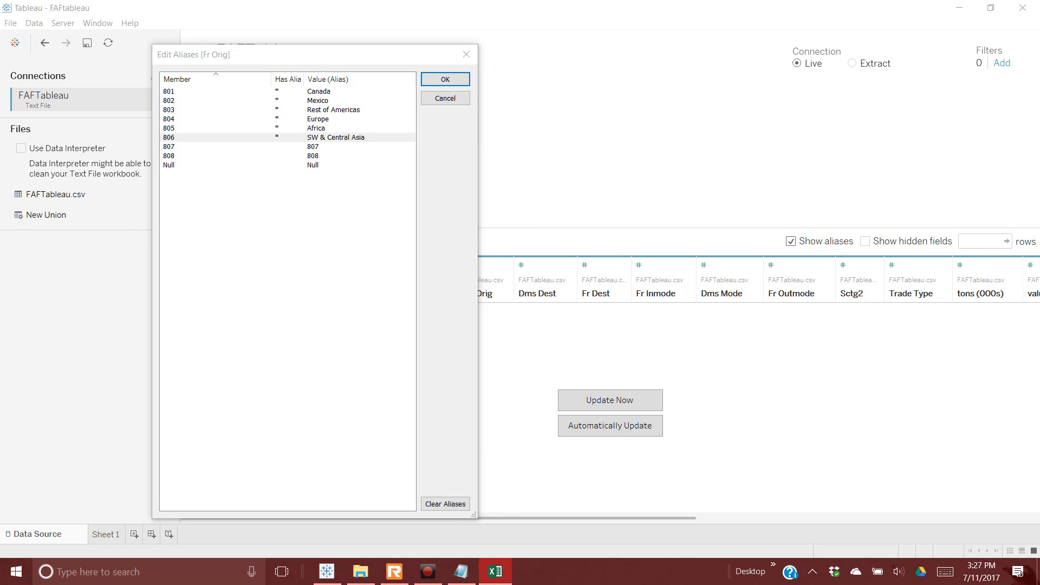
pyautogui.click(341, 149)
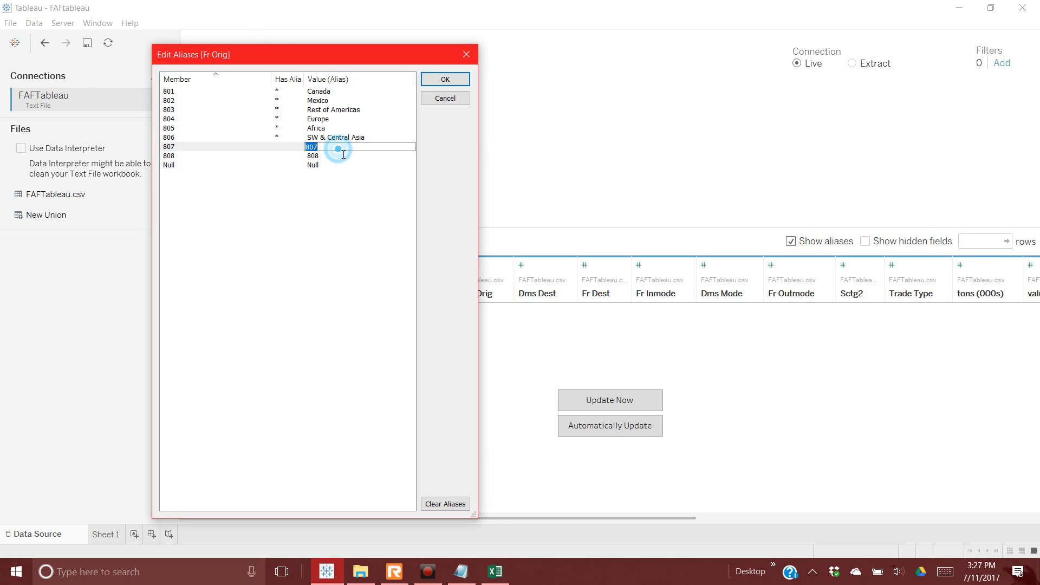
pyautogui.write('Eastern Asia')
pyautogui.hotkey('alt', 'Tab')
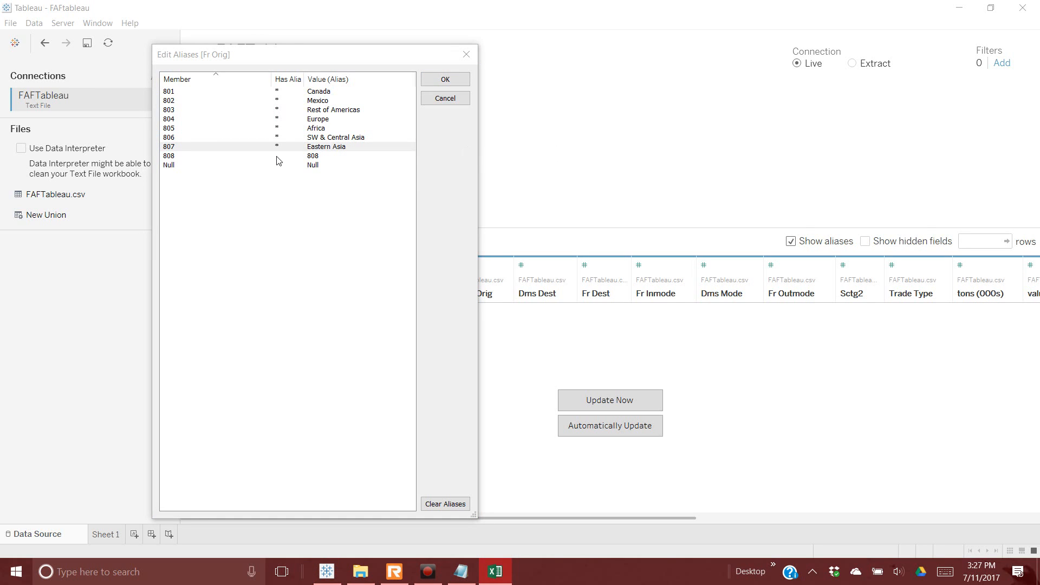
# Step: Alias code 808 as SE Asia & Oceania and apply the aliases
pyautogui.click(341, 157)
pyautogui.press('BackSpace')
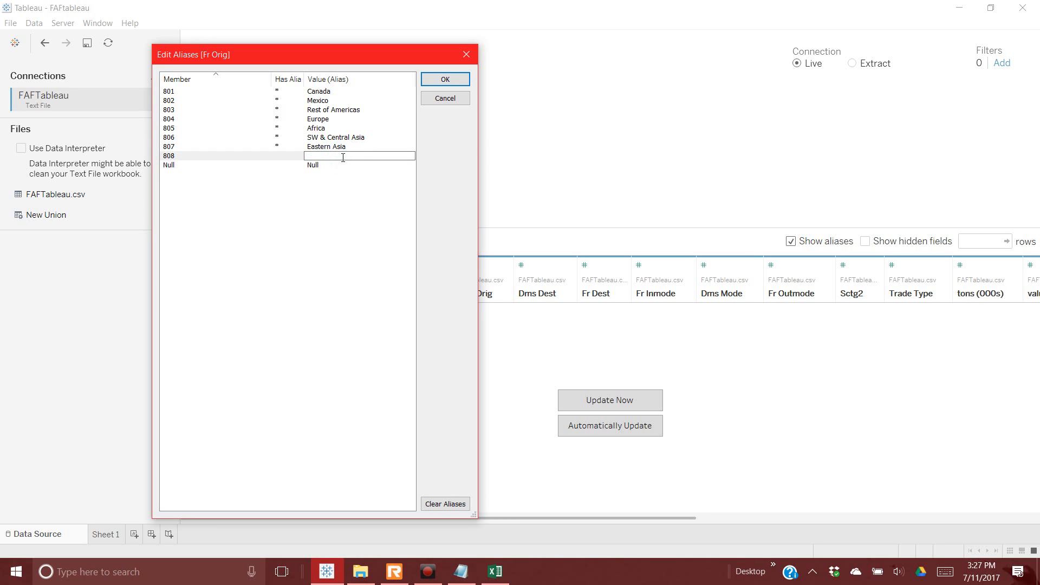
pyautogui.hotkey('alt', 'Tab')
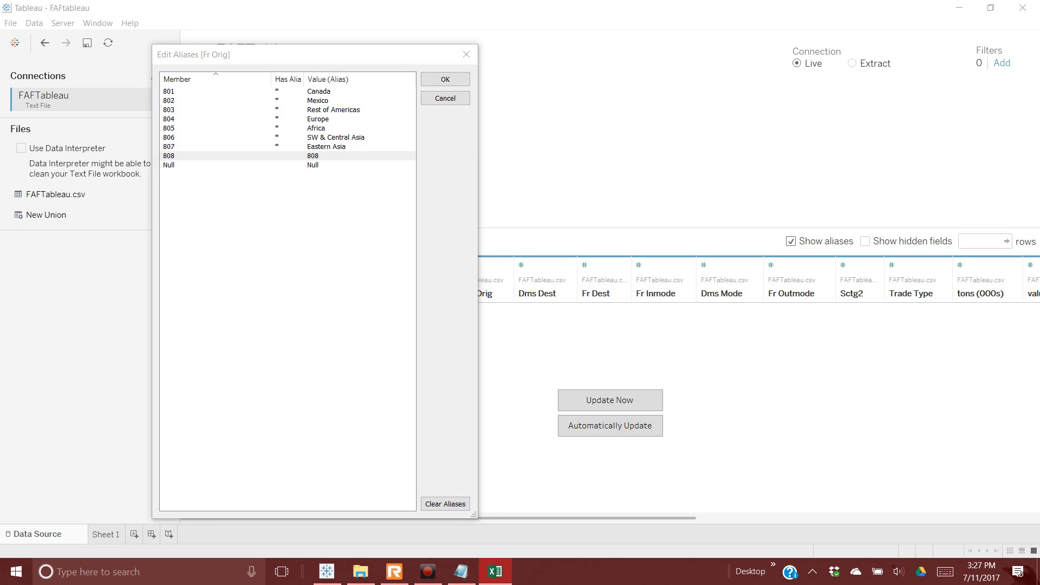
pyautogui.click(342, 157)
pyautogui.click(333, 157)
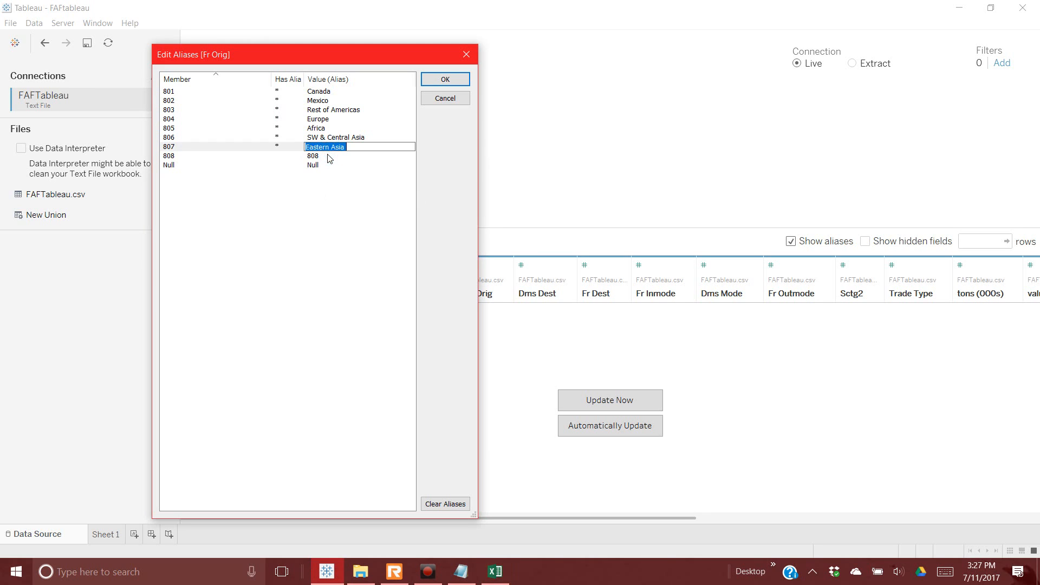
pyautogui.write('SE Asia & Oceania')
pyautogui.click(351, 183)
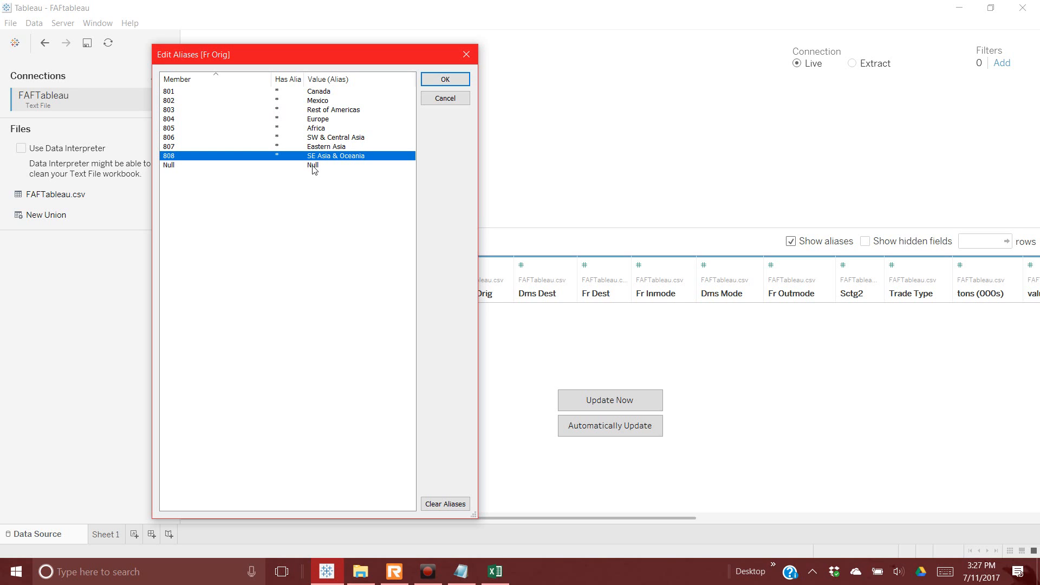
pyautogui.click(445, 79)
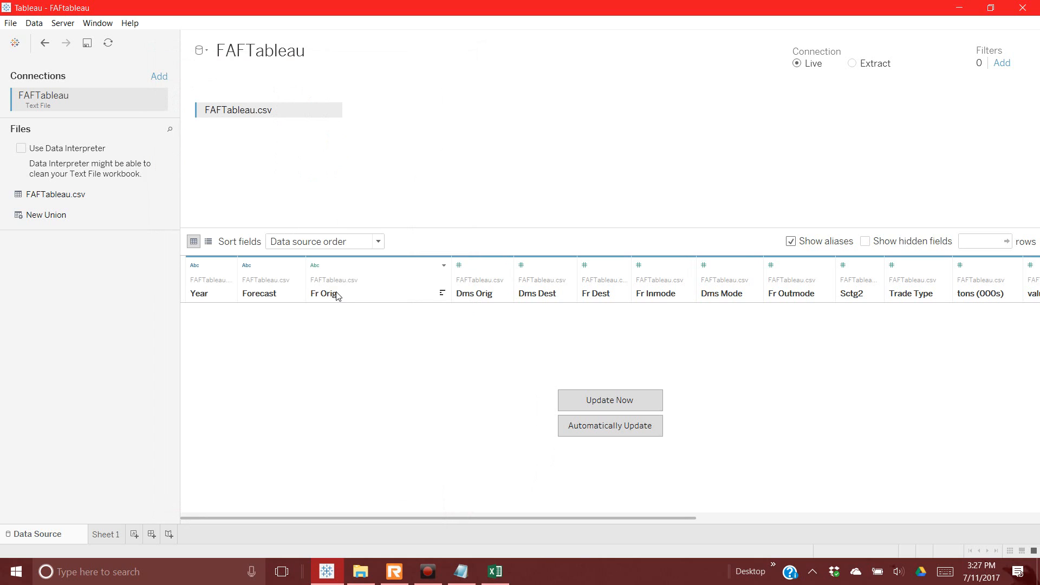
# Step: Rename the Fr Orig column to 'Foreign-Import-Country' from its header's context menu
pyautogui.click(336, 296)
pyautogui.rightClick(336, 296)
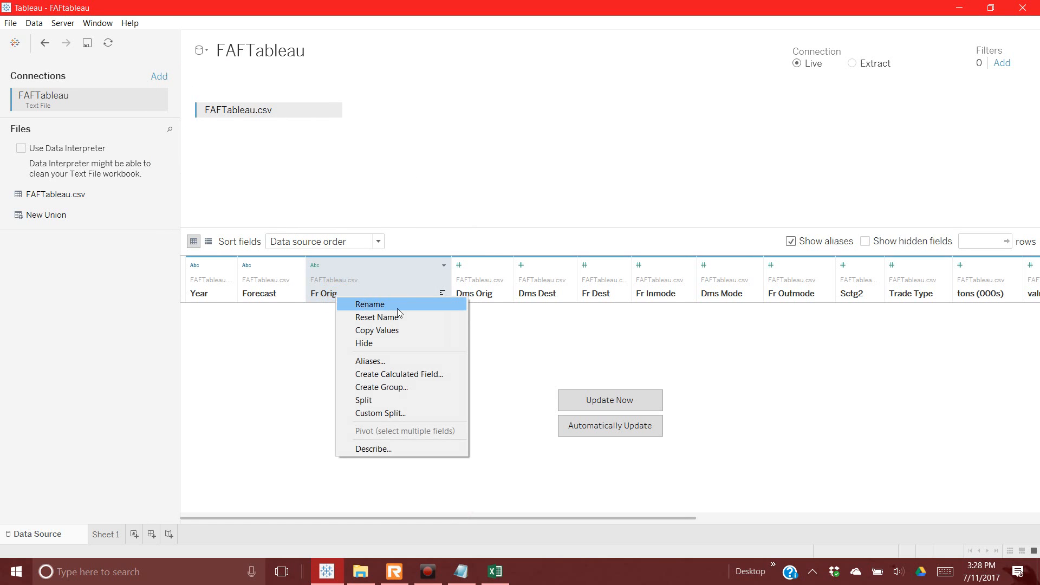
pyautogui.click(398, 307)
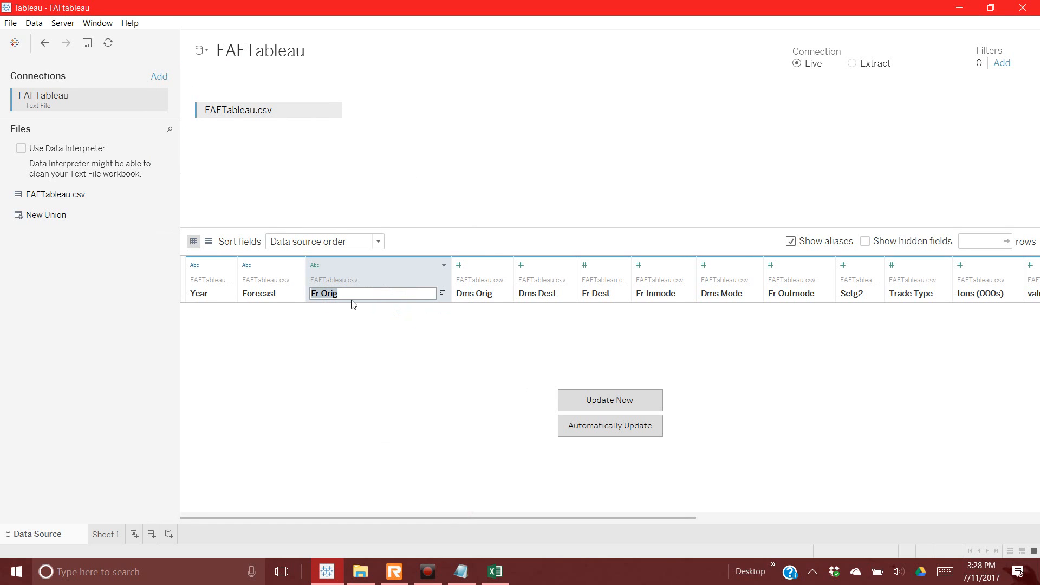
pyautogui.write('Impor')
pyautogui.press('BackSpace')
pyautogui.press('BackSpace')
pyautogui.press('BackSpace')
pyautogui.press('BackSpace')
pyautogui.press('BackSpace')
pyautogui.press('BackSpace')
pyautogui.press('BackSpace')
pyautogui.press('BackSpace')
pyautogui.press('BackSpace')
pyautogui.press('BackSpace')
pyautogui.press('BackSpace')
pyautogui.write('Foreign-O')
pyautogui.press('BackSpace')
pyautogui.write('Import')
pyautogui.press('Return')
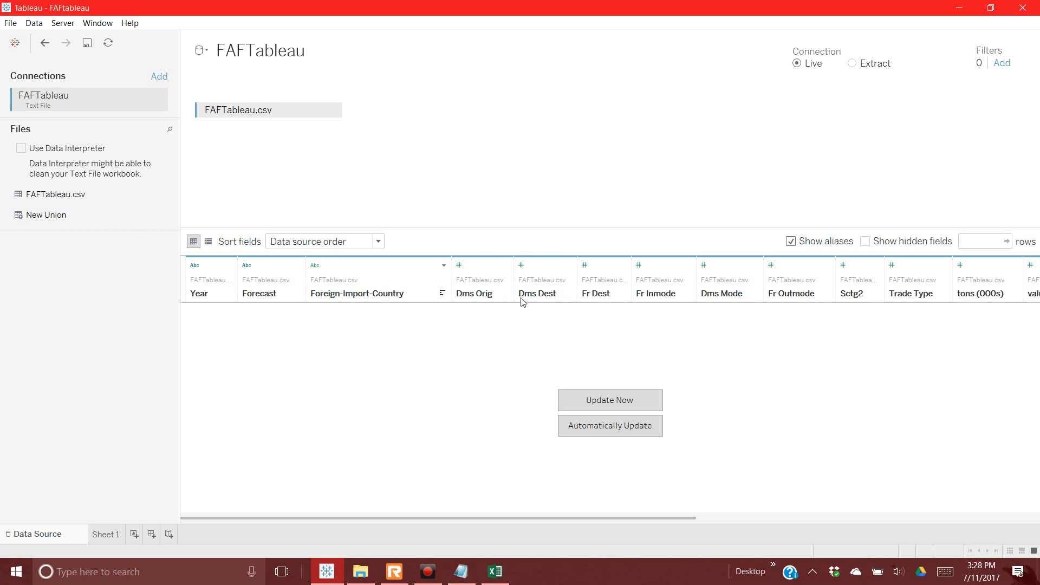
# Step: Load preview rows, toggle Show aliases to confirm region names, and narrow Foreign-Import-Country
pyautogui.click(603, 400)
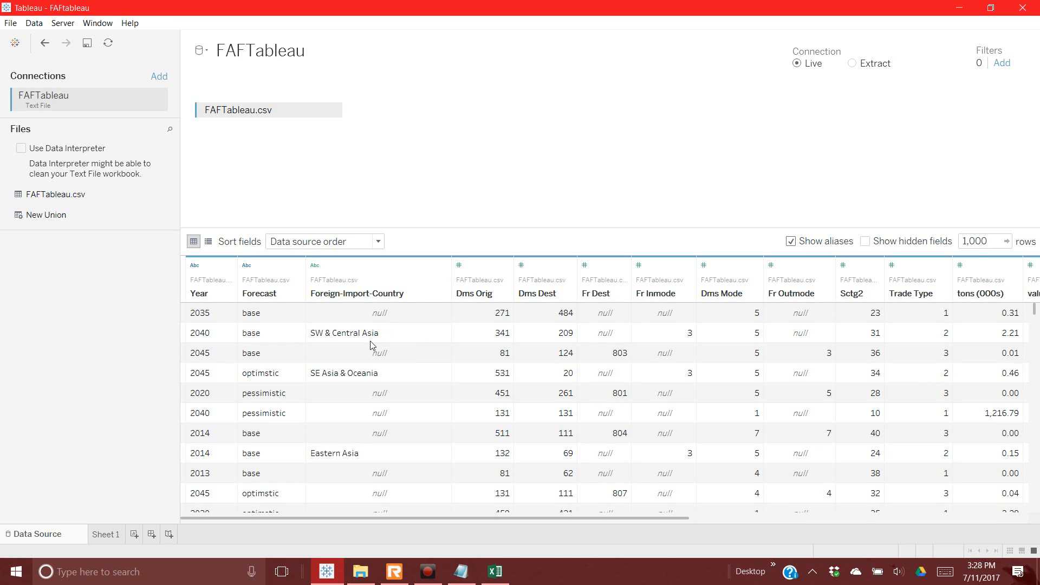
pyautogui.click(792, 241)
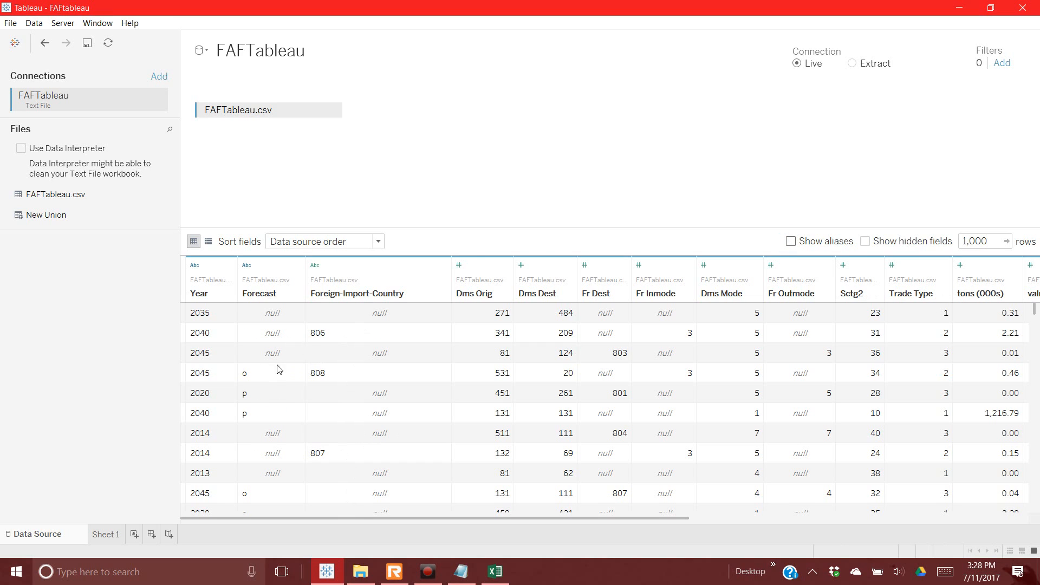
pyautogui.click(790, 242)
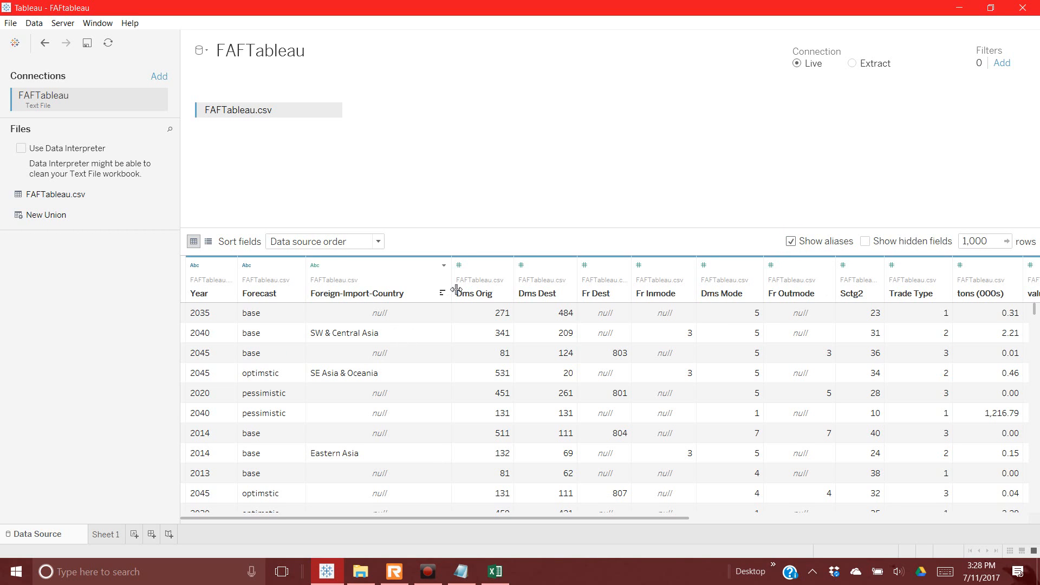
pyautogui.moveTo(451, 293); pyautogui.dragTo(412, 296)
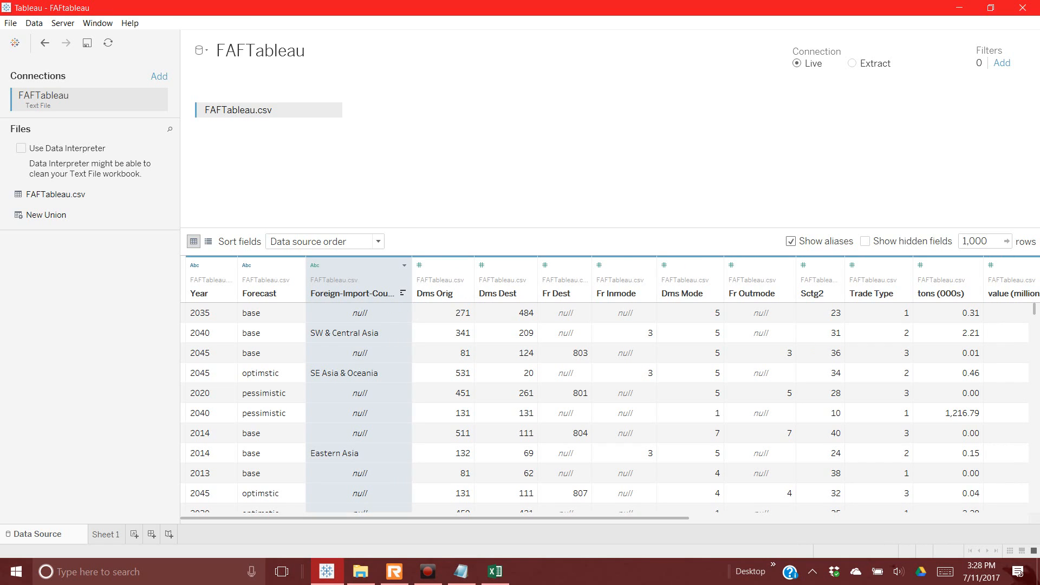
# Step: Rename the Dms Orig field to FAF-Domestic Origin
pyautogui.rightClick(449, 298)
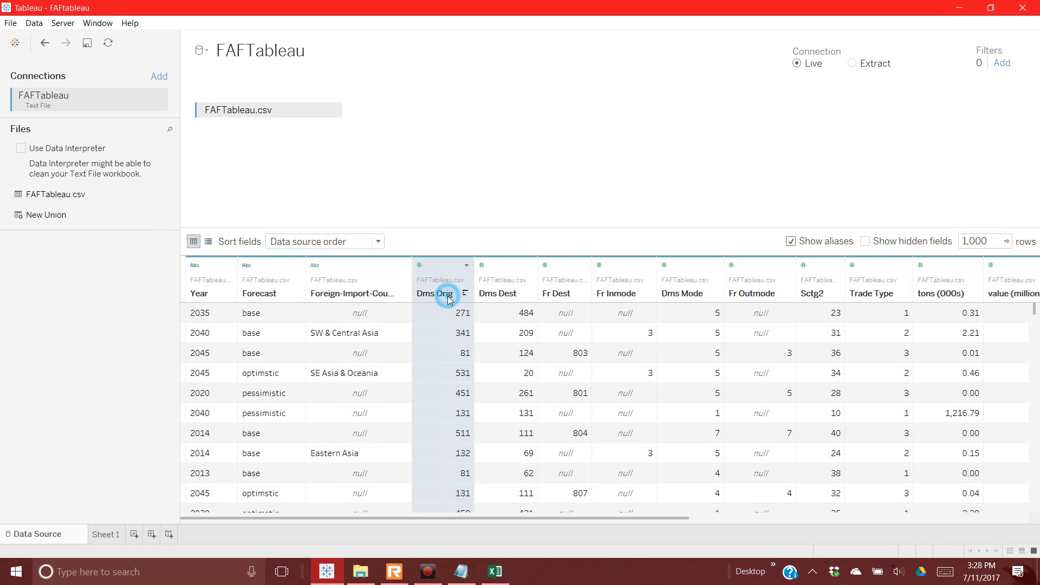
pyautogui.click(475, 304)
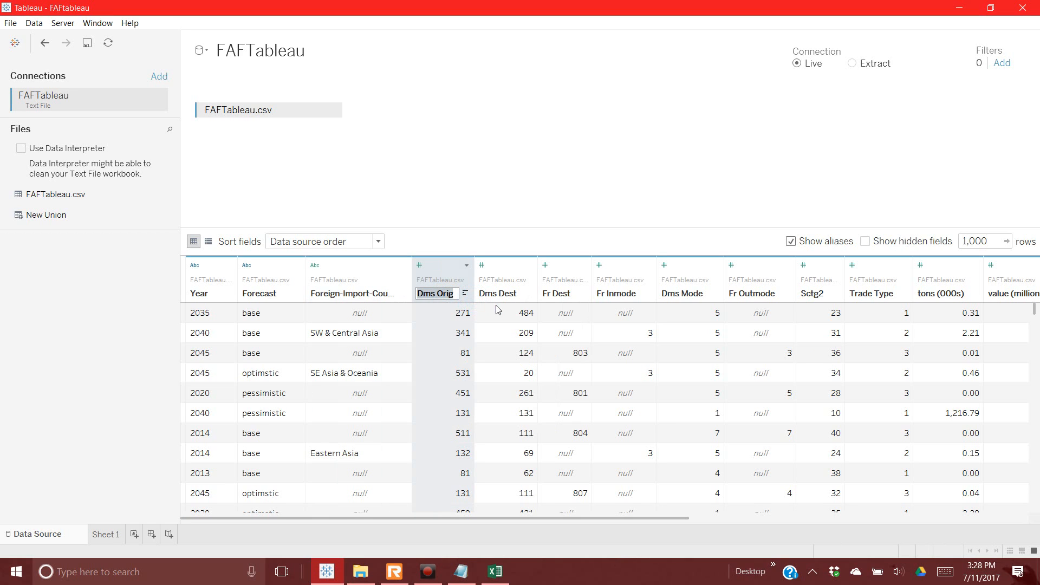
pyautogui.write('D')
pyautogui.write('omestic FAF')
pyautogui.write(' Origin')
pyautogui.press('Return')
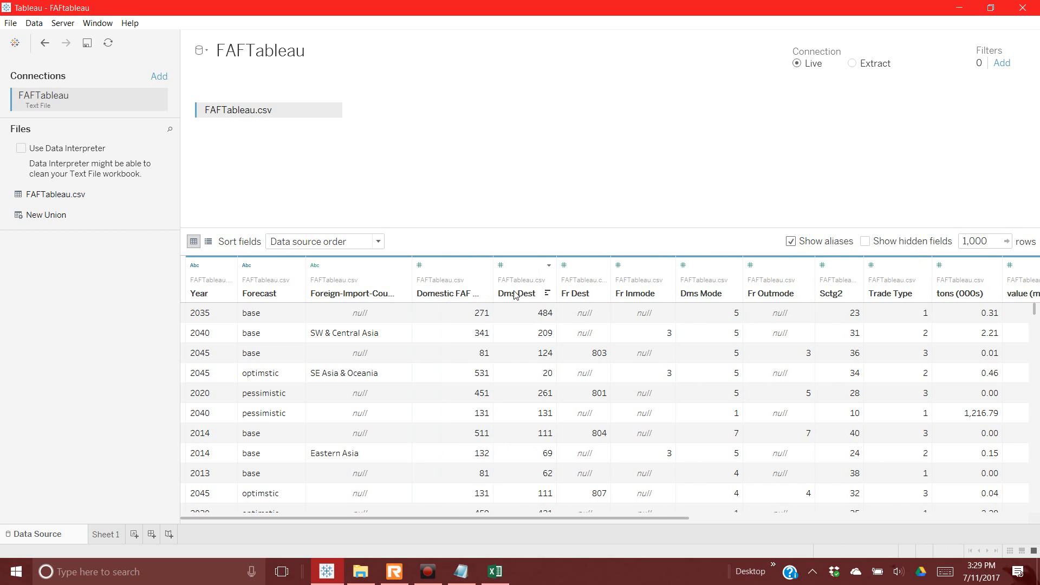
pyautogui.rightClick(516, 294)
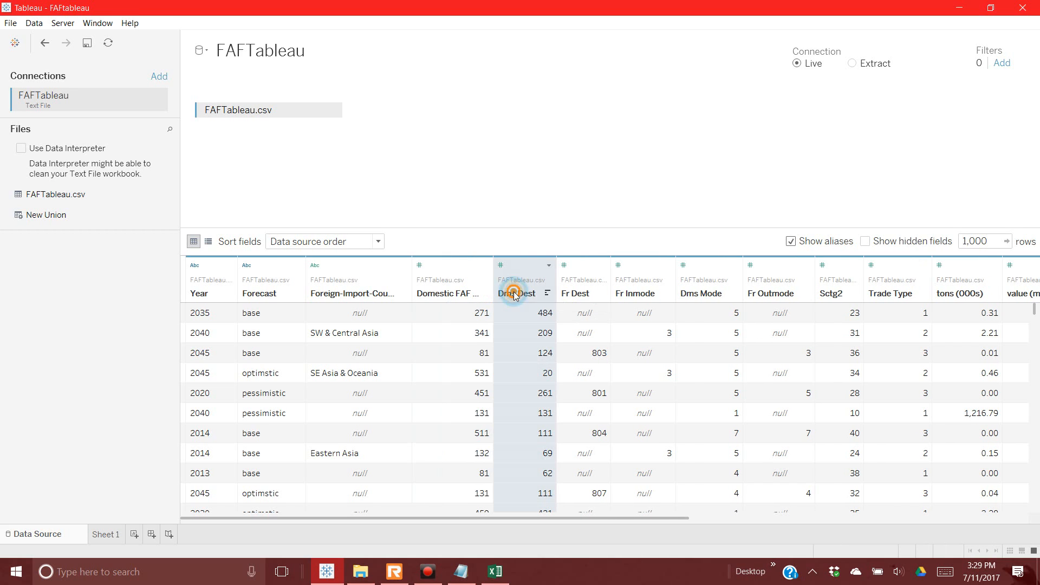
pyautogui.click(473, 299)
pyautogui.click(464, 293)
pyautogui.rightClick(469, 295)
pyautogui.click(482, 301)
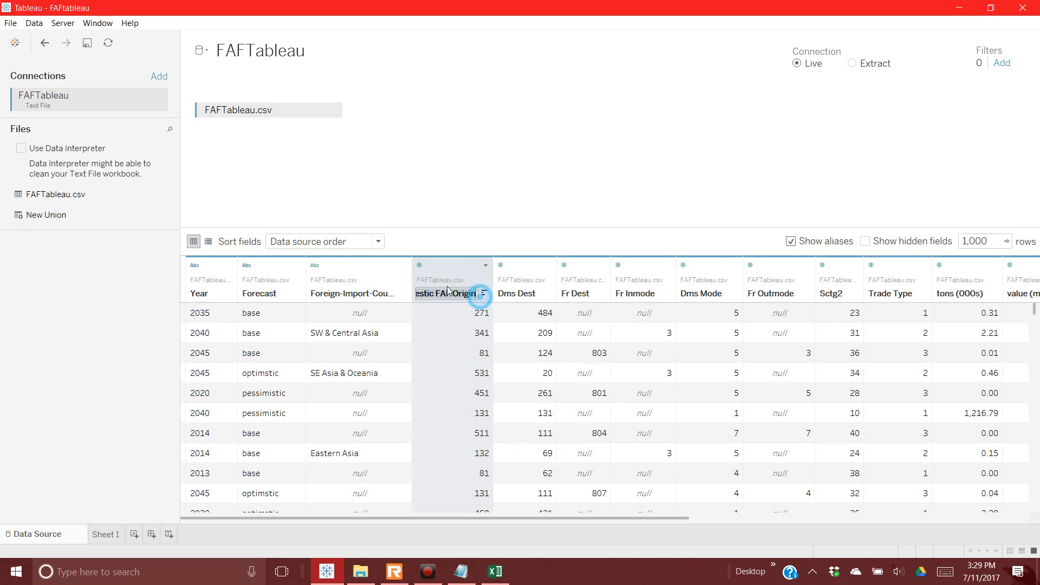
pyautogui.write('FAF-D')
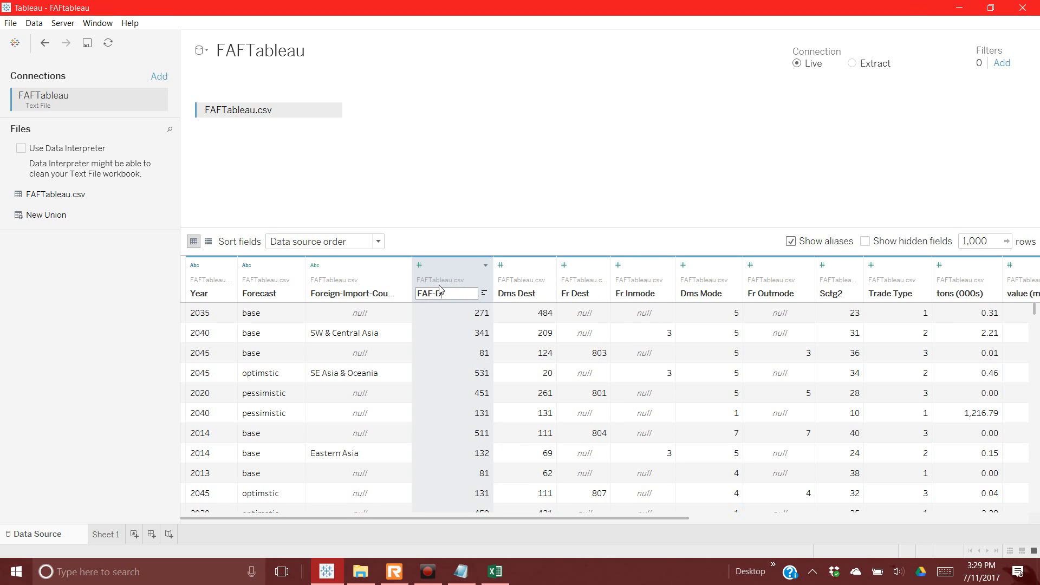
pyautogui.write('omestic Origin')
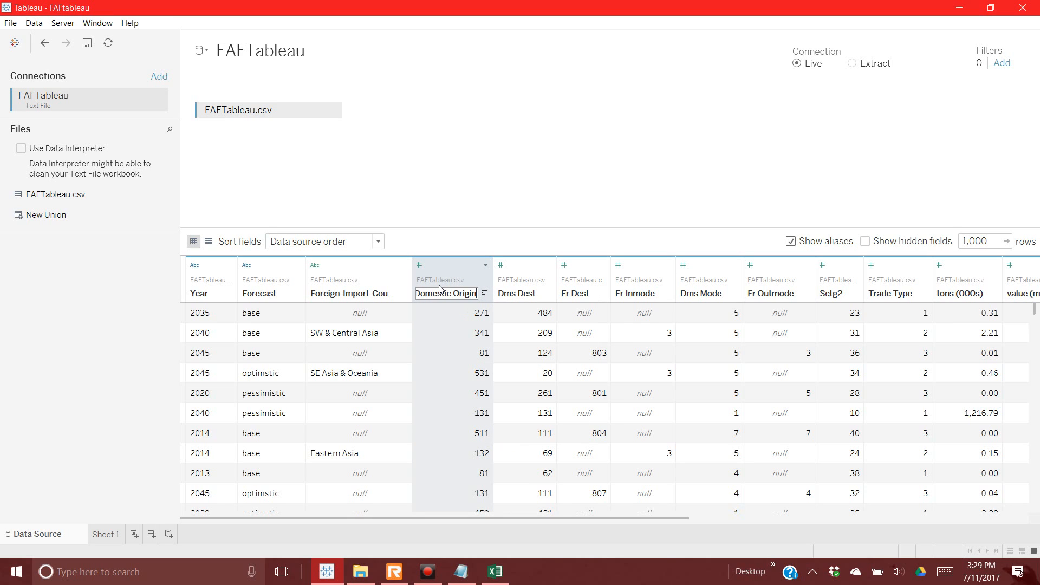
pyautogui.press('Return')
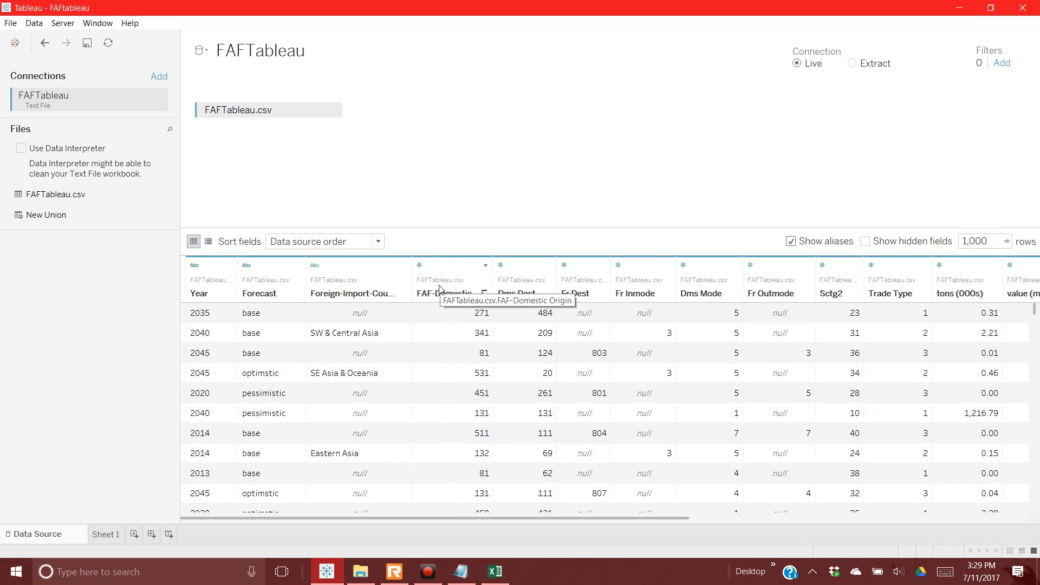
# Step: Rename Dms Dest to FAF-Domestic Destination and make FAF-Domestic Origin a String field
pyautogui.rightClick(520, 293)
pyautogui.click(539, 299)
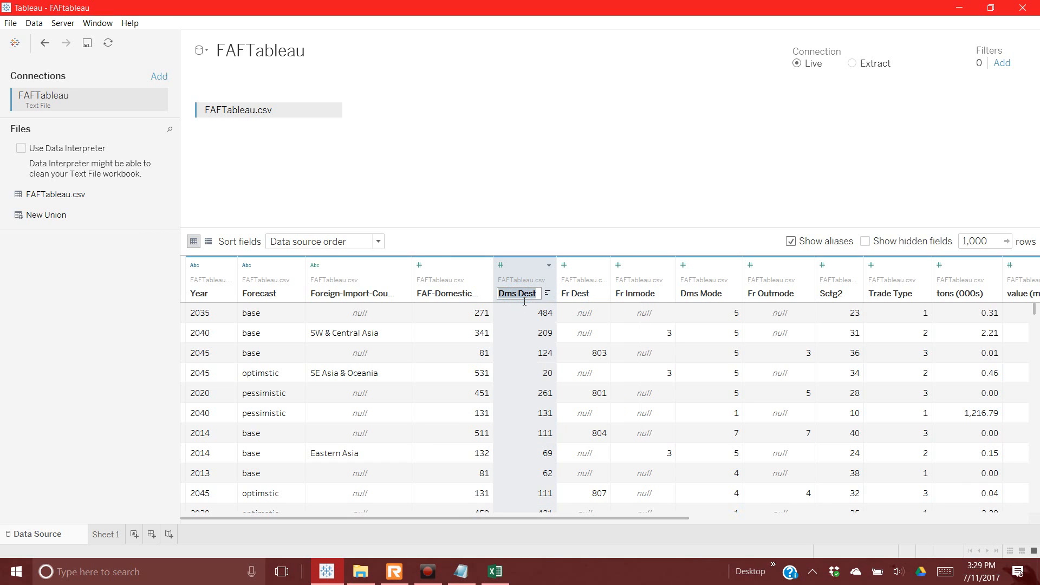
pyautogui.write('FAF')
pyautogui.write('-Domestic D')
pyautogui.write('estination')
pyautogui.press('Return')
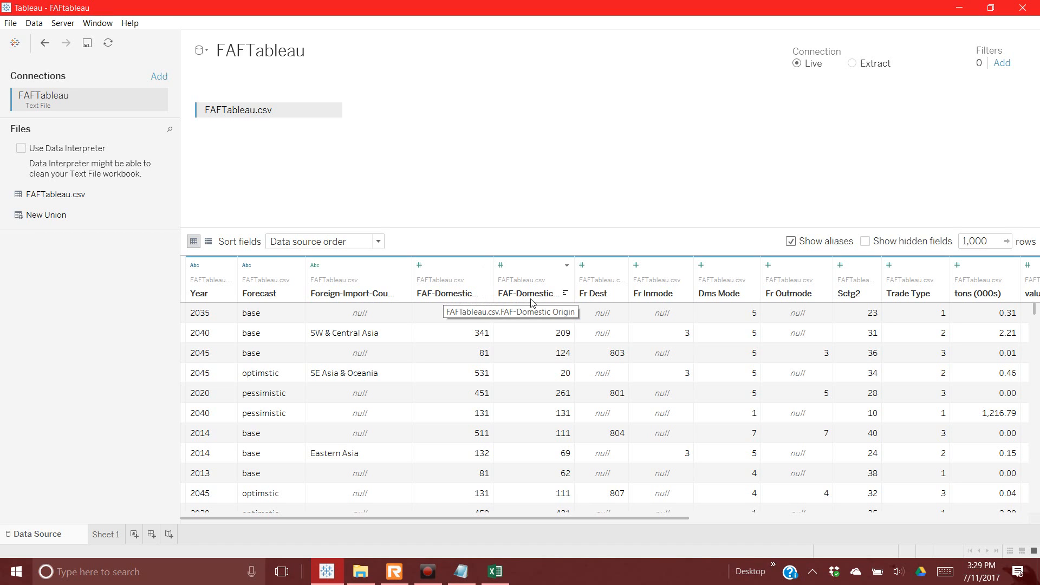
pyautogui.click(421, 265)
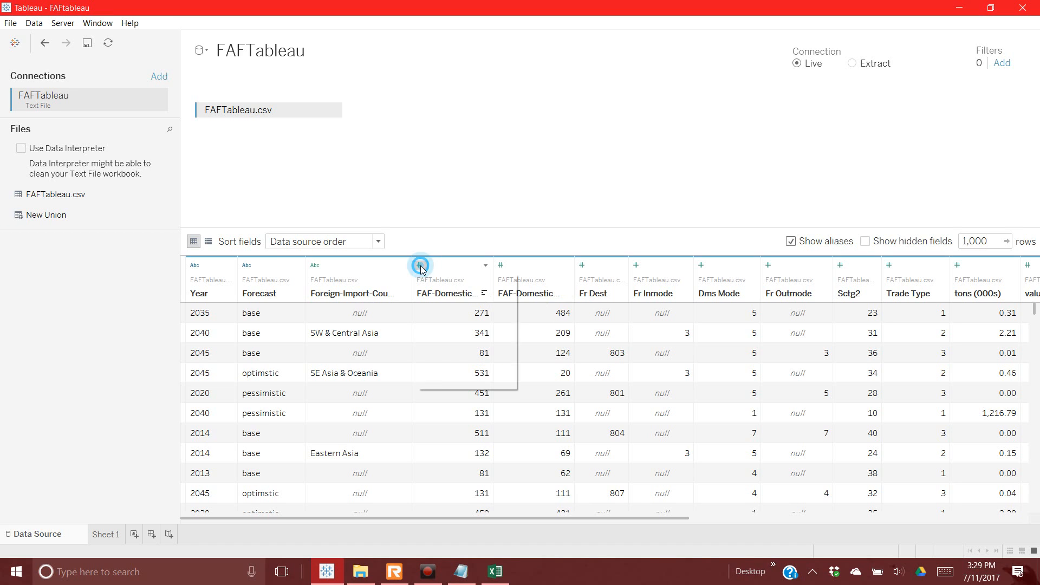
pyautogui.click(444, 329)
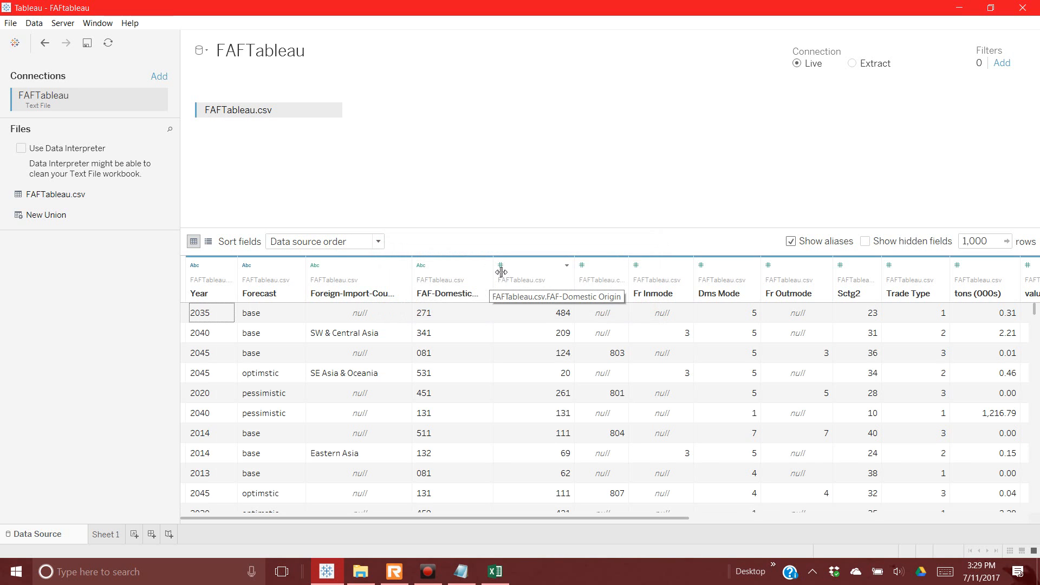
# Step: Change FAF-Domestic Destination's data type to String so codes keep leading zeros, like 020
pyautogui.click(500, 267)
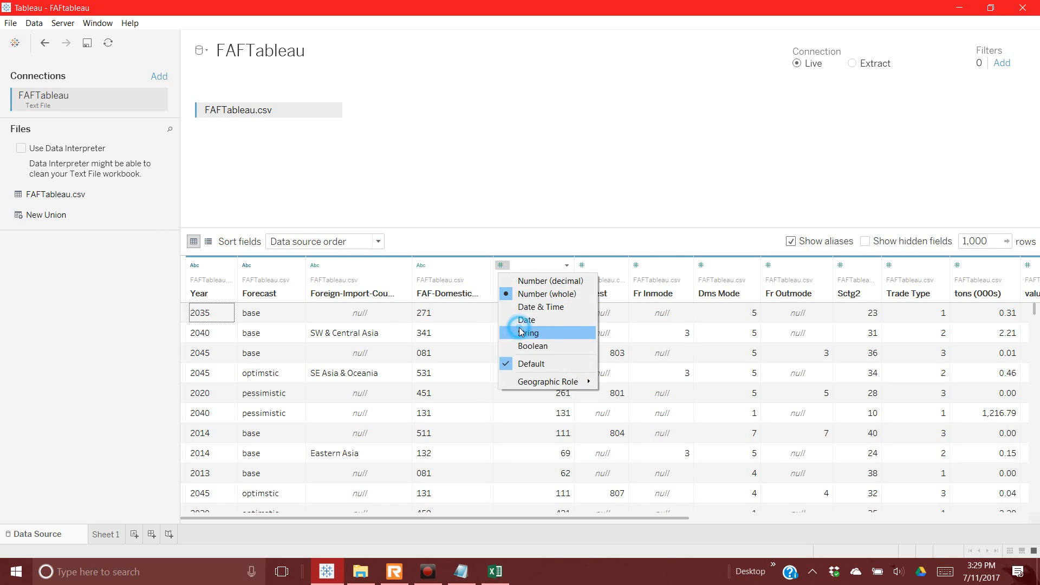
pyautogui.click(521, 333)
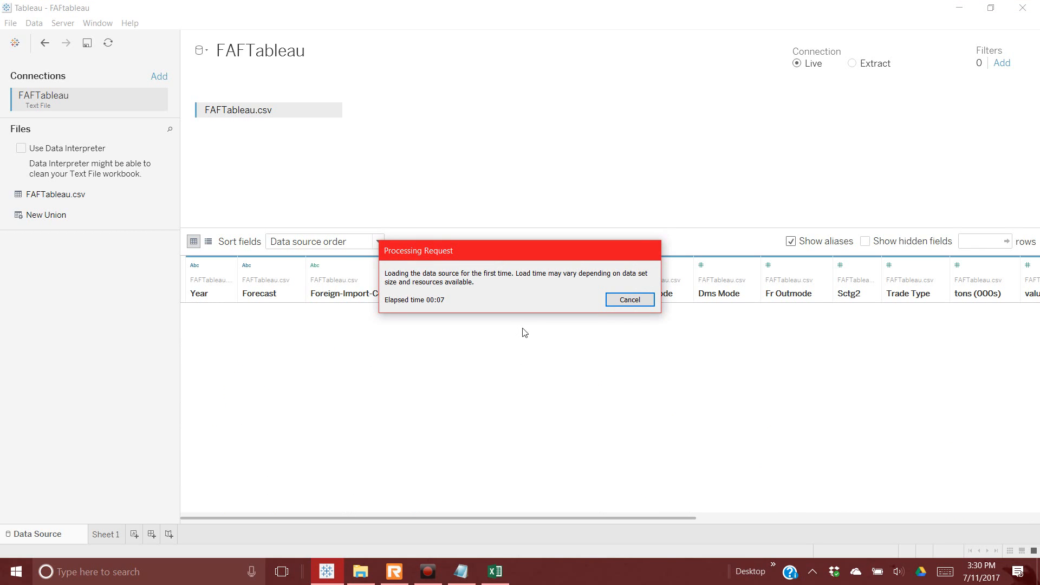
pyautogui.click(921, 575)
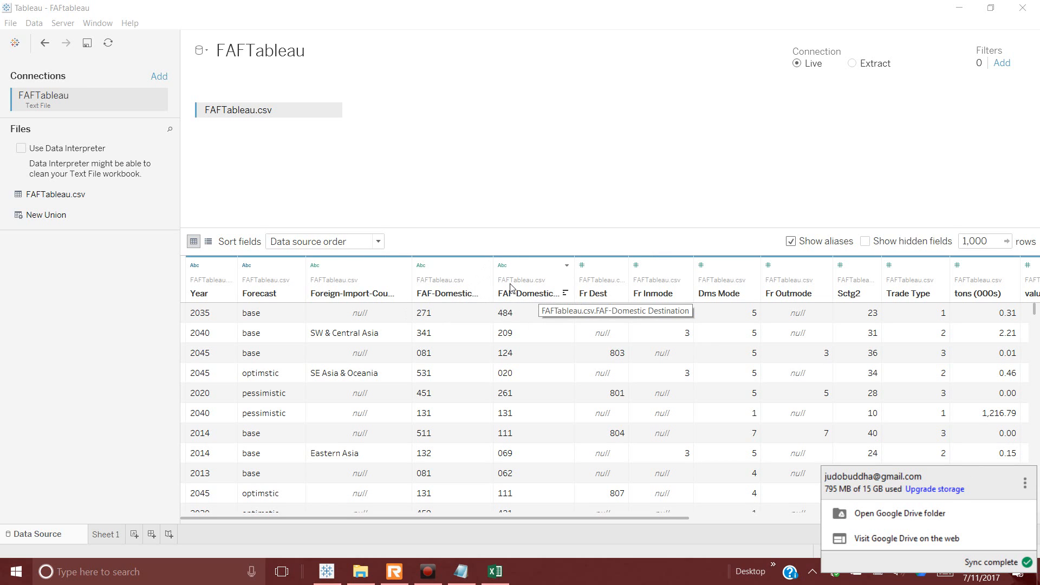
# Step: Widen both region code columns and rename FAF-Domestic Origin to FAF-Dom Origin
pyautogui.moveTo(501, 287); pyautogui.dragTo(530, 307)
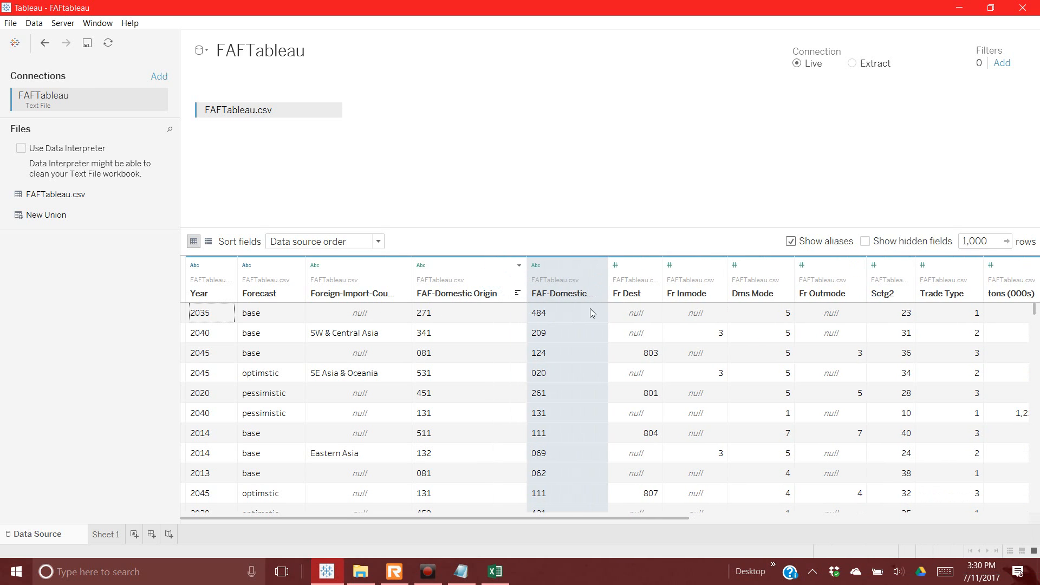
pyautogui.moveTo(609, 285); pyautogui.dragTo(659, 286)
pyautogui.click(477, 291)
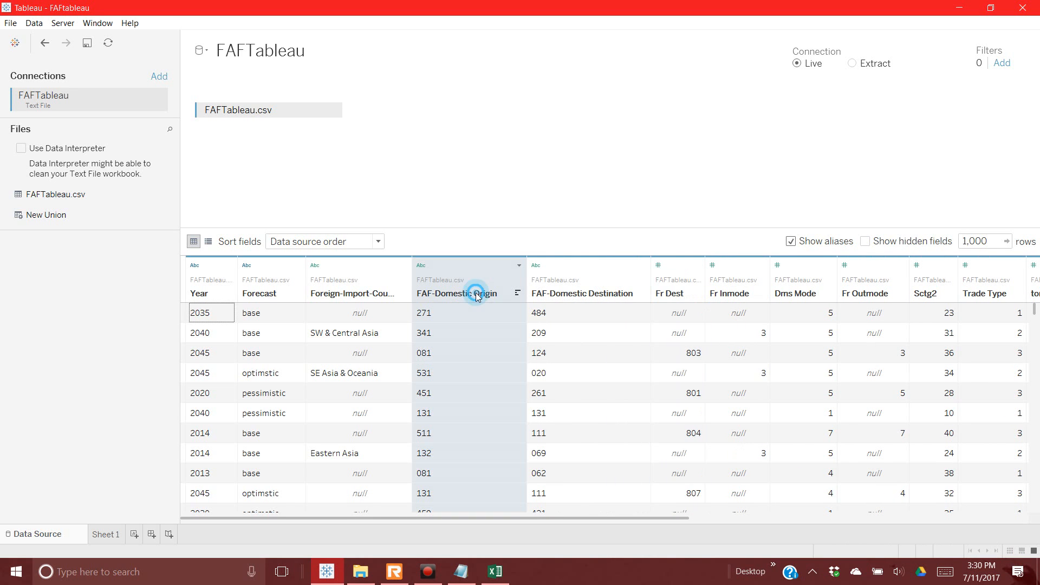
pyautogui.rightClick(477, 291)
pyautogui.click(492, 298)
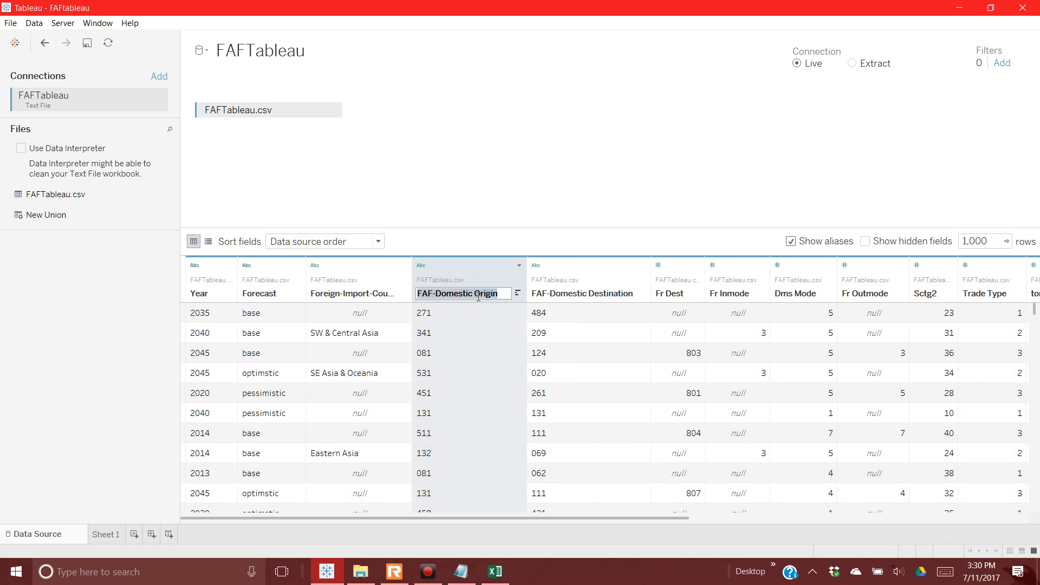
pyautogui.moveTo(473, 293); pyautogui.dragTo(459, 300)
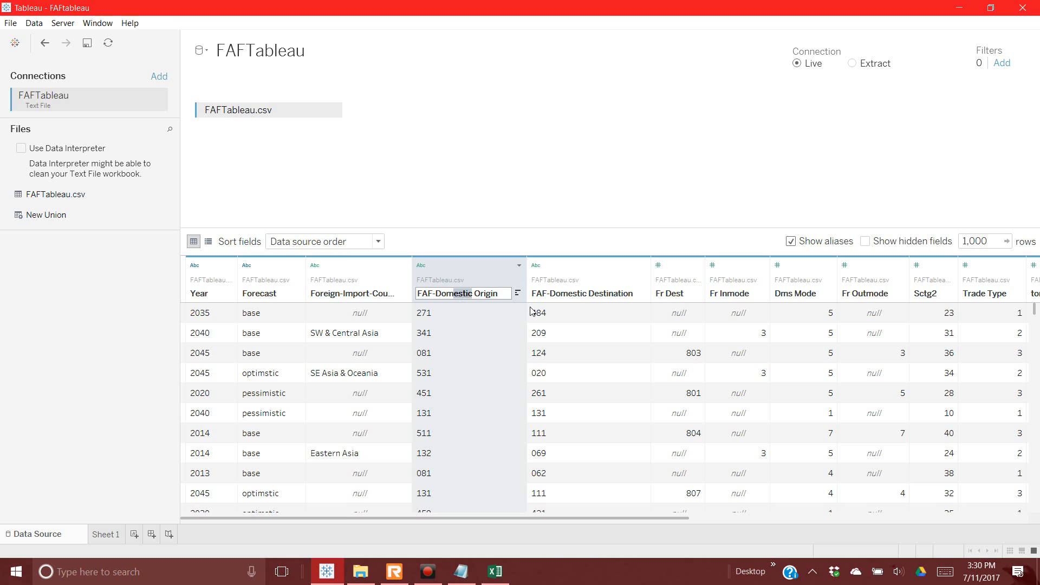
pyautogui.press('BackSpace')
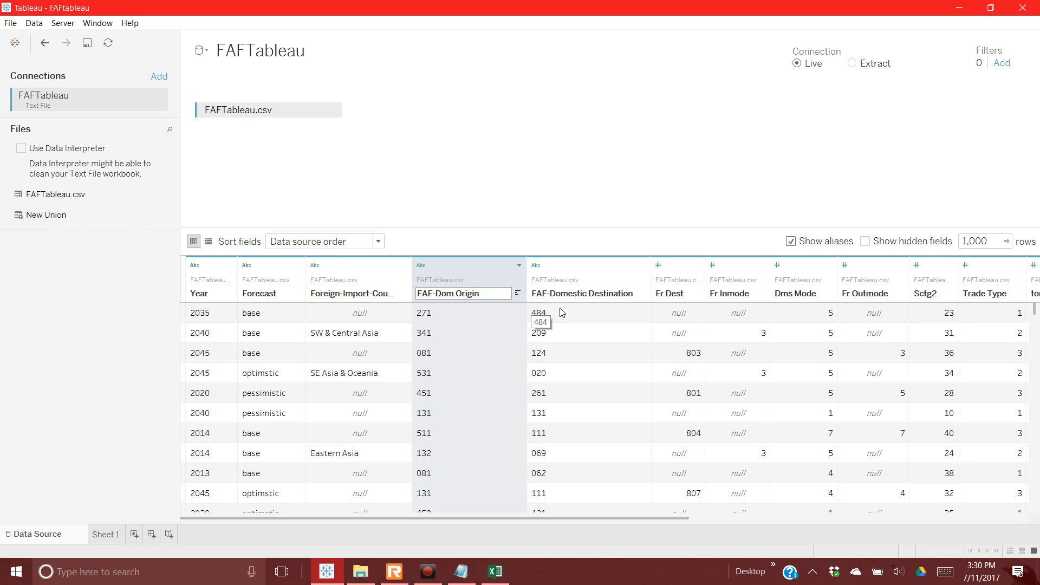
pyautogui.click(570, 296)
# Step: Rename FAF-Domestic Destination to FAF-Dom Destination
pyautogui.rightClick(570, 296)
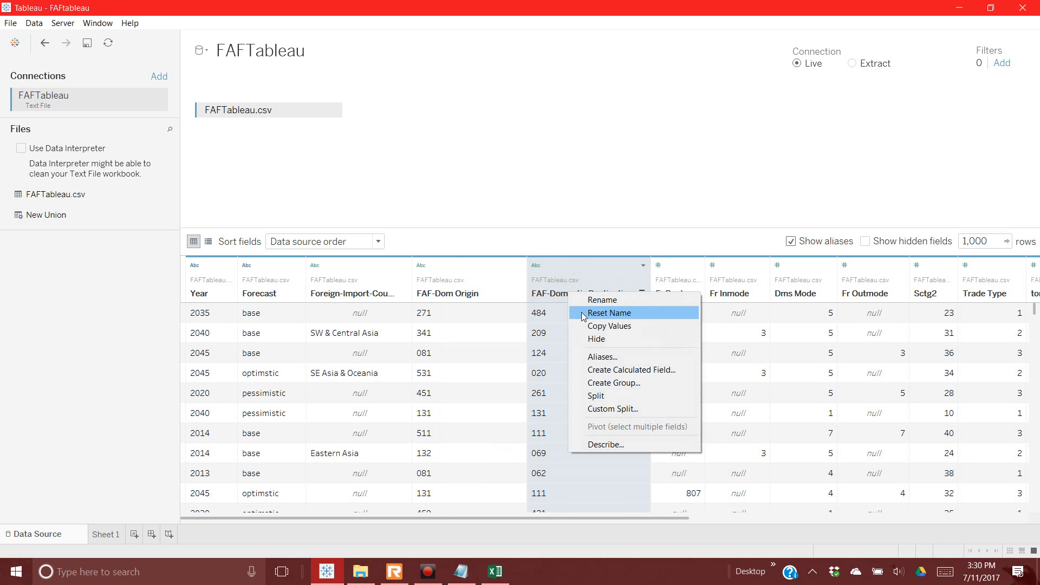
pyautogui.click(586, 306)
pyautogui.moveTo(588, 294); pyautogui.dragTo(575, 297)
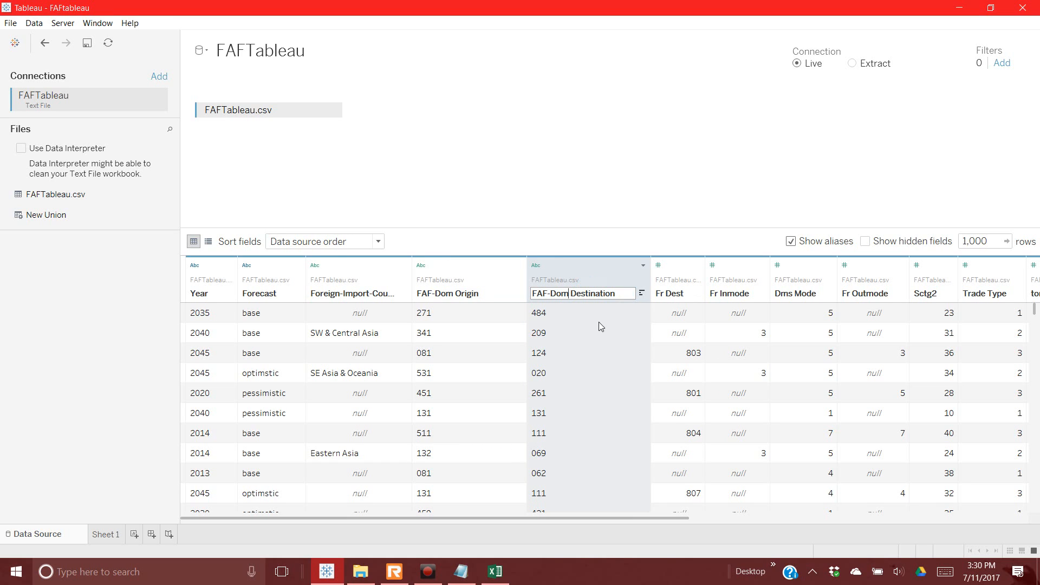
pyautogui.click(545, 244)
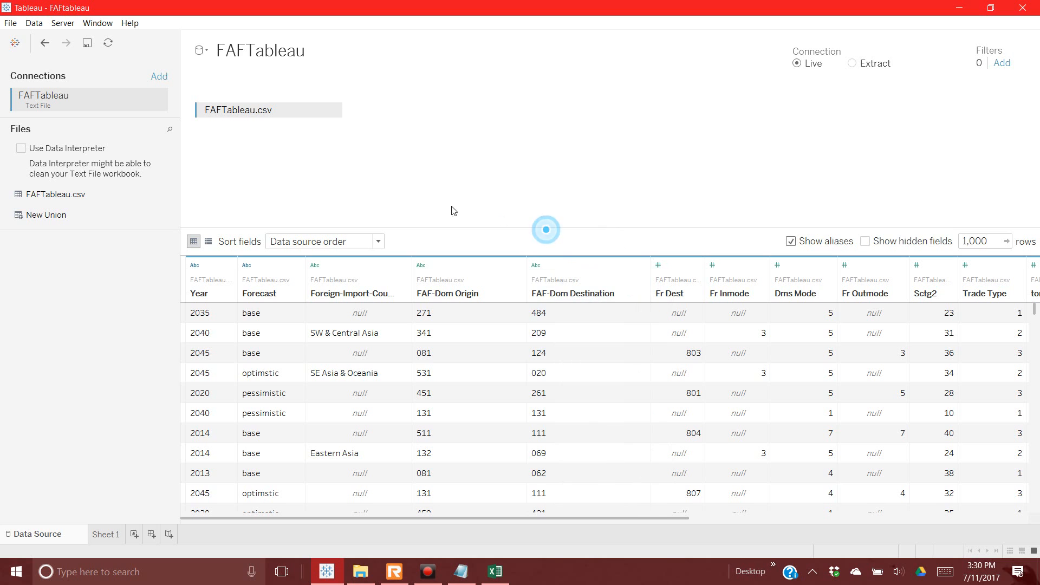
# Step: Connect to the faf4 codes.xlsx Excel workbook as an additional data source
pyautogui.click(159, 78)
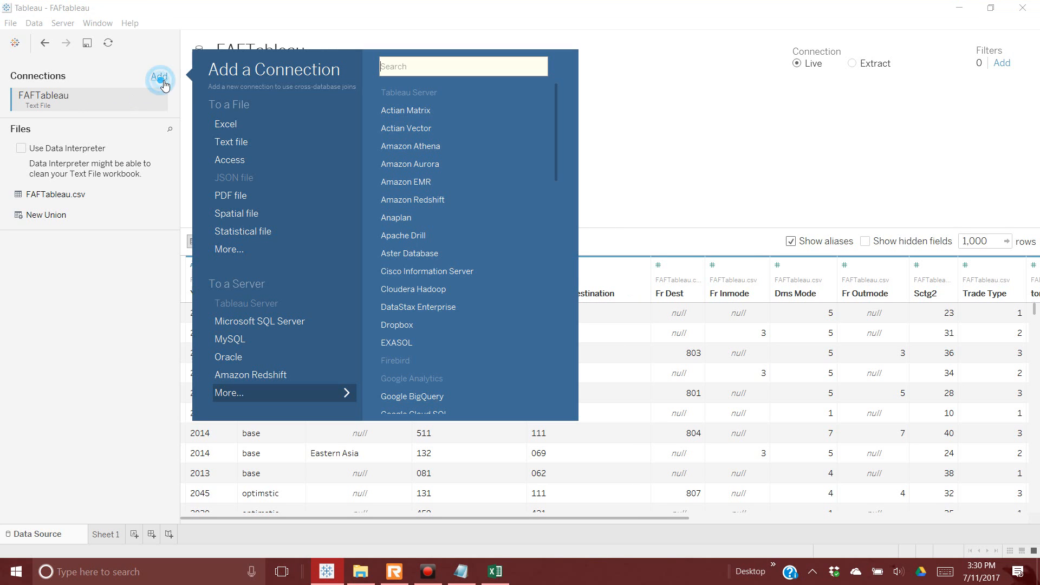
pyautogui.click(232, 128)
pyautogui.click(370, 97)
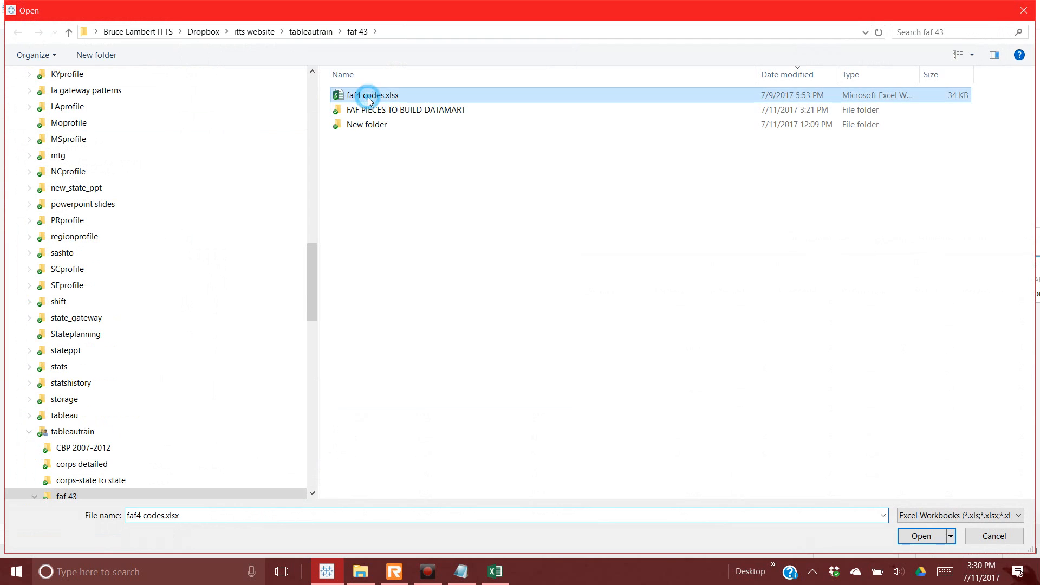
pyautogui.click(914, 535)
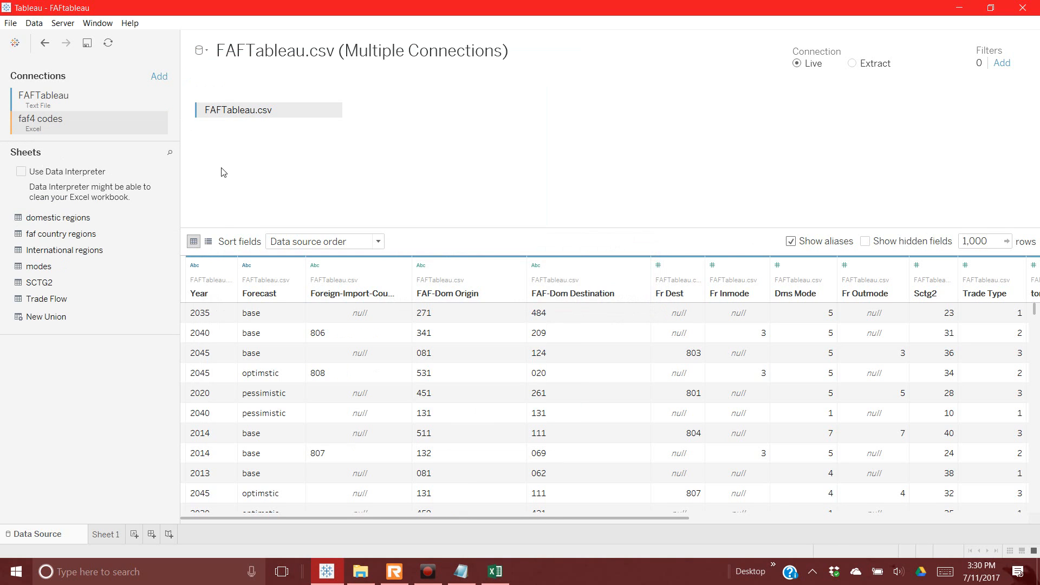
pyautogui.click(495, 571)
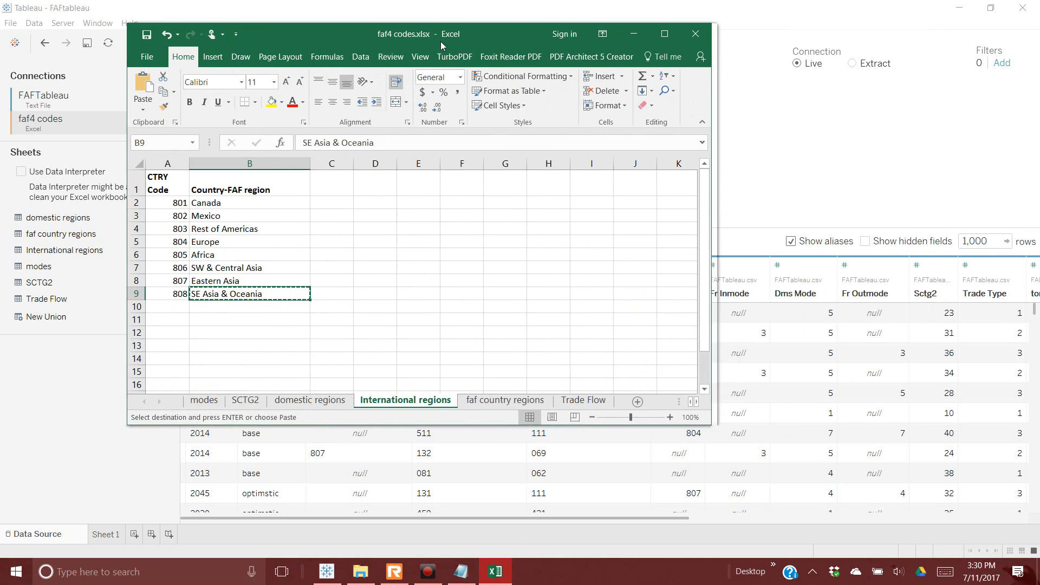
# Step: Widen the Excel window and look through the workbook's sheets, from SCTG2 to Trade Flow
pyautogui.click(168, 407)
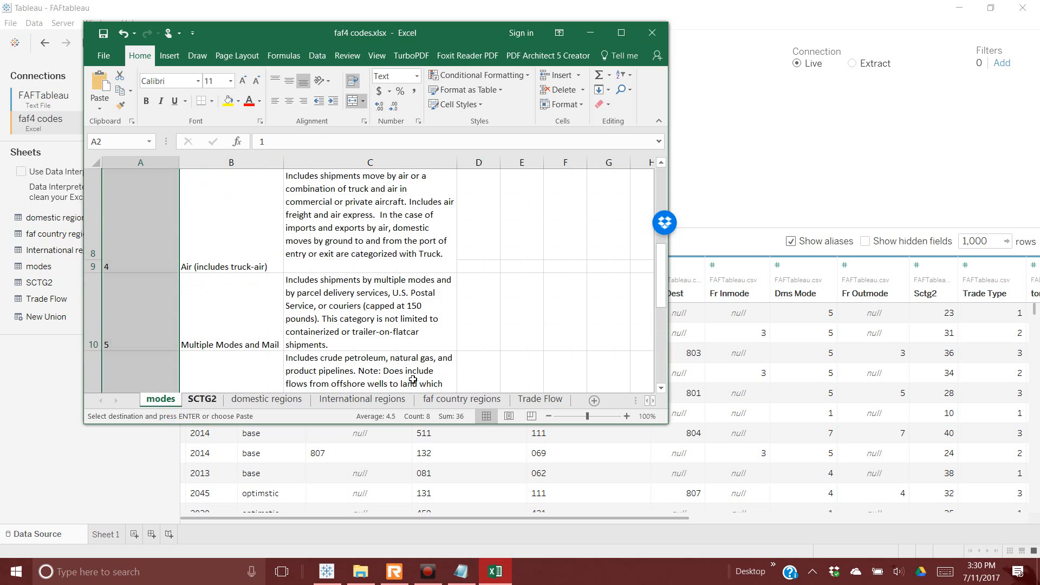
pyautogui.moveTo(668, 317); pyautogui.dragTo(923, 268)
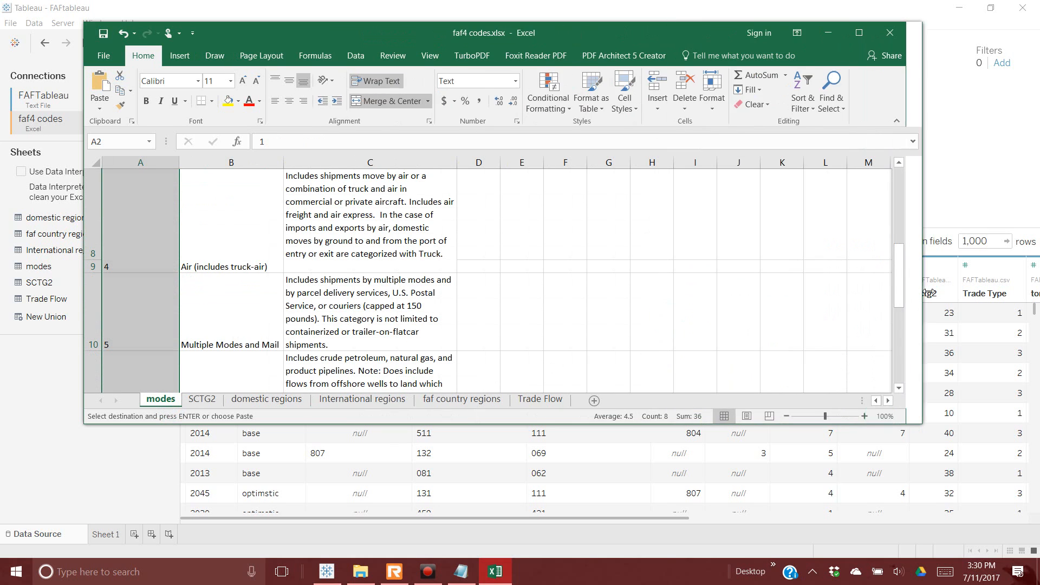
pyautogui.click(922, 226)
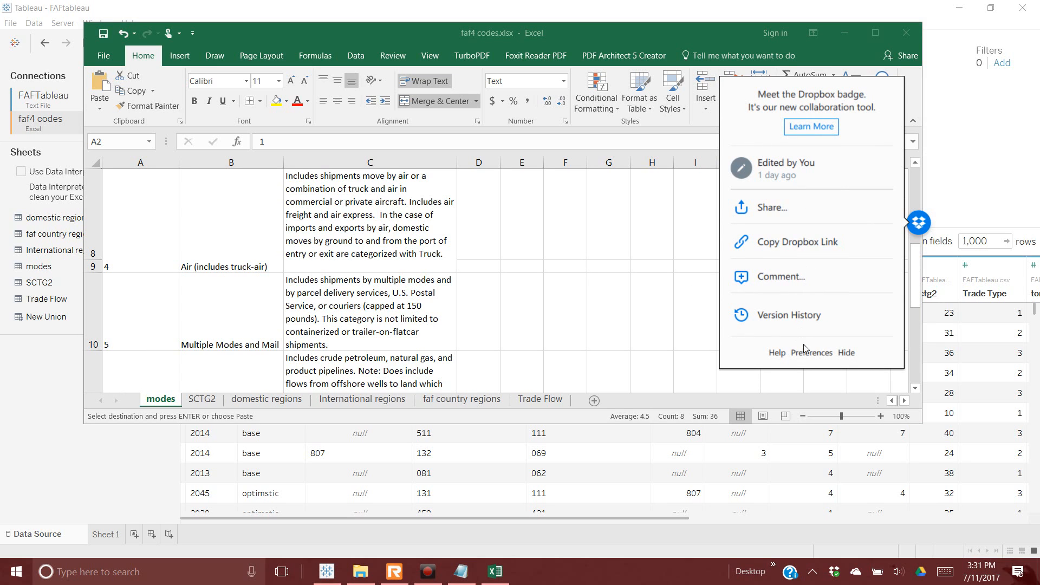
pyautogui.click(847, 353)
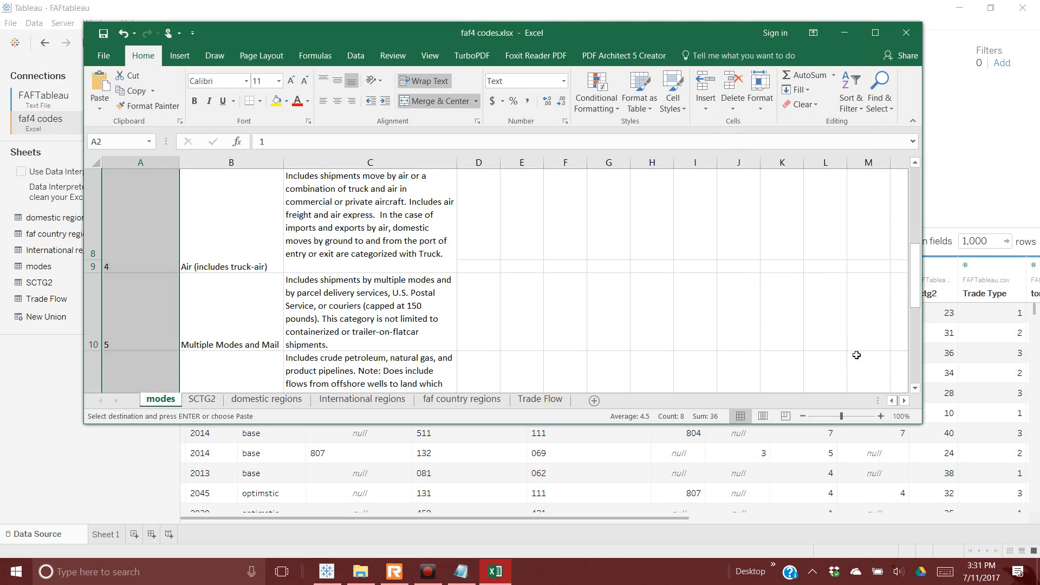
pyautogui.moveTo(916, 276); pyautogui.dragTo(916, 201)
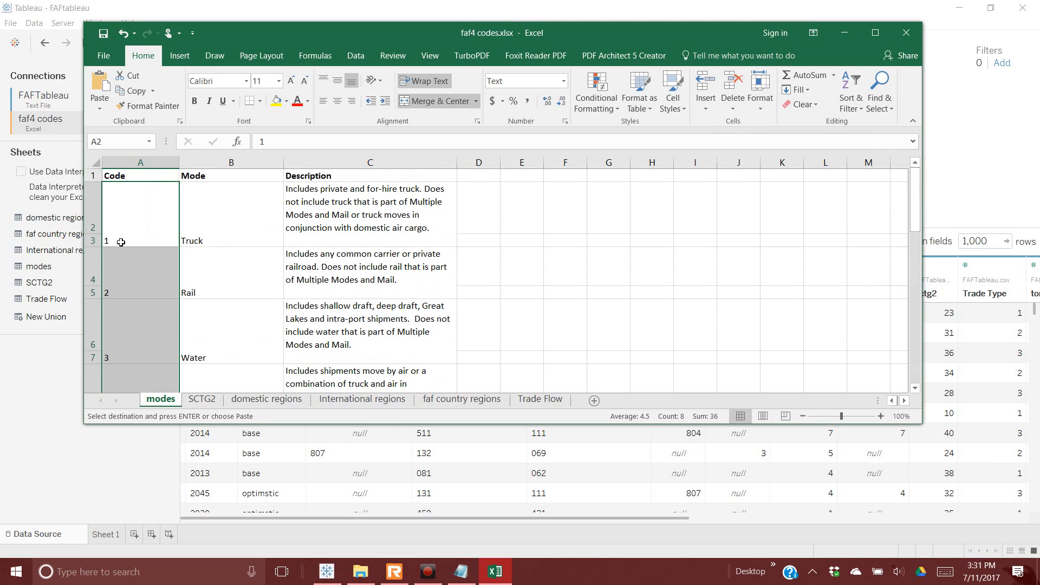
pyautogui.click(218, 400)
pyautogui.click(268, 399)
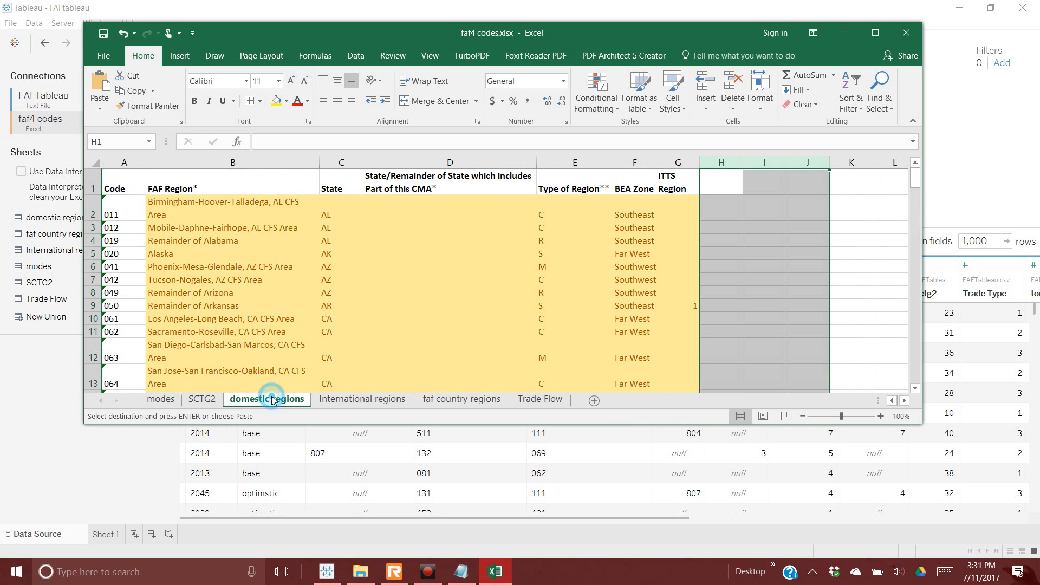
pyautogui.click(388, 398)
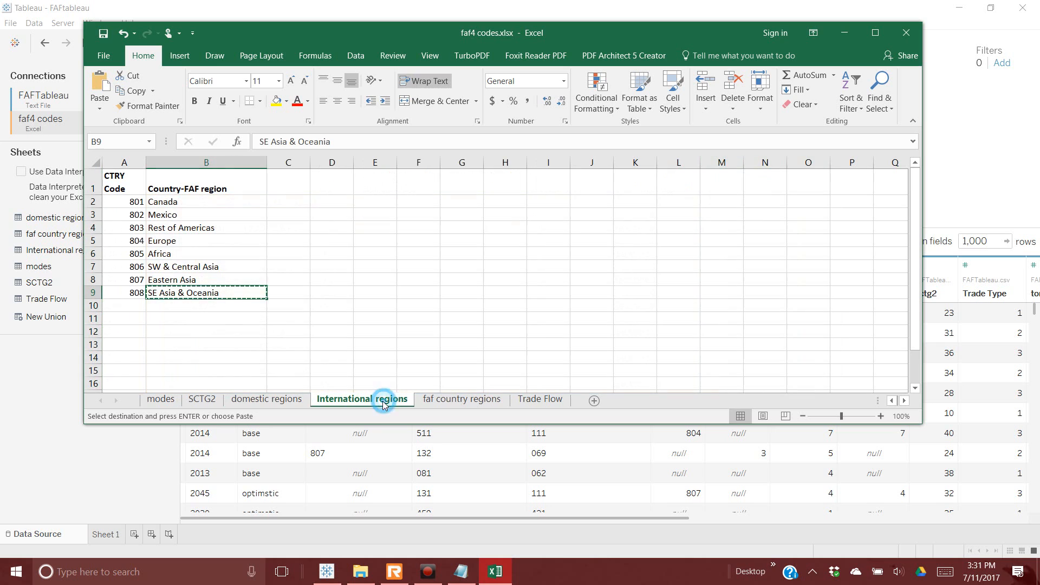
pyautogui.click(452, 402)
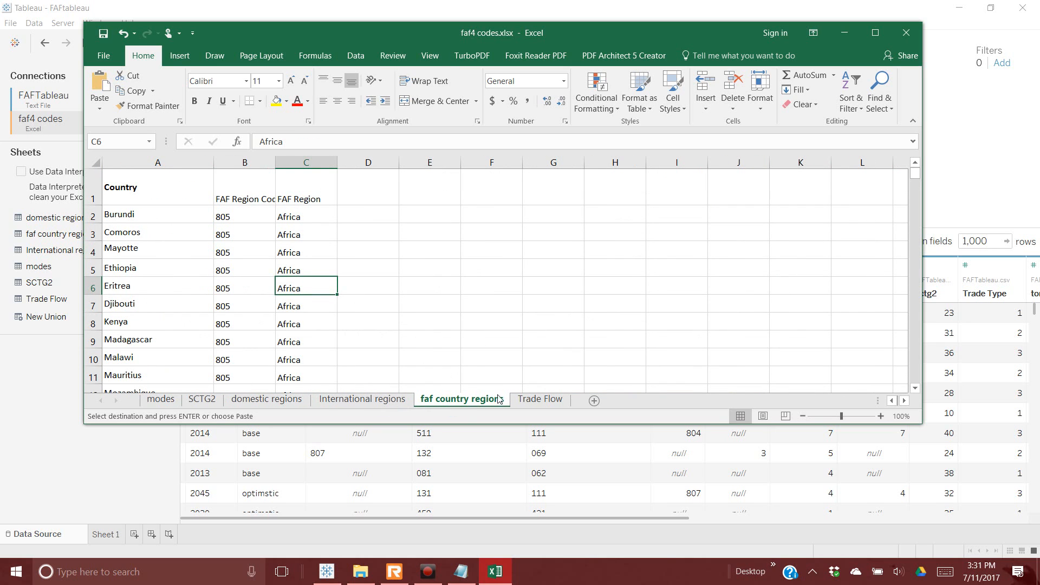
pyautogui.click(532, 404)
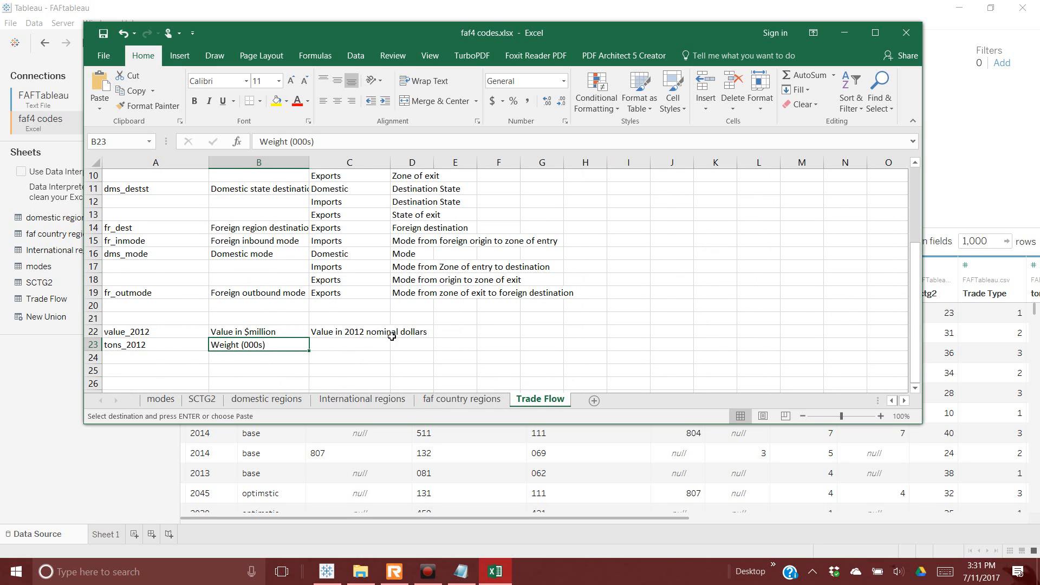
# Step: On domestic regions, change header Code to FAF Code and autofit the BEA Zone and ITTS Region columns
pyautogui.click(267, 400)
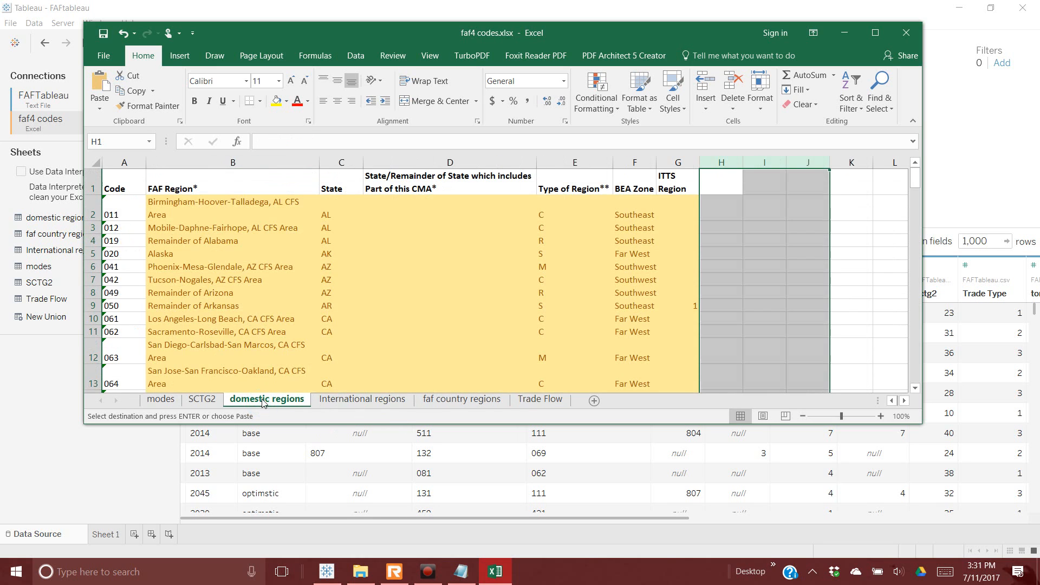
pyautogui.click(136, 191)
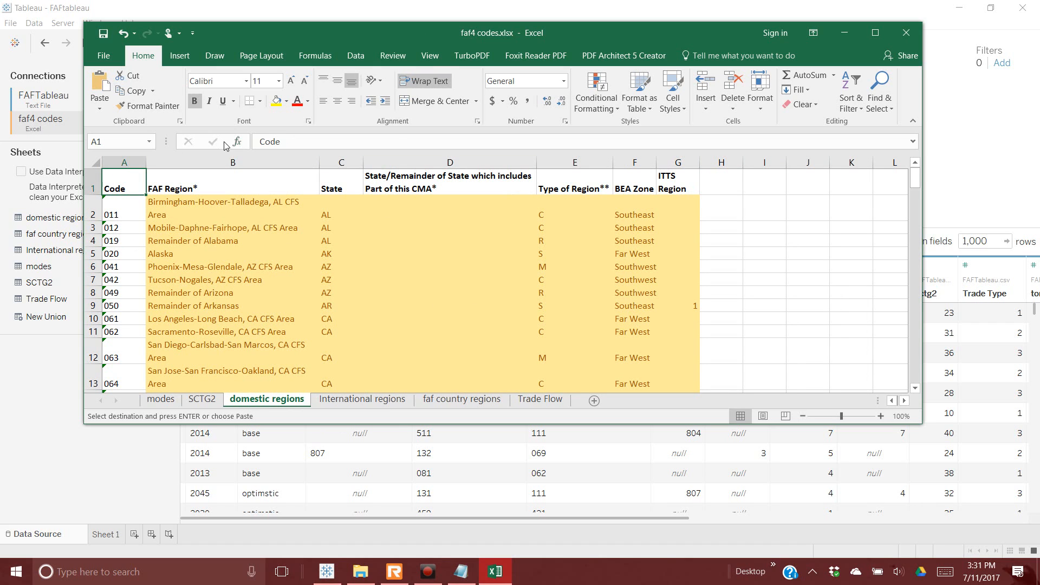
pyautogui.click(262, 141)
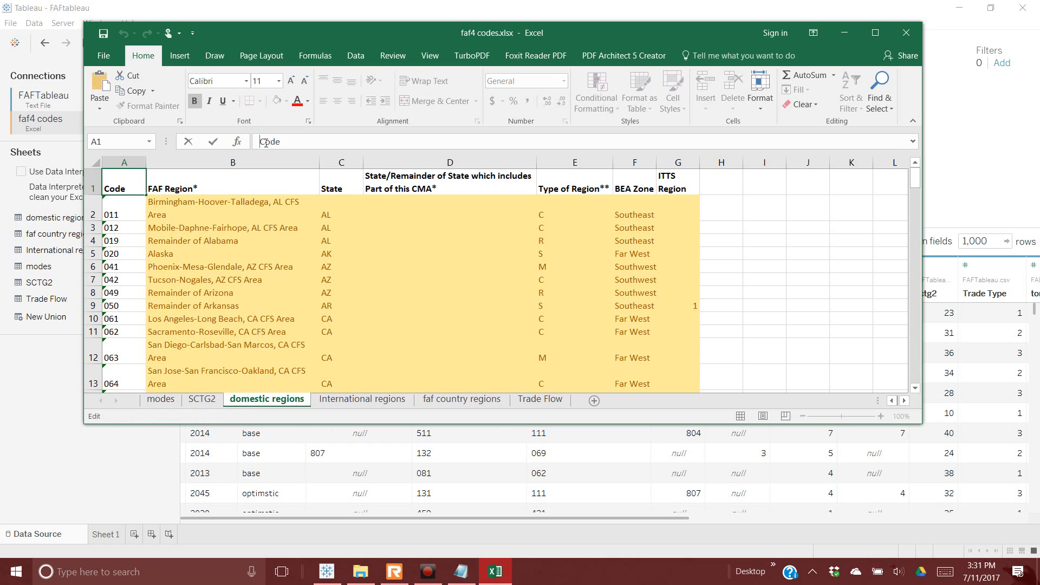
pyautogui.write('FAF')
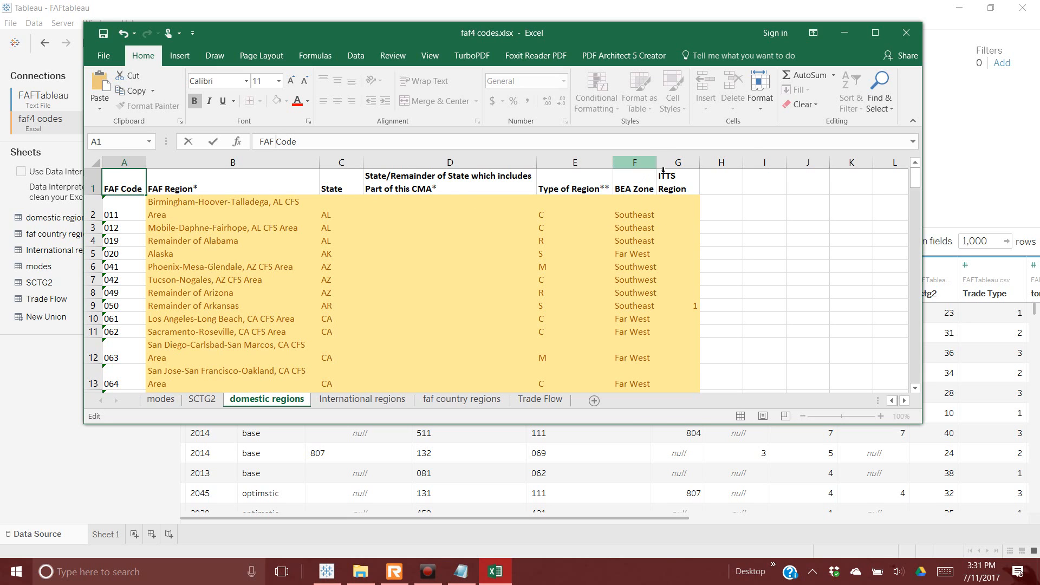
pyautogui.moveTo(648, 162)
pyautogui.mouseDown()
pyautogui.moveTo(674, 159)
pyautogui.moveTo(661, 168)
pyautogui.mouseUp()
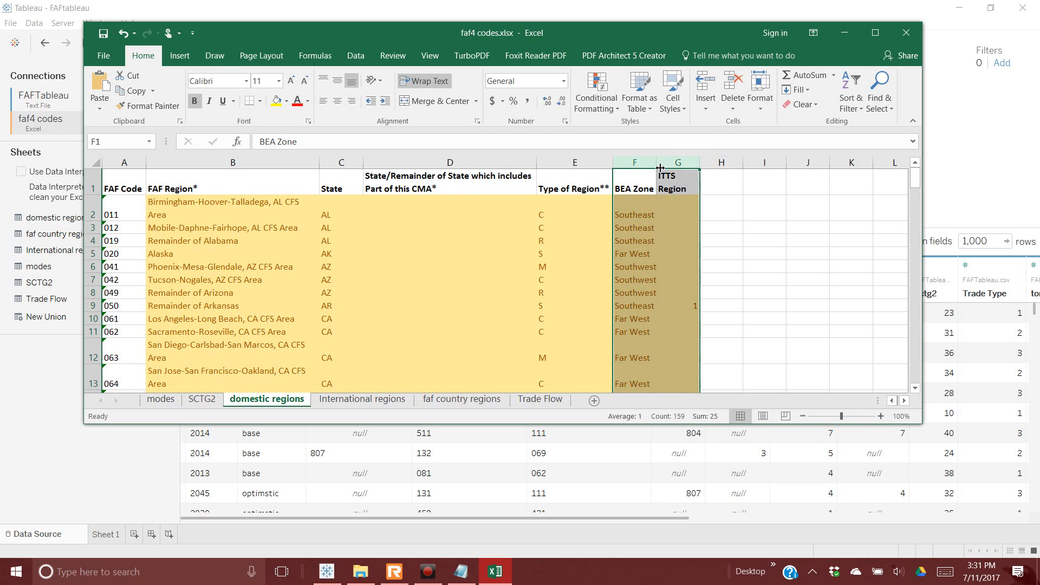
pyautogui.doubleClick(656, 163)
pyautogui.click(699, 212)
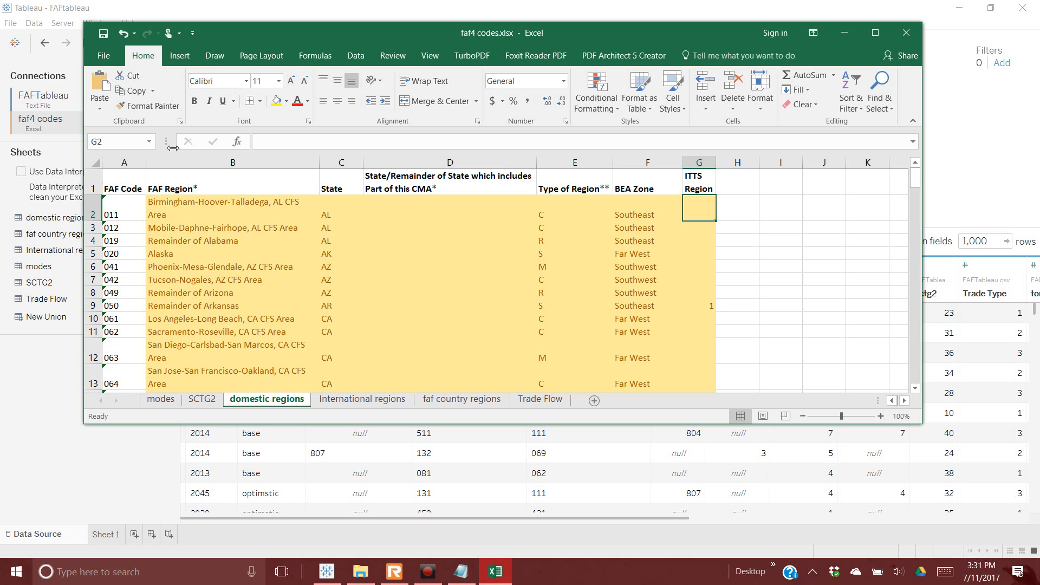
# Step: Save the faf4 codes workbook and close Excel
pyautogui.click(106, 60)
pyautogui.click(108, 151)
pyautogui.click(906, 32)
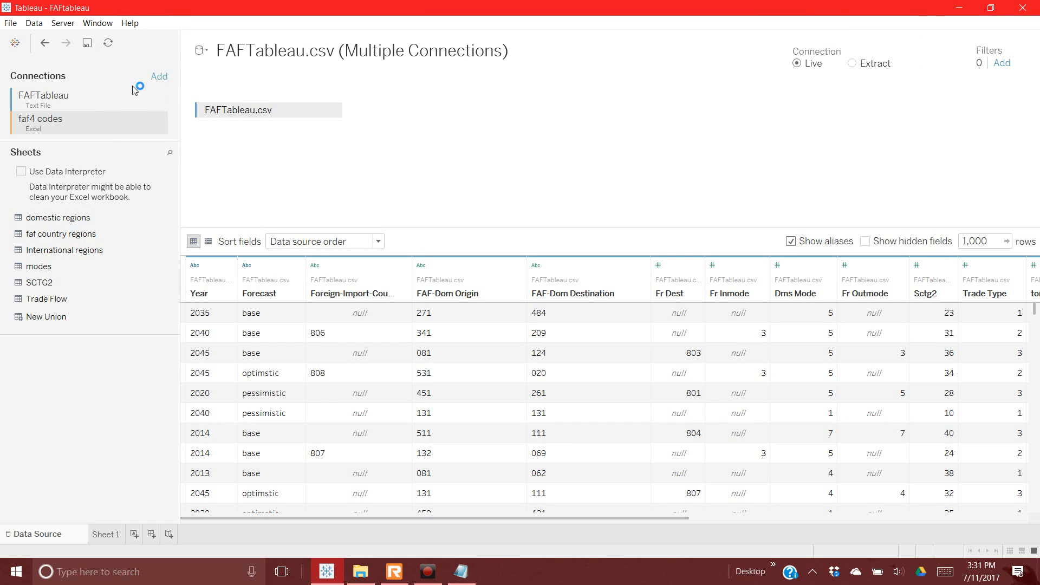
# Step: Refresh the data source and add the domestic regions sheet to the canvas
pyautogui.click(110, 45)
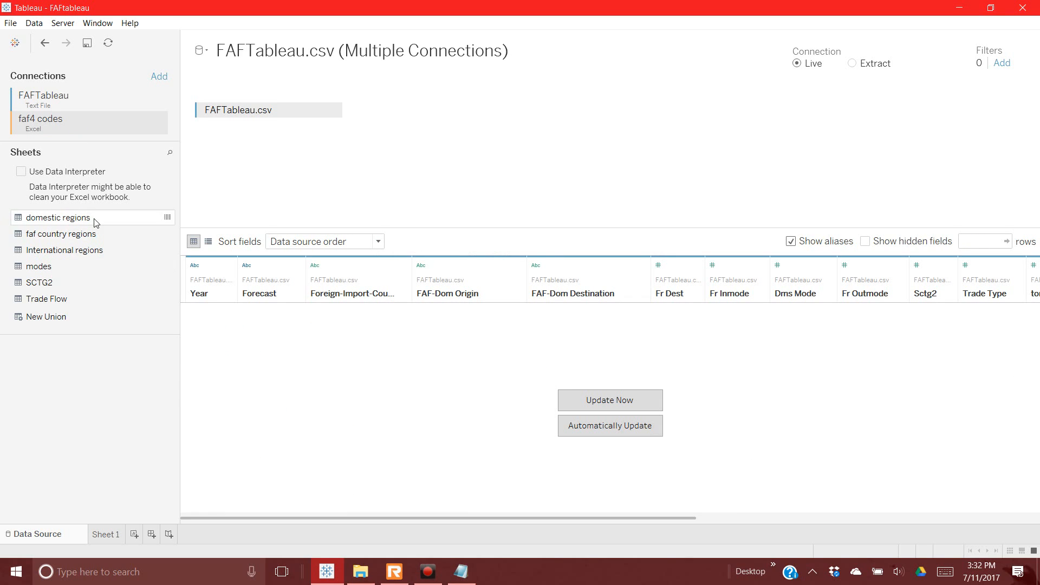
pyautogui.click(81, 217)
pyautogui.moveTo(82, 218); pyautogui.dragTo(480, 141)
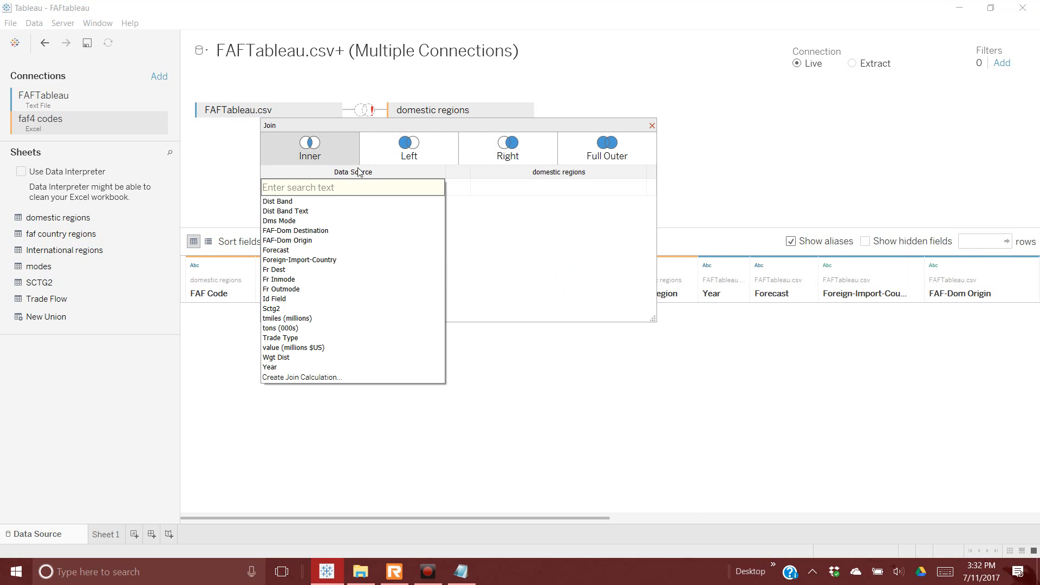
# Step: Make it a Left join on FAF-Dom Origin = FAF Code
pyautogui.click(296, 232)
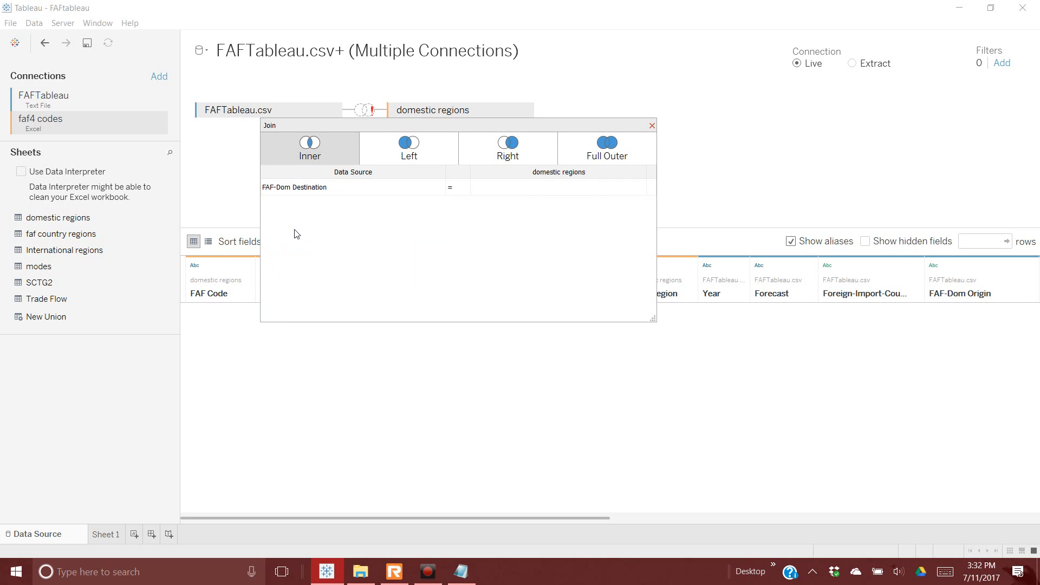
pyautogui.click(440, 187)
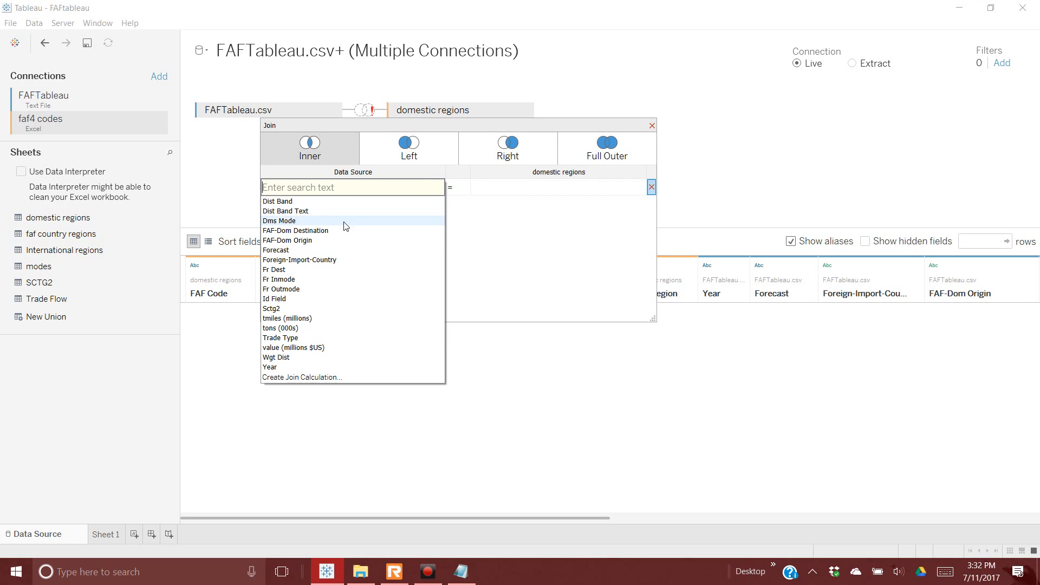
pyautogui.click(340, 239)
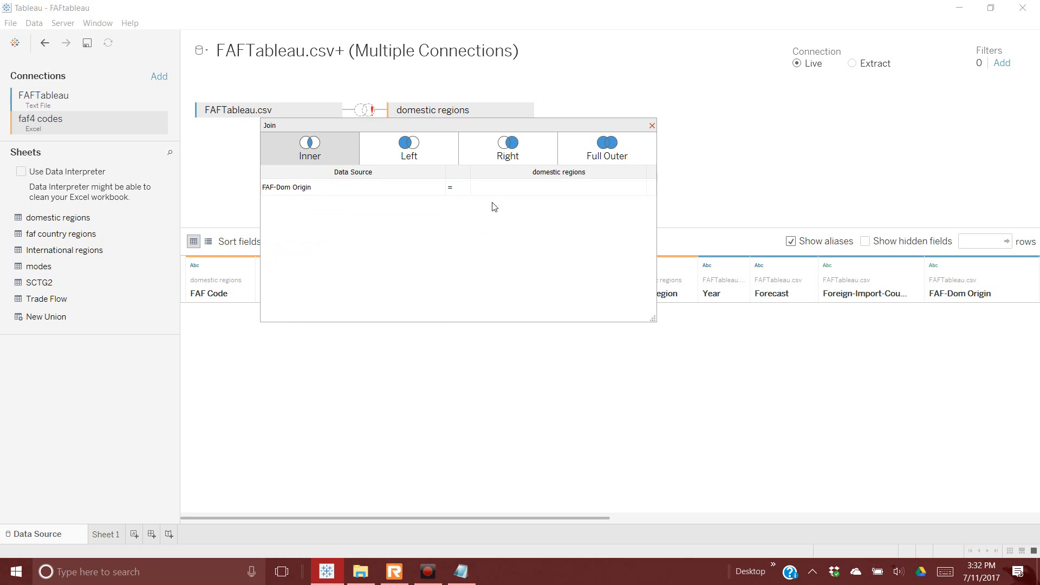
pyautogui.click(638, 188)
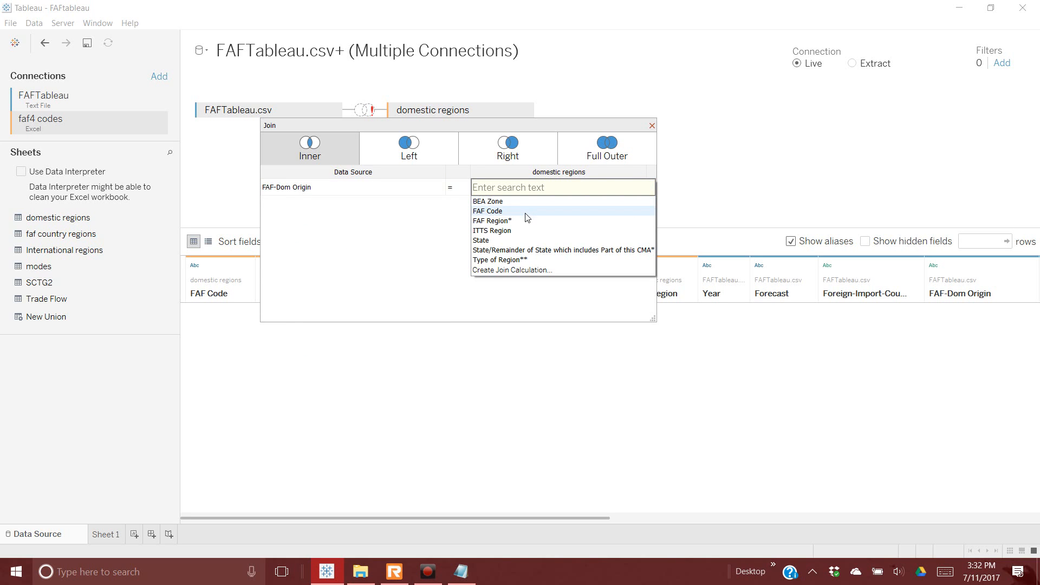
pyautogui.click(526, 214)
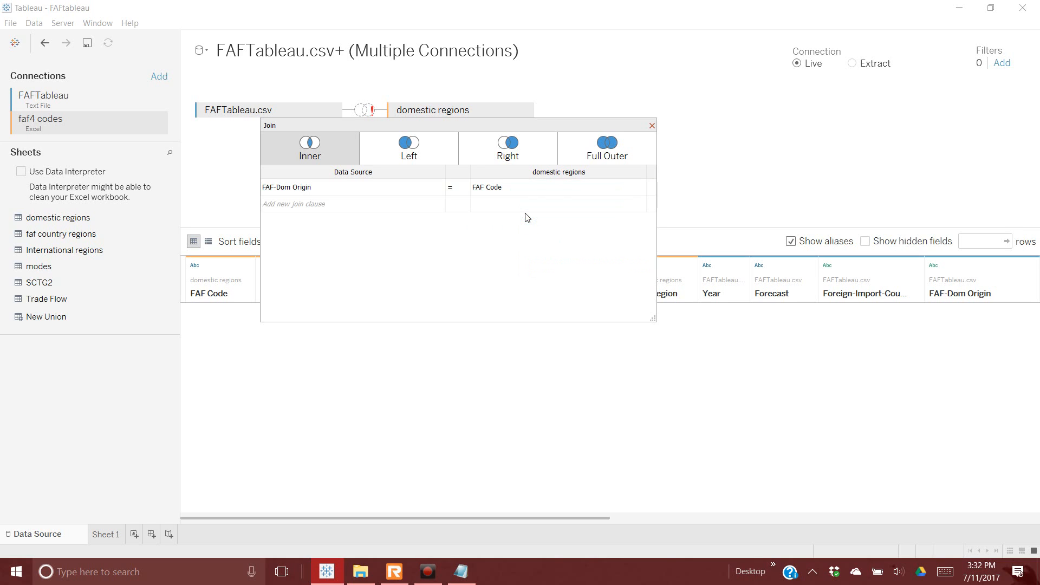
pyautogui.click(410, 149)
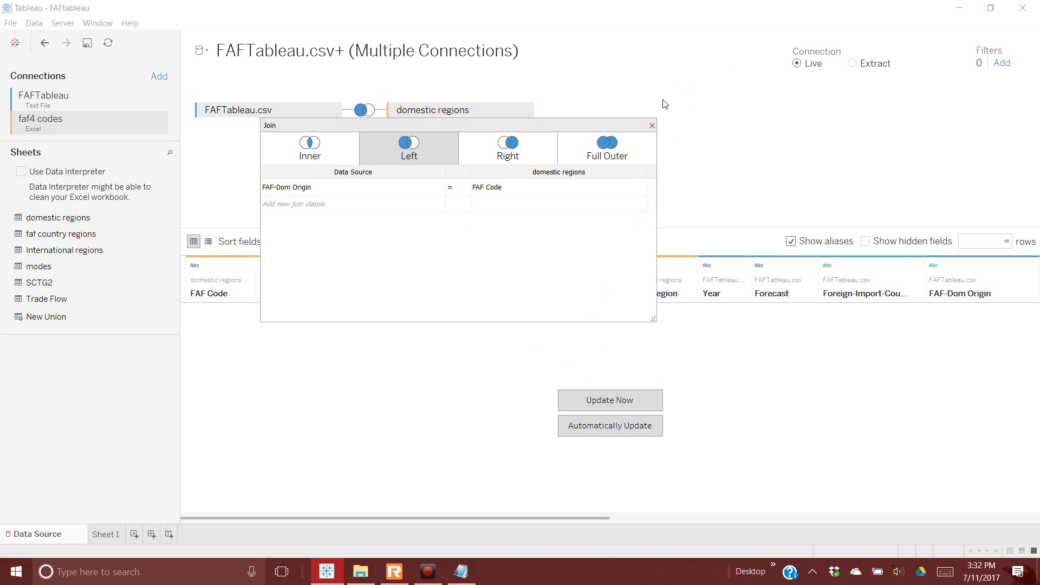
pyautogui.click(652, 125)
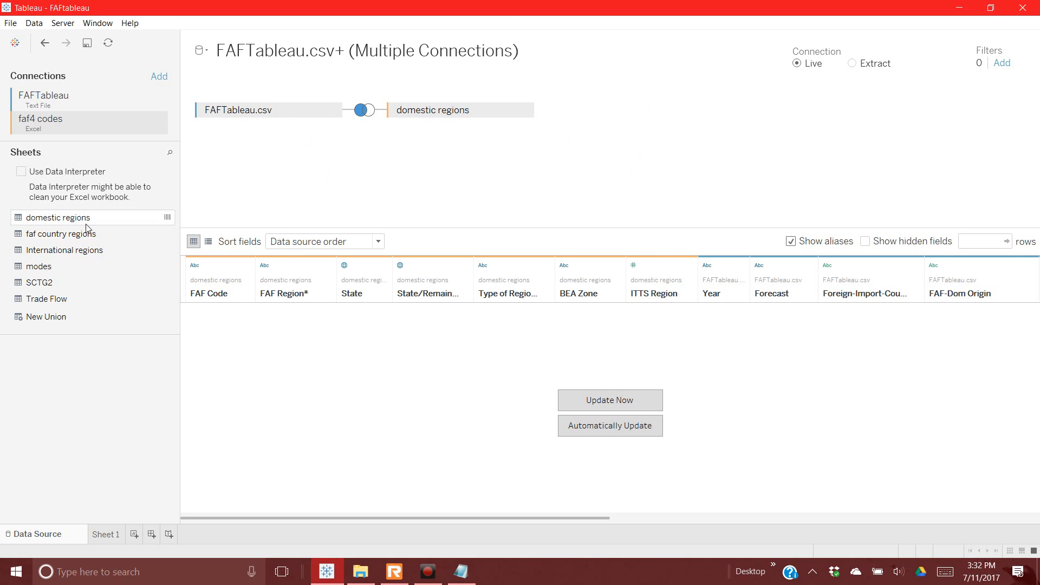
# Step: Add domestic regions again as domestic regions1, left-joined on FAF-Dom Destination = FAF Code
pyautogui.moveTo(85, 223); pyautogui.dragTo(464, 172)
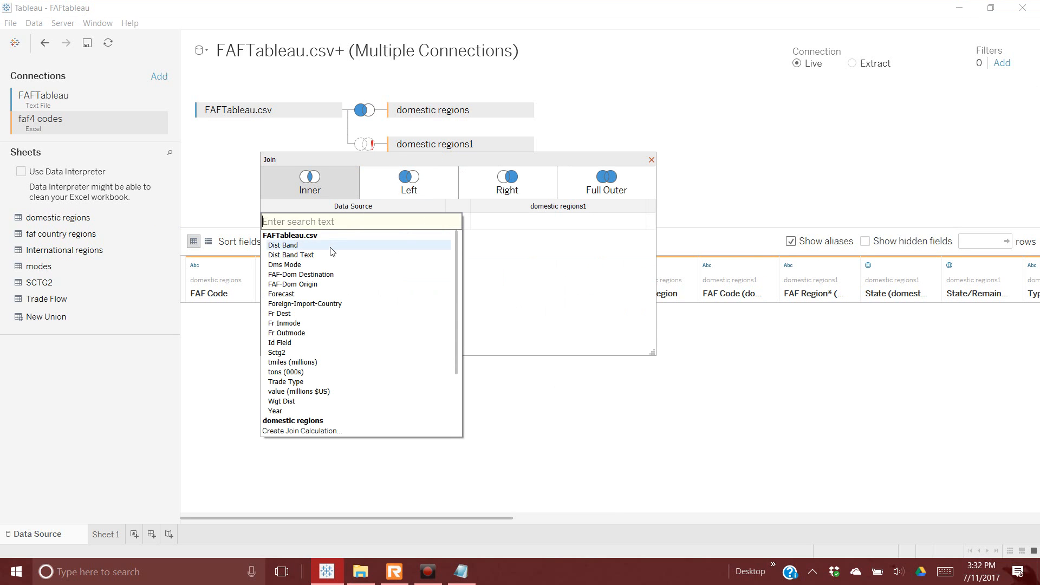
pyautogui.click(326, 275)
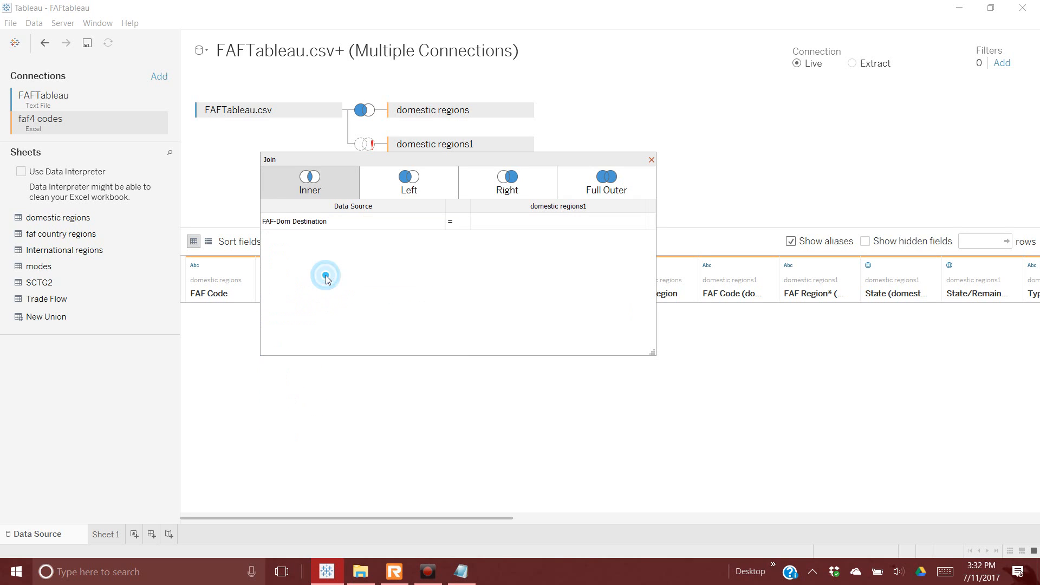
pyautogui.click(640, 222)
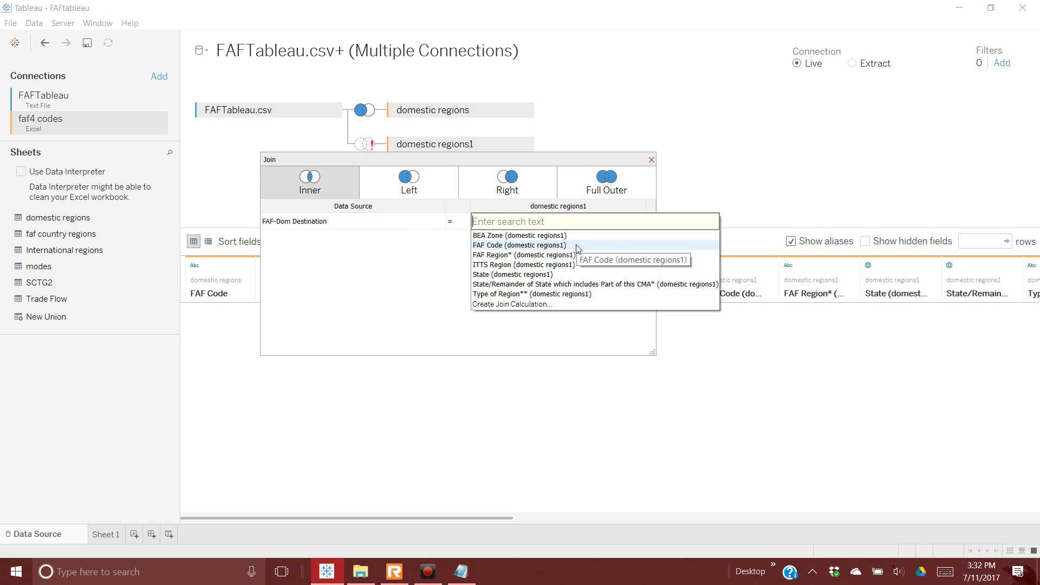
pyautogui.click(577, 246)
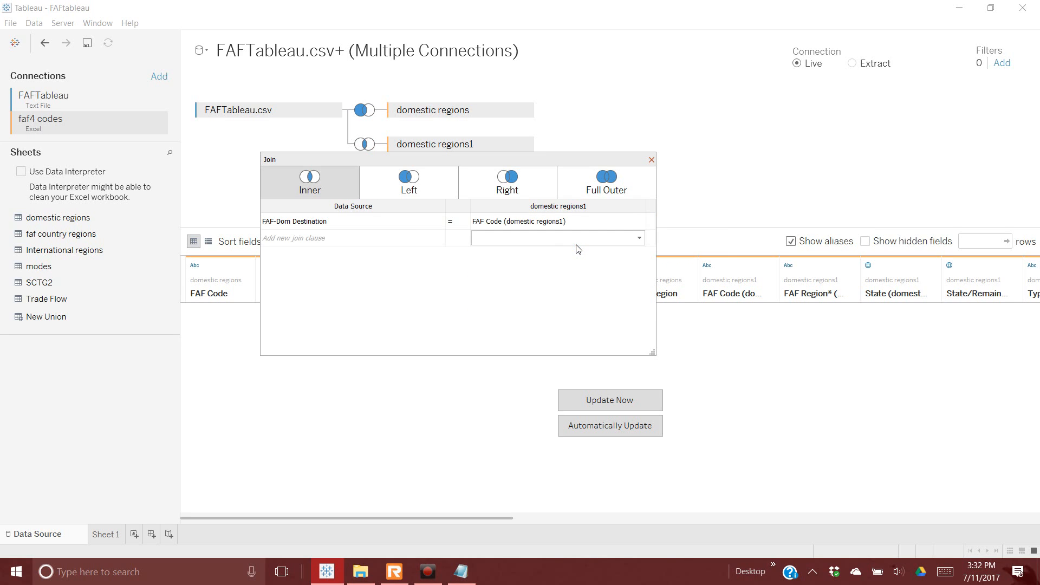
pyautogui.click(411, 190)
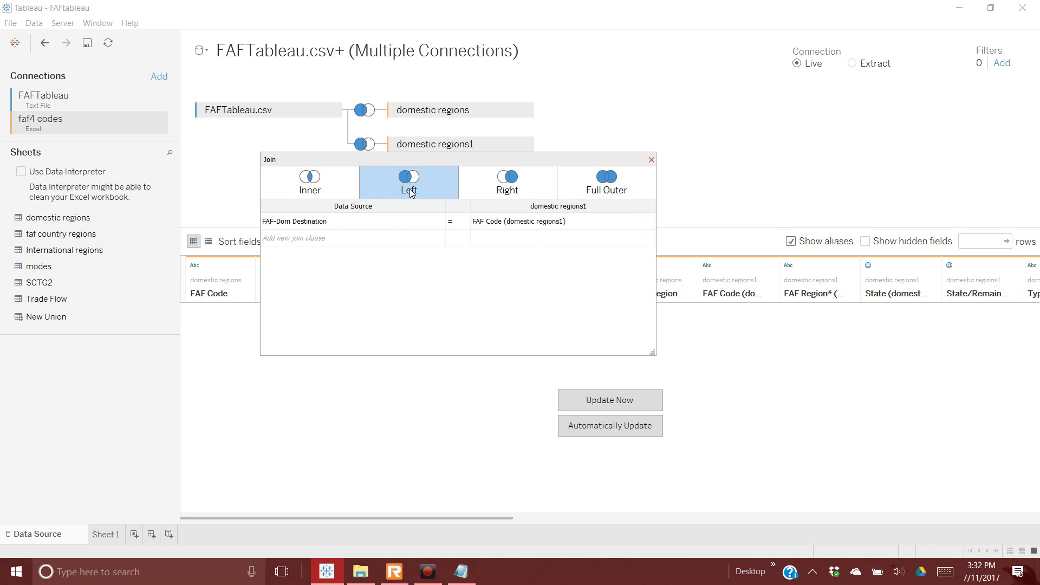
pyautogui.click(650, 161)
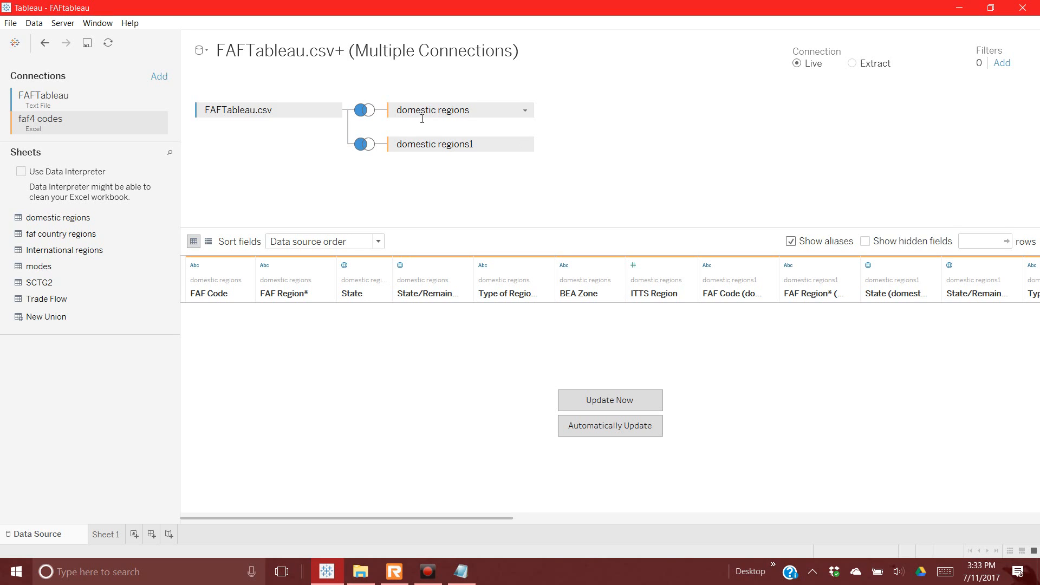
pyautogui.click(525, 112)
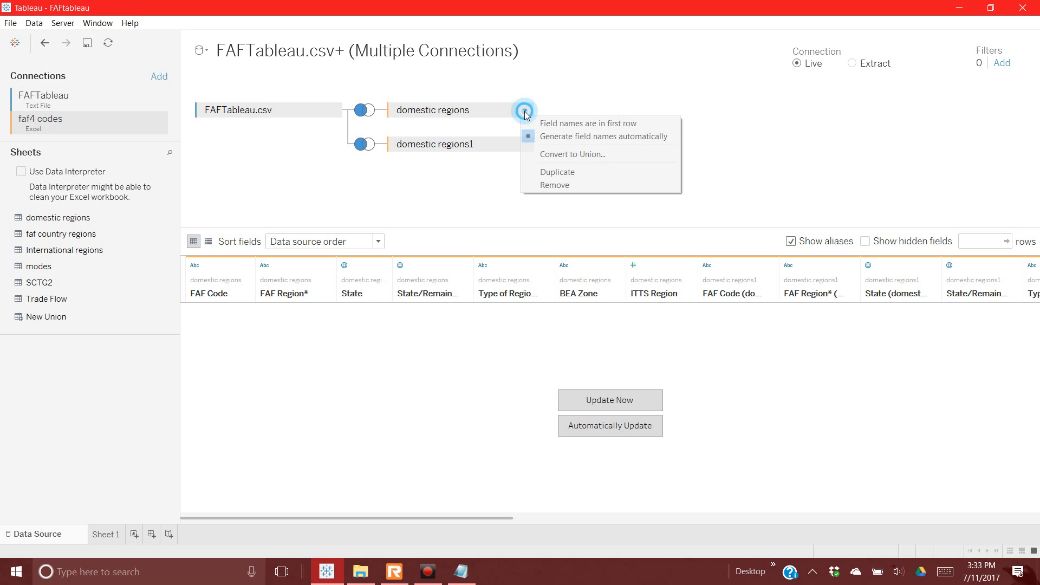
pyautogui.click(460, 112)
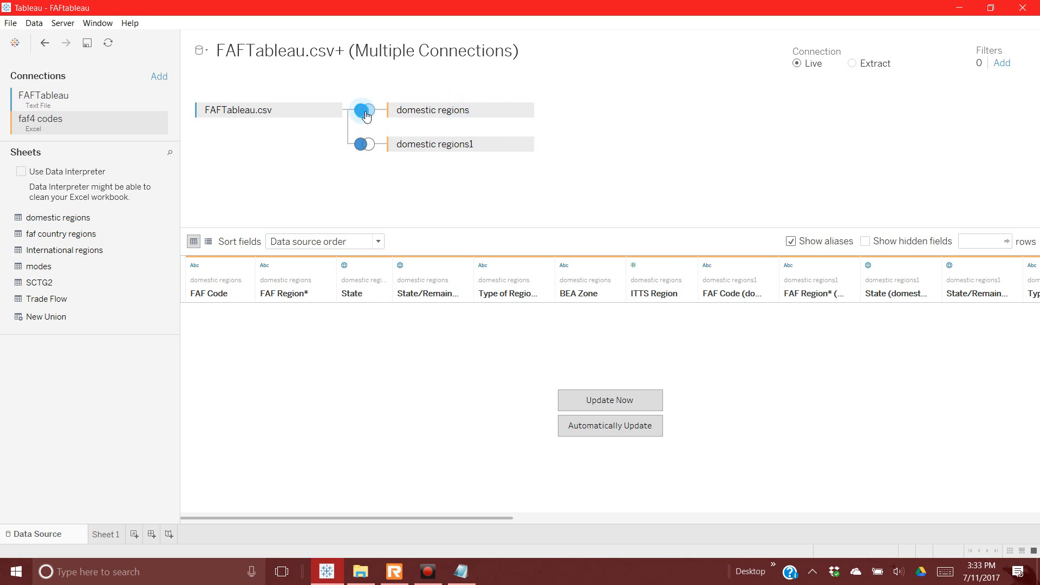
pyautogui.click(364, 110)
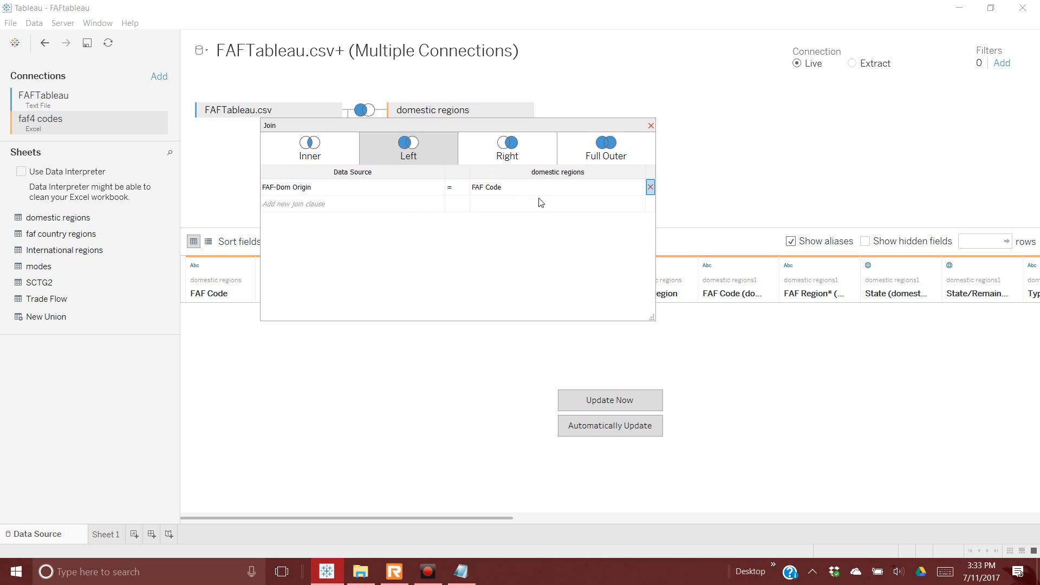
pyautogui.click(650, 125)
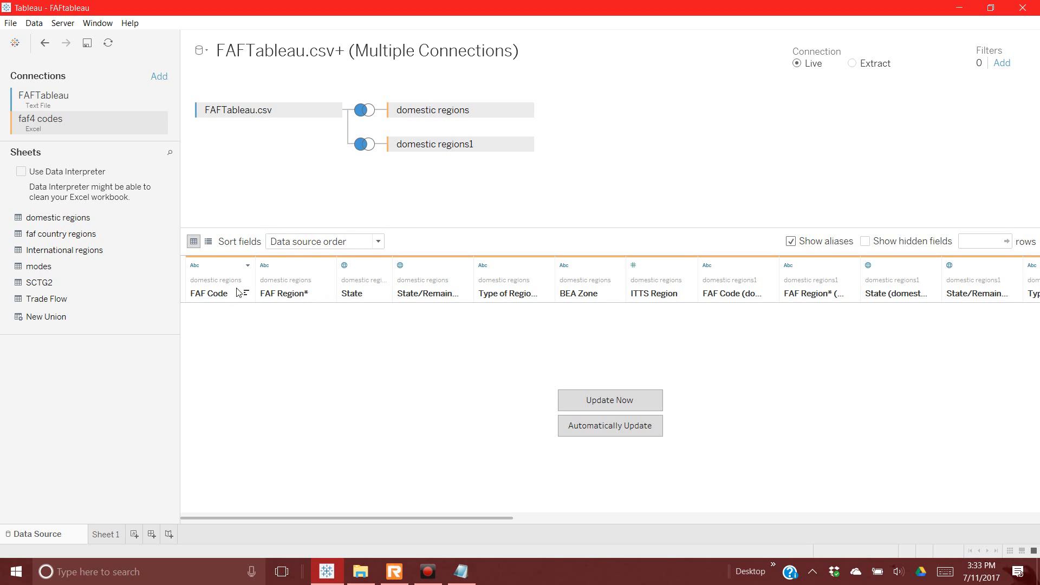
# Step: Widen the FAF Code column and hide the FAF Code field from domestic regions
pyautogui.moveTo(254, 269); pyautogui.dragTo(334, 268)
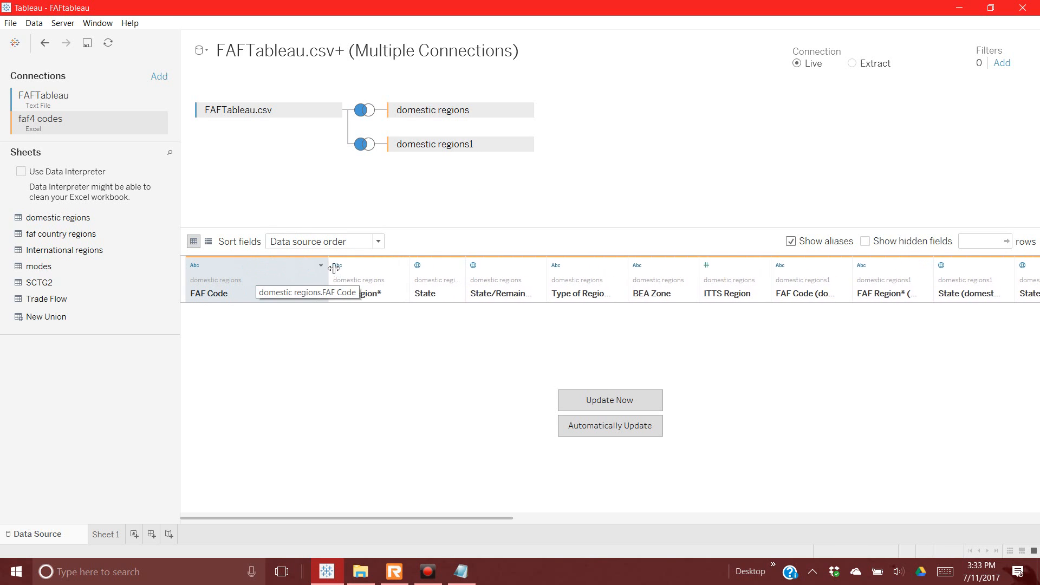
pyautogui.rightClick(249, 278)
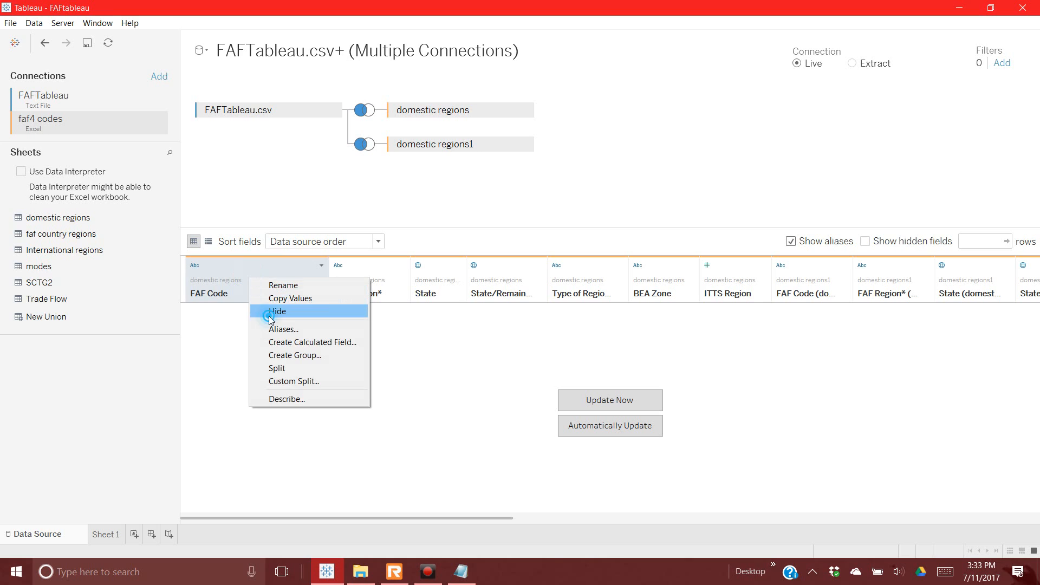
pyautogui.click(273, 312)
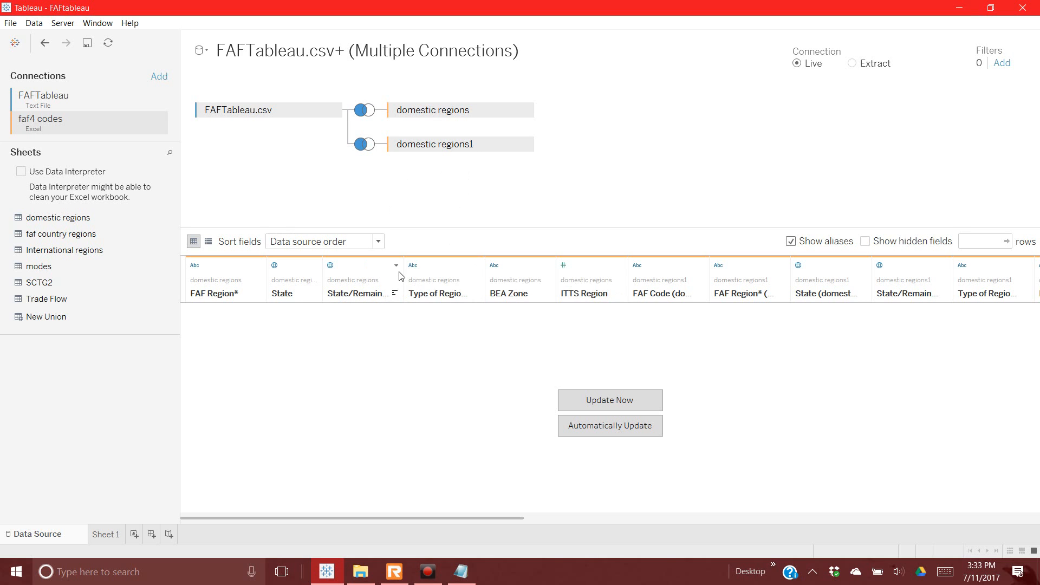
# Step: Hide domestic regions' State/Remainder of State field and show fields as a list with table names
pyautogui.moveTo(405, 274); pyautogui.dragTo(608, 261)
pyautogui.click(414, 286)
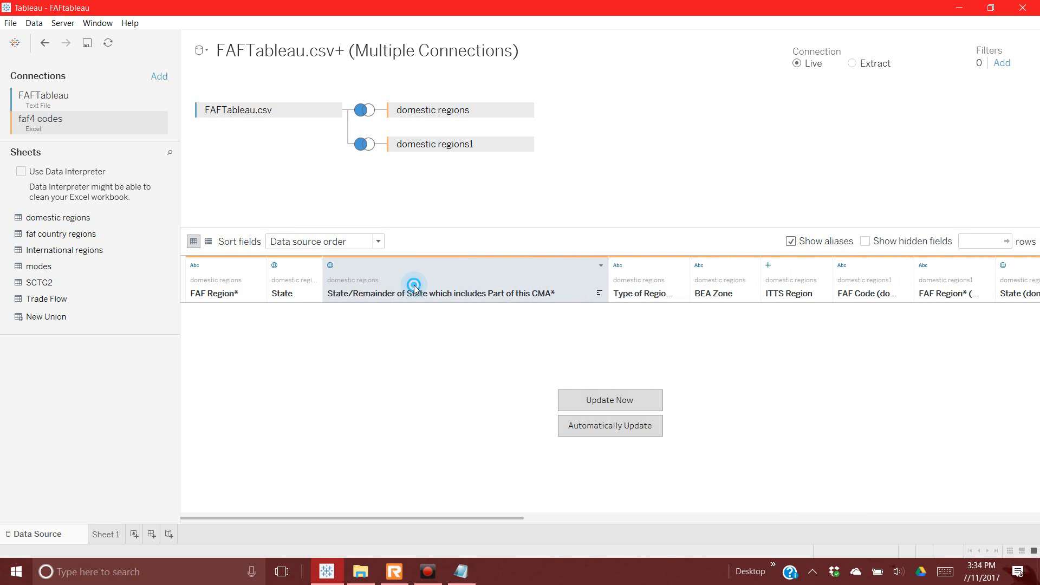
pyautogui.rightClick(414, 285)
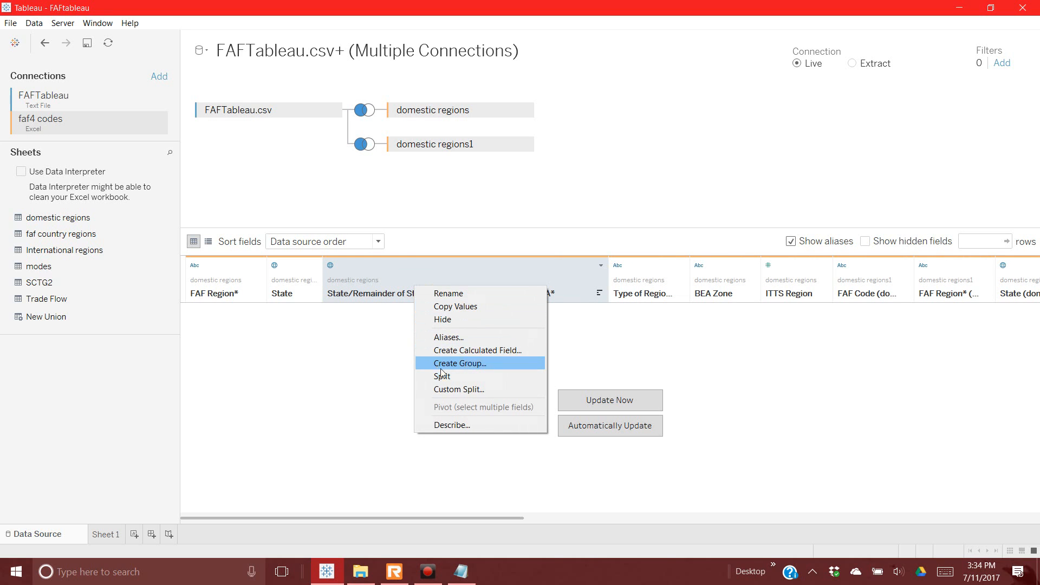
pyautogui.click(446, 321)
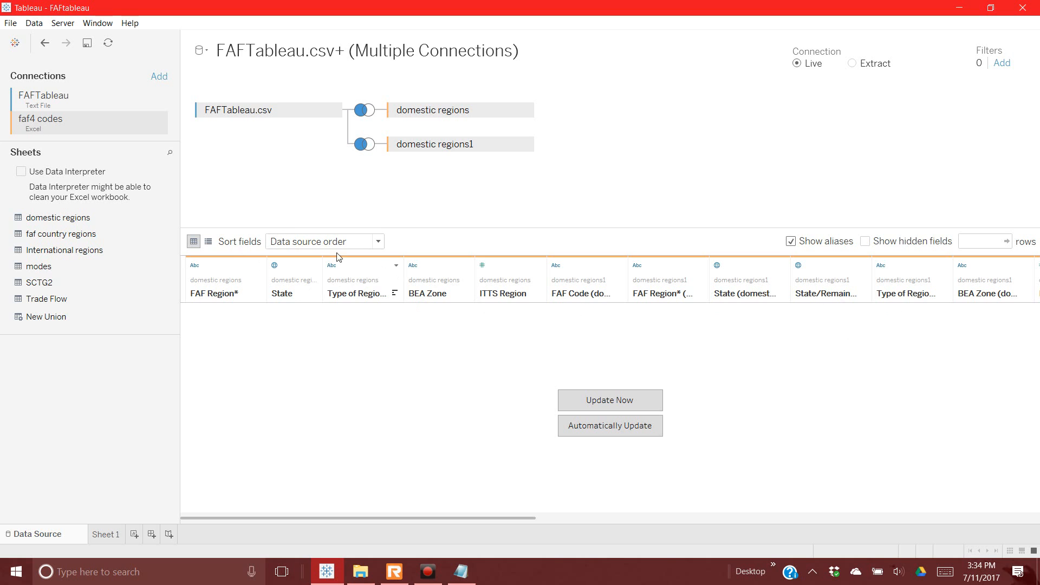
pyautogui.click(209, 243)
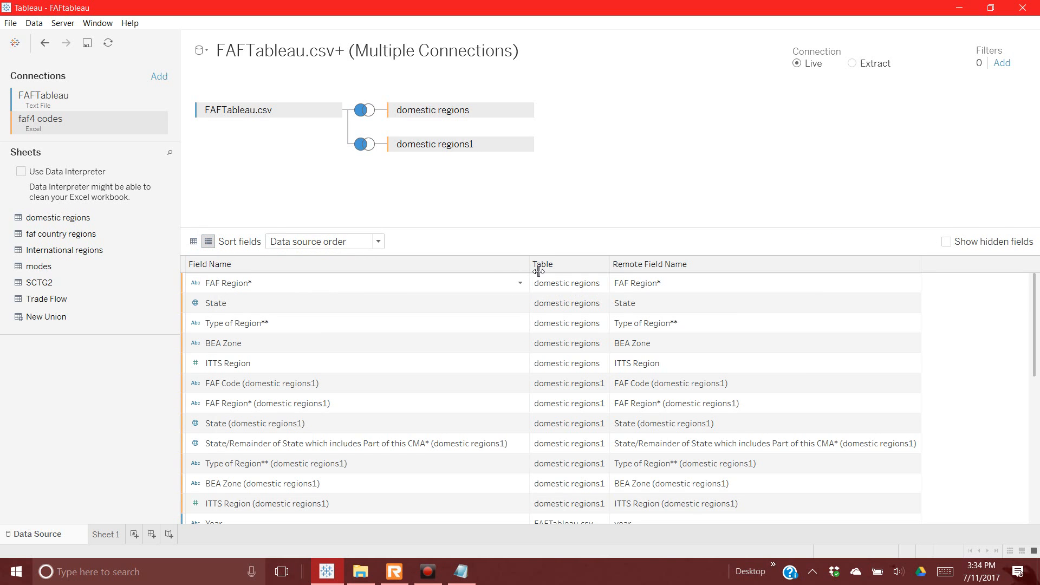
# Step: Rename the FAF Region* field to FAF Domestic Origin
pyautogui.moveTo(538, 271); pyautogui.dragTo(642, 271)
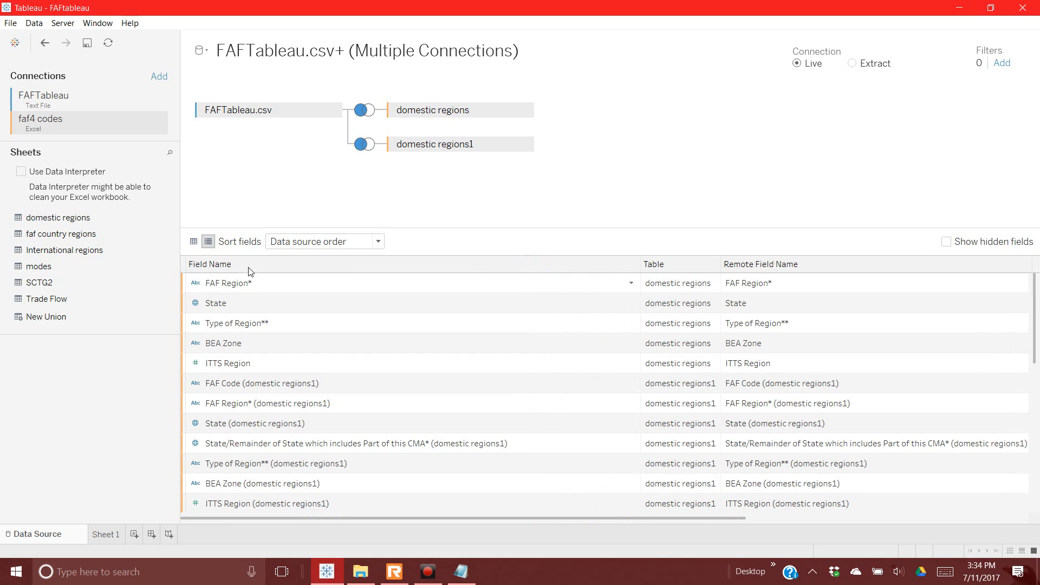
pyautogui.click(245, 283)
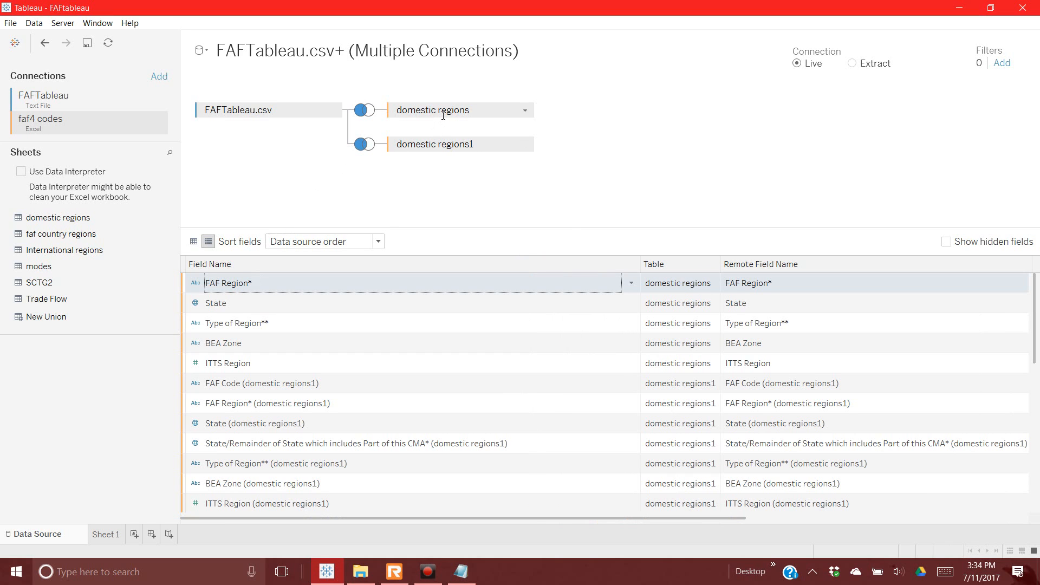
pyautogui.moveTo(721, 264); pyautogui.dragTo(773, 264)
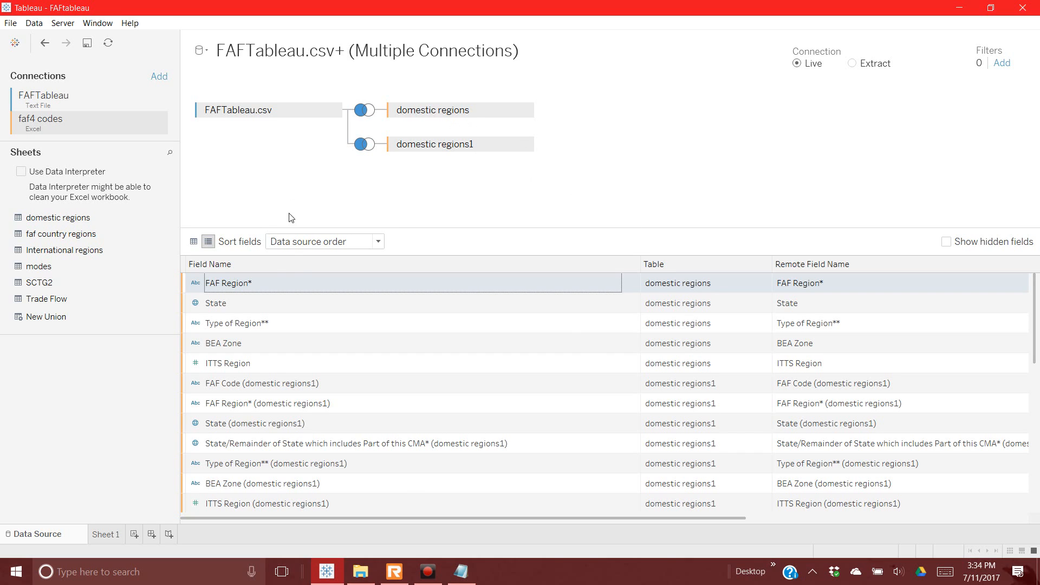
pyautogui.rightClick(280, 288)
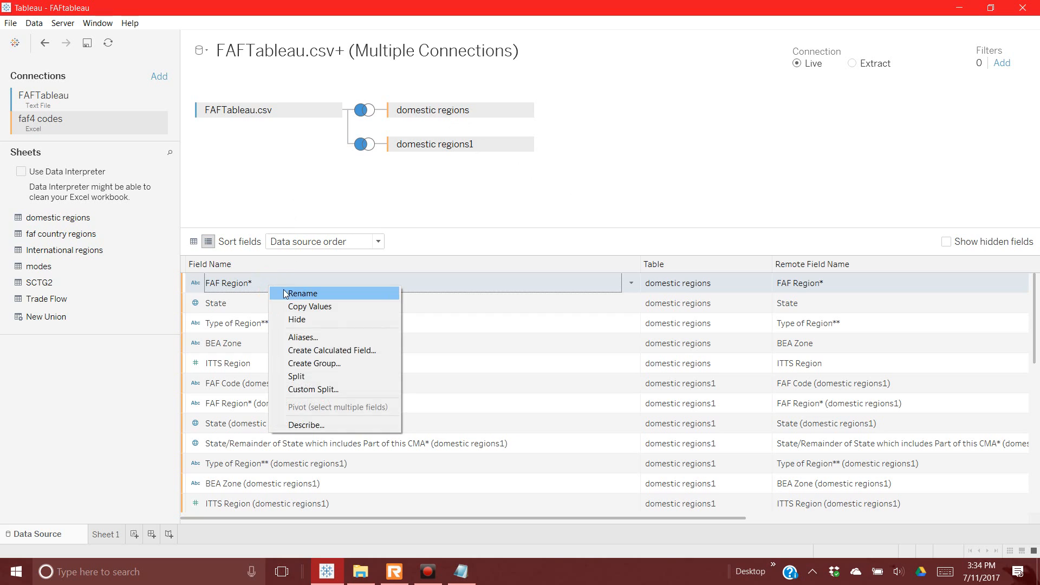
pyautogui.click(283, 293)
pyautogui.moveTo(221, 283); pyautogui.dragTo(279, 282)
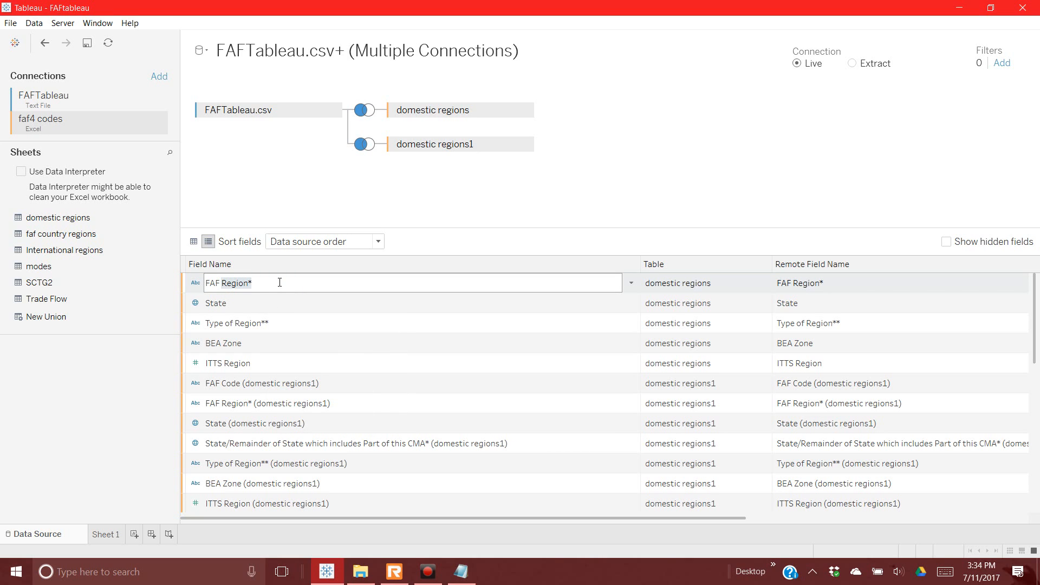
pyautogui.write('Domestic R')
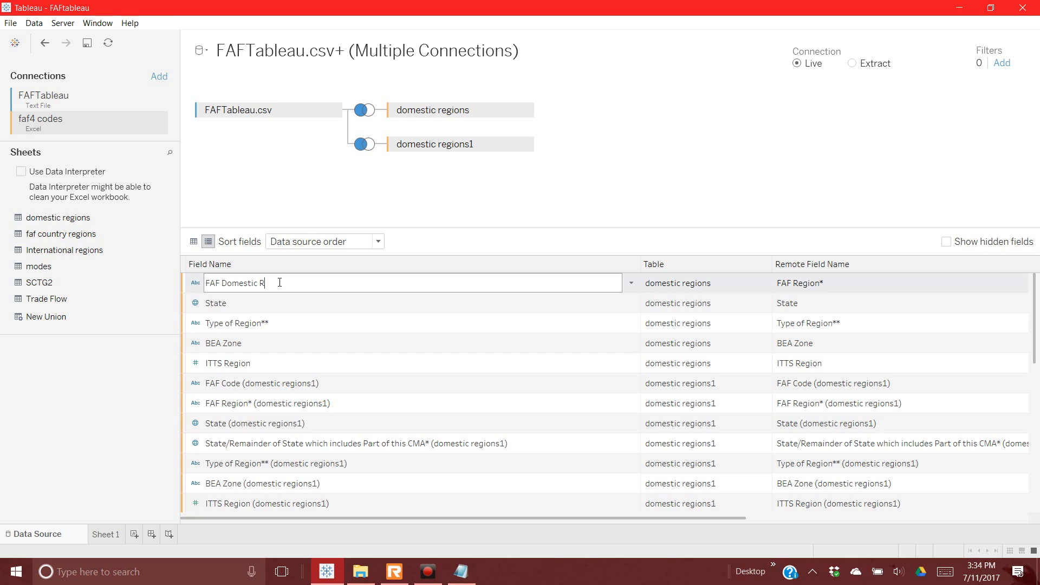
pyautogui.press('BackSpace')
pyautogui.write('Or')
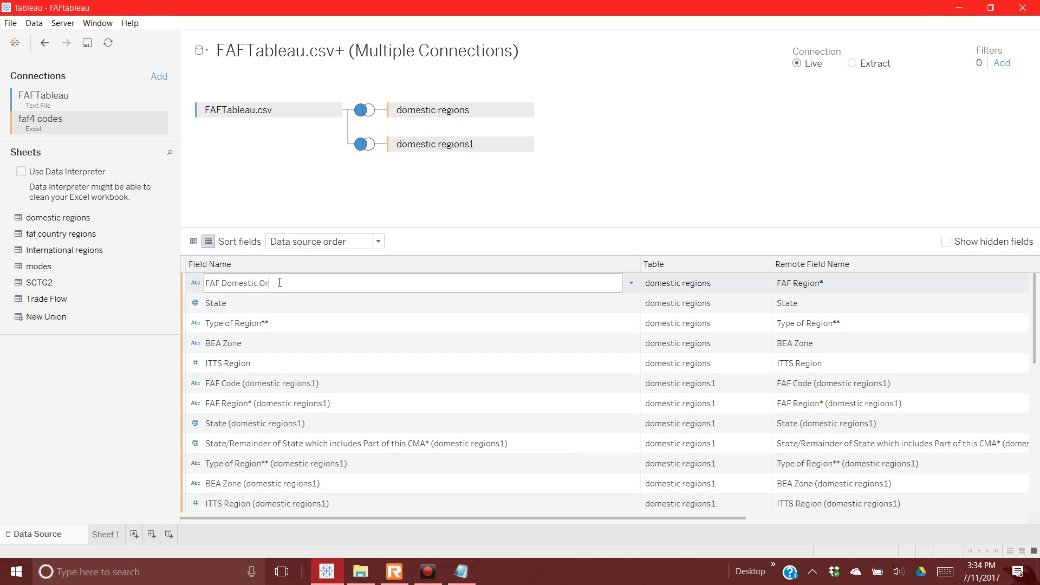
pyautogui.write('igin')
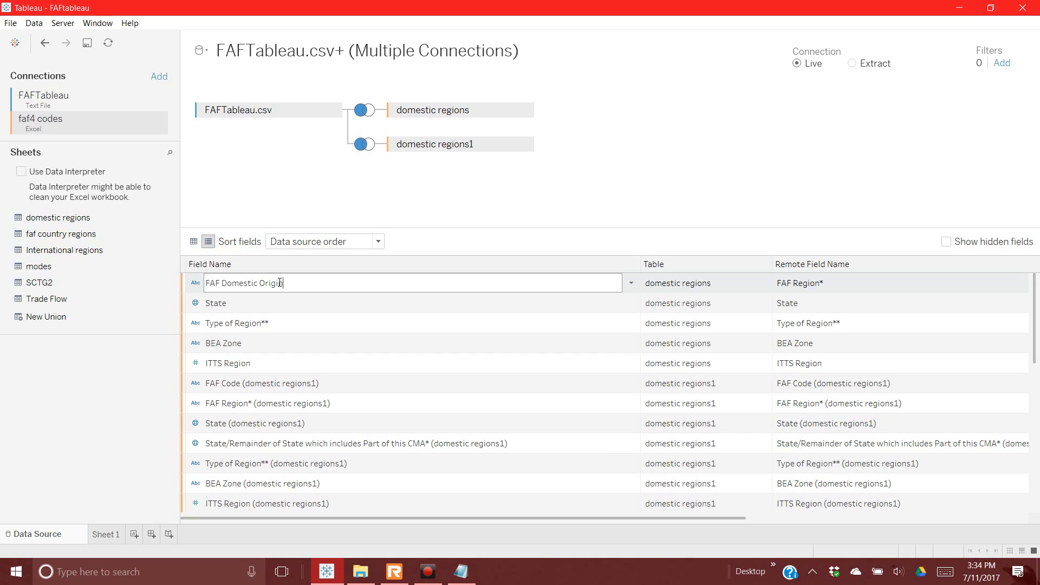
pyautogui.press('Return')
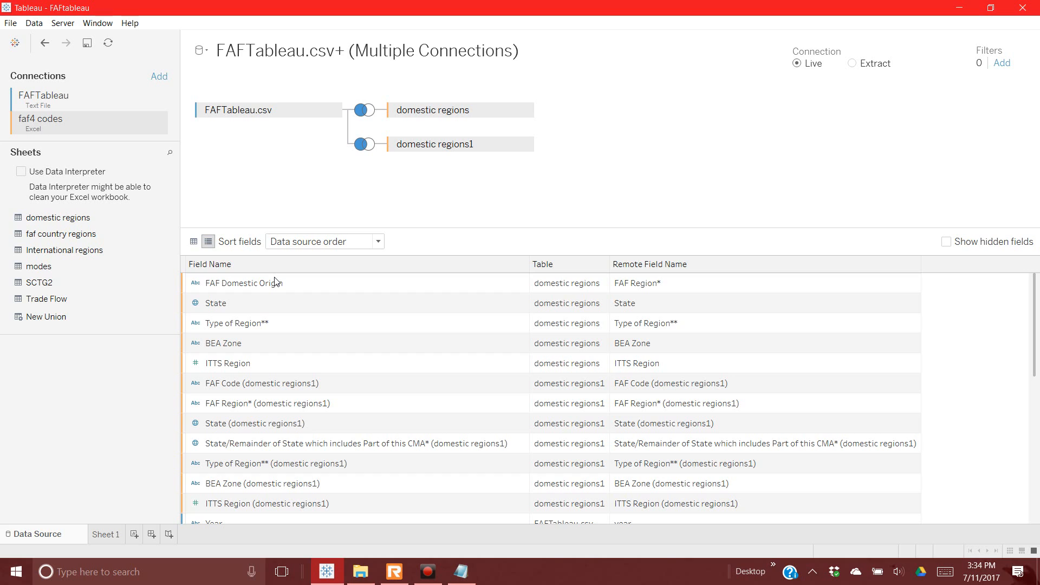
# Step: Rename the State field to State Origin
pyautogui.click(260, 302)
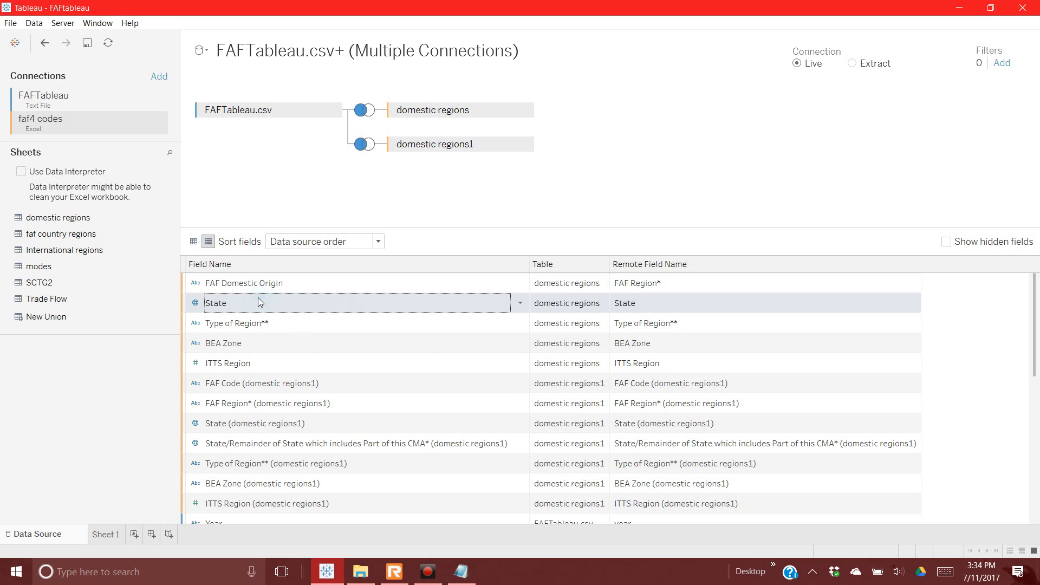
pyautogui.rightClick(260, 302)
pyautogui.click(269, 305)
pyautogui.click(231, 304)
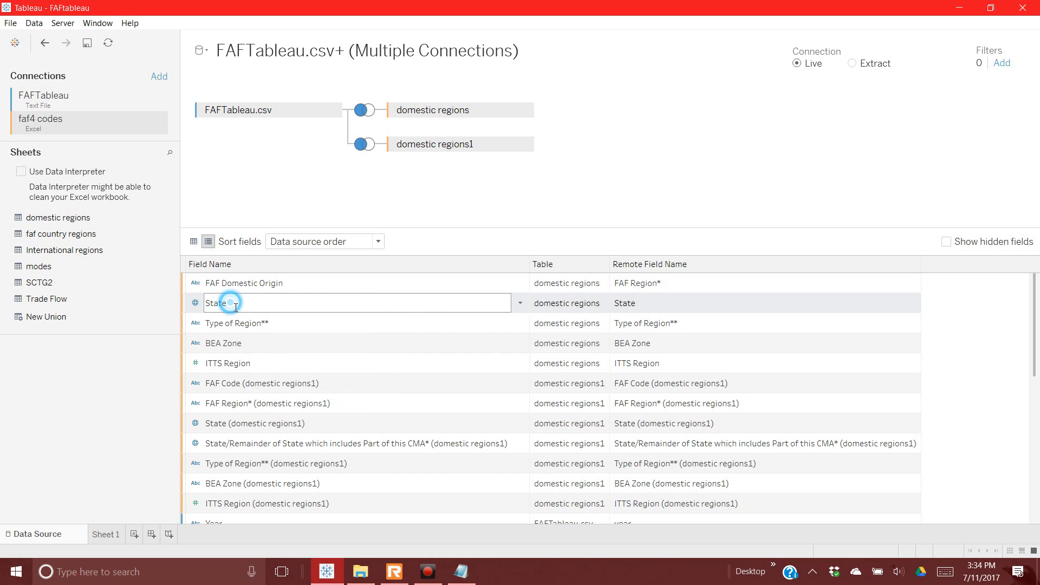
pyautogui.write('Origin')
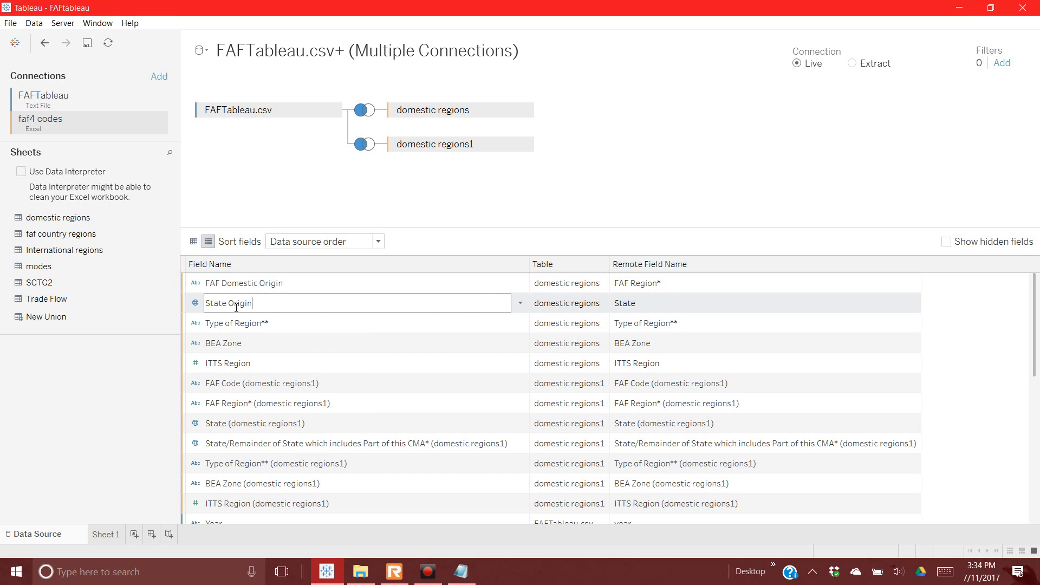
pyautogui.press('Return')
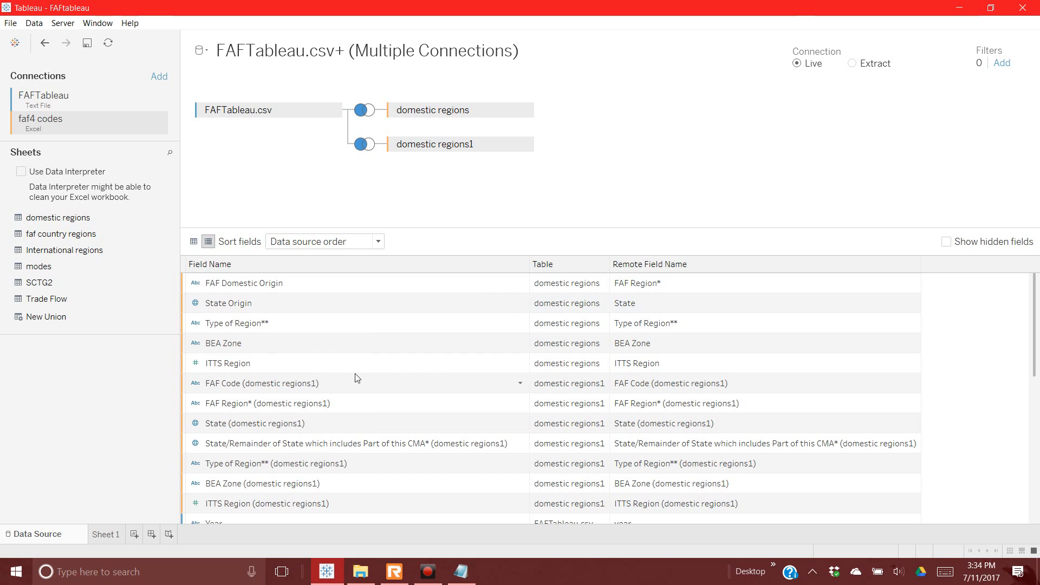
# Step: Hide the Type of Region** field and rename BEA Zone to BEA Origin
pyautogui.rightClick(237, 322)
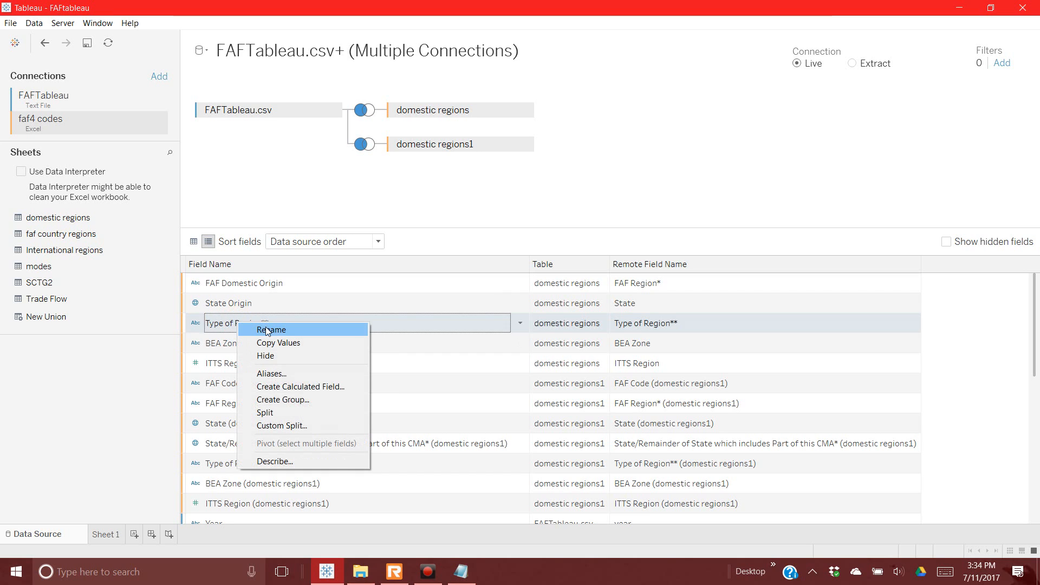
pyautogui.click(269, 356)
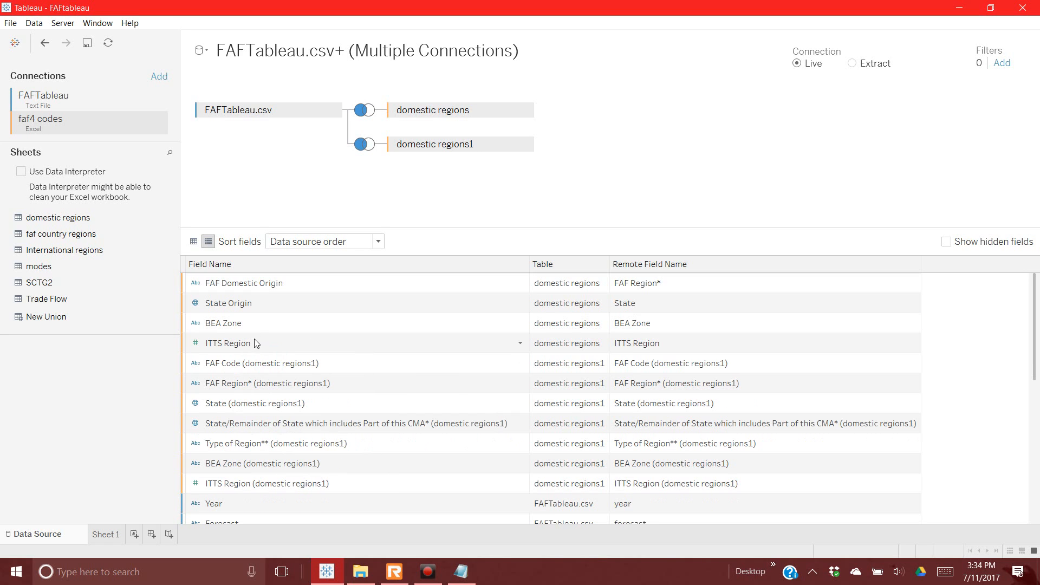
pyautogui.click(252, 324)
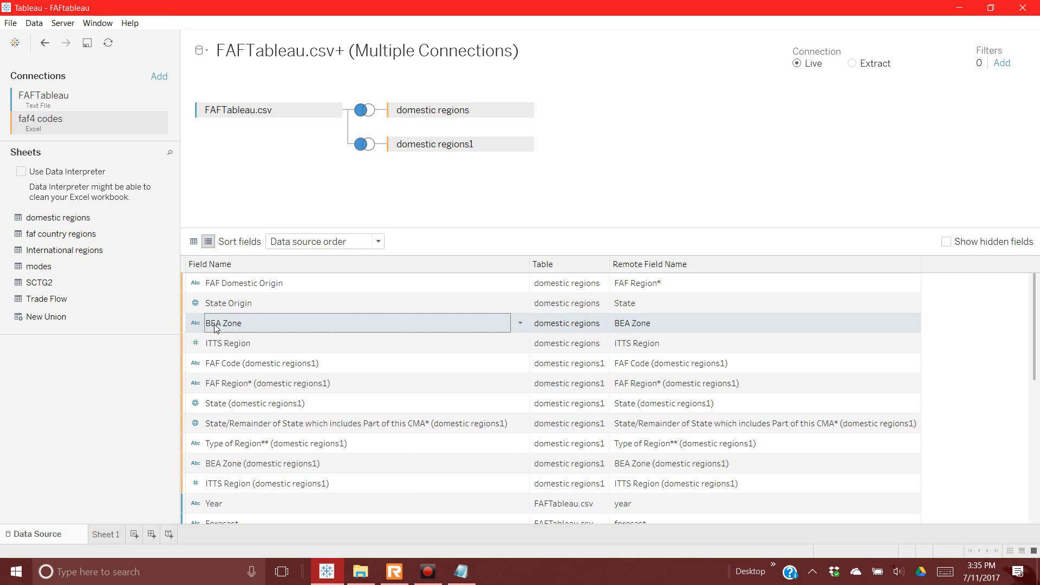
pyautogui.rightClick(259, 325)
pyautogui.click(271, 331)
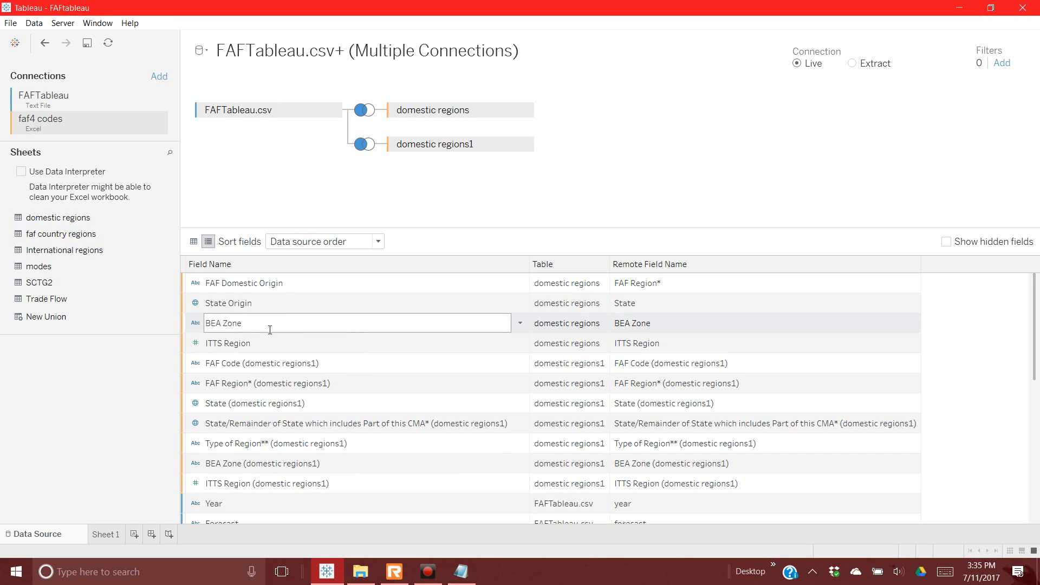
pyautogui.press('BackSpace')
pyautogui.write('Origi')
pyautogui.press('Return')
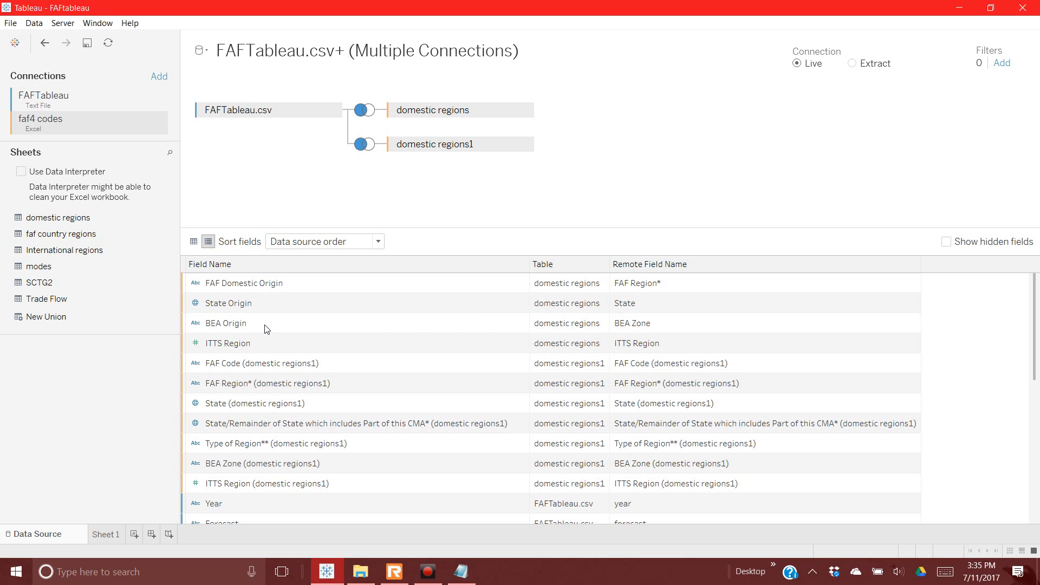
# Step: Change the ITTS Region field's data type to String
pyautogui.click(196, 345)
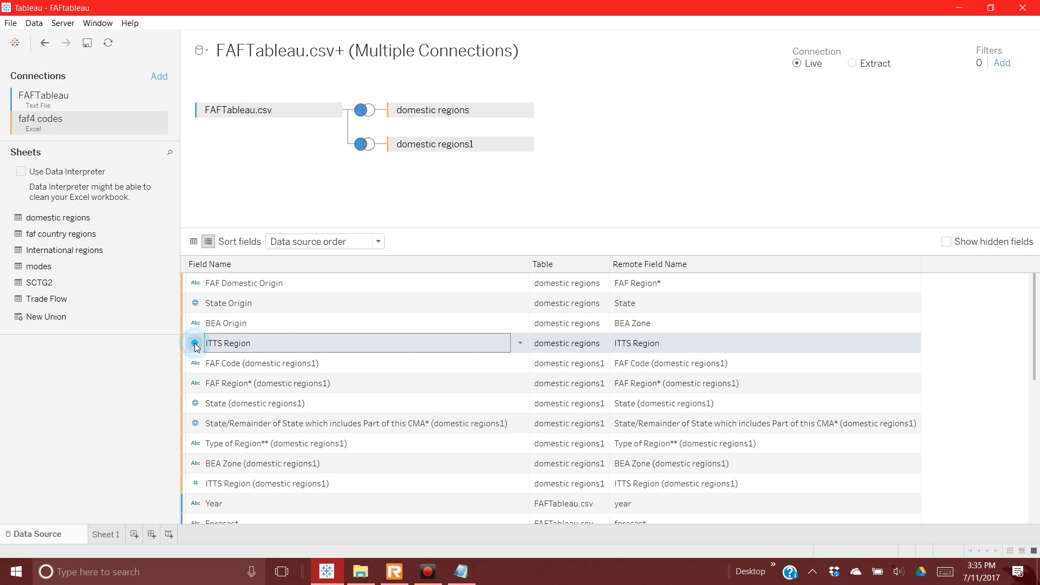
pyautogui.click(197, 345)
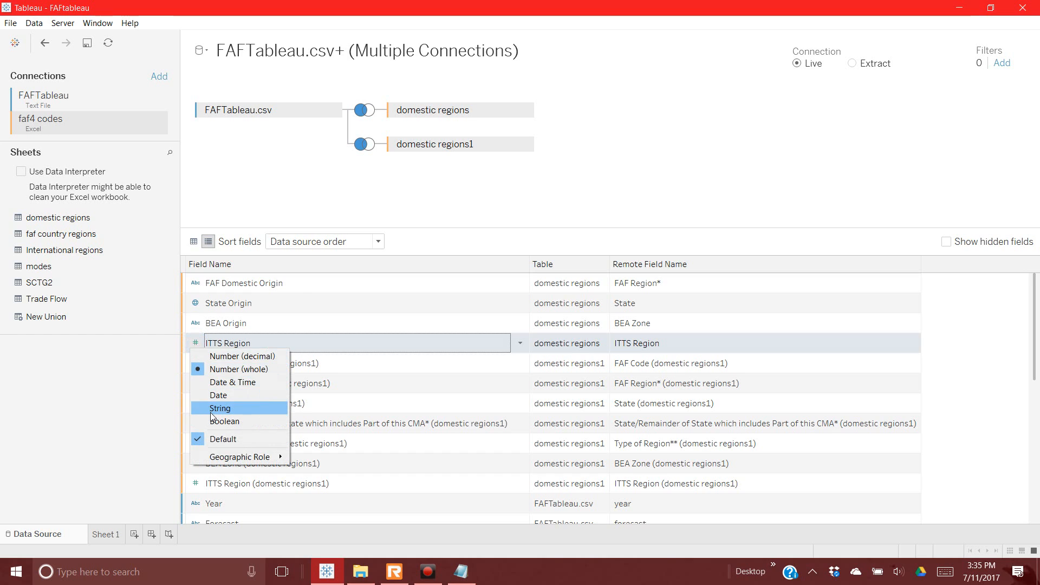
pyautogui.click(219, 409)
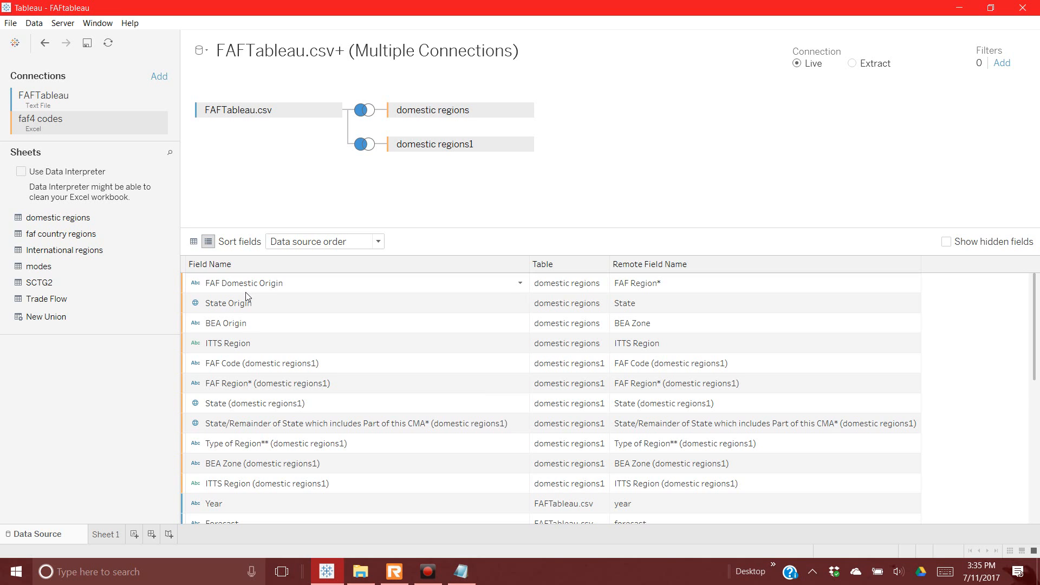
# Step: Rename FAF Code (domestic regions1) to 'FAF Domestic Destionation'
pyautogui.rightClick(241, 369)
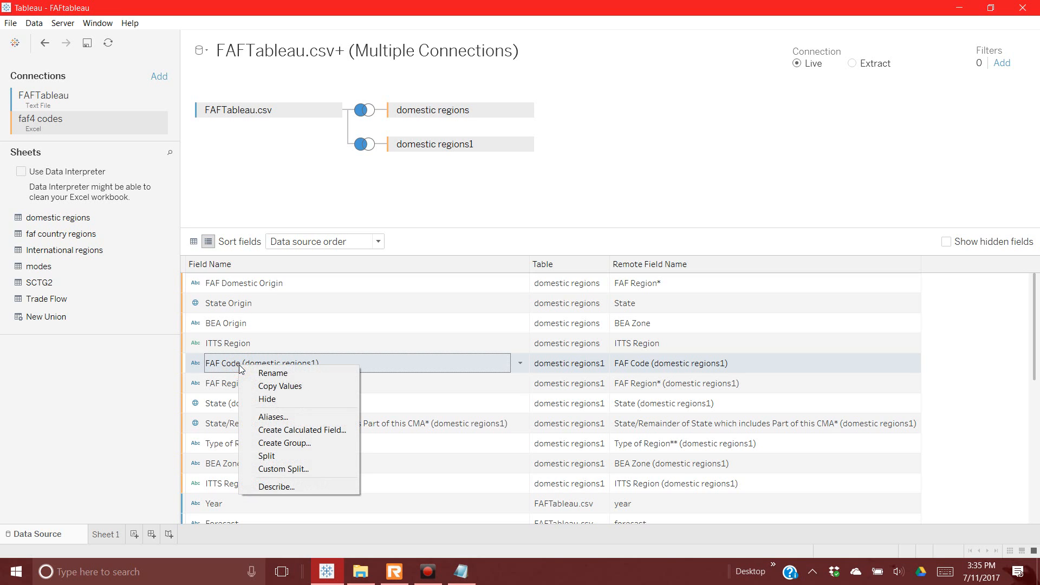
pyautogui.click(273, 373)
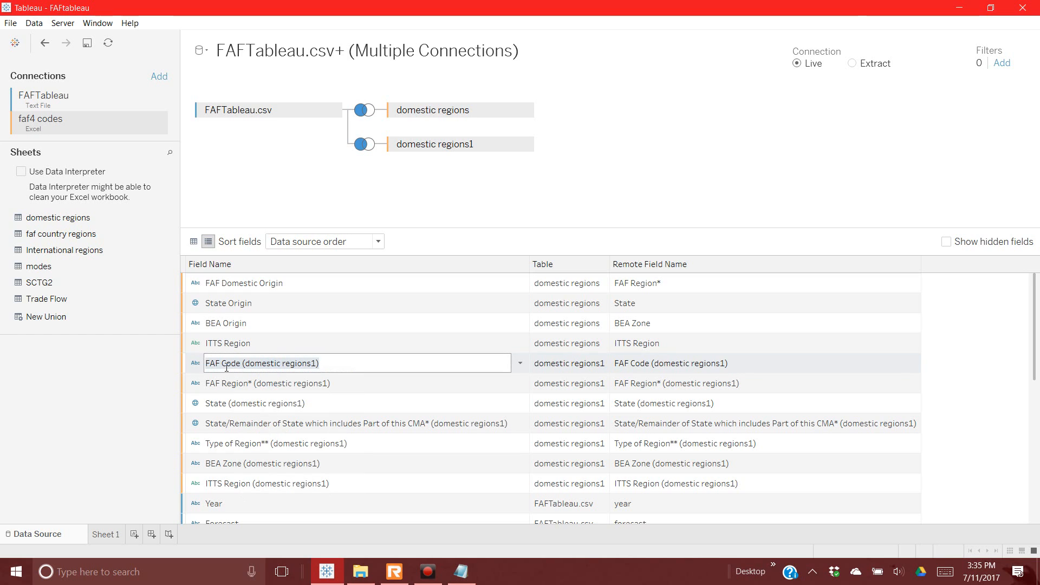
pyautogui.moveTo(222, 368); pyautogui.dragTo(353, 381)
pyautogui.write('Domesti')
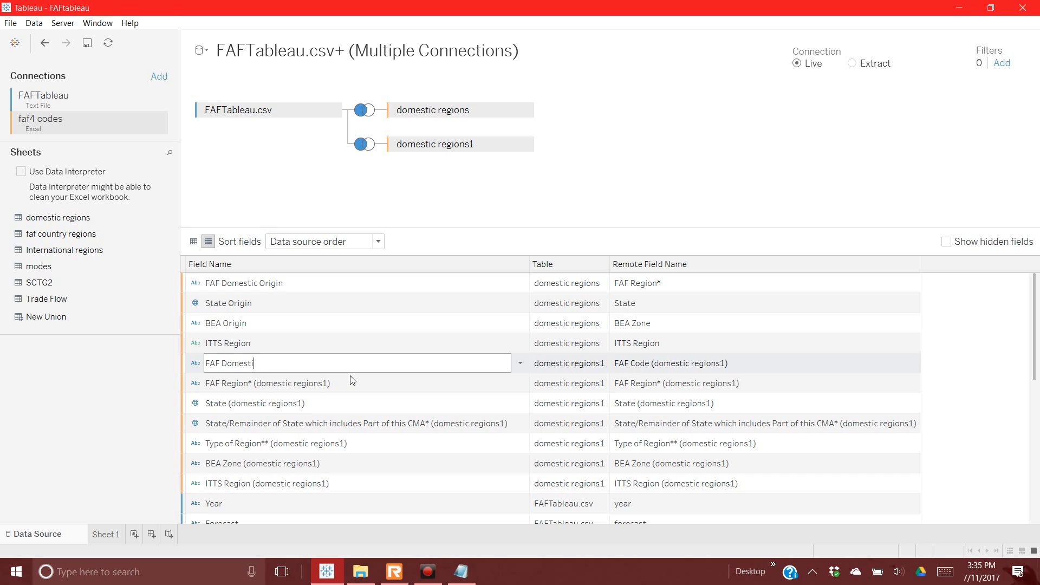
pyautogui.write('c Destionation')
pyautogui.press('Return')
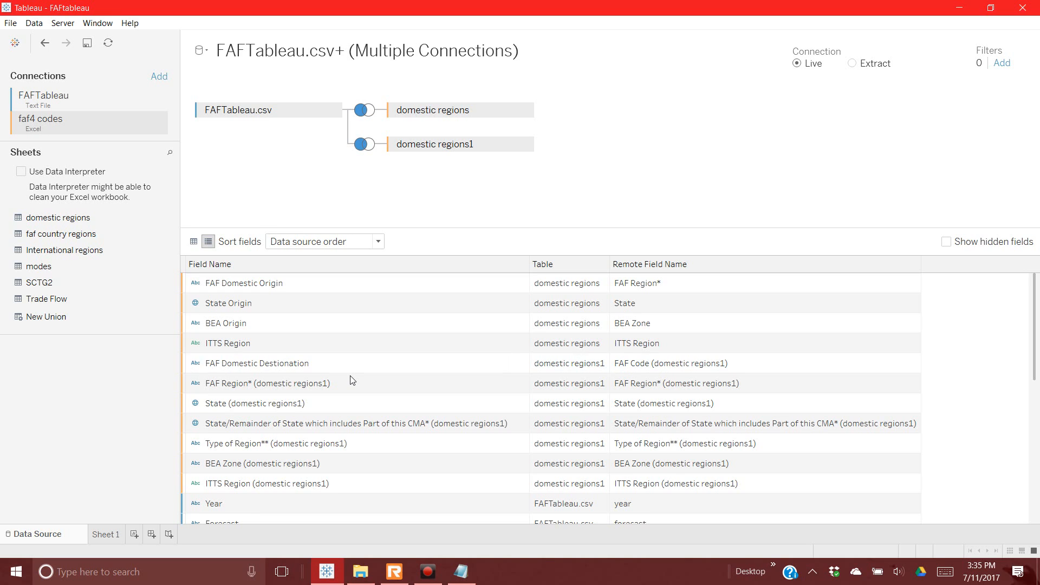
# Step: Undo the misspelled rename and hide the FAF Code (domestic regions1) field
pyautogui.rightClick(306, 388)
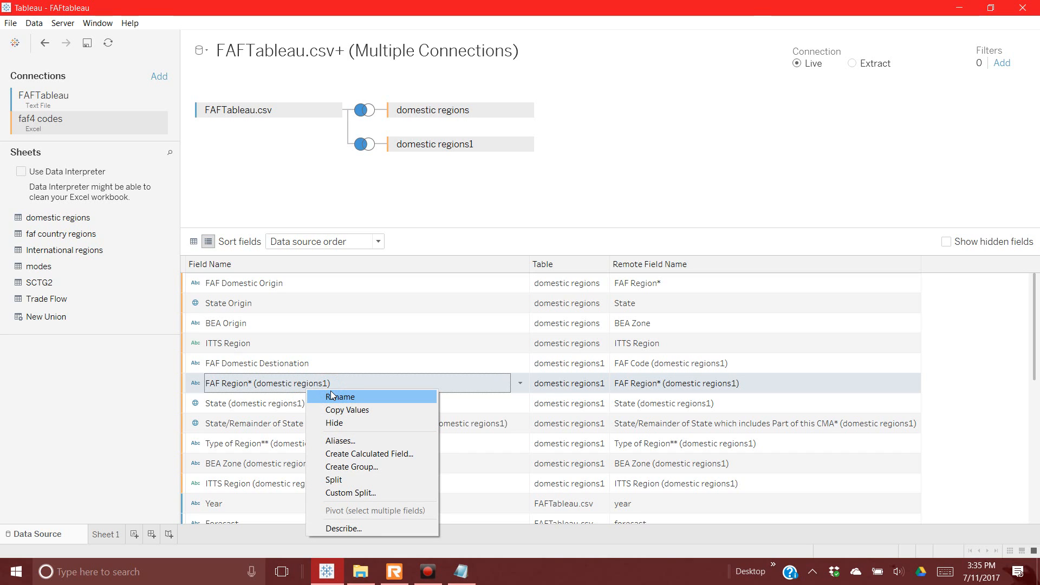
pyautogui.click(333, 396)
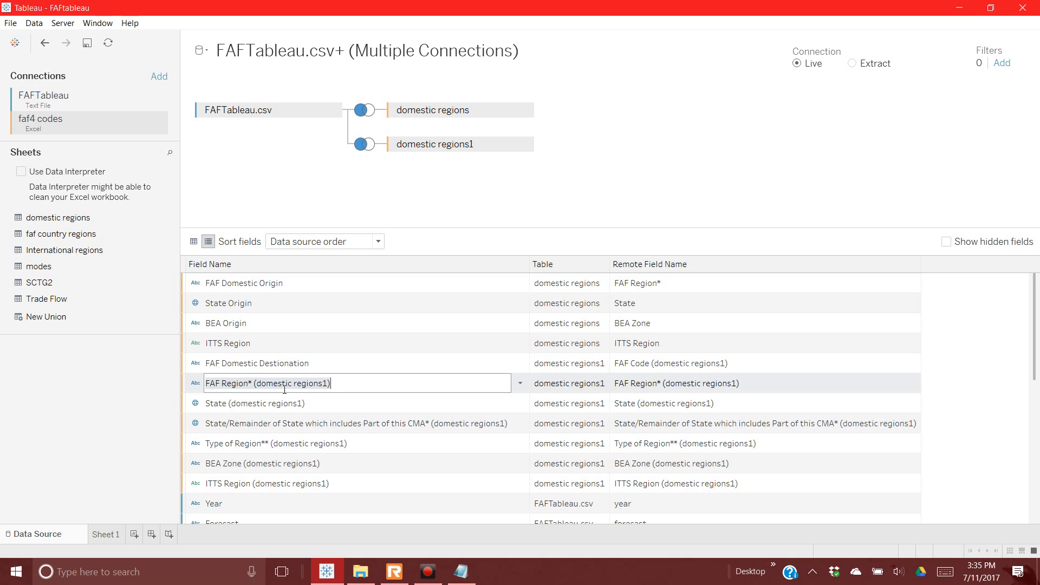
pyautogui.click(223, 371)
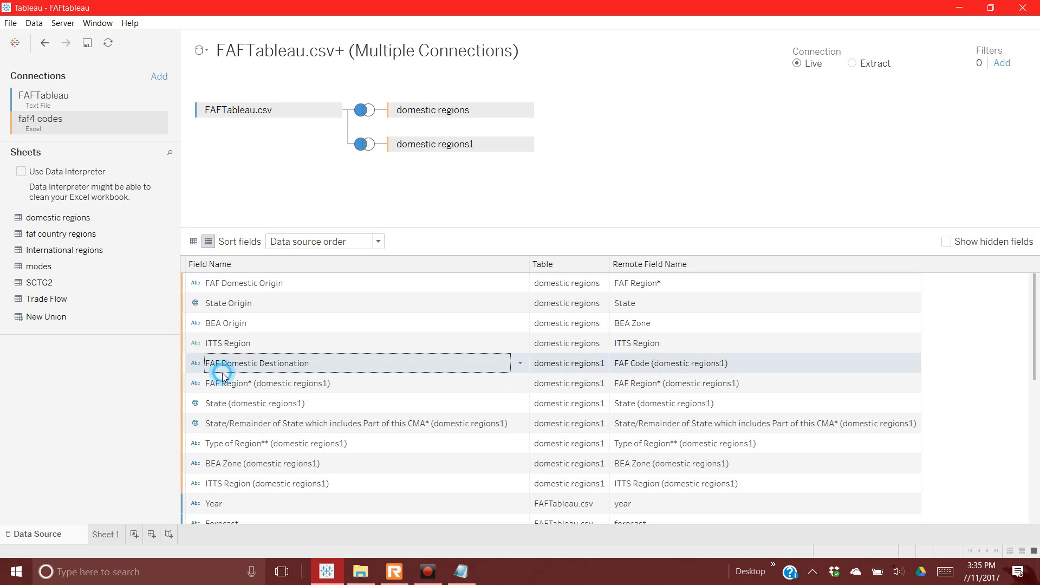
pyautogui.rightClick(226, 369)
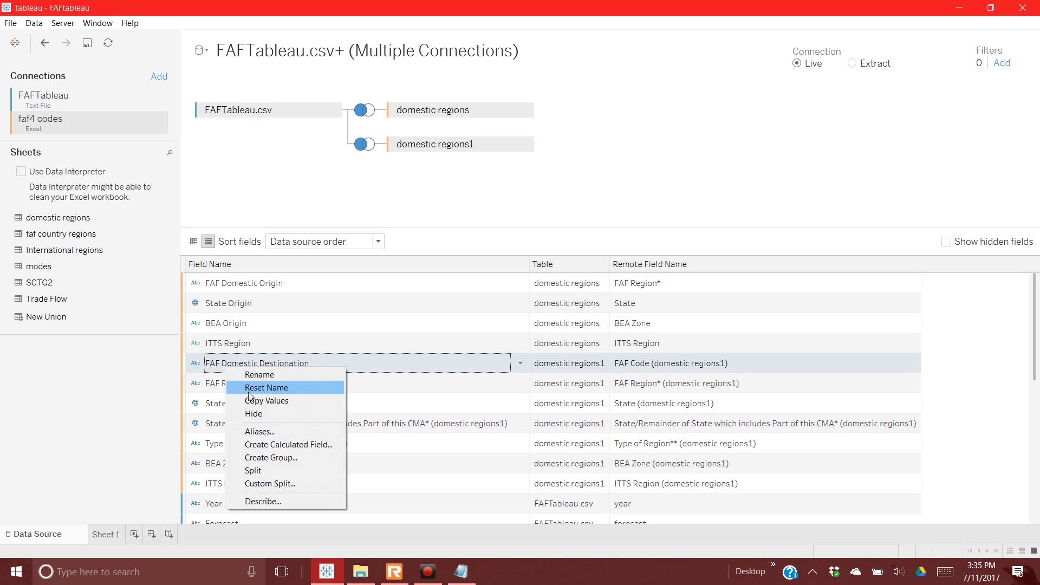
pyautogui.click(250, 365)
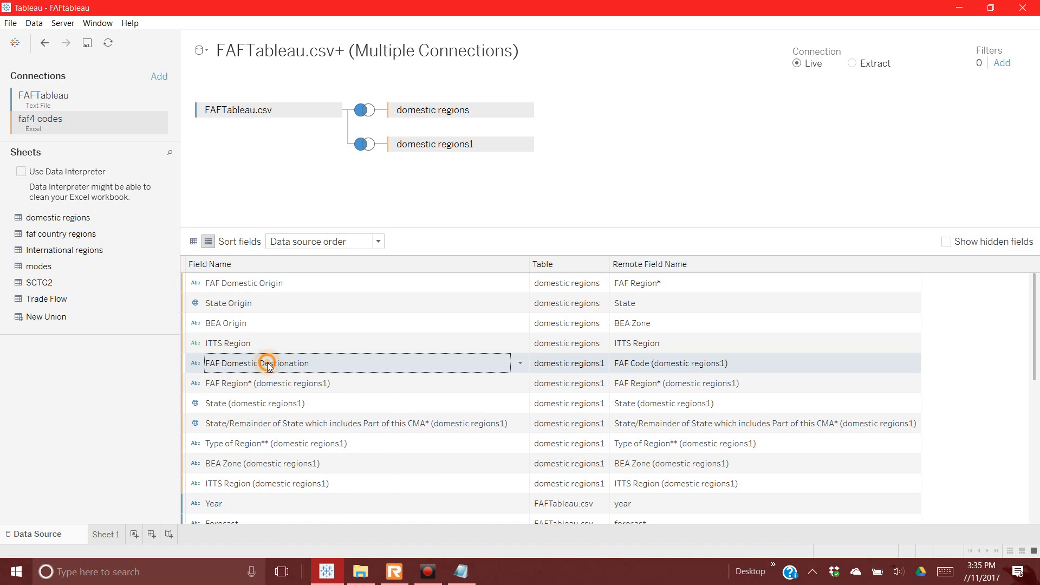
pyautogui.rightClick(269, 365)
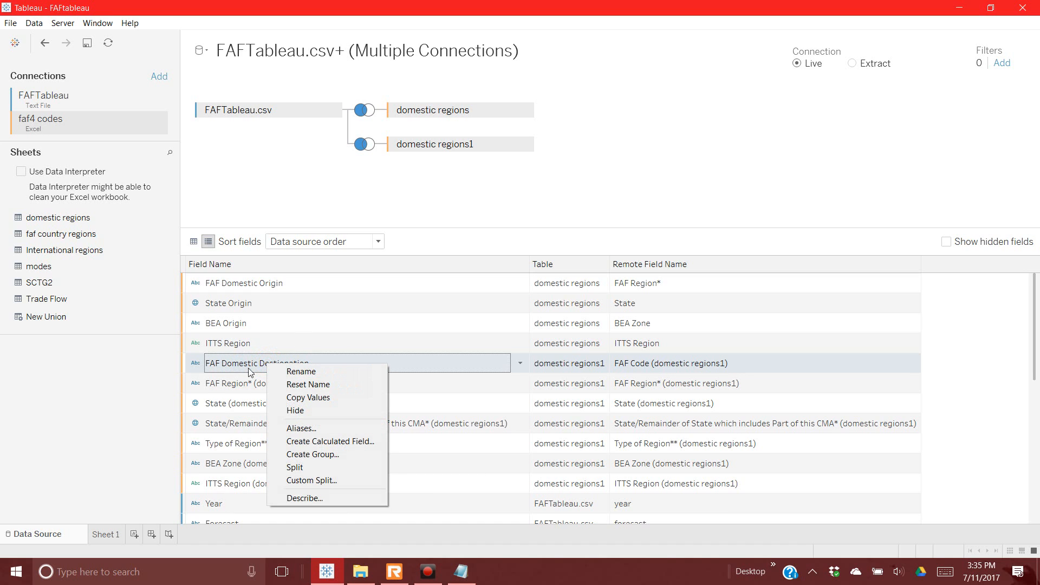
pyautogui.click(250, 372)
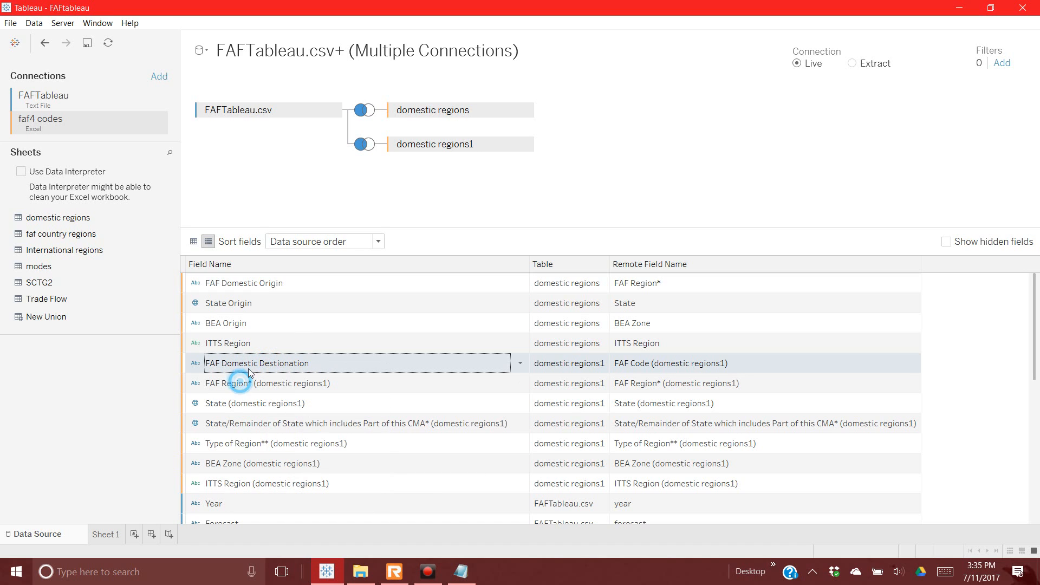
pyautogui.click(45, 43)
pyautogui.rightClick(283, 367)
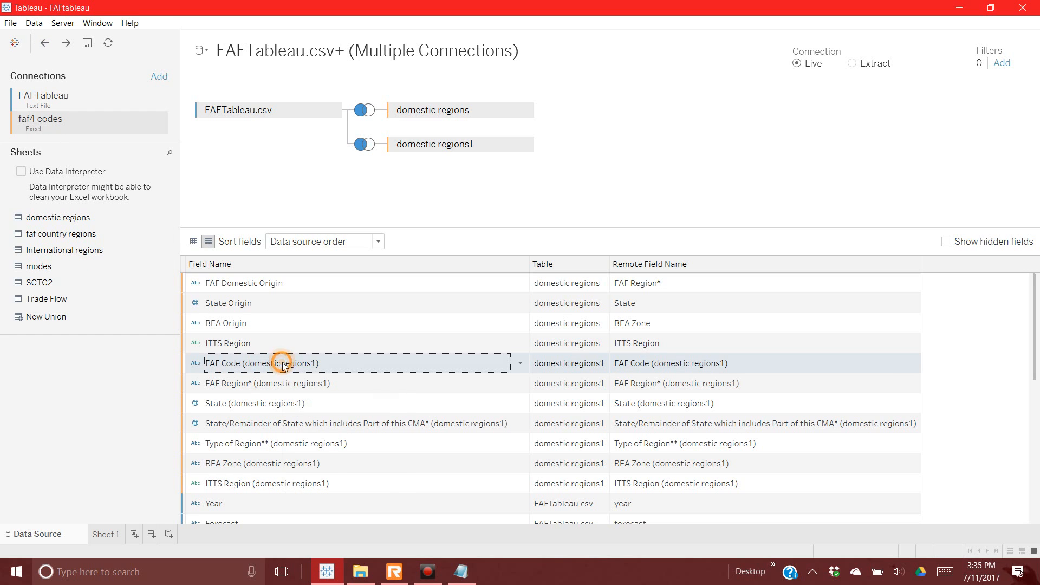
pyautogui.click(307, 398)
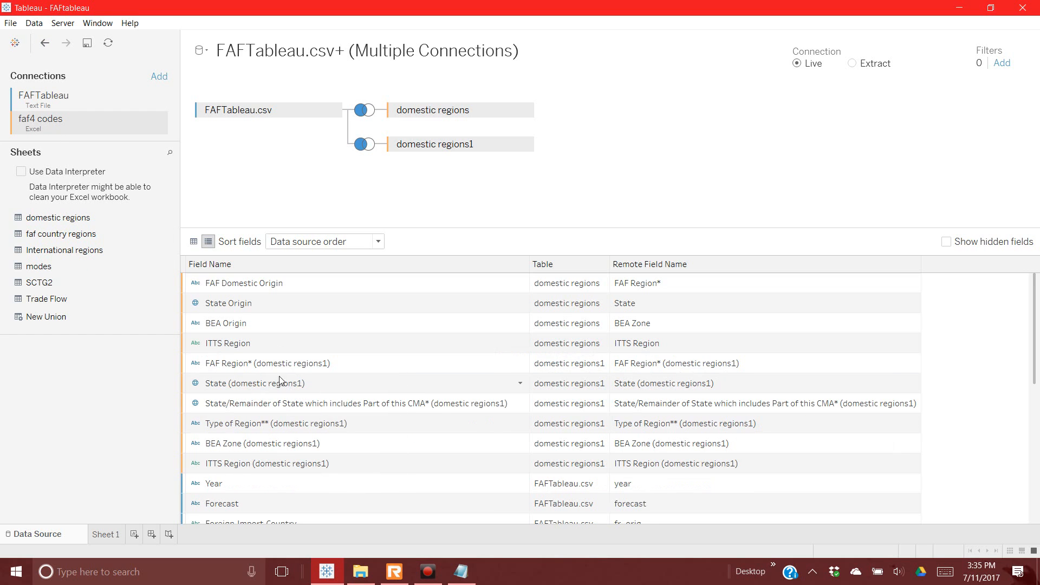
# Step: Rename the domestic regions1 FAF Region field to FAF Domestic Destination
pyautogui.rightClick(273, 366)
pyautogui.click(306, 372)
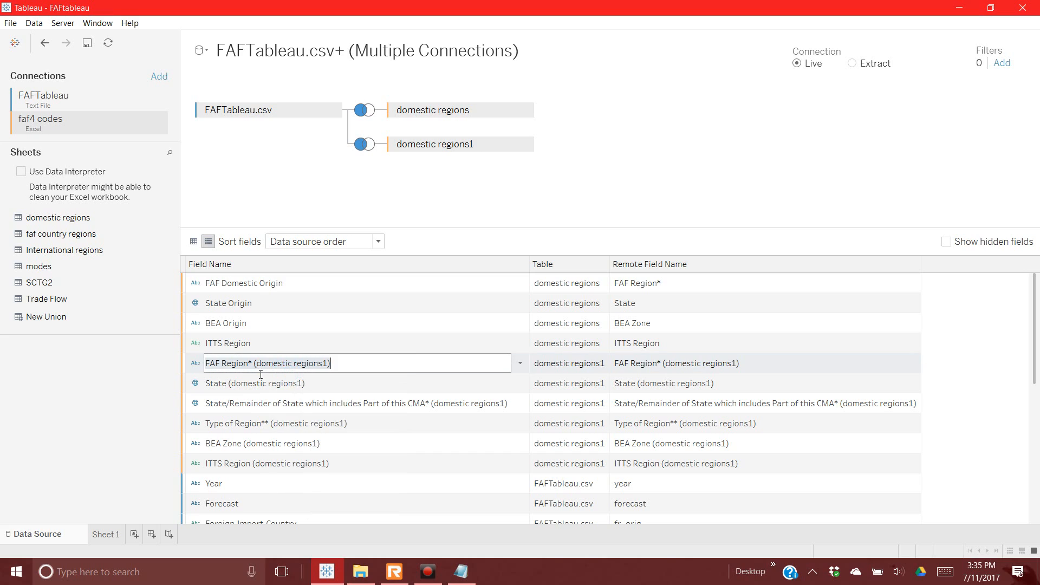
pyautogui.moveTo(223, 364); pyautogui.dragTo(370, 374)
pyautogui.write('Domestic ')
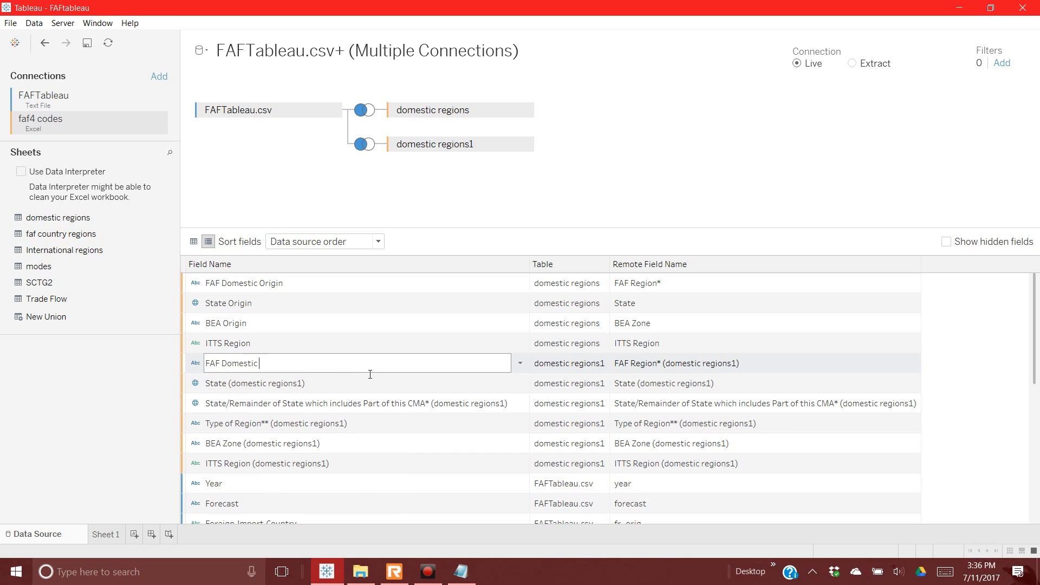
pyautogui.write('R')
pyautogui.press('Return')
# Step: Rename the domestic regions1 State field to State Destination
pyautogui.rightClick(308, 388)
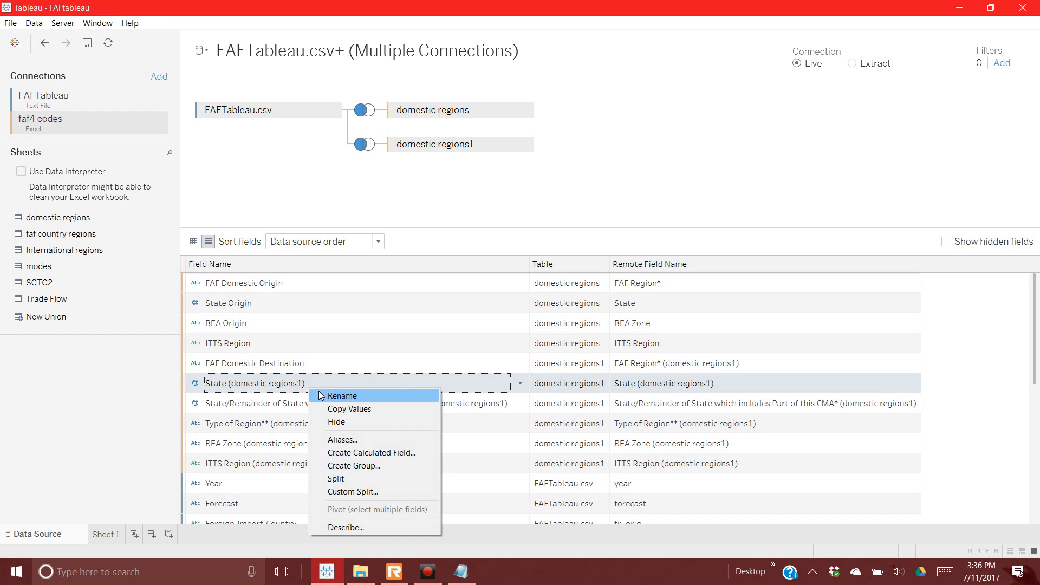
pyautogui.click(321, 395)
pyautogui.moveTo(313, 383); pyautogui.dragTo(234, 384)
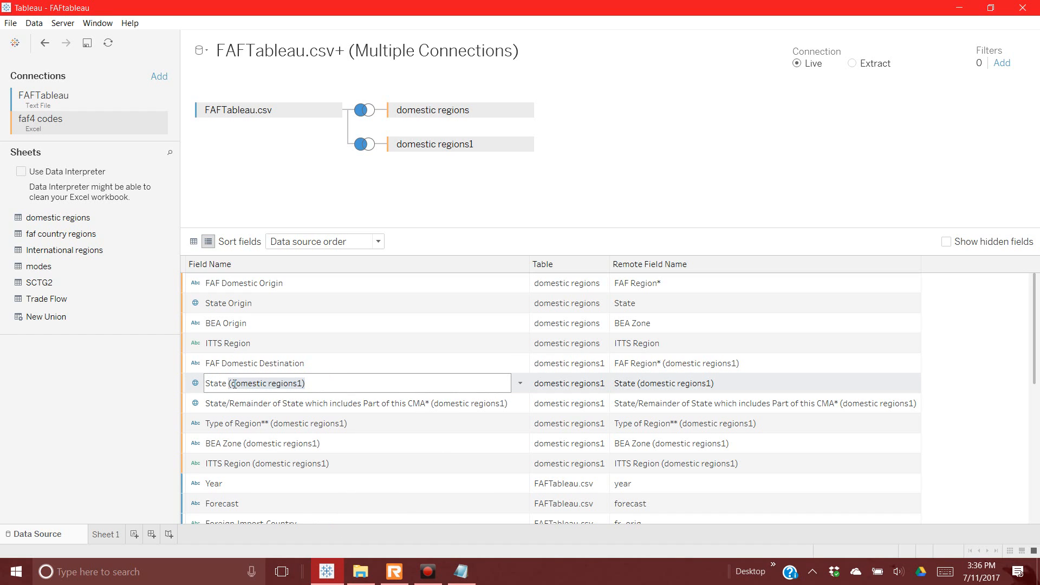
pyautogui.write('Destination')
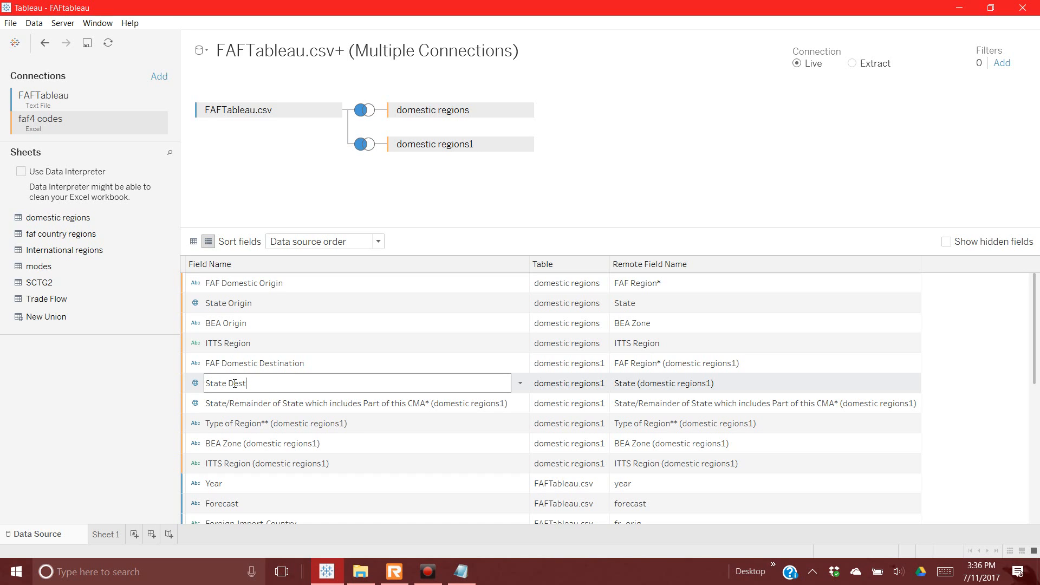
pyautogui.write('atio')
pyautogui.press('BackSpace')
pyautogui.write('ion')
pyautogui.press('Return')
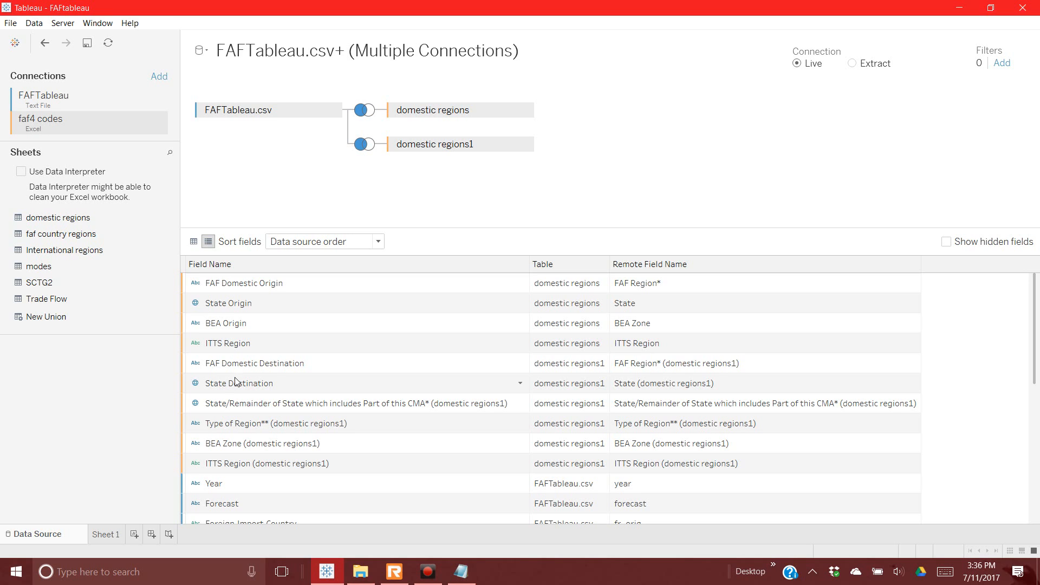
# Step: Hide the State/Remainder and Type of Region destination fields
pyautogui.click(276, 402)
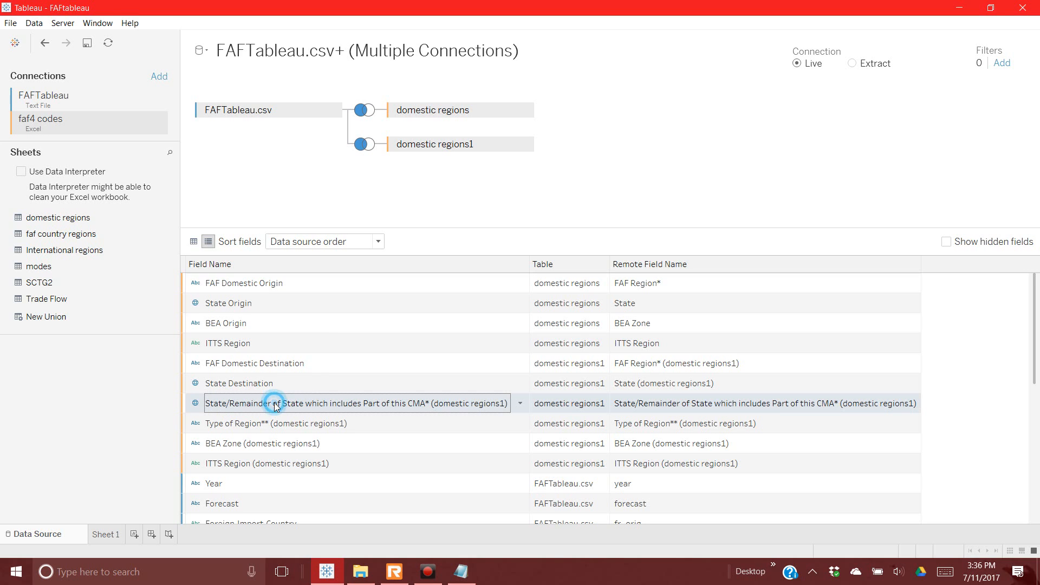
pyautogui.rightClick(277, 407)
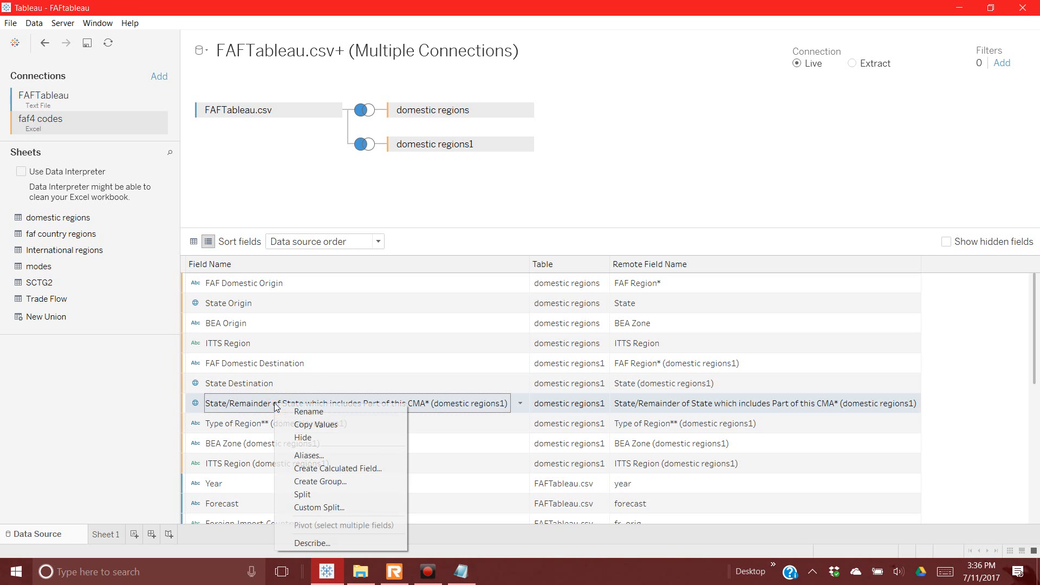
pyautogui.click(305, 438)
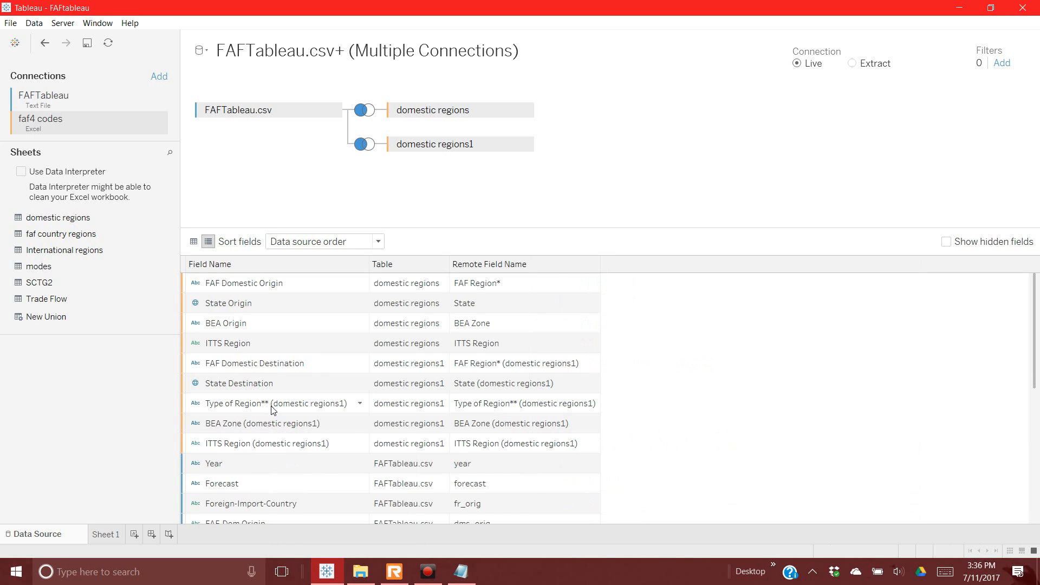
pyautogui.click(268, 402)
pyautogui.rightClick(271, 406)
pyautogui.click(301, 441)
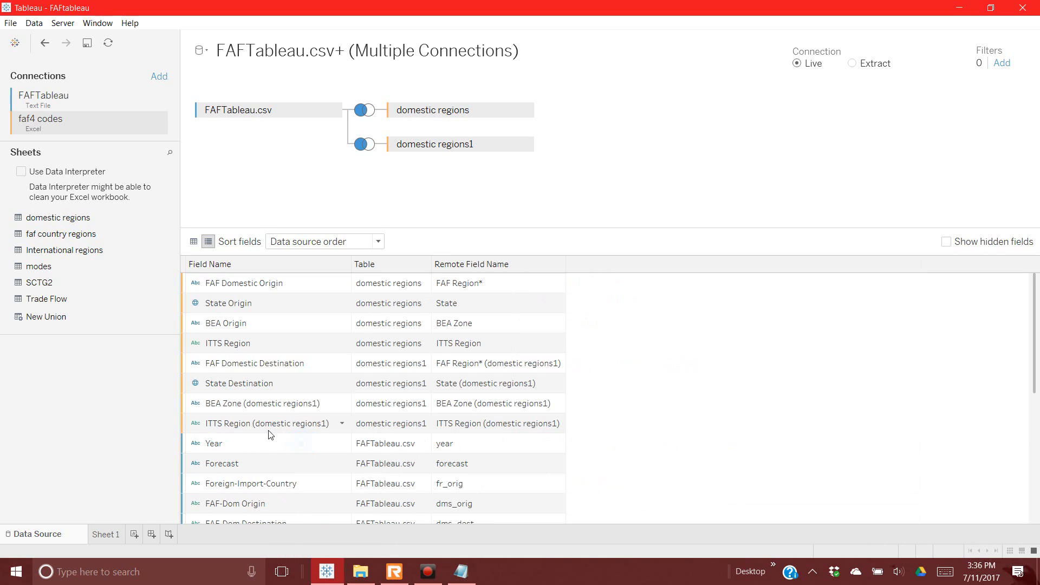
# Step: Rename the BEA Zone field to 'BEA Destination'
pyautogui.rightClick(251, 409)
pyautogui.click(266, 411)
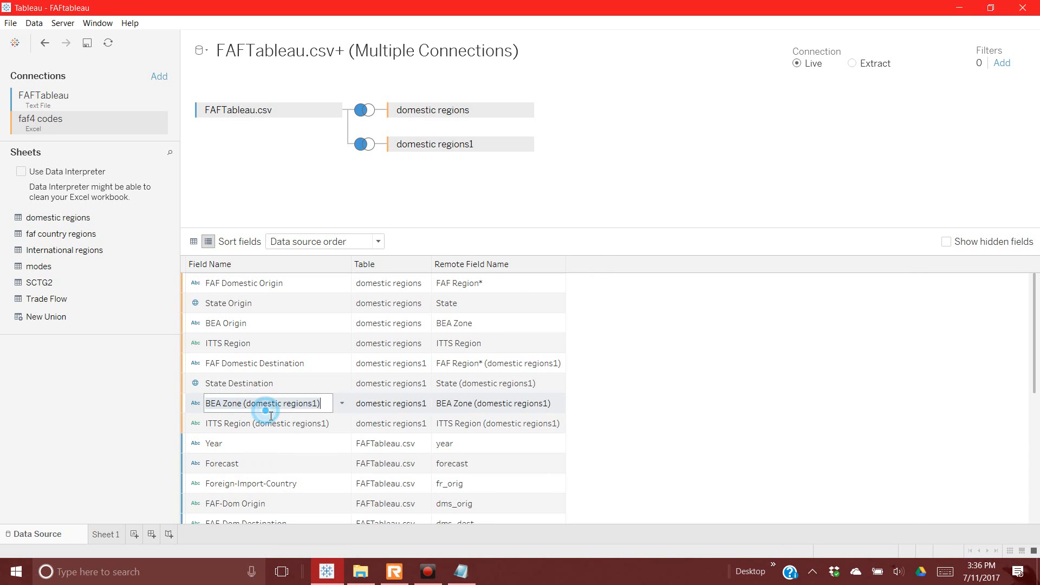
pyautogui.moveTo(221, 406); pyautogui.dragTo(328, 411)
pyautogui.write('D')
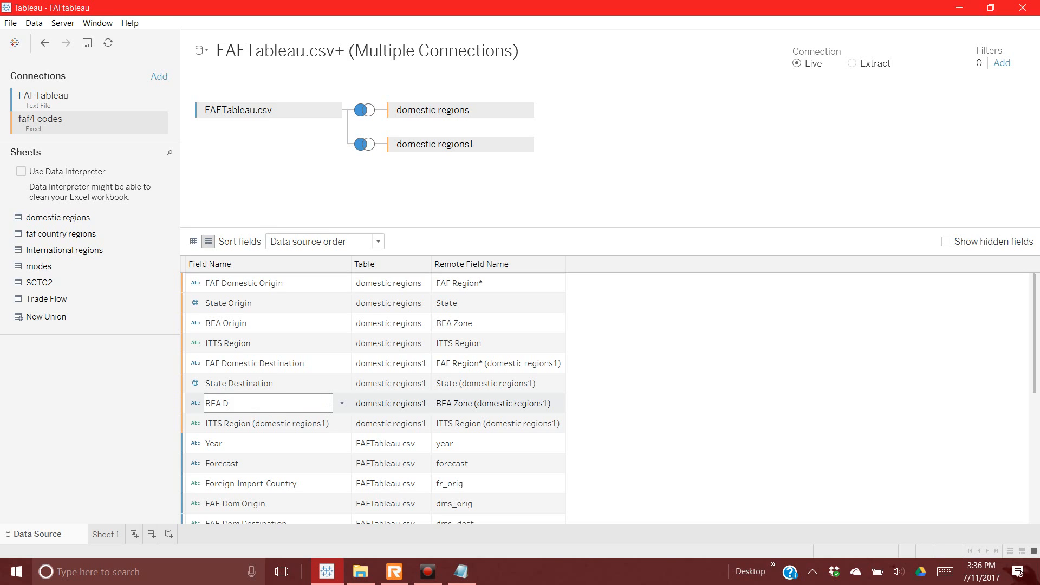
pyautogui.write('estination')
pyautogui.click(307, 428)
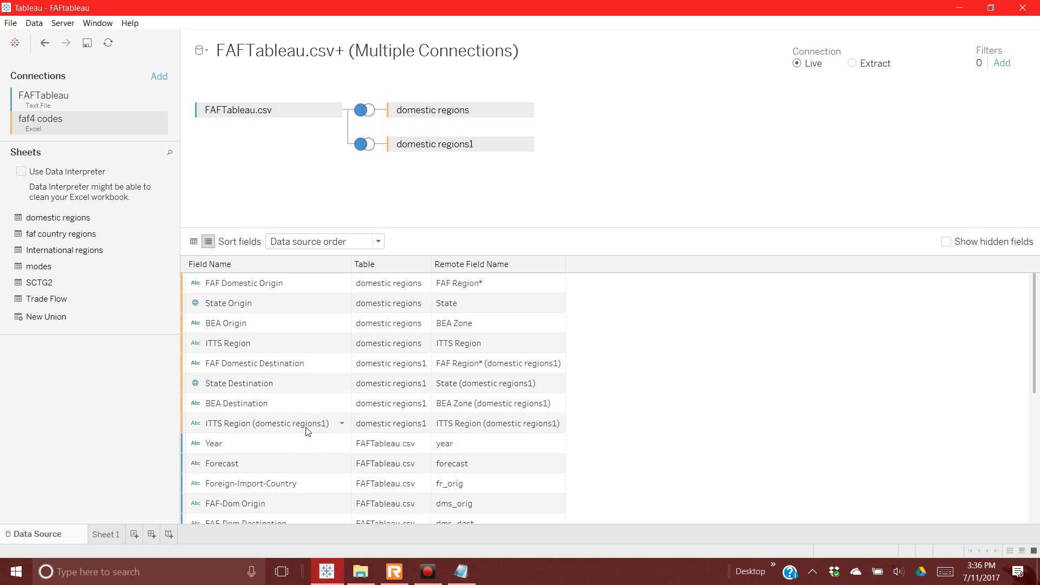
# Step: Rename the domestic regions1 ITTS Region field to 'ITTS Region Destination'
pyautogui.rightClick(306, 426)
pyautogui.click(324, 429)
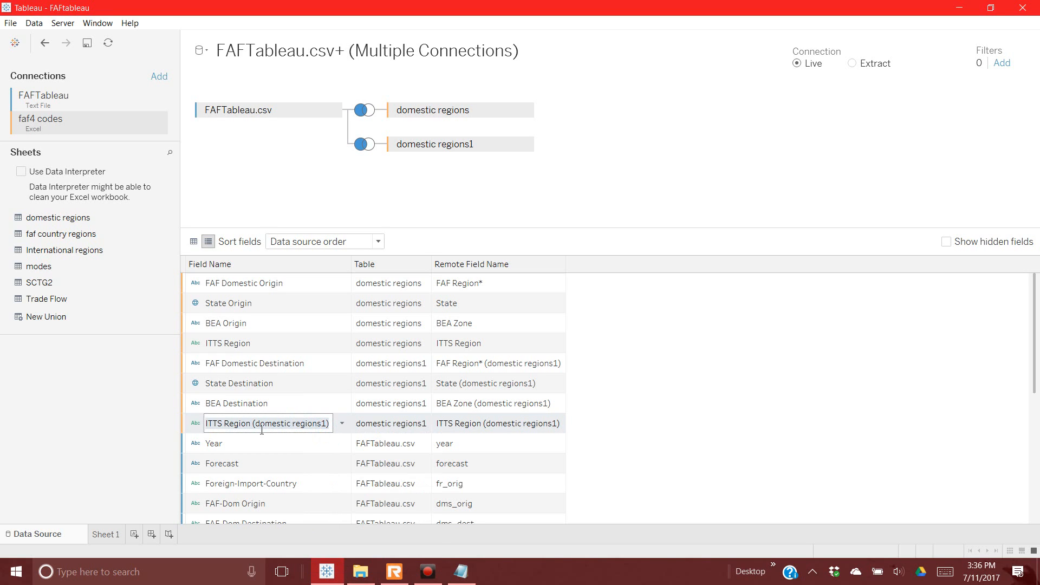
pyautogui.moveTo(252, 424); pyautogui.dragTo(342, 423)
pyautogui.write('Dest')
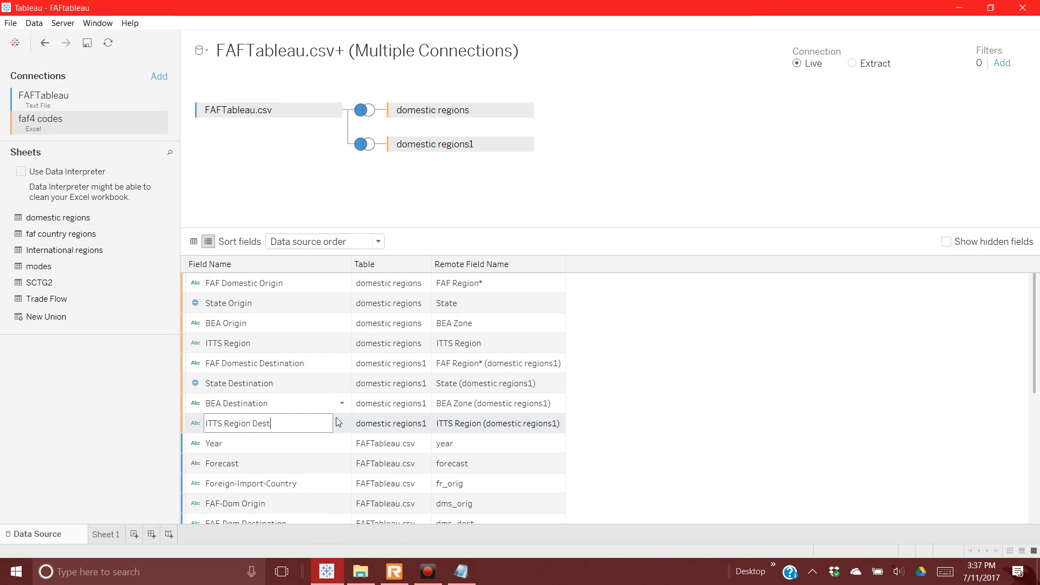
pyautogui.write('ination')
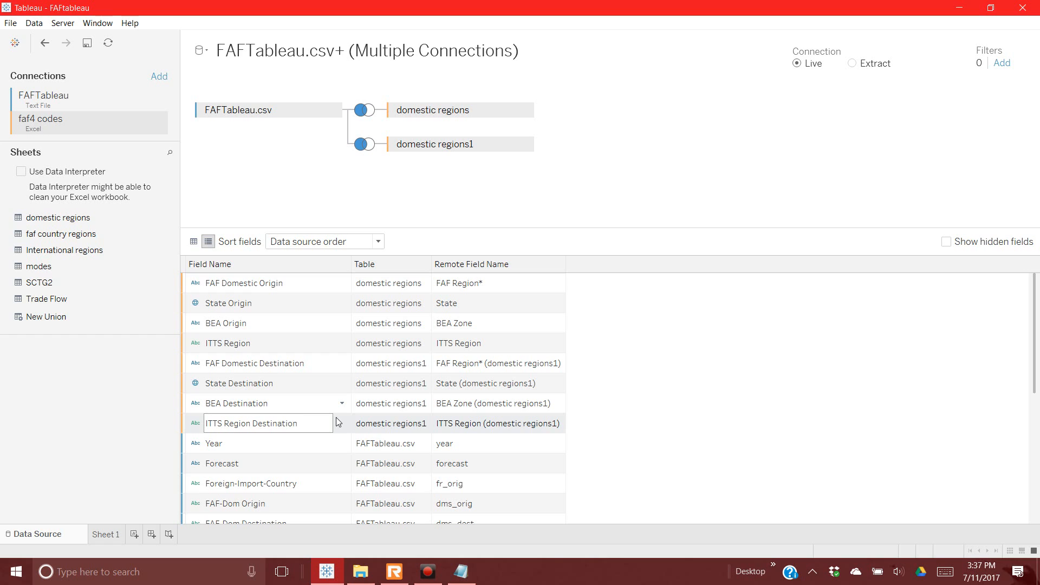
pyautogui.click(261, 346)
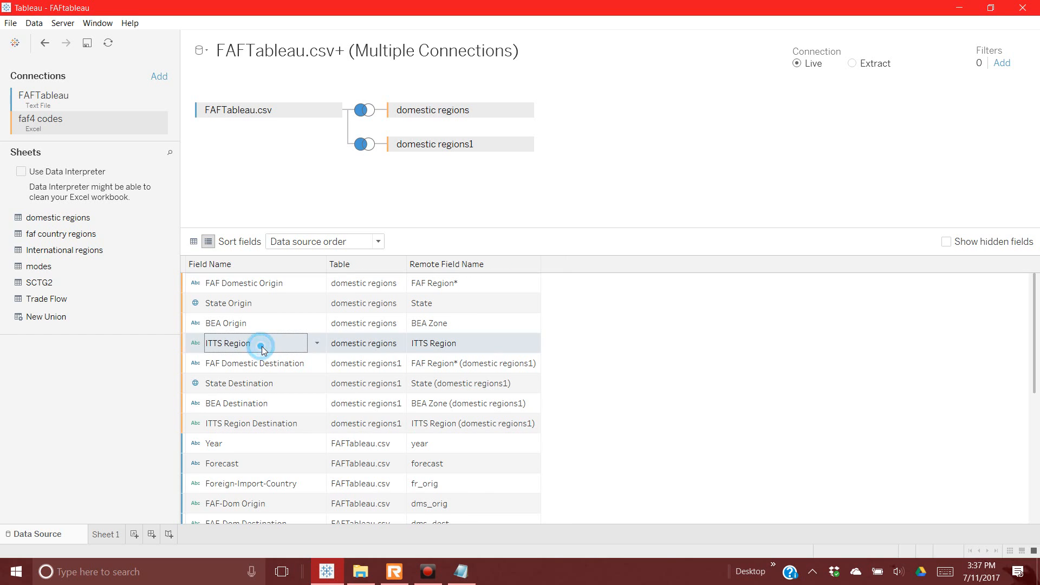
# Step: Rename the origin ITTS Region field to 'ITTS Region (origin)'
pyautogui.rightClick(262, 347)
pyautogui.click(279, 351)
pyautogui.click(267, 347)
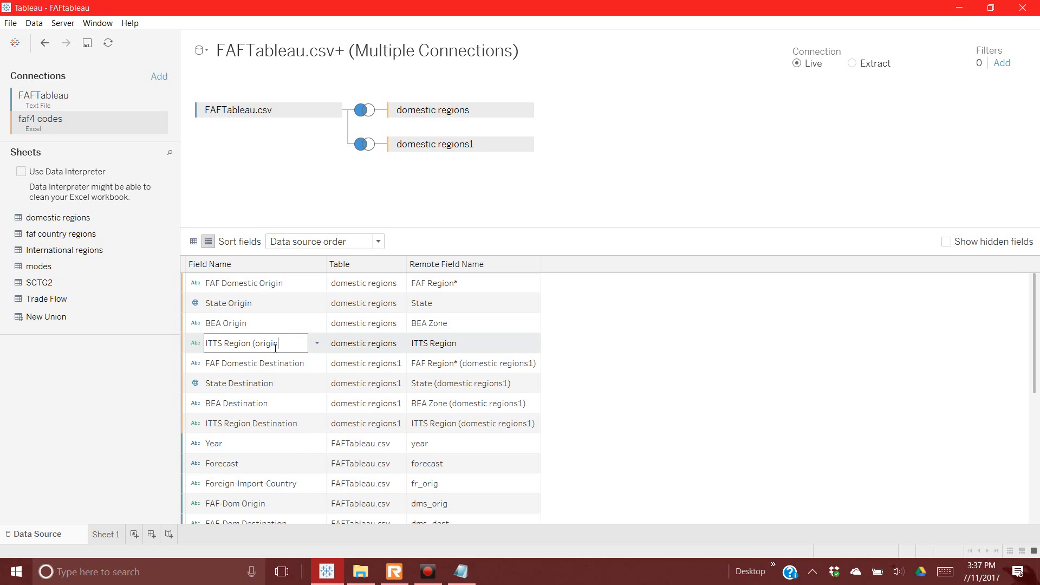
pyautogui.press('Return')
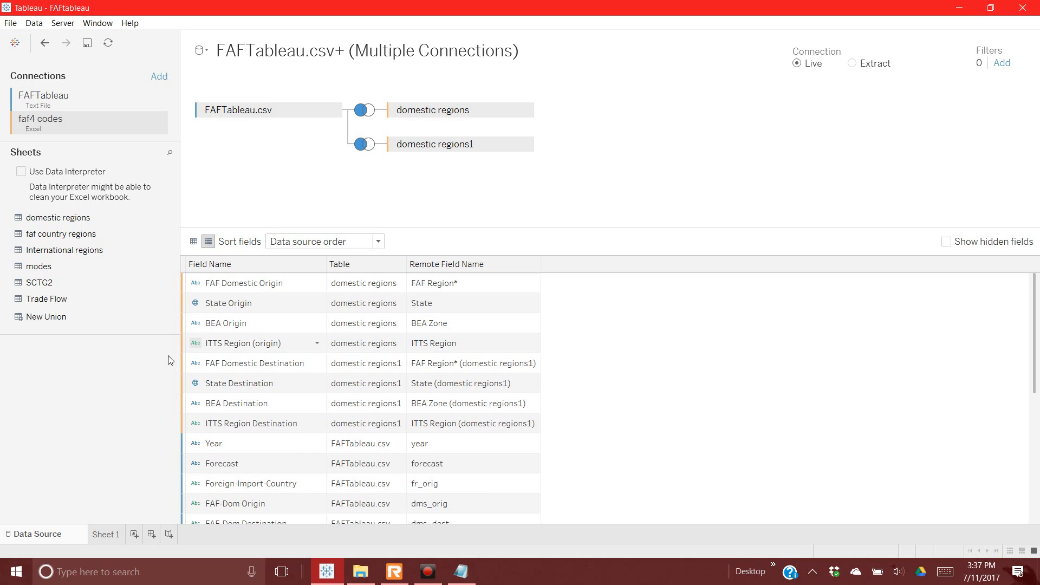
pyautogui.scroll(-2, 271, 337)
# Step: Set the field sort order to A to Z ascending per table, replacing plain A to Z
pyautogui.scroll(2, 271, 337)
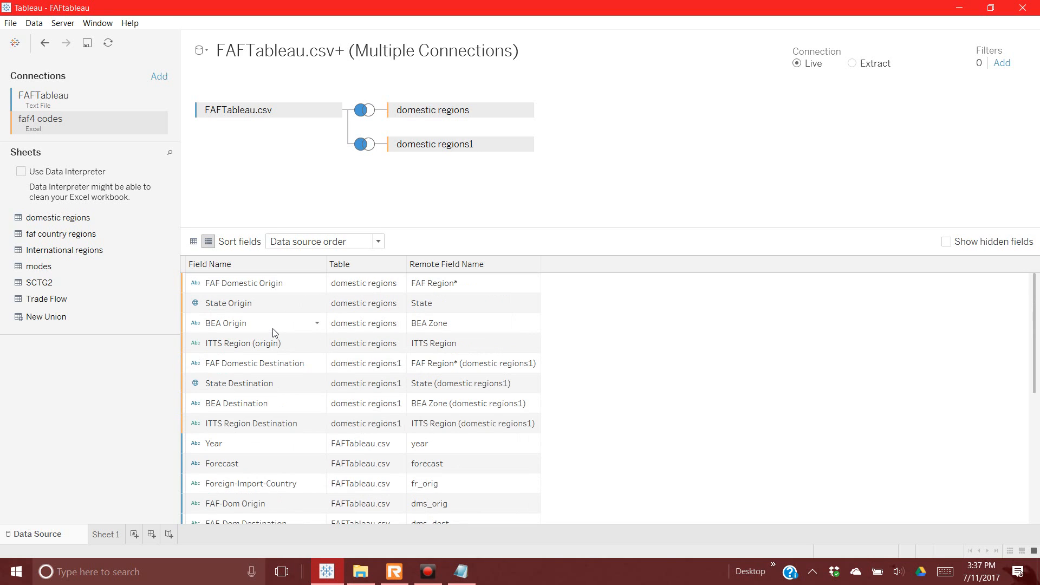
pyautogui.click(381, 245)
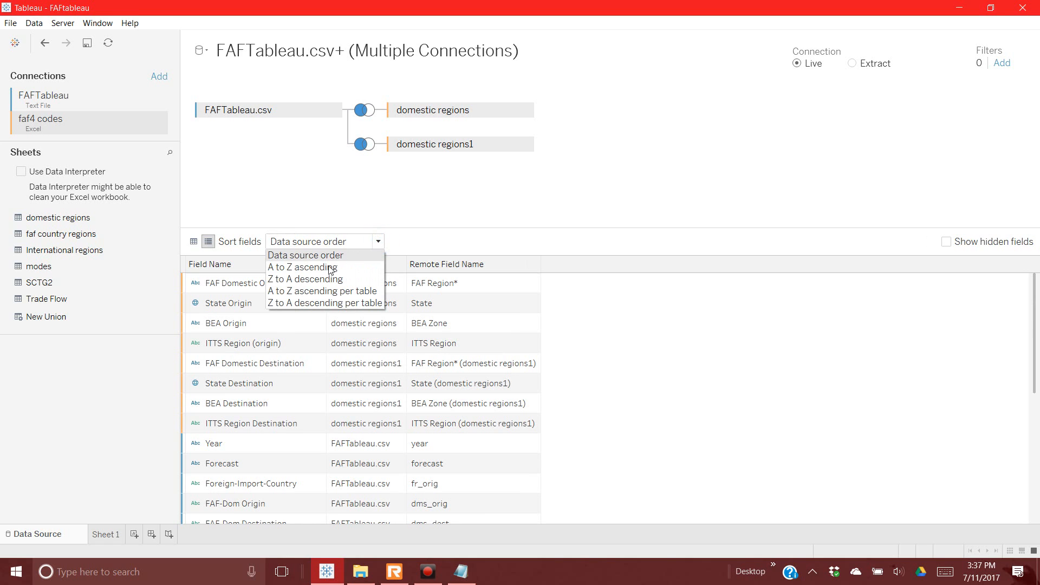
pyautogui.click(296, 269)
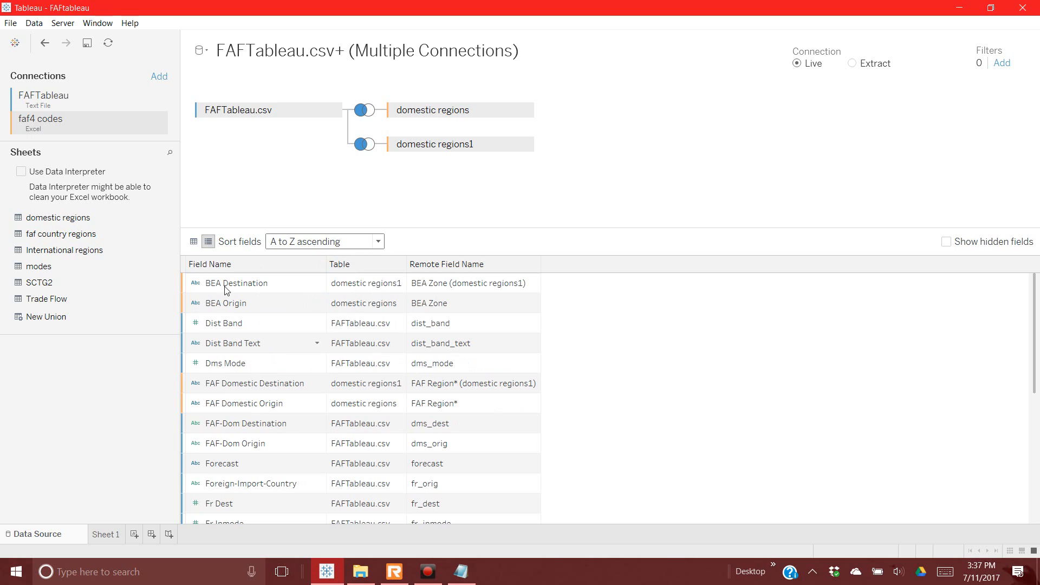
pyautogui.scroll(-5, 218, 475)
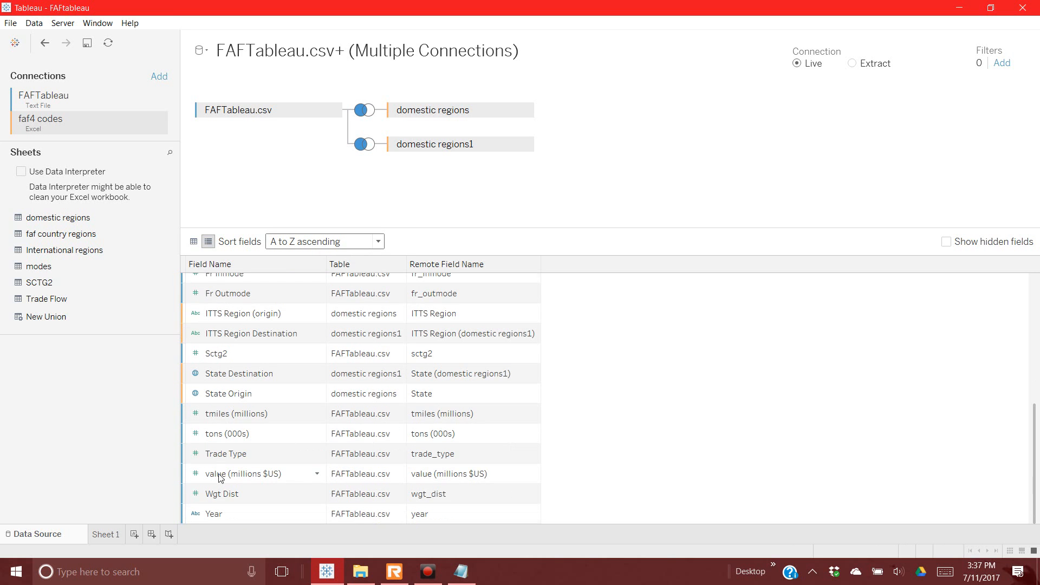
pyautogui.scroll(5, 220, 476)
pyautogui.click(378, 241)
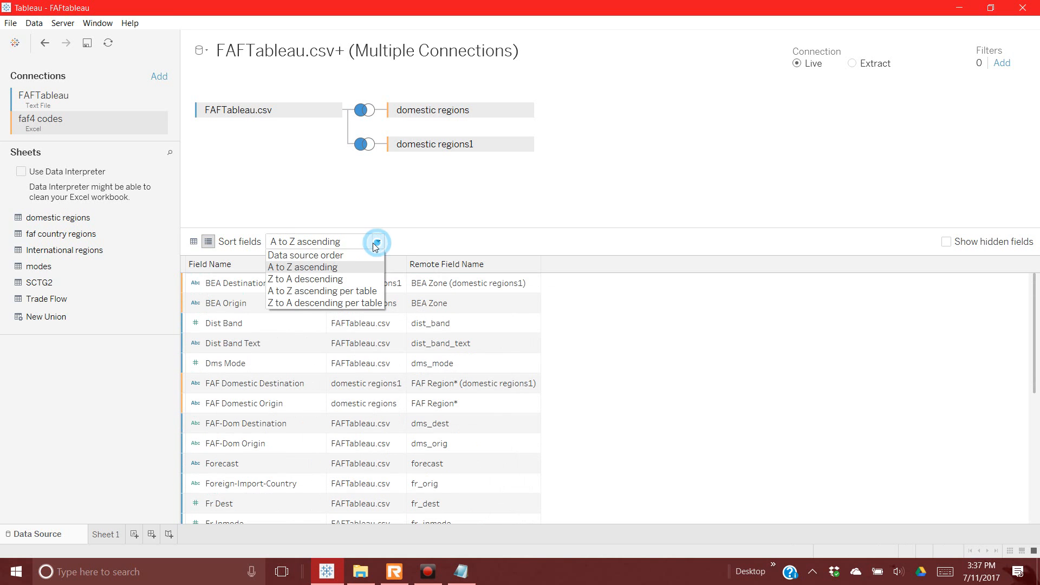
pyautogui.click(337, 291)
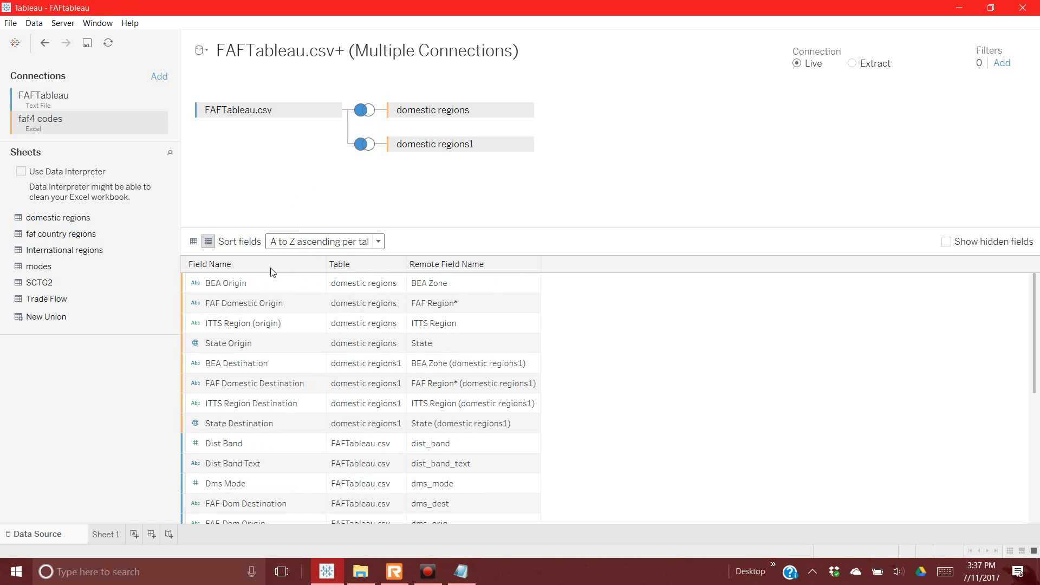
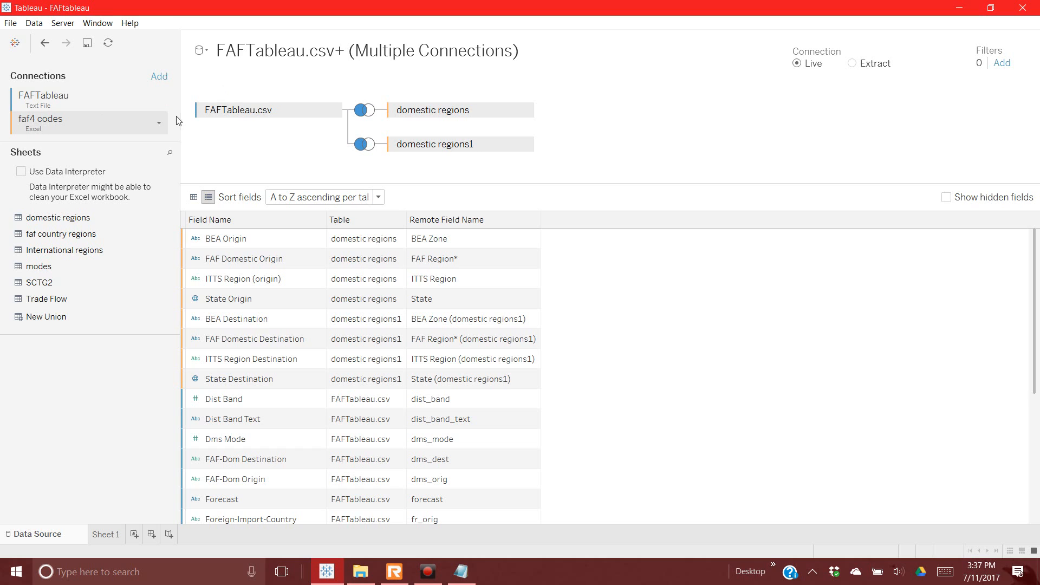
# Step: Review the renamed fields in Manage Metadata, then switch to the data grid preview
pyautogui.scroll(-2, 200, 450)
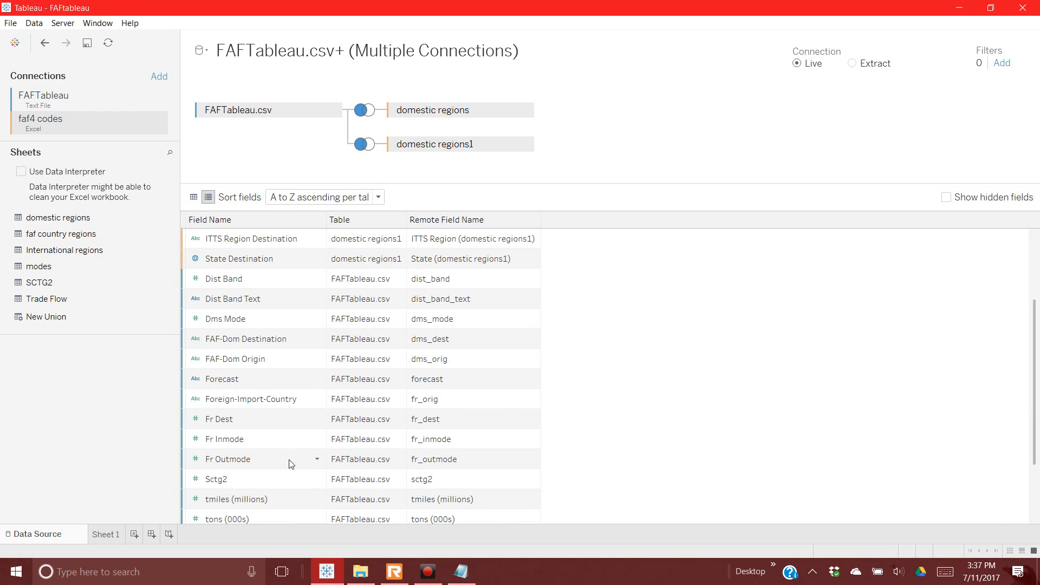
pyautogui.scroll(-1, 304, 474)
pyautogui.scroll(-1, 306, 476)
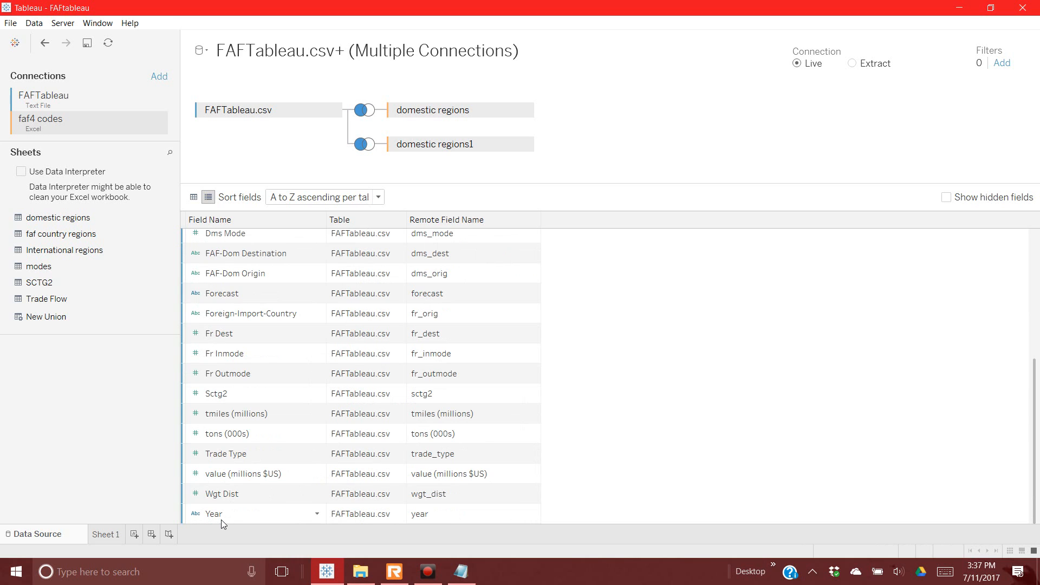
pyautogui.scroll(4, 239, 428)
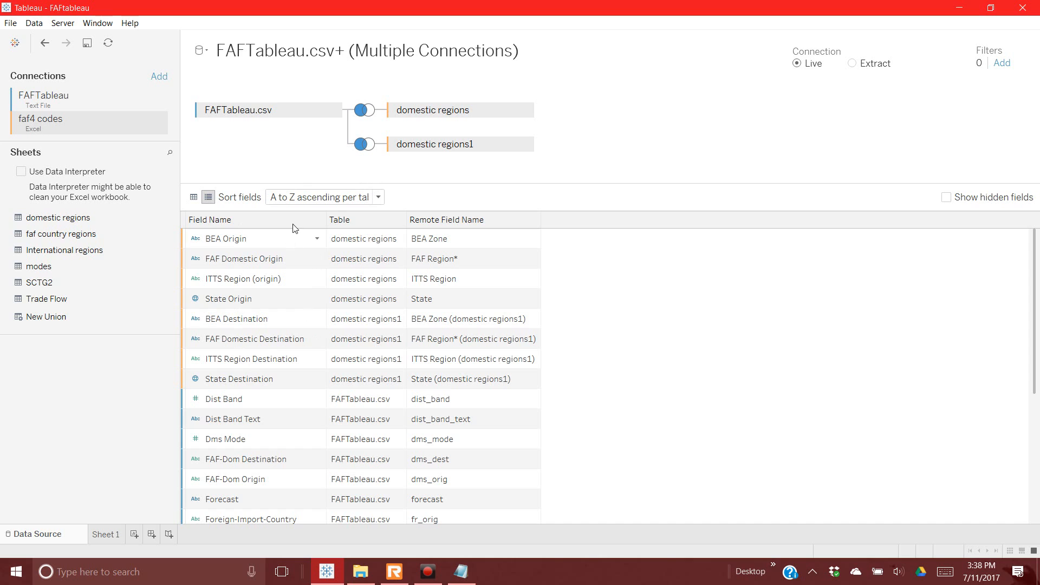
pyautogui.click(194, 197)
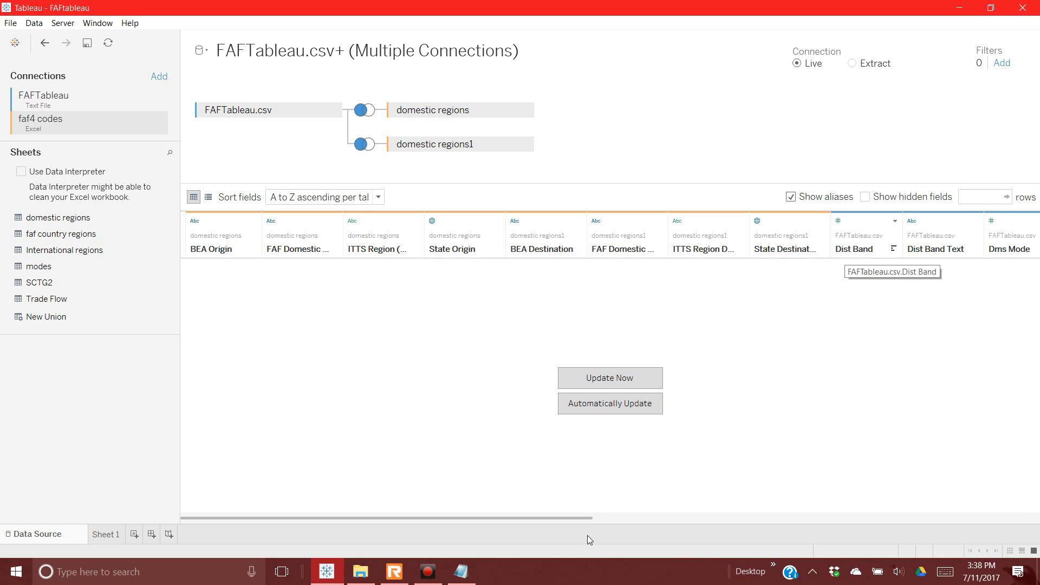
# Step: Change Fr Dest from a number to a String field and bring up its value aliases
pyautogui.click(607, 518)
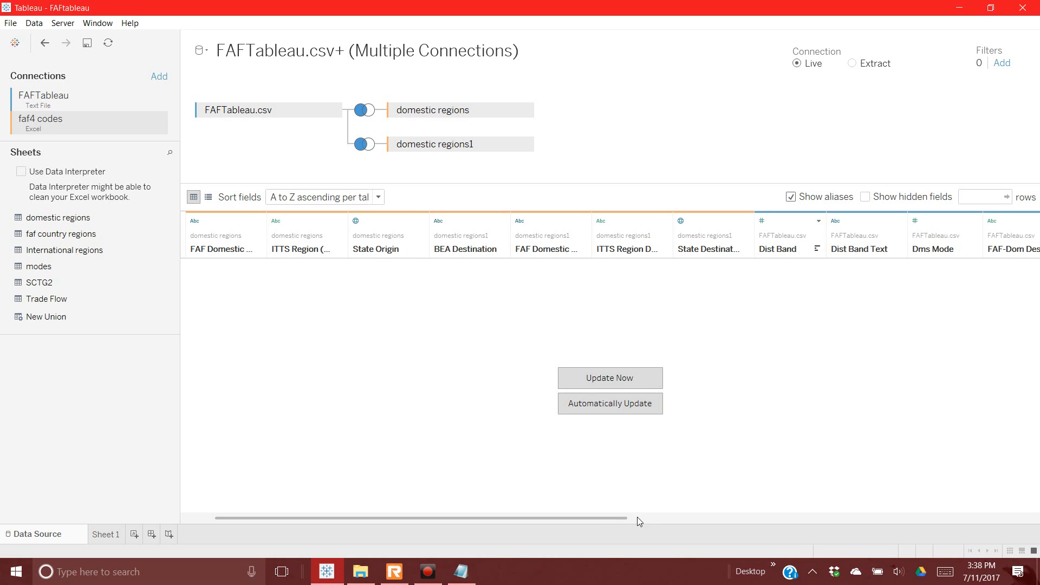
pyautogui.moveTo(638, 518); pyautogui.dragTo(889, 519)
pyautogui.click(775, 254)
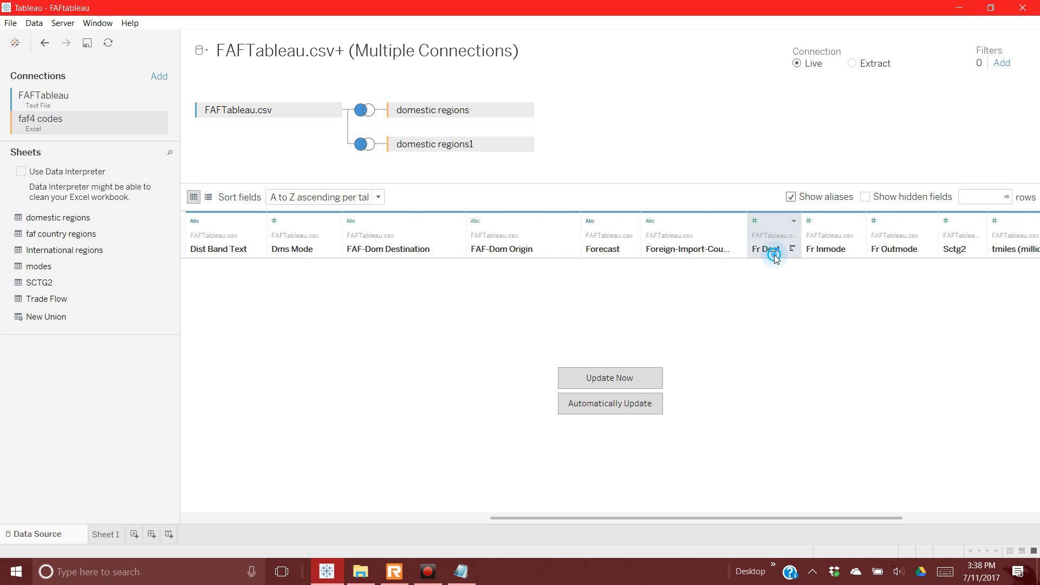
pyautogui.click(755, 221)
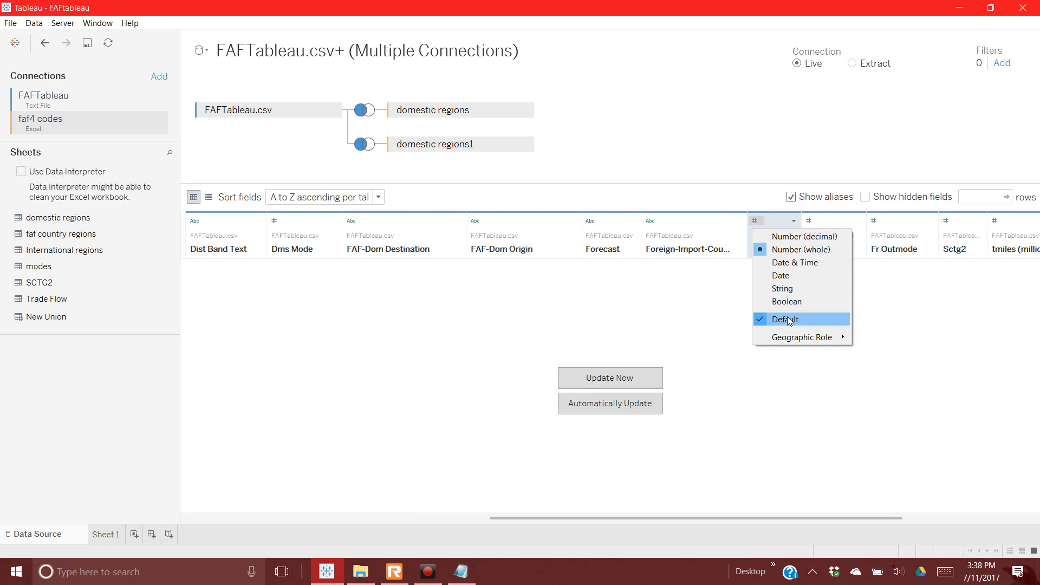
pyautogui.click(789, 289)
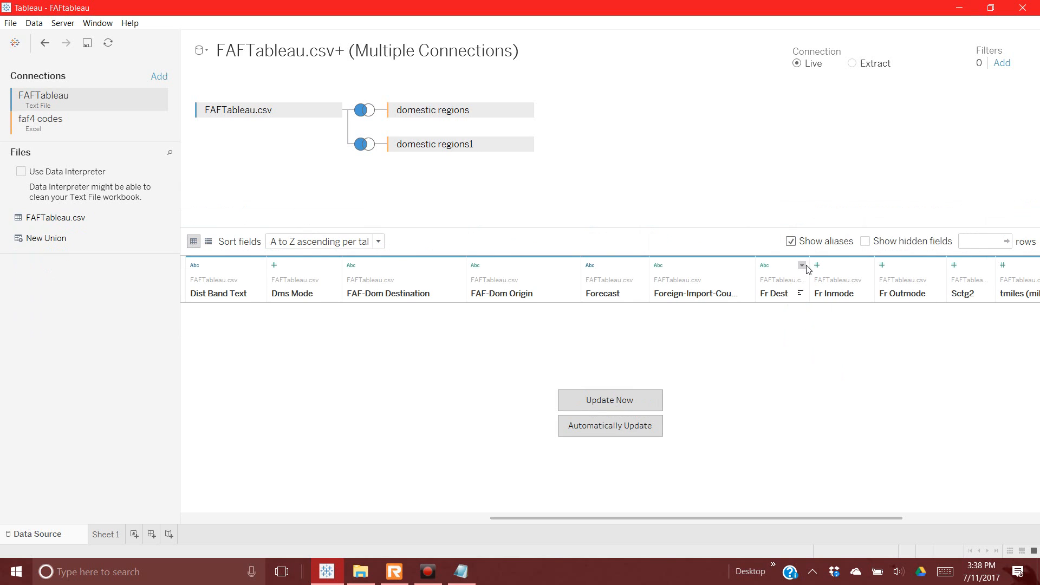
pyautogui.click(802, 265)
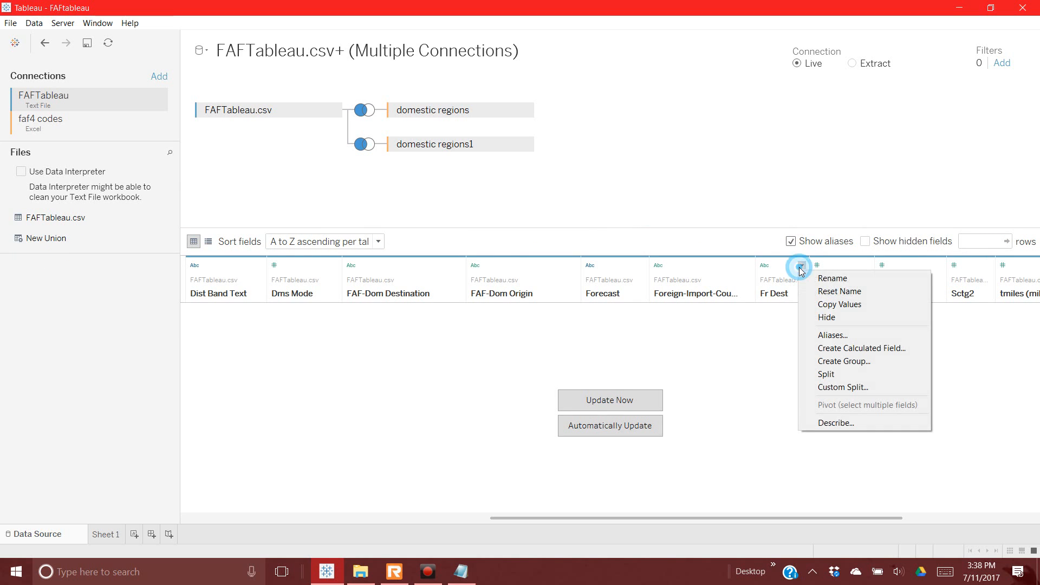
pyautogui.click(832, 334)
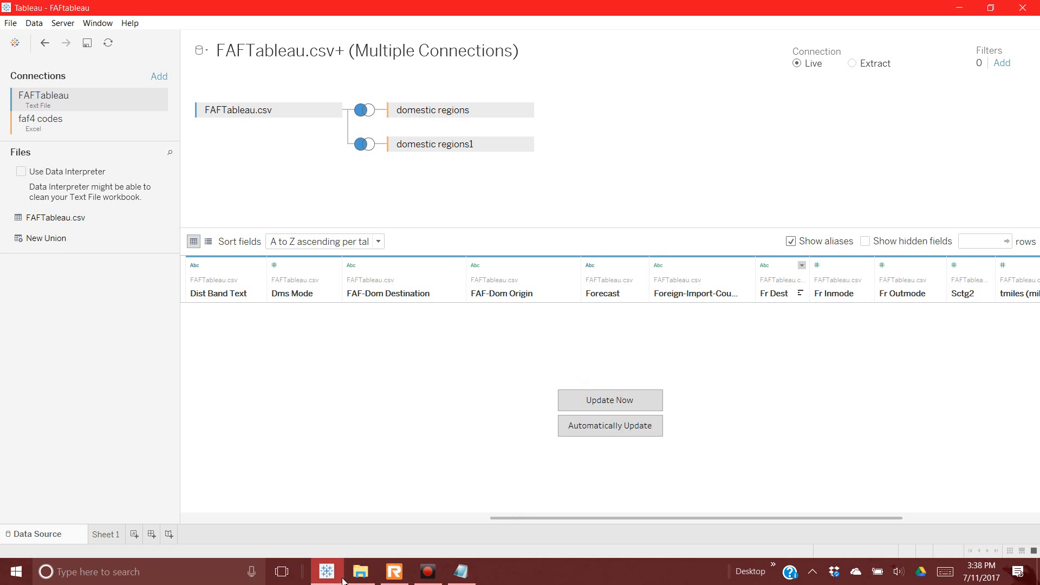
# Step: Open faf4 codes.xlsx from the faf 43 folder in Excel and minimize File Explorer
pyautogui.click(360, 576)
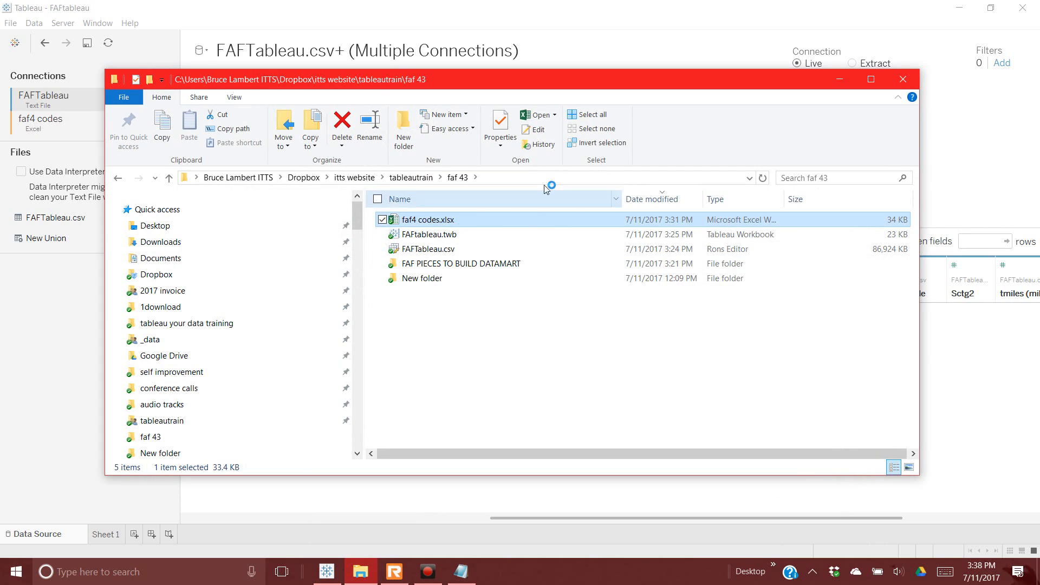
pyautogui.click(841, 81)
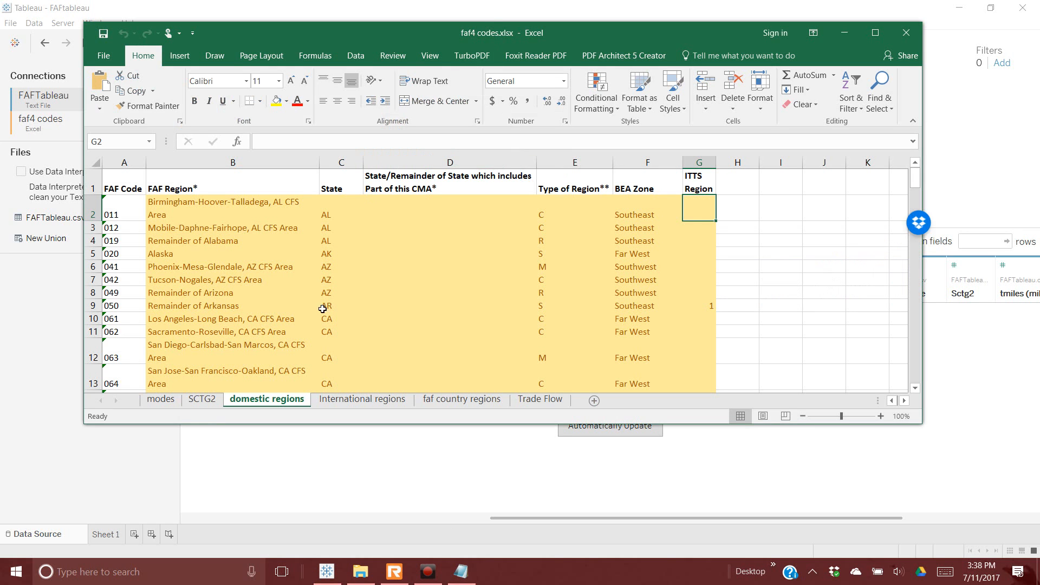
# Step: Show the International regions sheet (codes 801–808) and move Excel aside to reveal Tableau
pyautogui.click(349, 402)
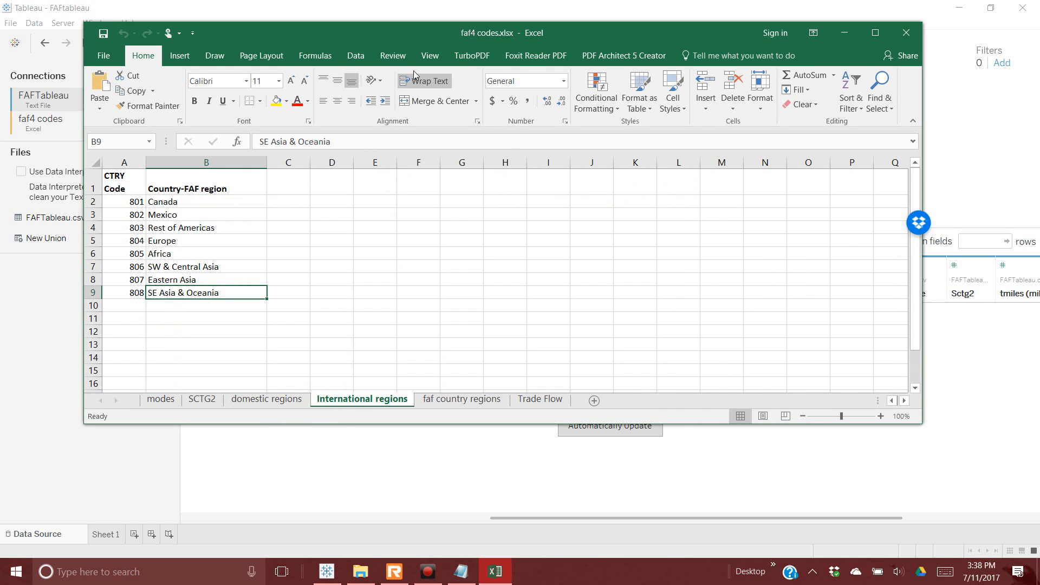
pyautogui.moveTo(452, 39); pyautogui.dragTo(1039, 57)
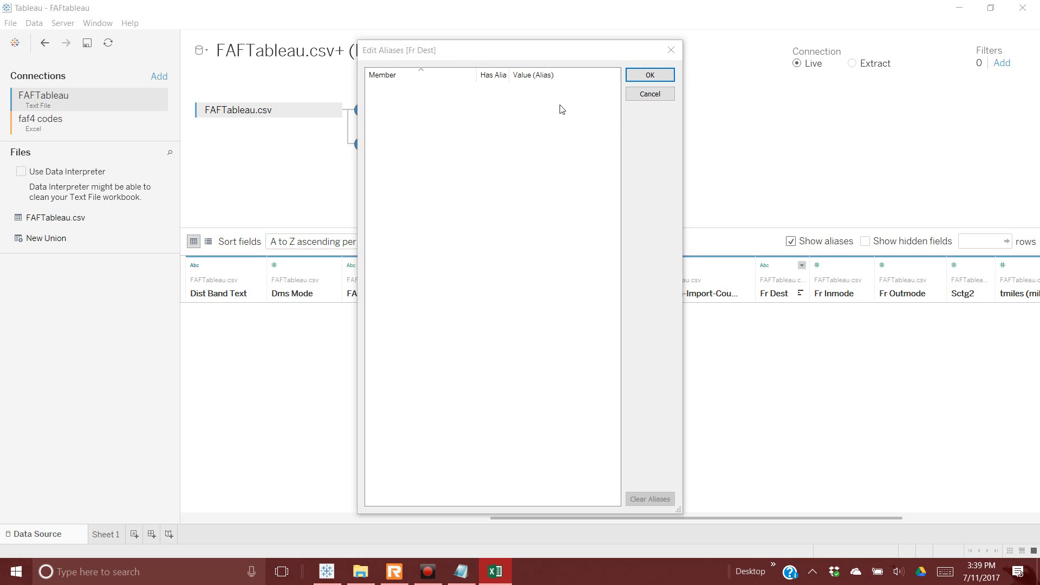
# Step: Close the empty Fr Dest aliases dialog and start loading the data preview with Update Now
pyautogui.moveTo(536, 50); pyautogui.dragTo(548, 94)
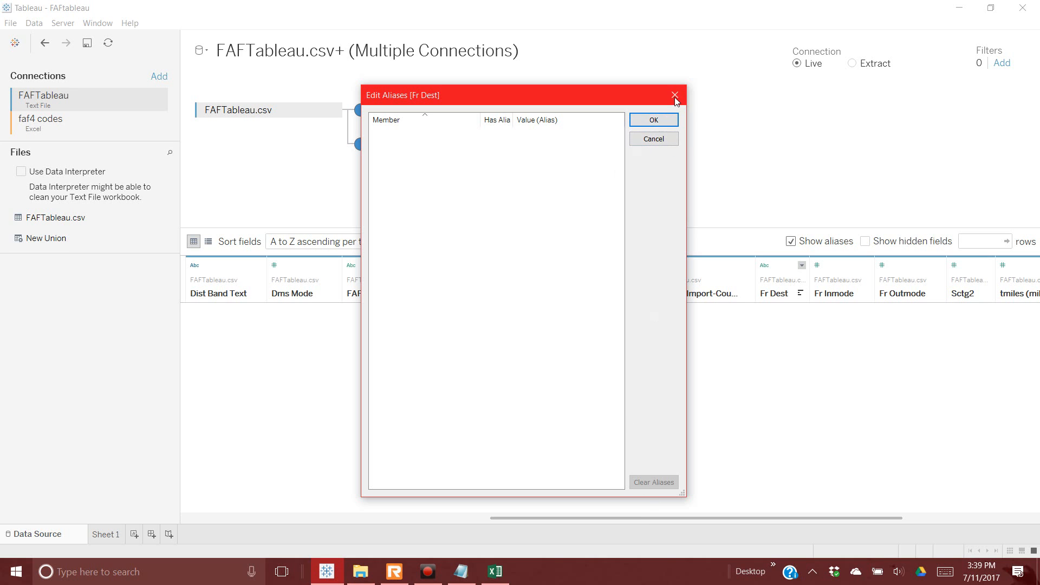
pyautogui.click(640, 139)
pyautogui.click(634, 398)
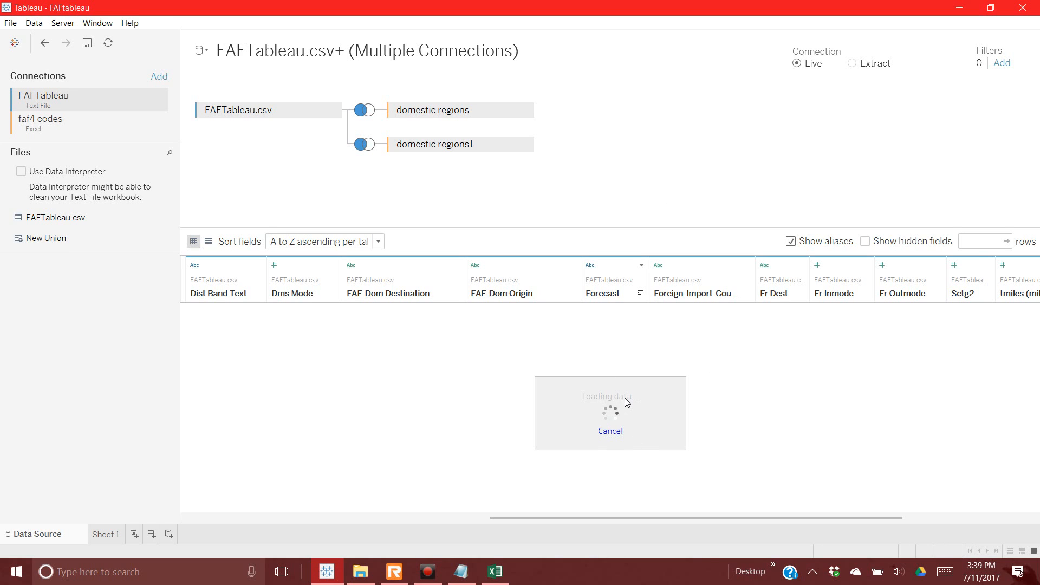
# Step: Limit the preview to 1200 rows, reload it, and scroll back to the first columns
pyautogui.click(985, 241)
pyautogui.write('1200')
pyautogui.press('Return')
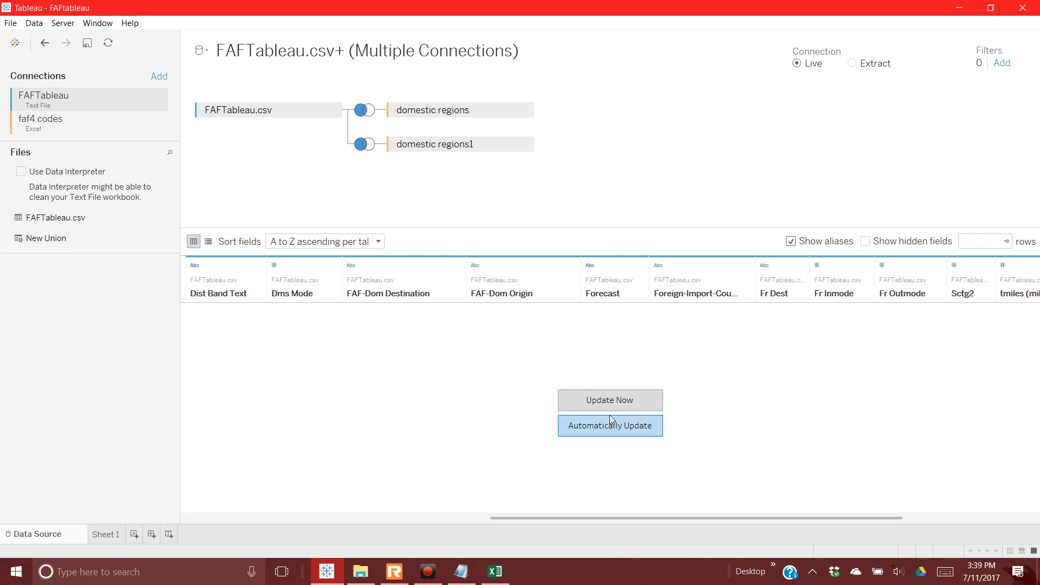
pyautogui.click(607, 400)
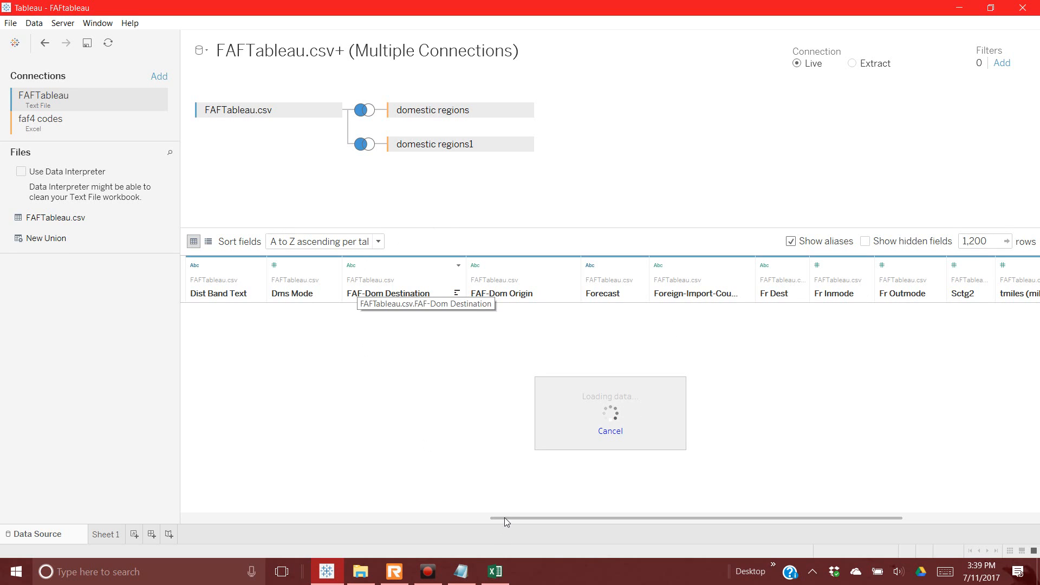
pyautogui.moveTo(506, 517); pyautogui.dragTo(179, 508)
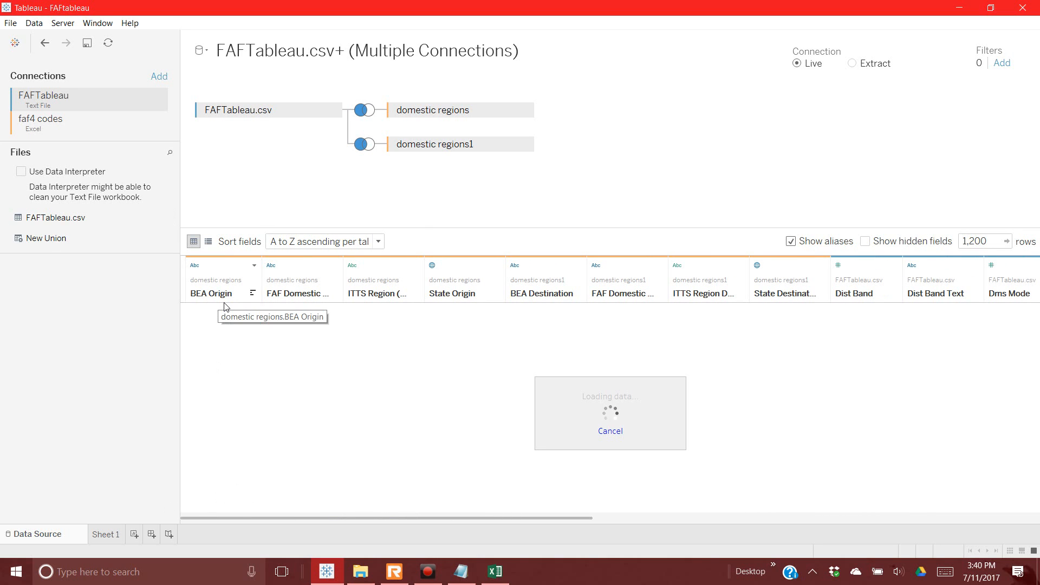
pyautogui.click(364, 112)
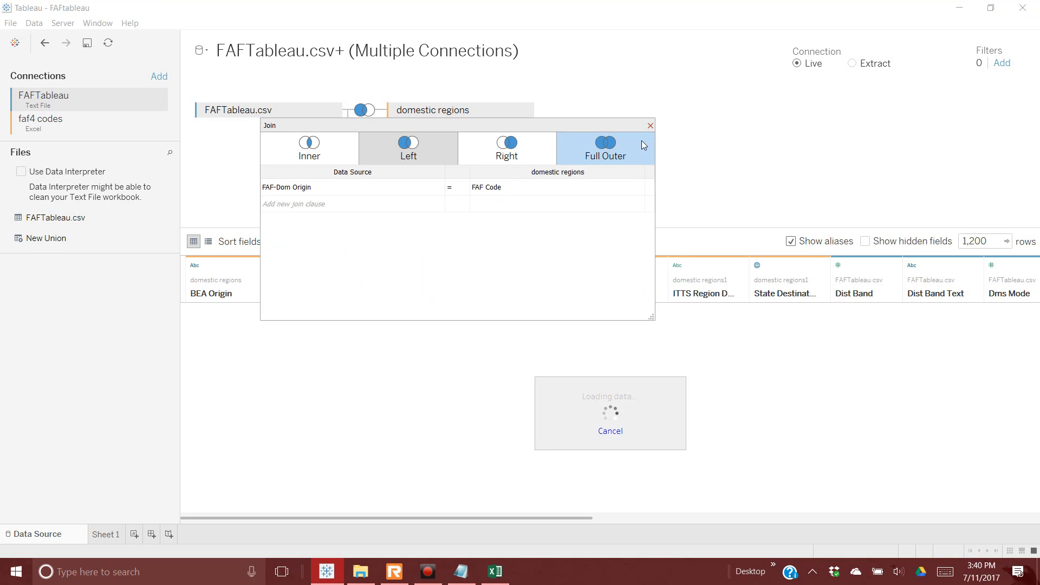
pyautogui.click(651, 125)
pyautogui.click(367, 144)
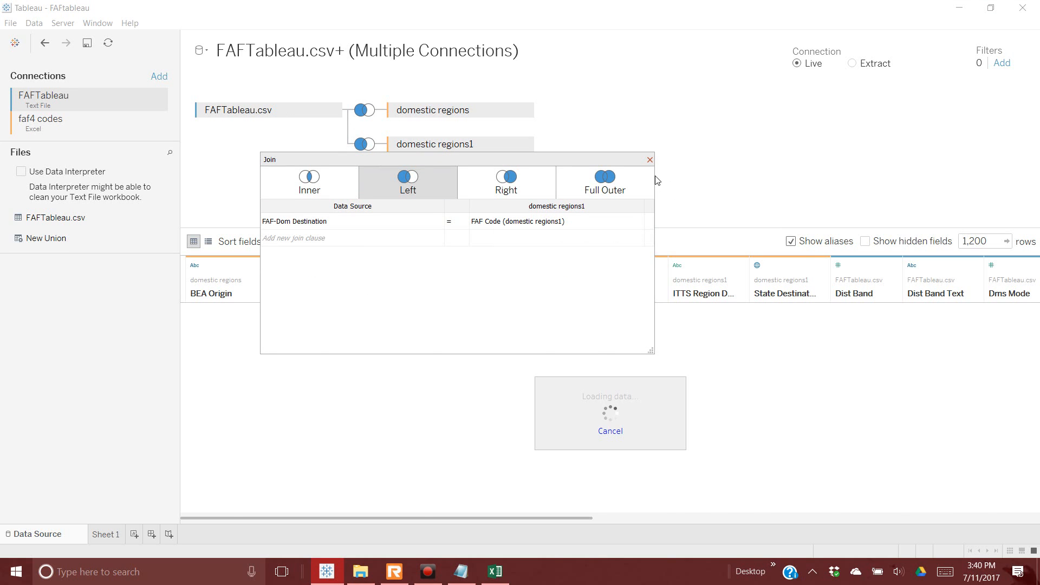
pyautogui.click(650, 159)
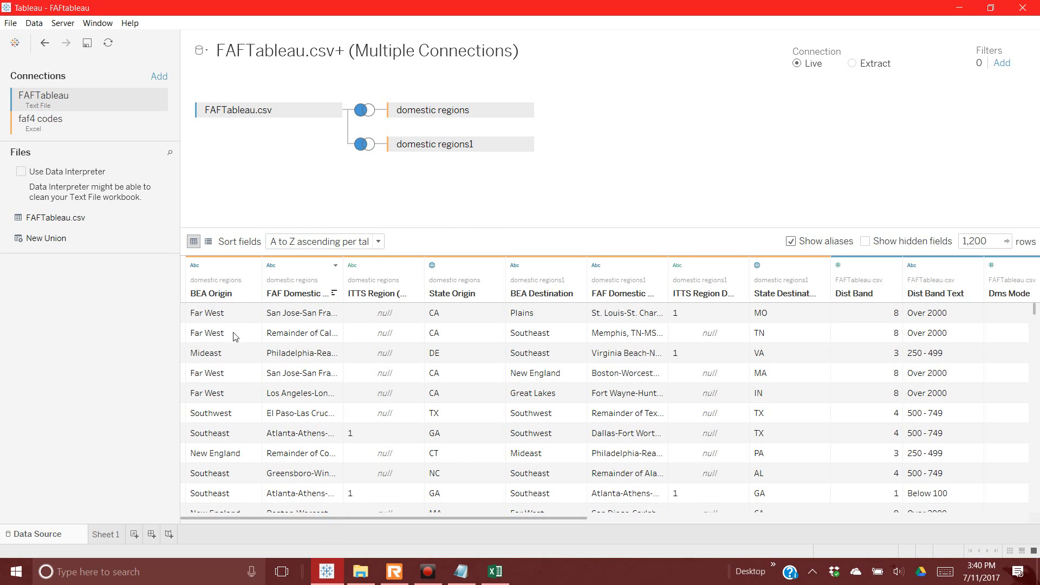
# Step: Widen the FAF Domestic Origin and ITTS Region (origin) columns, then reopen Fr Dest's aliases
pyautogui.moveTo(351, 282); pyautogui.dragTo(443, 283)
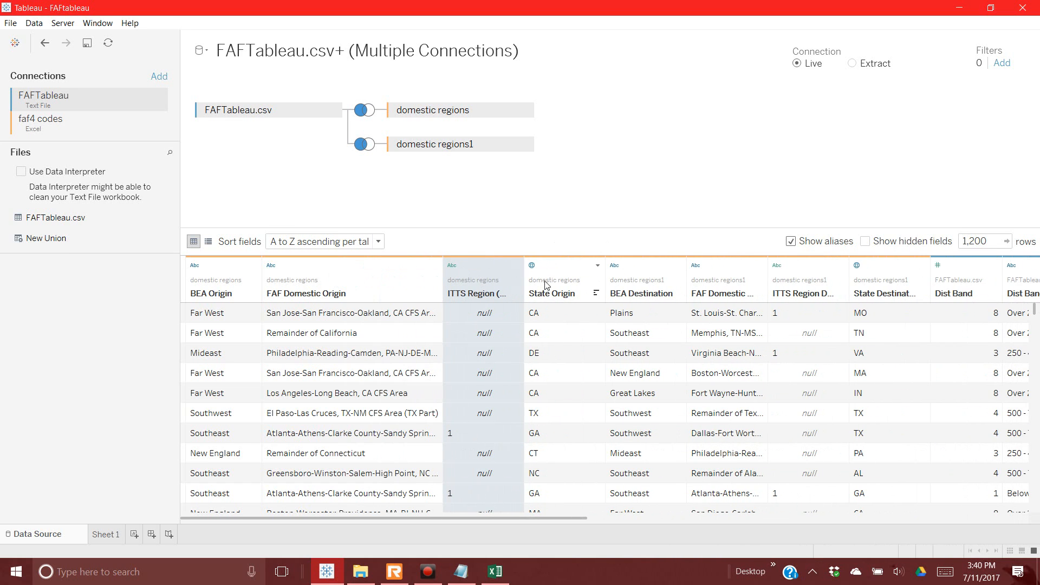
pyautogui.moveTo(524, 288); pyautogui.dragTo(590, 288)
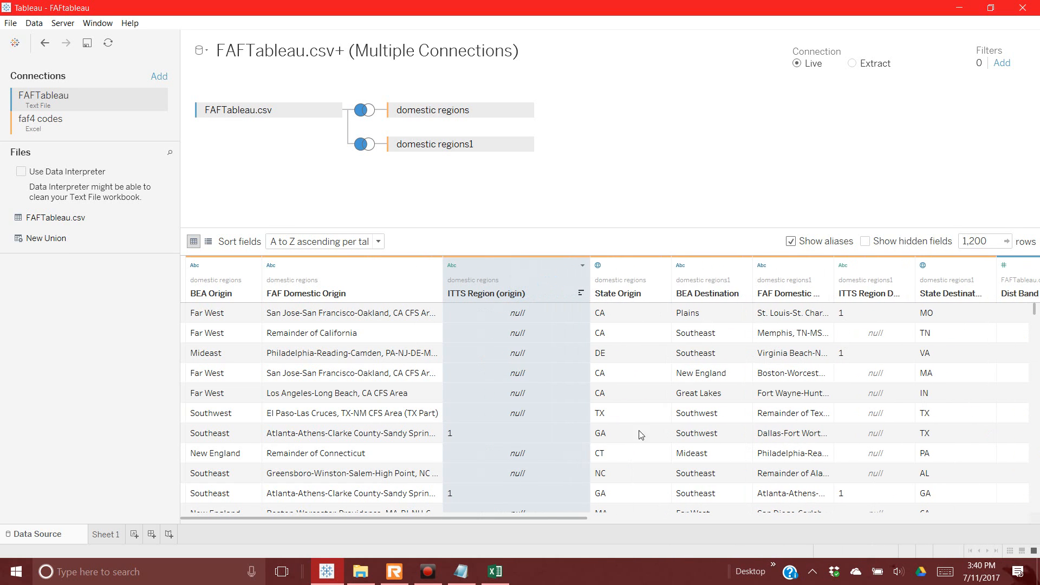
pyautogui.moveTo(583, 519); pyautogui.dragTo(774, 530)
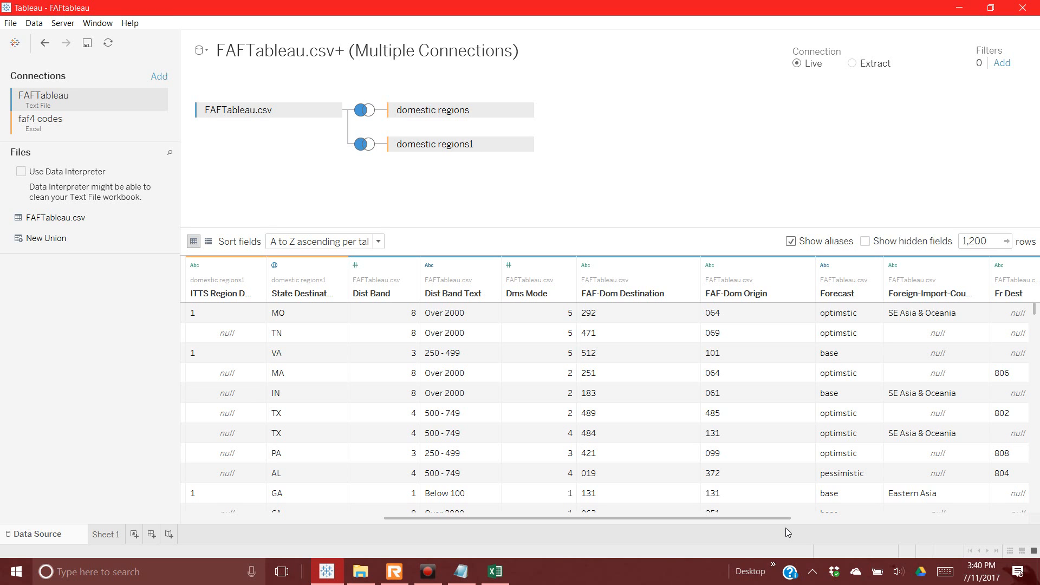
pyautogui.moveTo(786, 528); pyautogui.dragTo(880, 525)
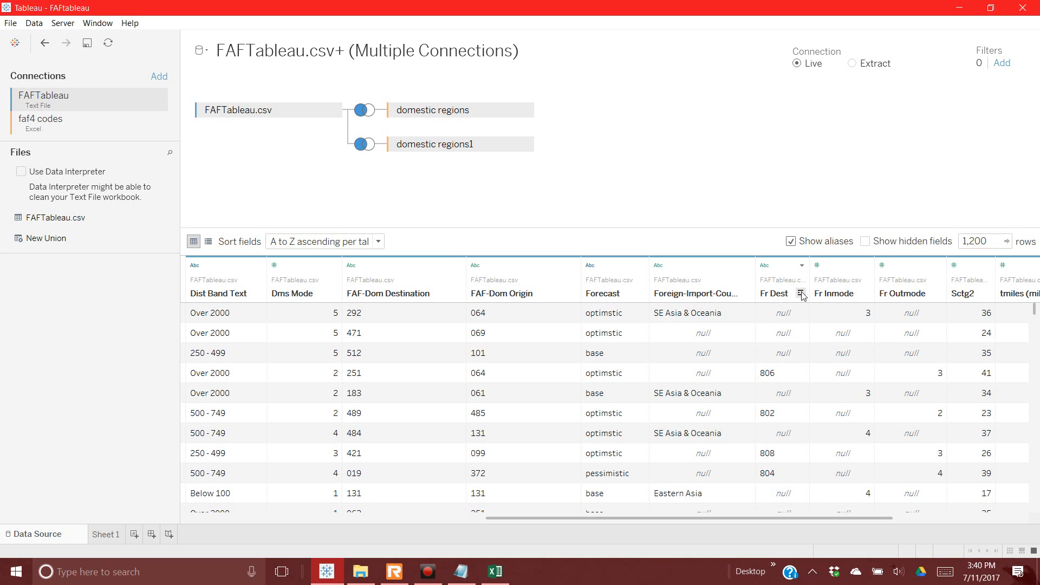
pyautogui.click(802, 265)
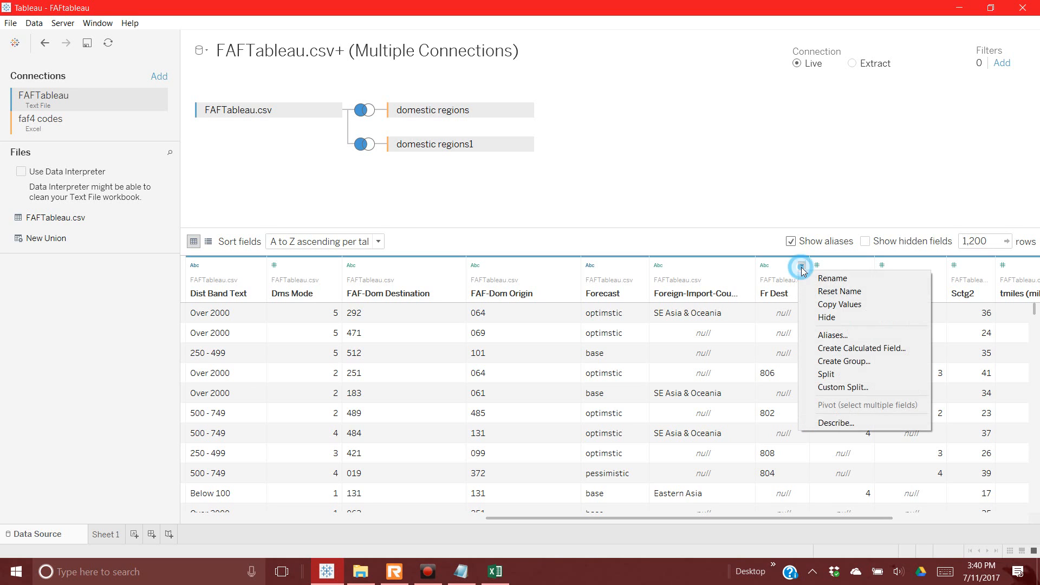
pyautogui.click(829, 336)
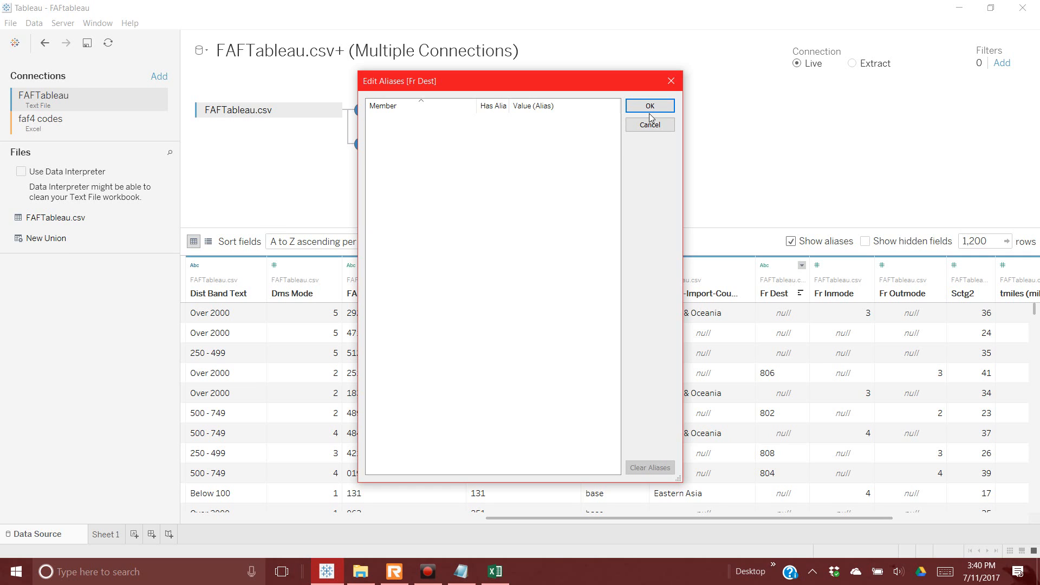
# Step: Close the empty Fr Dest alias editor without making any changes
pyautogui.click(390, 111)
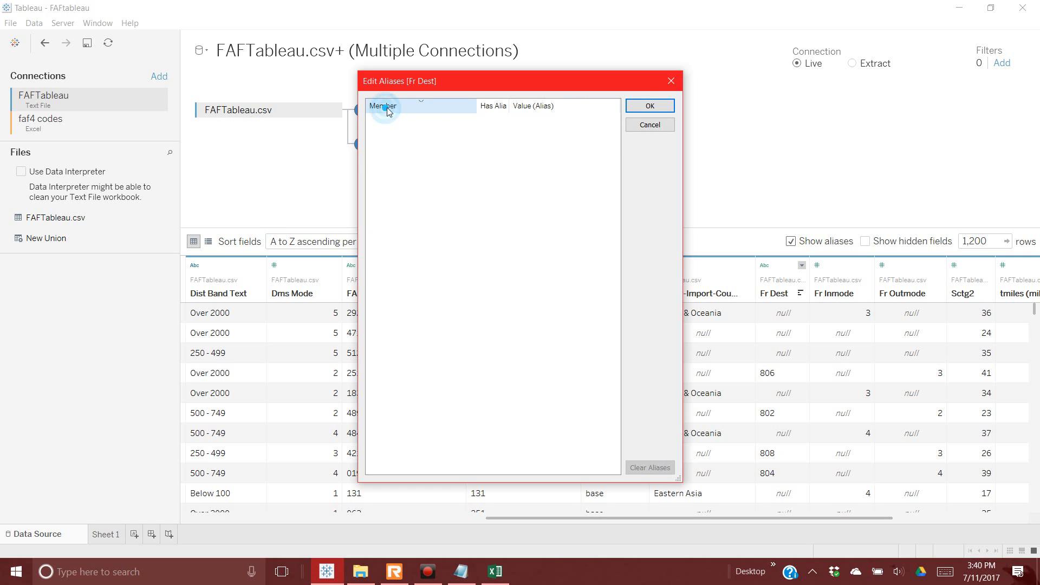
pyautogui.click(656, 125)
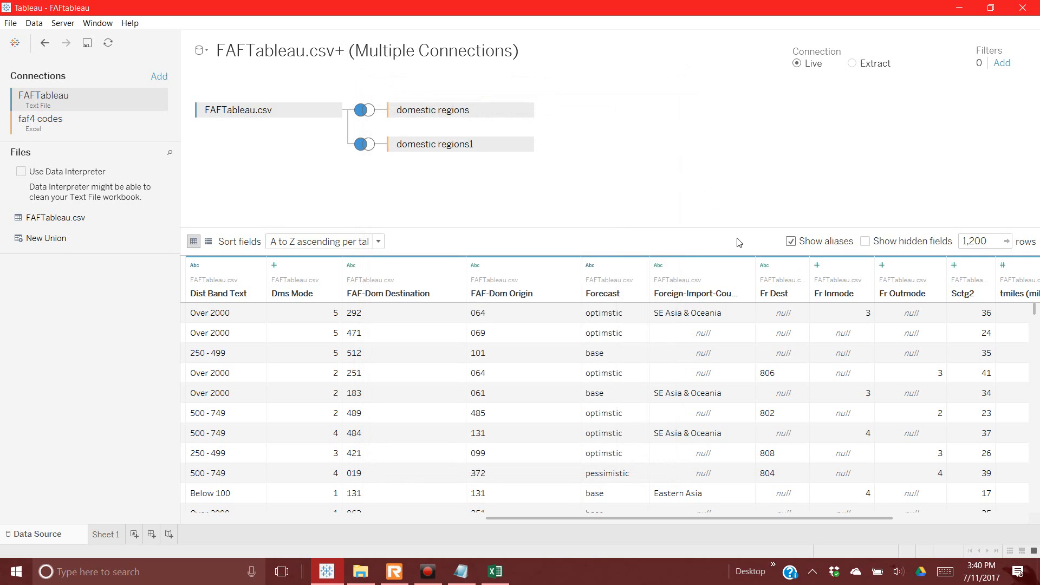
pyautogui.click(768, 287)
pyautogui.rightClick(767, 287)
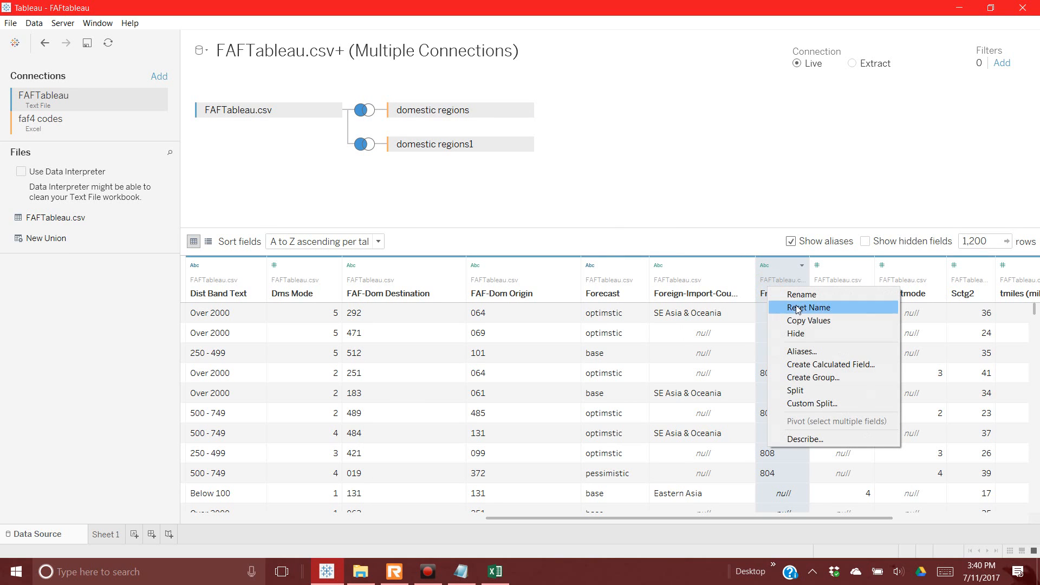
pyautogui.click(796, 351)
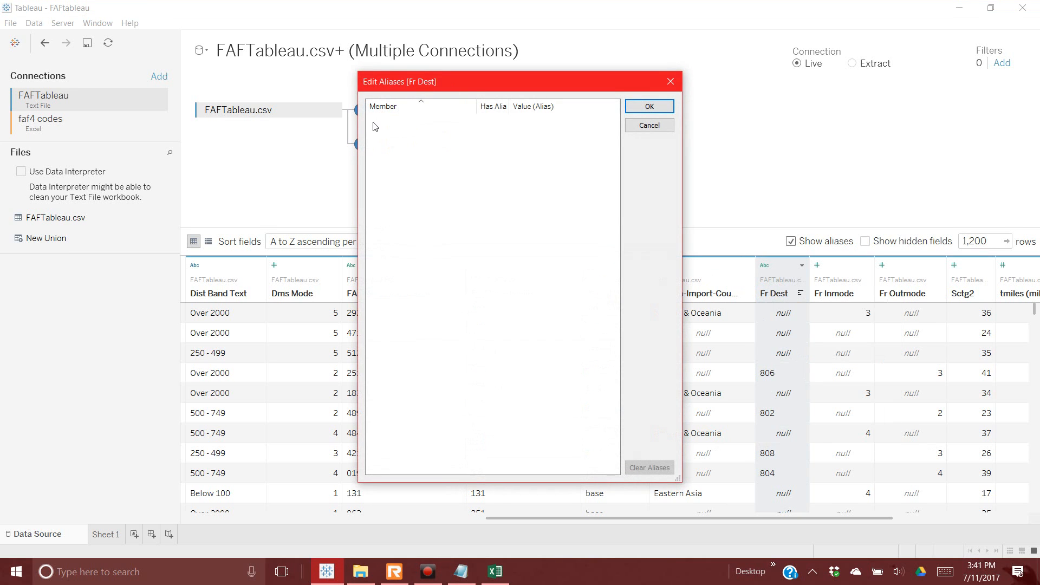
pyautogui.click(649, 108)
# Step: Change the Fr Inmode field from a whole number to a String field
pyautogui.click(817, 266)
pyautogui.rightClick(817, 266)
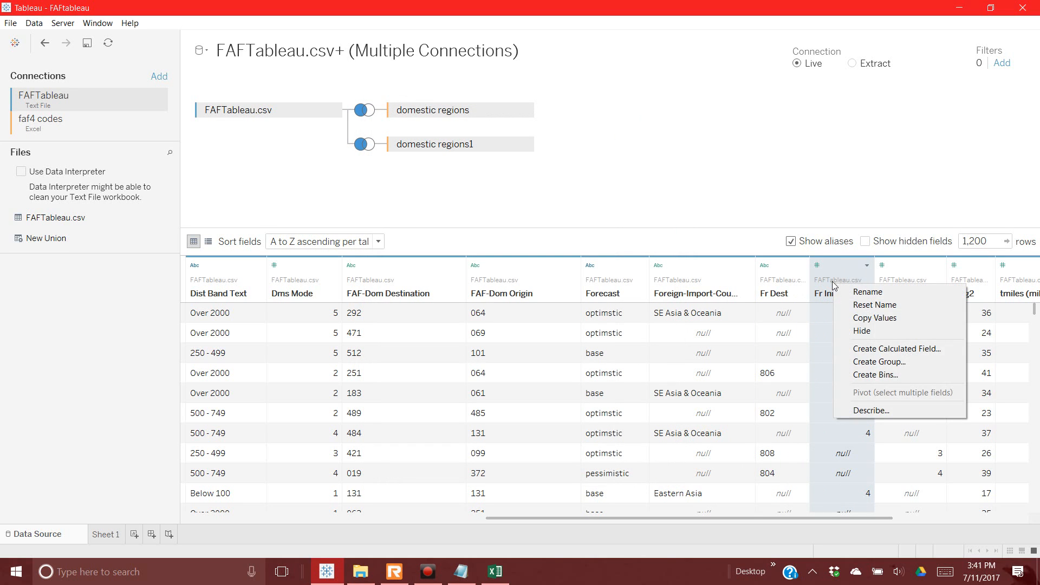
pyautogui.click(816, 266)
pyautogui.click(817, 266)
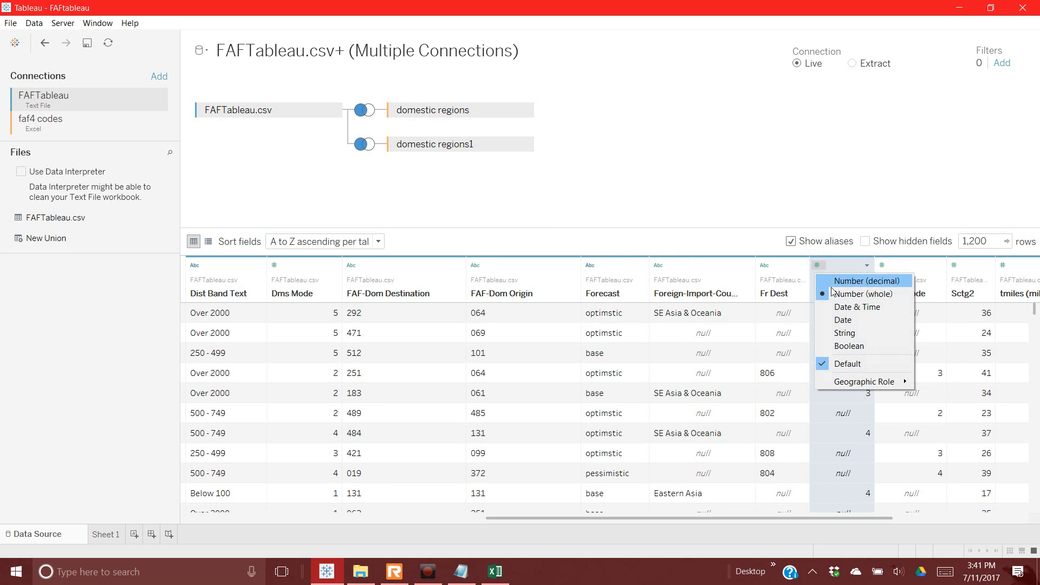
pyautogui.click(846, 333)
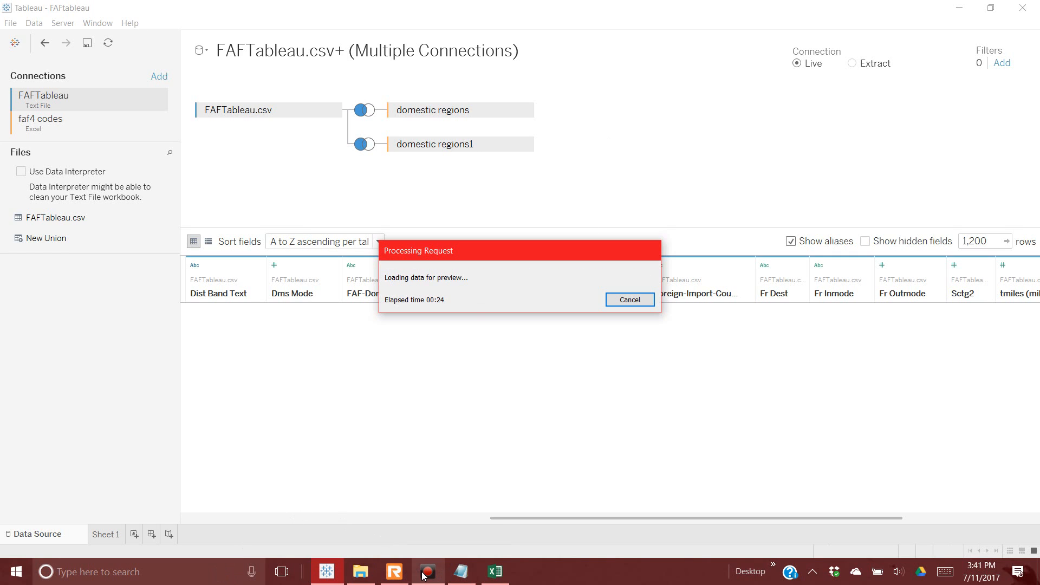
pyautogui.moveTo(428, 576)
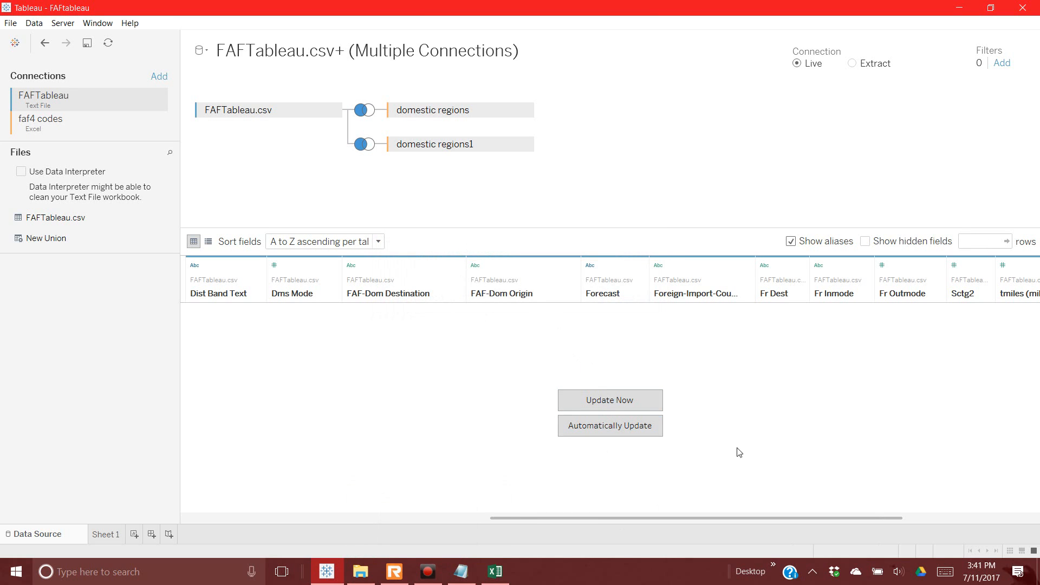
# Step: Convert Fr Outmode and Sctg2 from number fields to String fields
pyautogui.click(882, 266)
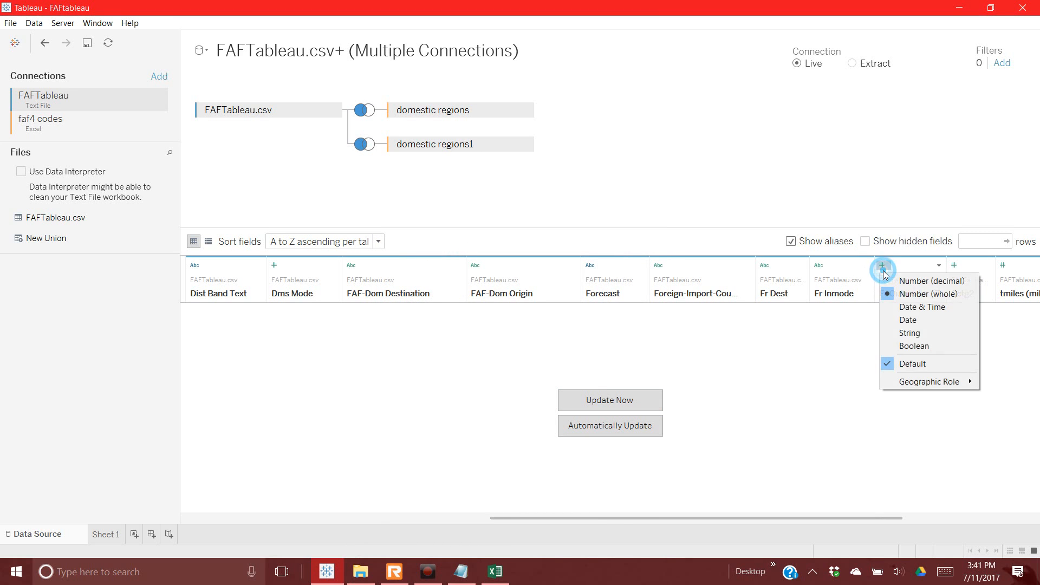
pyautogui.click(900, 332)
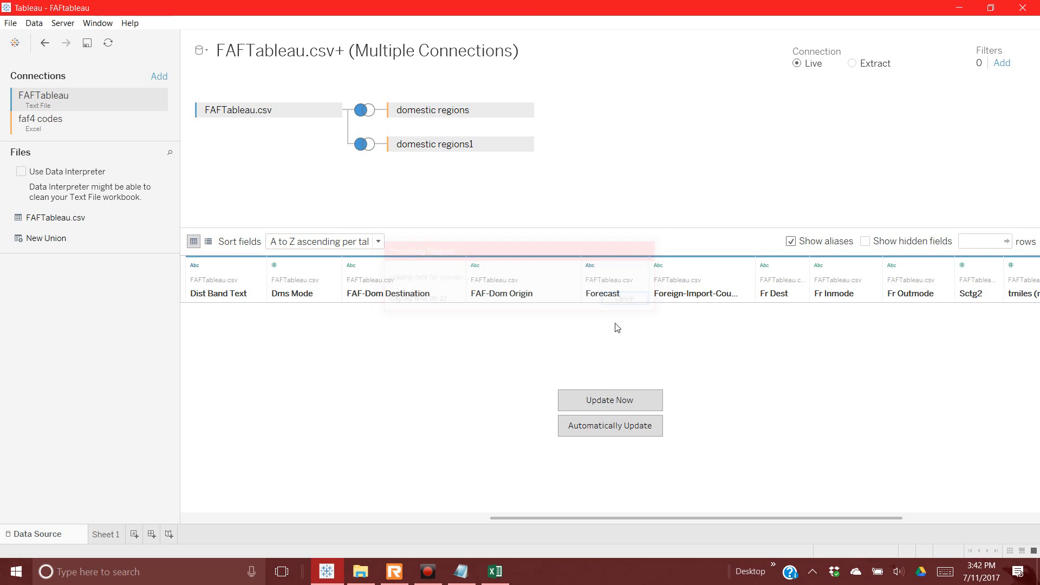
pyautogui.click(963, 265)
pyautogui.click(966, 331)
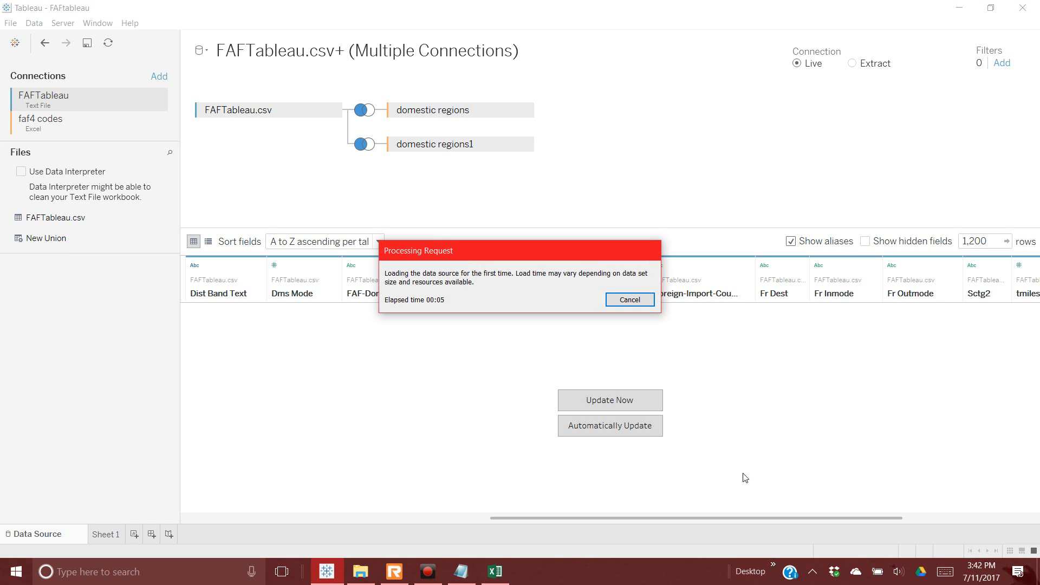
pyautogui.click(209, 242)
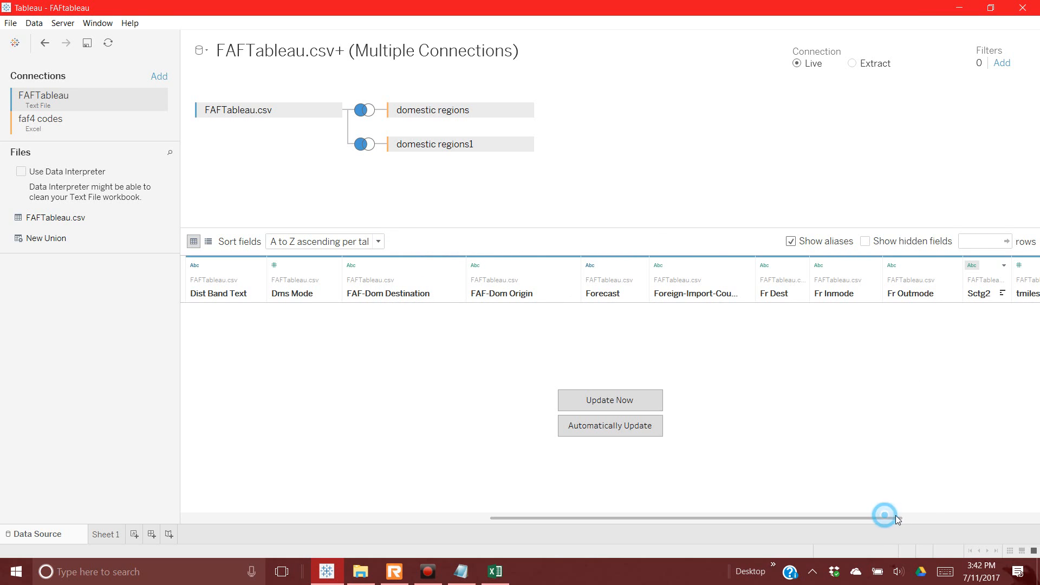
# Step: Scroll back across the grid and switch to the list of field names, tables and remote names
pyautogui.moveTo(883, 516); pyautogui.dragTo(1034, 522)
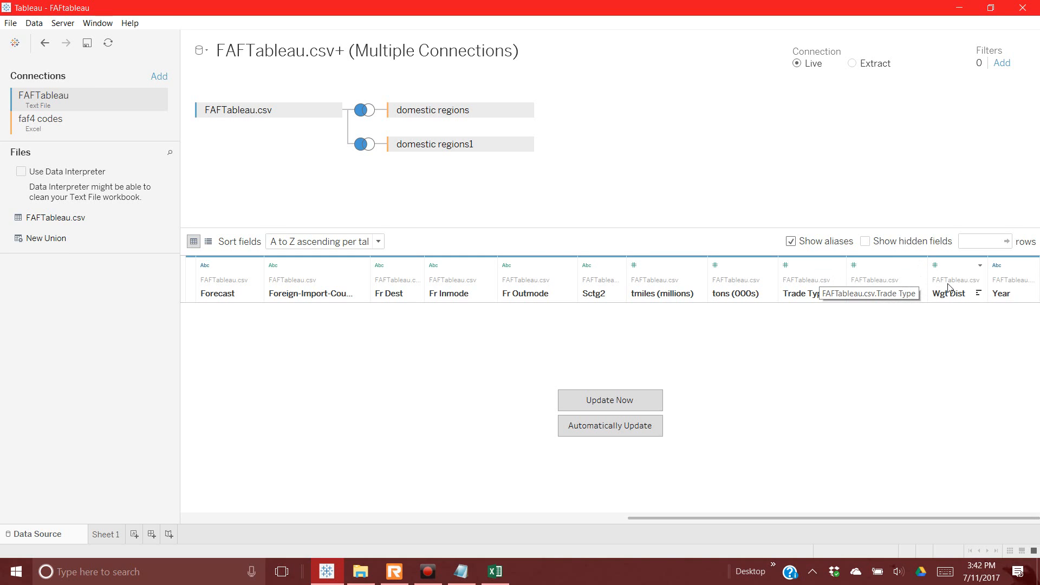
pyautogui.click(980, 265)
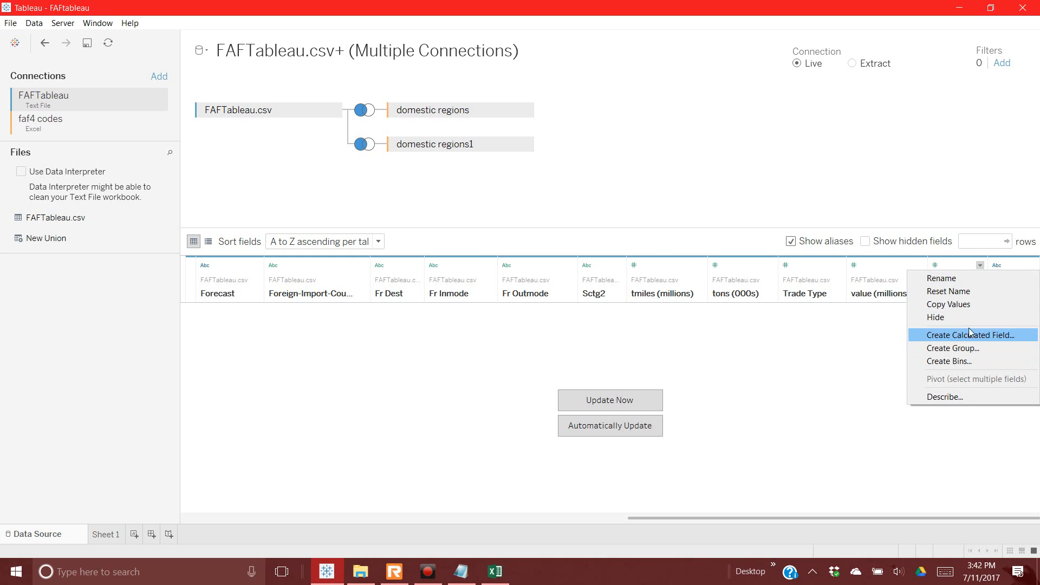
pyautogui.click(886, 356)
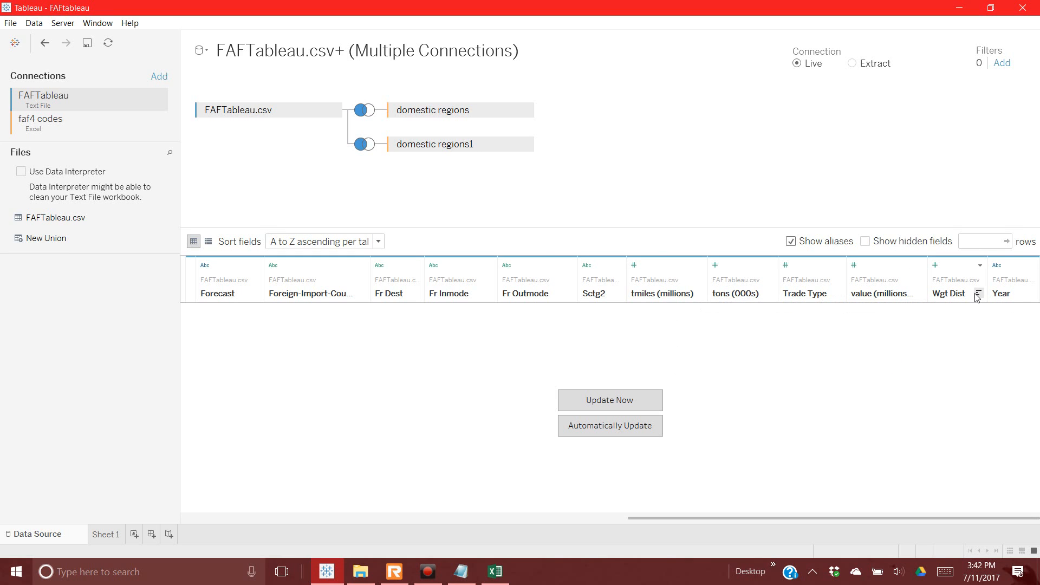
pyautogui.click(786, 519)
pyautogui.moveTo(786, 520); pyautogui.dragTo(407, 484)
pyautogui.click(208, 242)
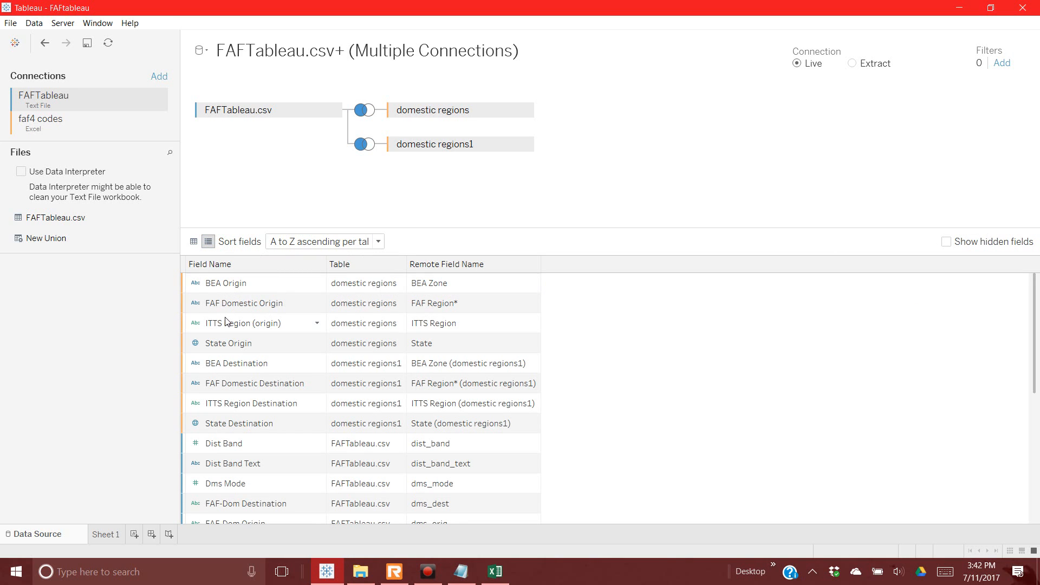
# Step: Change the Trade Type field's data type from whole number to String in the grid view
pyautogui.scroll(-5, 228, 354)
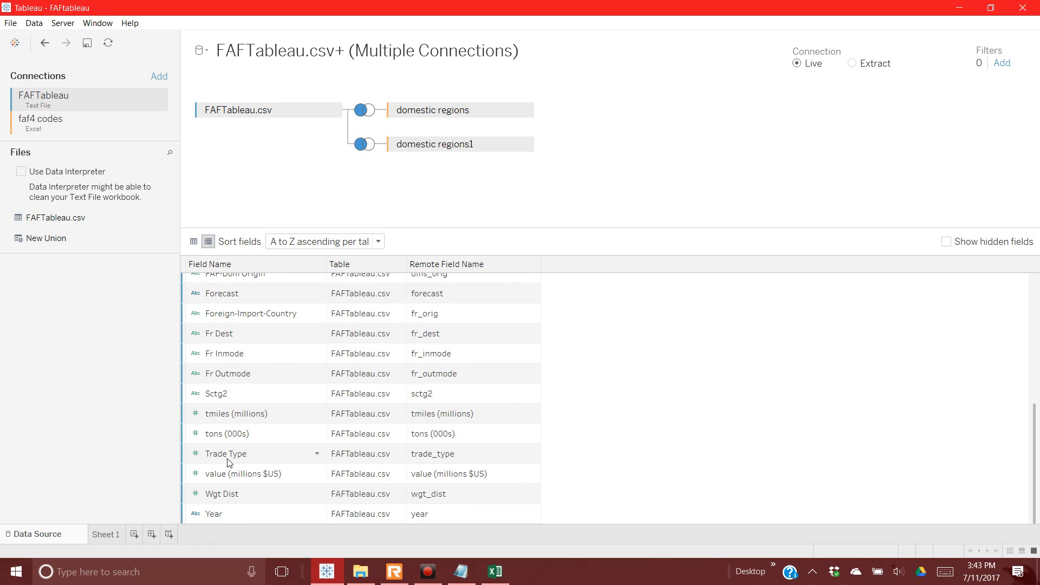
pyautogui.click(317, 453)
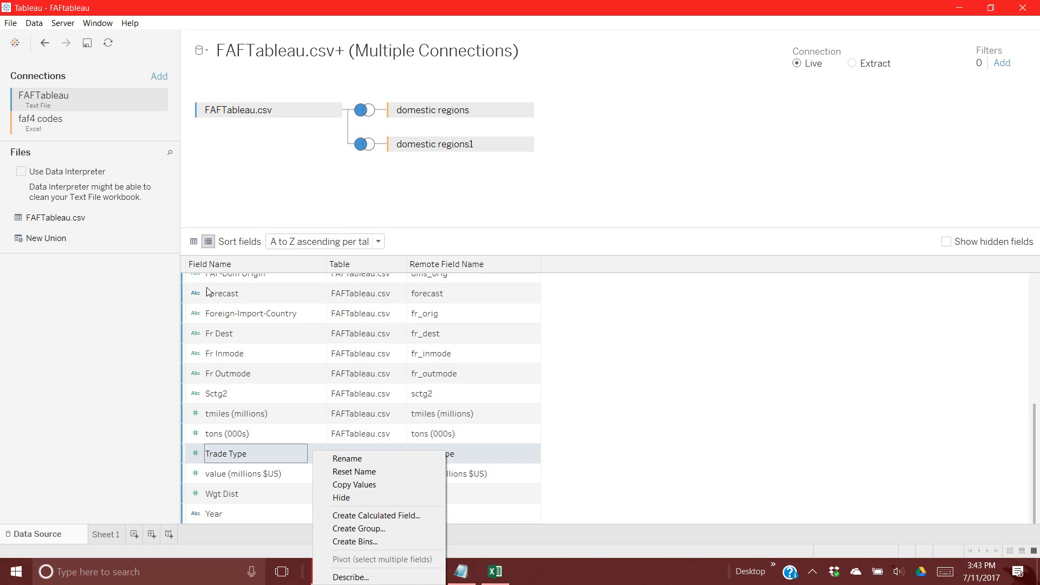
pyautogui.click(194, 243)
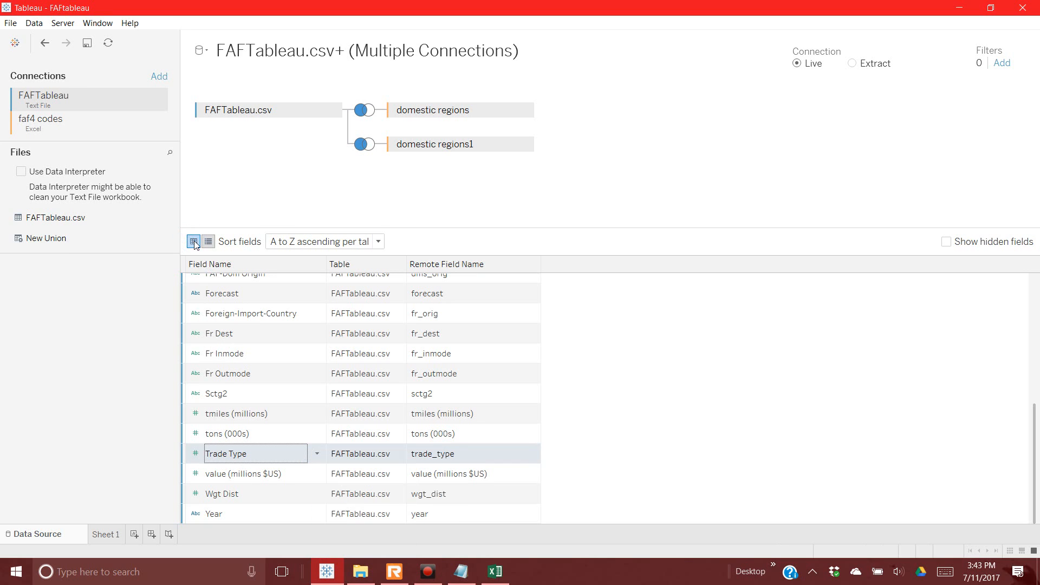
pyautogui.click(194, 242)
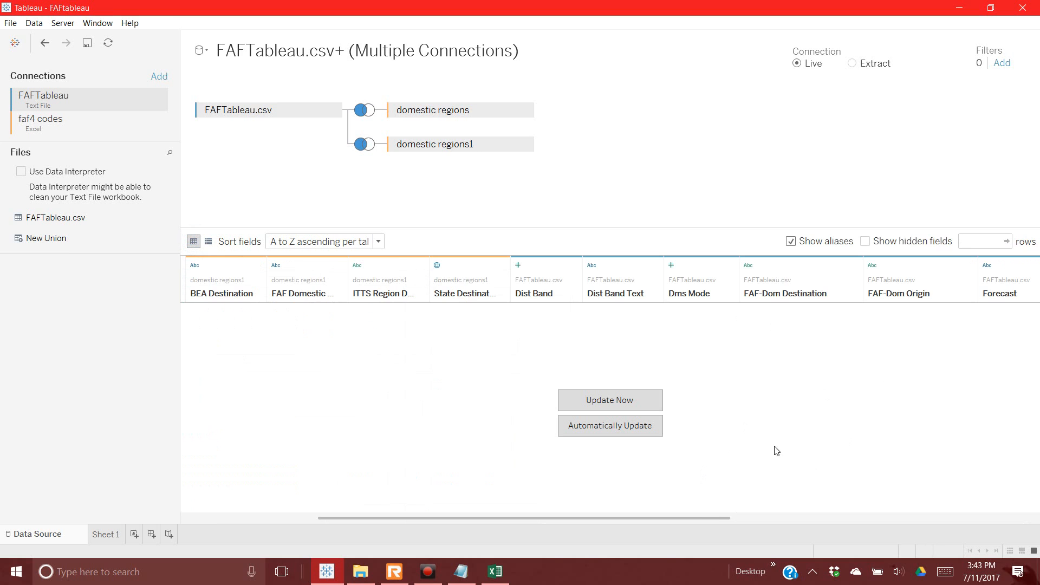
pyautogui.moveTo(723, 518); pyautogui.dragTo(1035, 525)
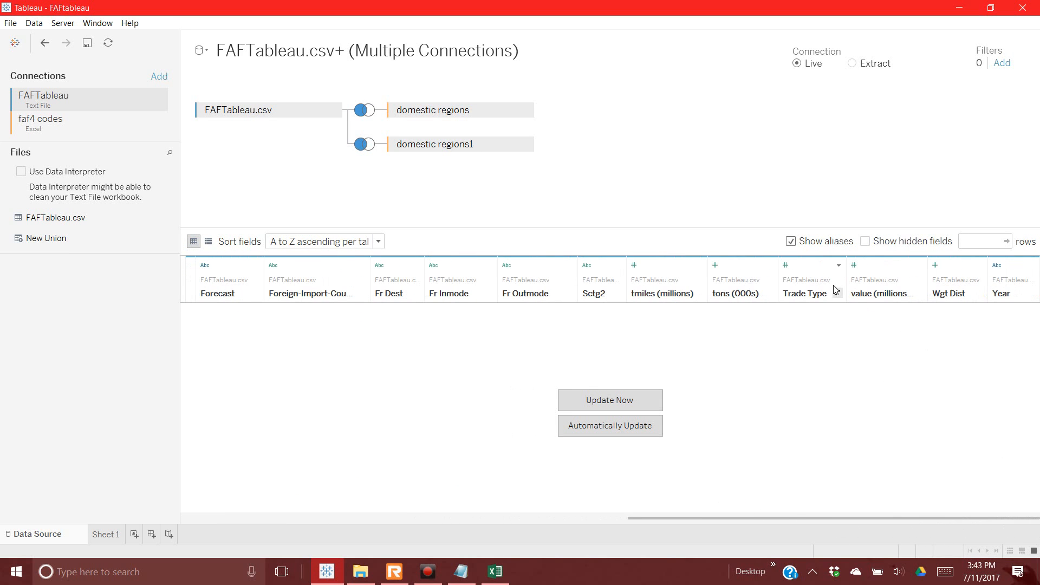
pyautogui.click(786, 265)
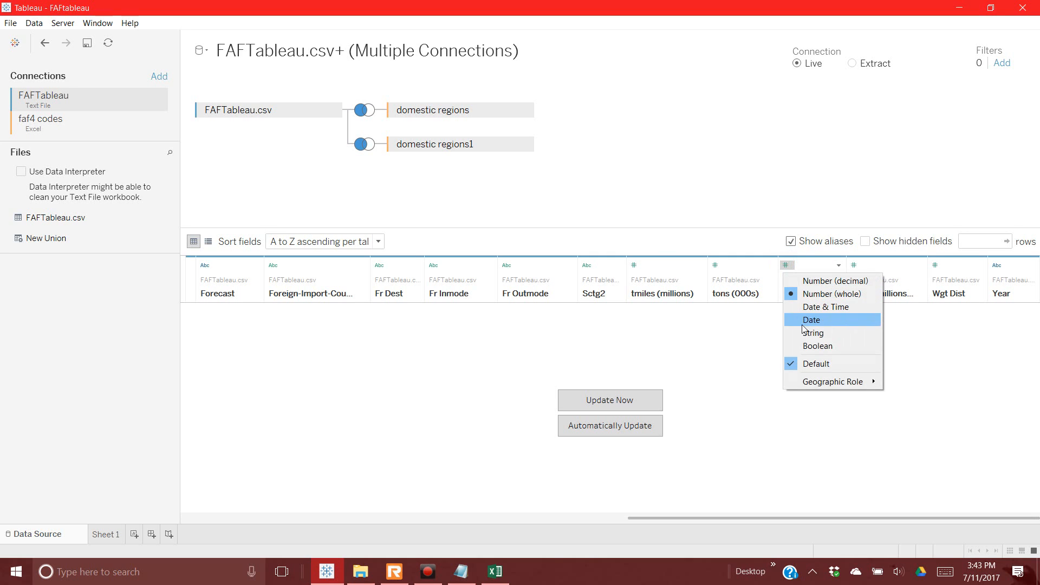
pyautogui.click(865, 332)
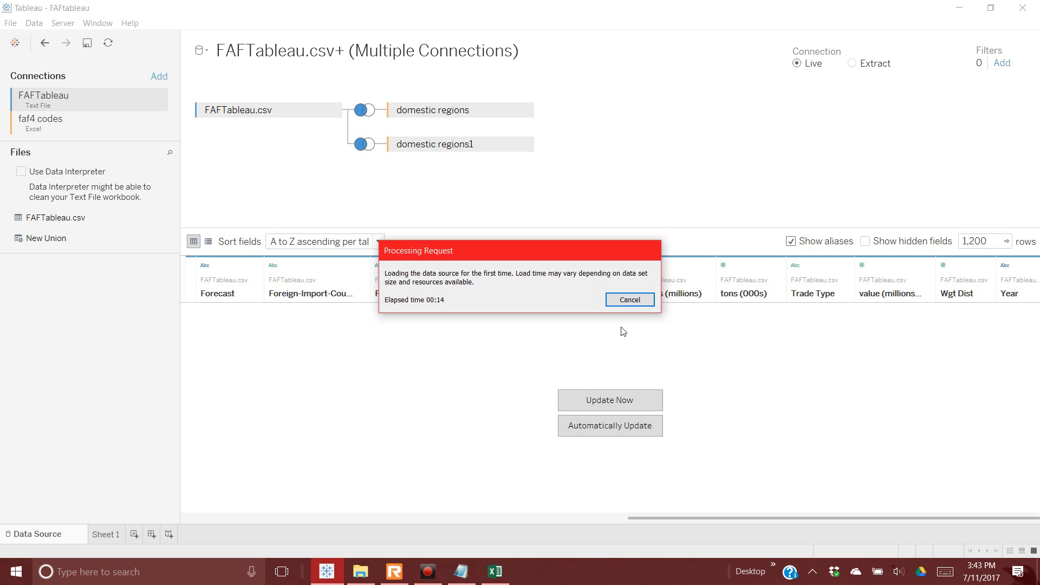
pyautogui.moveTo(439, 569)
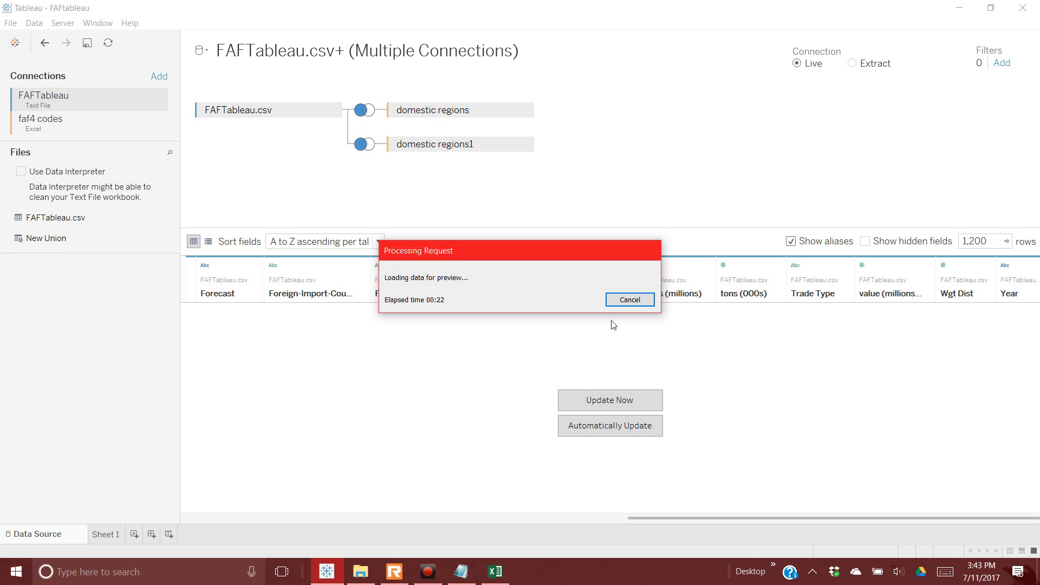
# Step: Alias Trade Type values 1, 2 and 3 as Domestic, Imports and Exports and apply
pyautogui.click(847, 265)
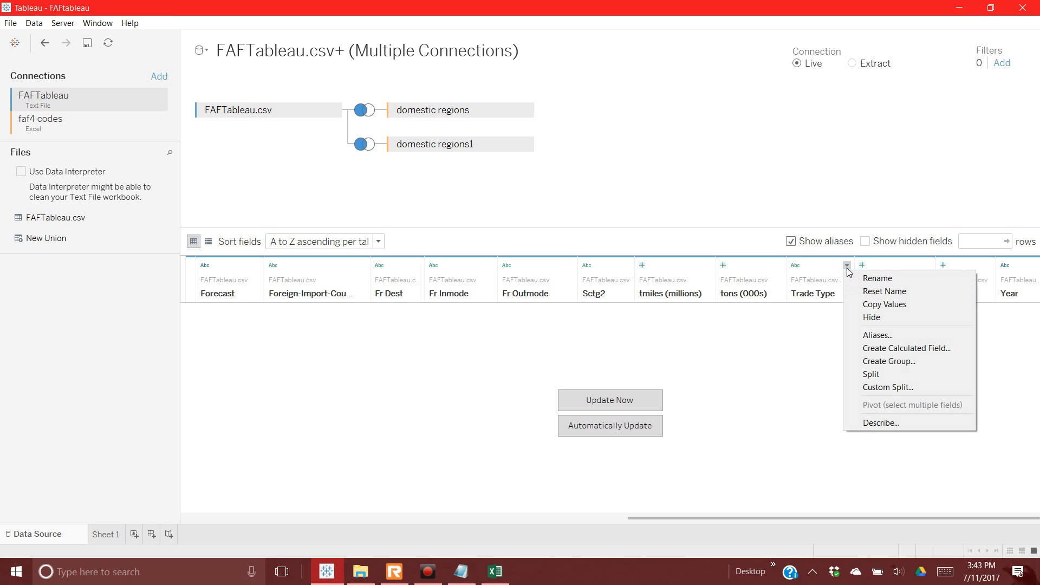
pyautogui.click(867, 336)
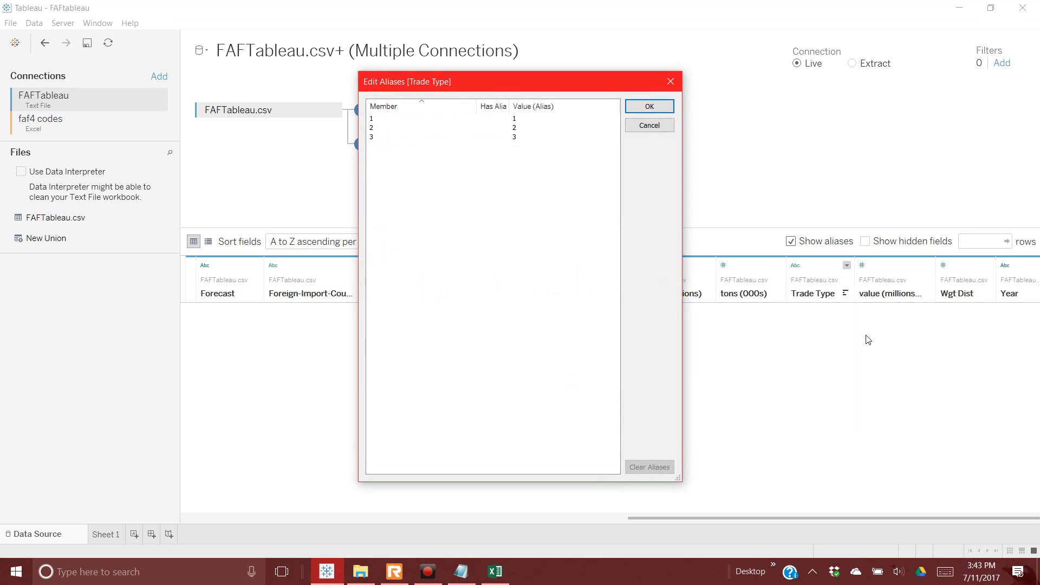
pyautogui.doubleClick(540, 119)
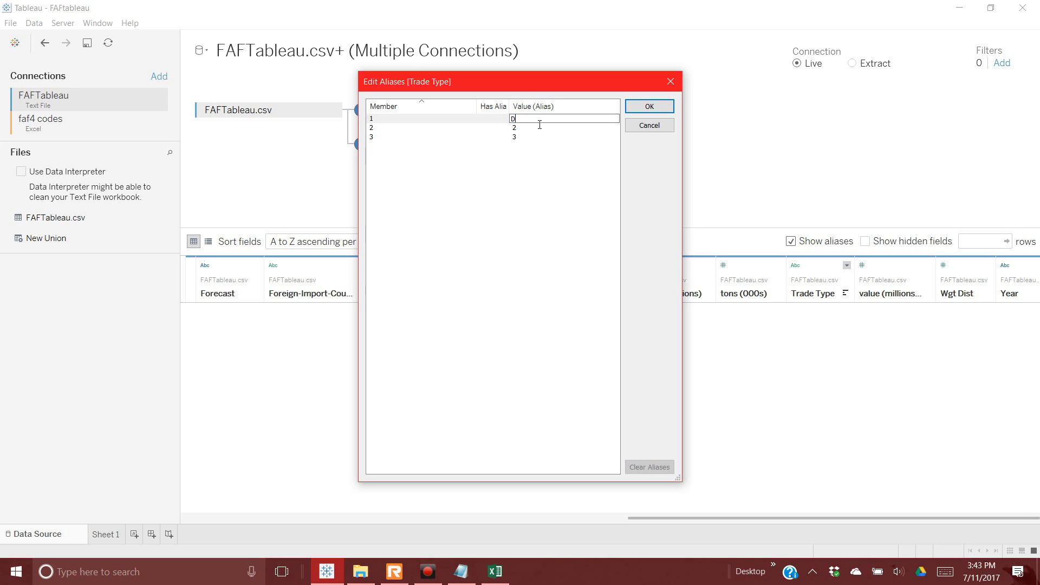
pyautogui.write('Domestic')
pyautogui.press('Return')
pyautogui.write('I')
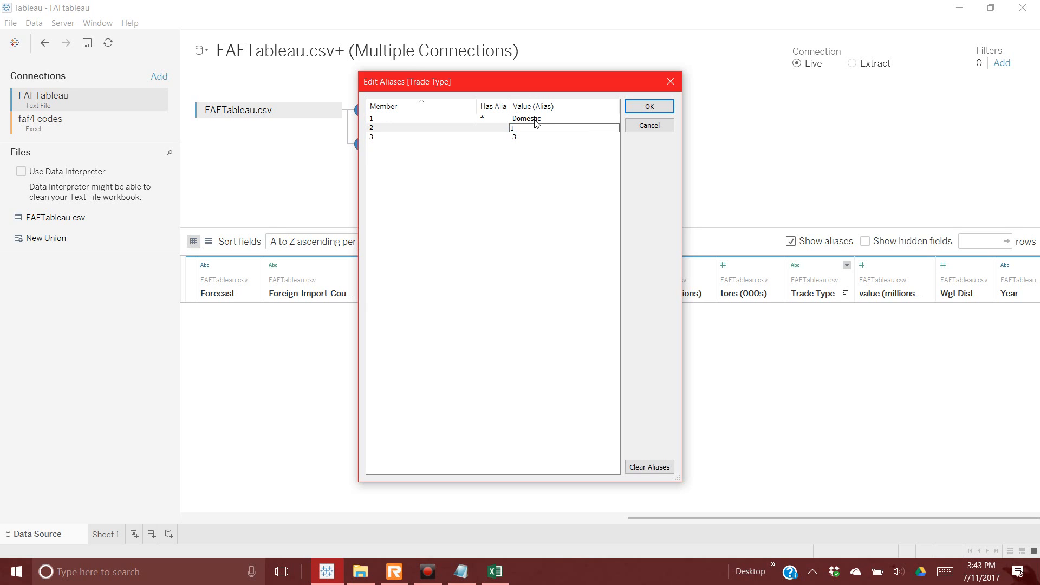
pyautogui.write('mports')
pyautogui.press('Return')
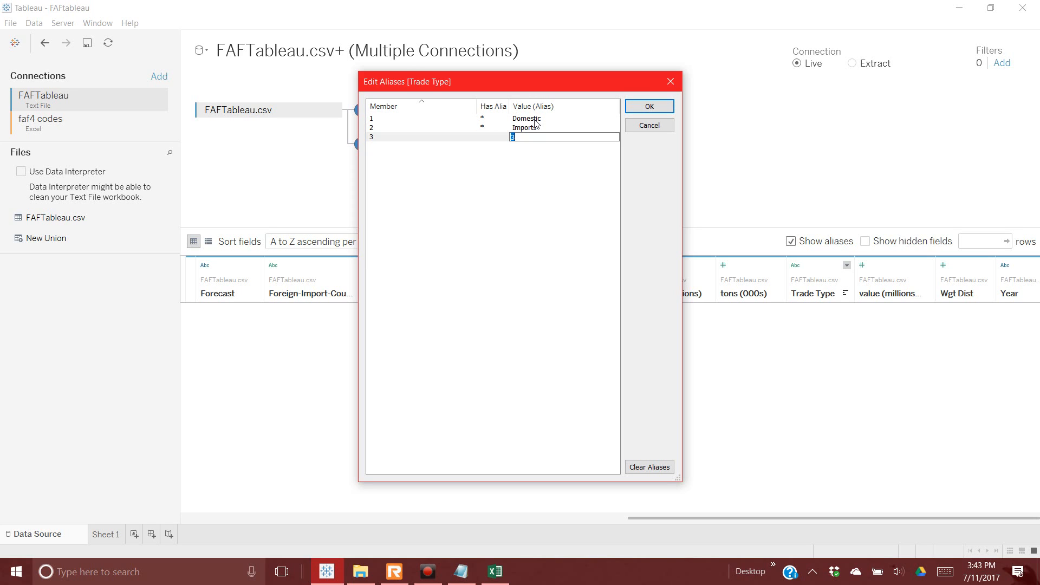
pyautogui.write('Exports')
pyautogui.press('Return')
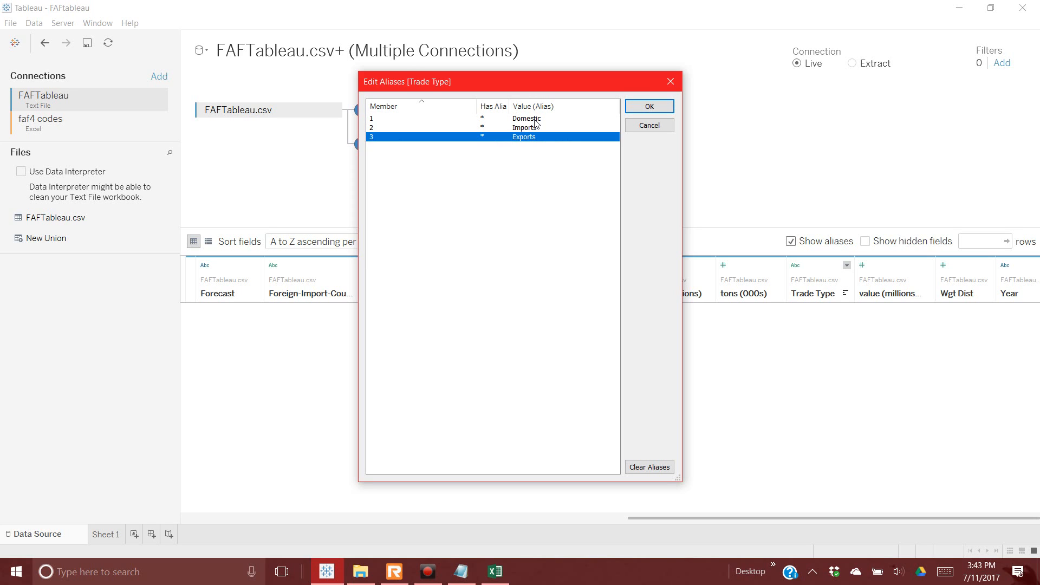
pyautogui.click(650, 106)
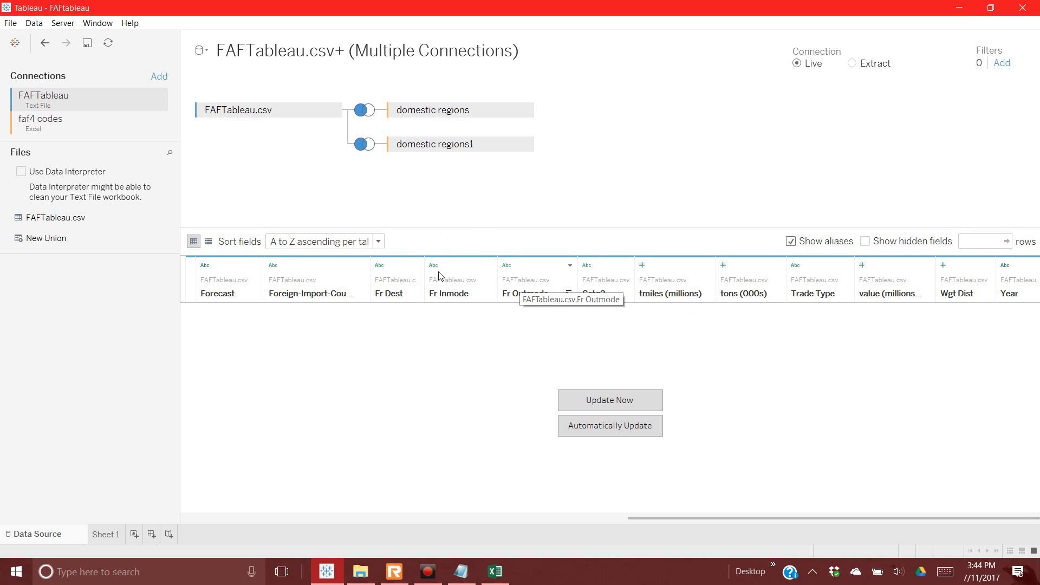
# Step: Leave FAF Domestic Destination's aliases unchanged and widen its column to show the full name
pyautogui.moveTo(646, 519); pyautogui.dragTo(195, 515)
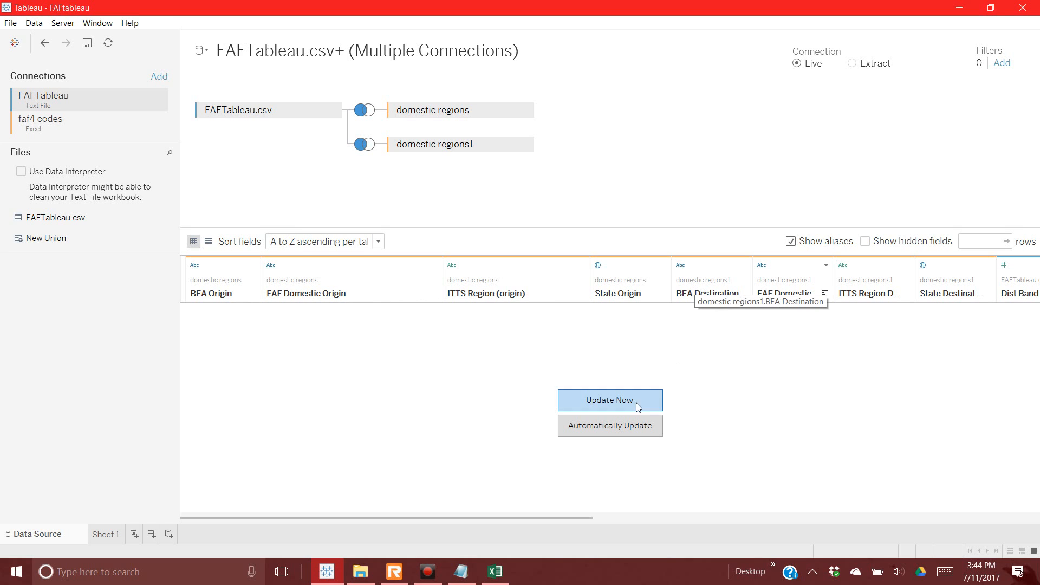
pyautogui.moveTo(587, 519); pyautogui.dragTo(606, 516)
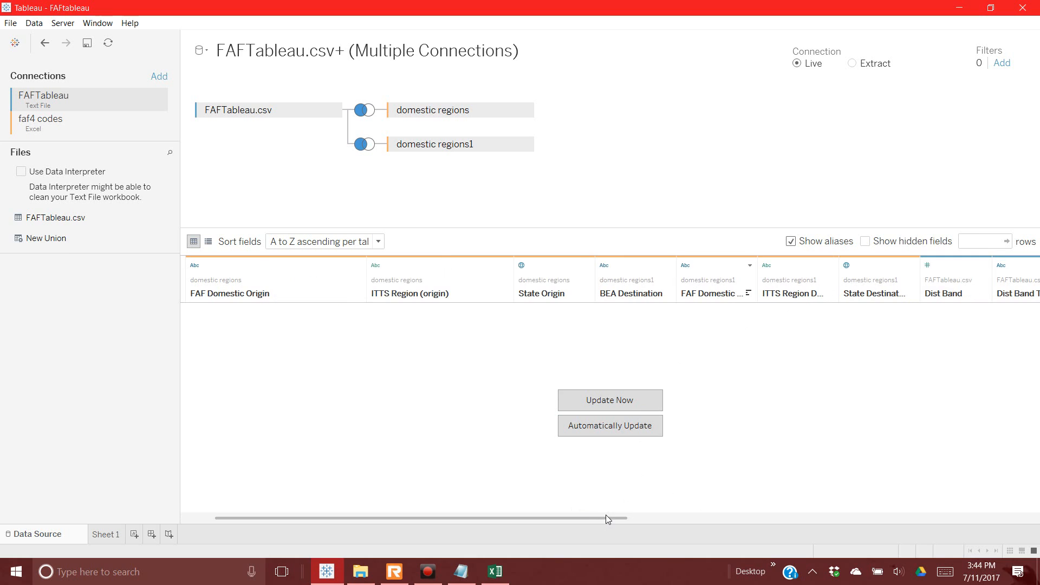
pyautogui.click(750, 265)
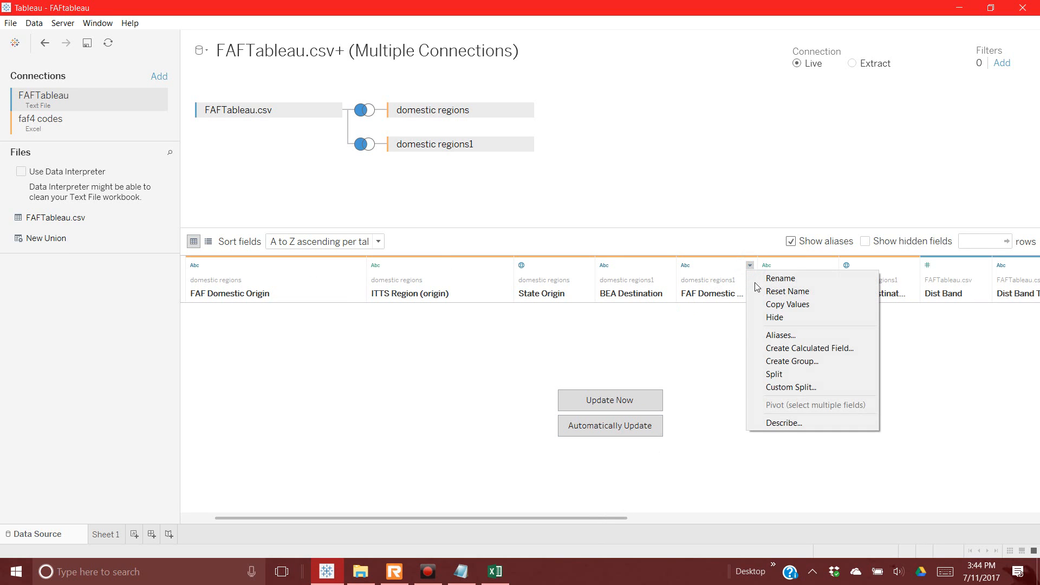
pyautogui.press('Escape')
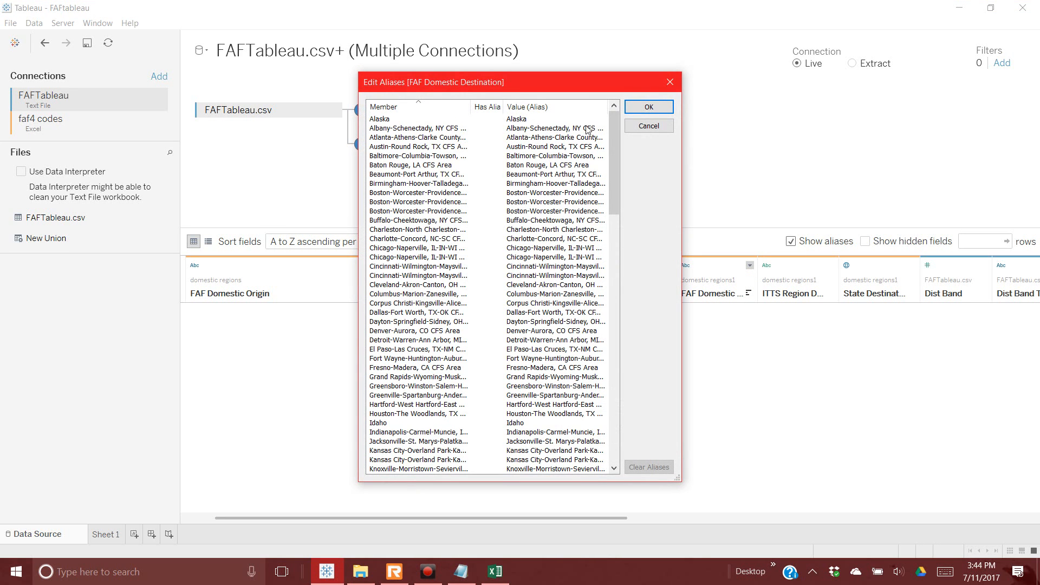
pyautogui.moveTo(611, 132); pyautogui.dragTo(634, 382)
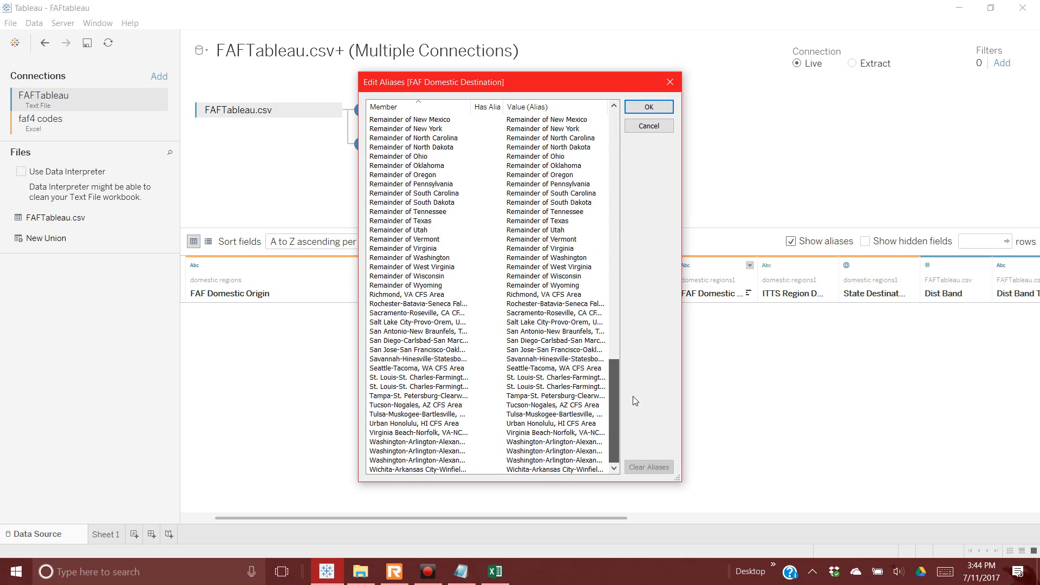
pyautogui.click(649, 126)
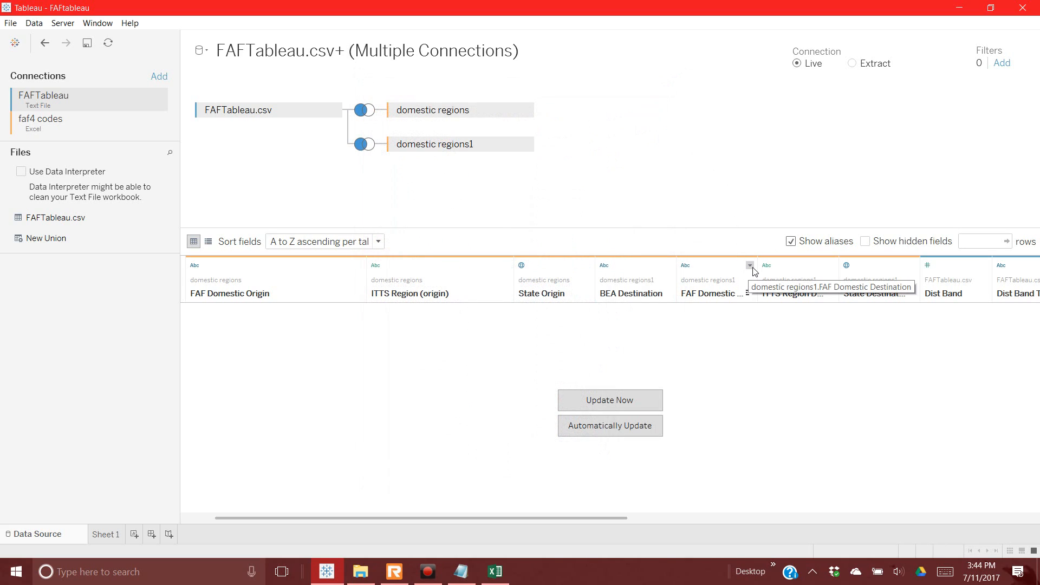
pyautogui.moveTo(762, 272); pyautogui.dragTo(818, 271)
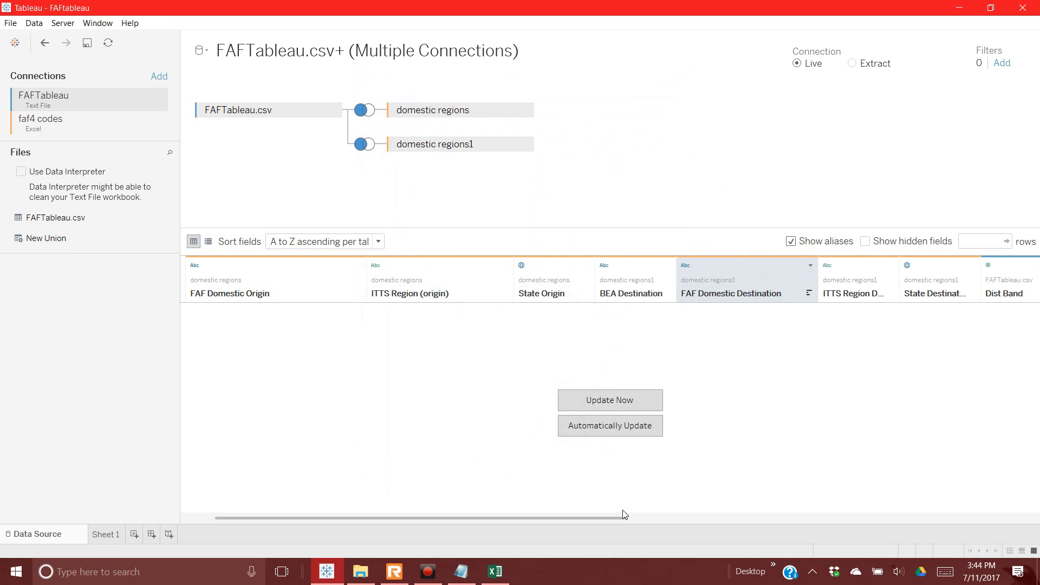
pyautogui.moveTo(617, 516); pyautogui.dragTo(688, 515)
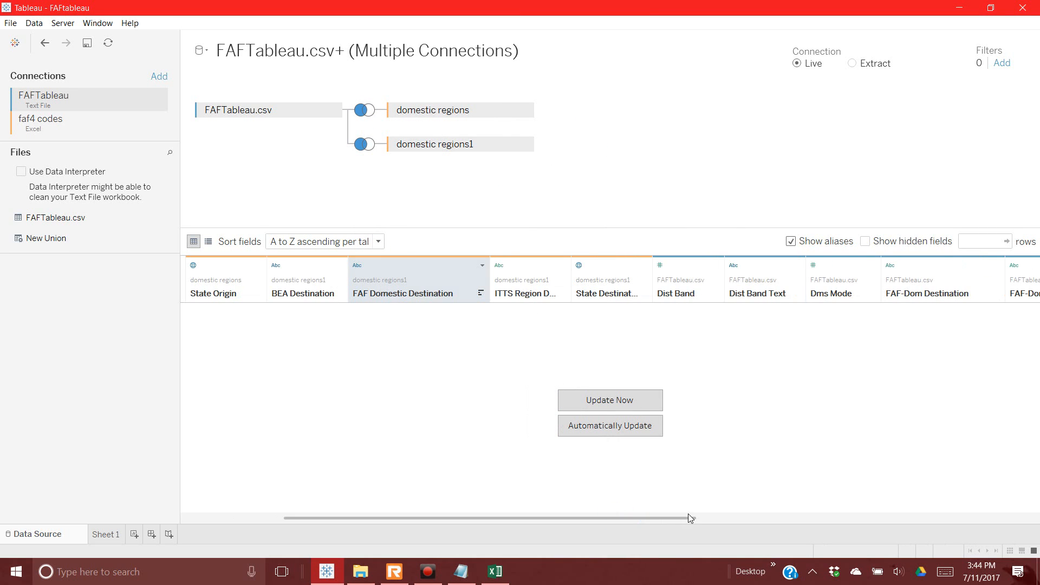
# Step: After checking Dist Band and Dist Band Text options, change Dms Mode to String
pyautogui.click(717, 265)
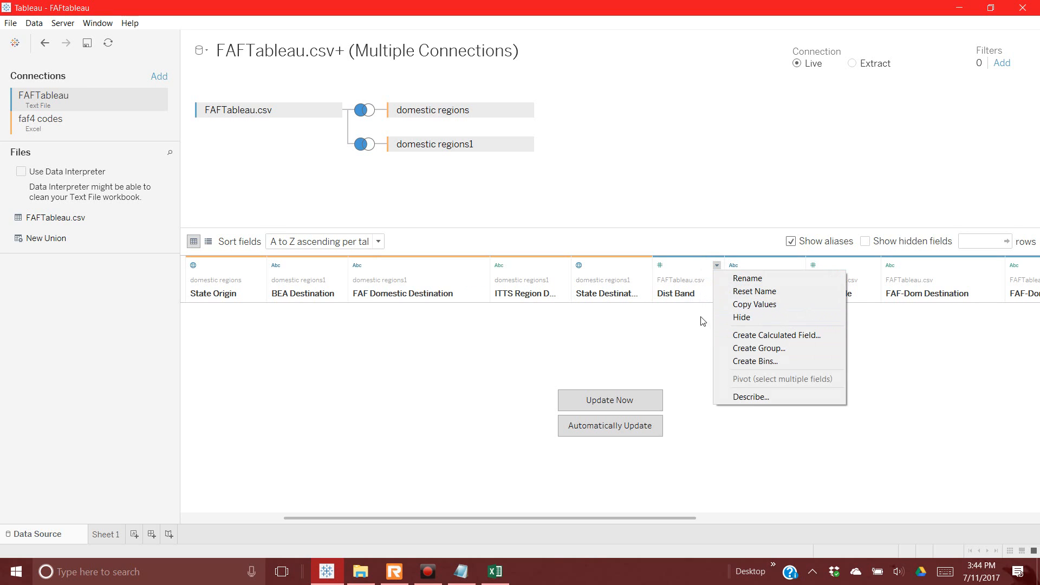
pyautogui.click(689, 328)
pyautogui.click(662, 265)
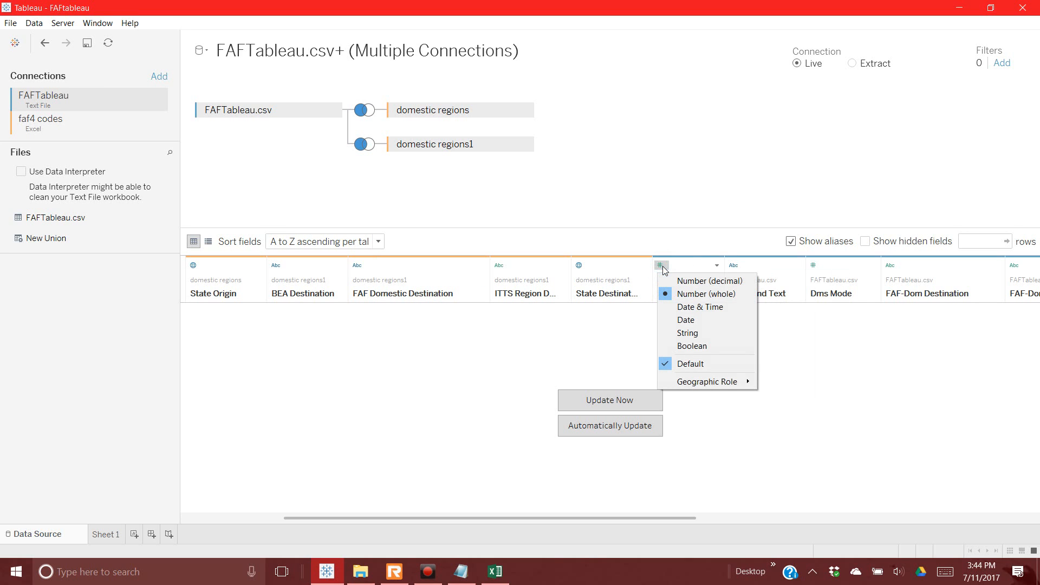
pyautogui.click(638, 318)
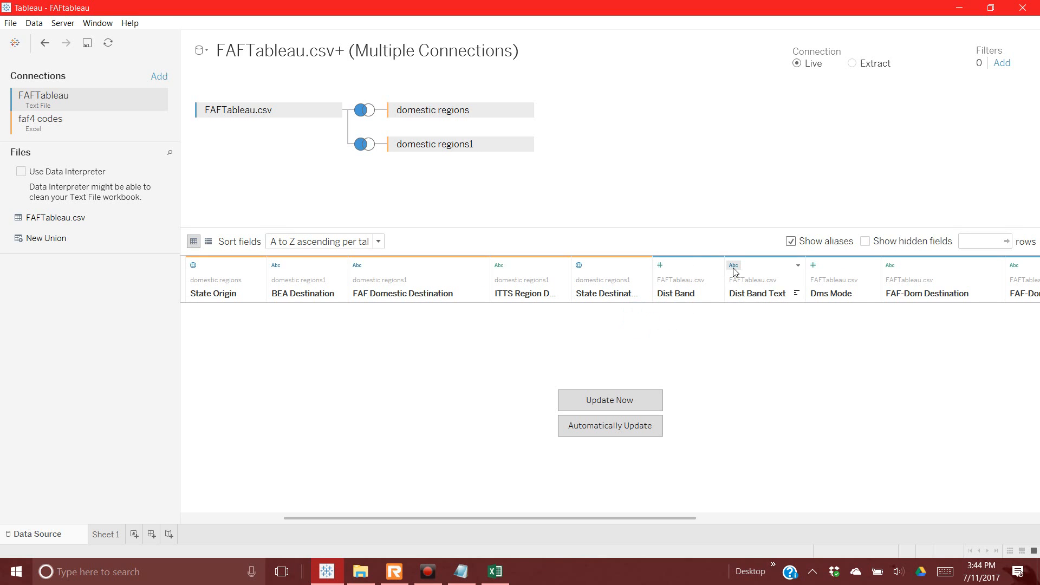
pyautogui.click(799, 265)
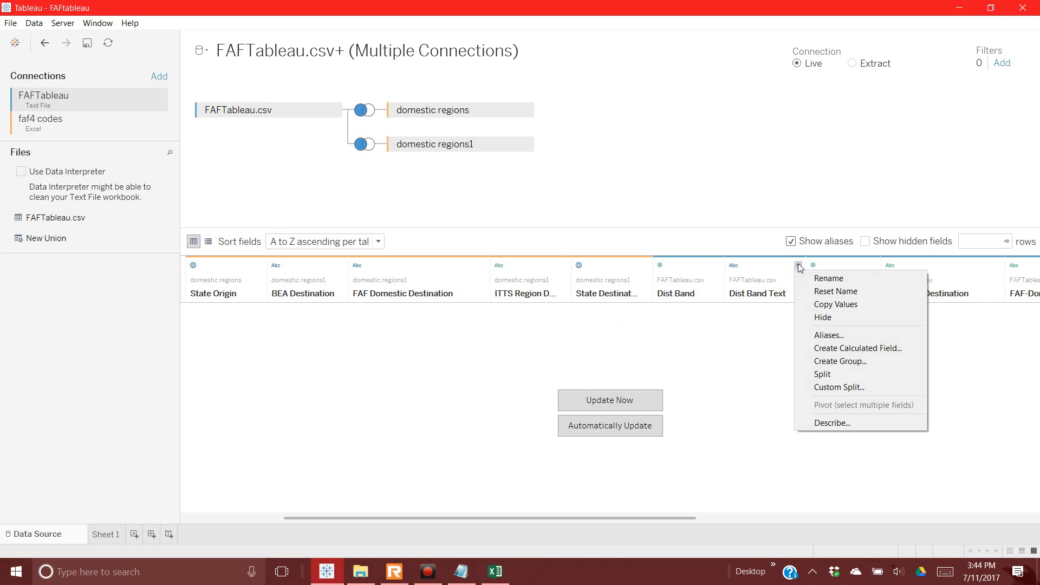
pyautogui.click(734, 340)
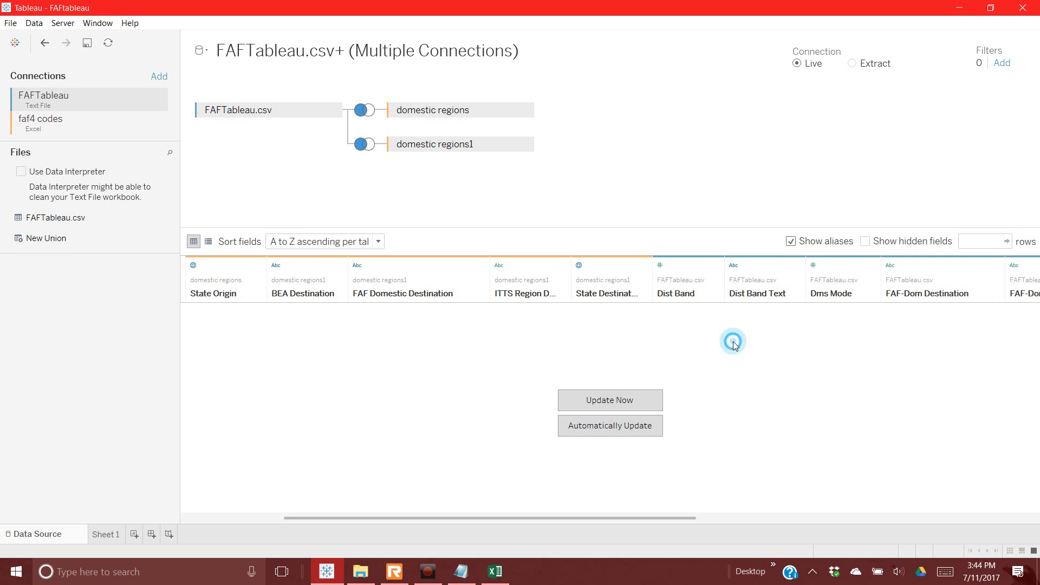
pyautogui.click(814, 265)
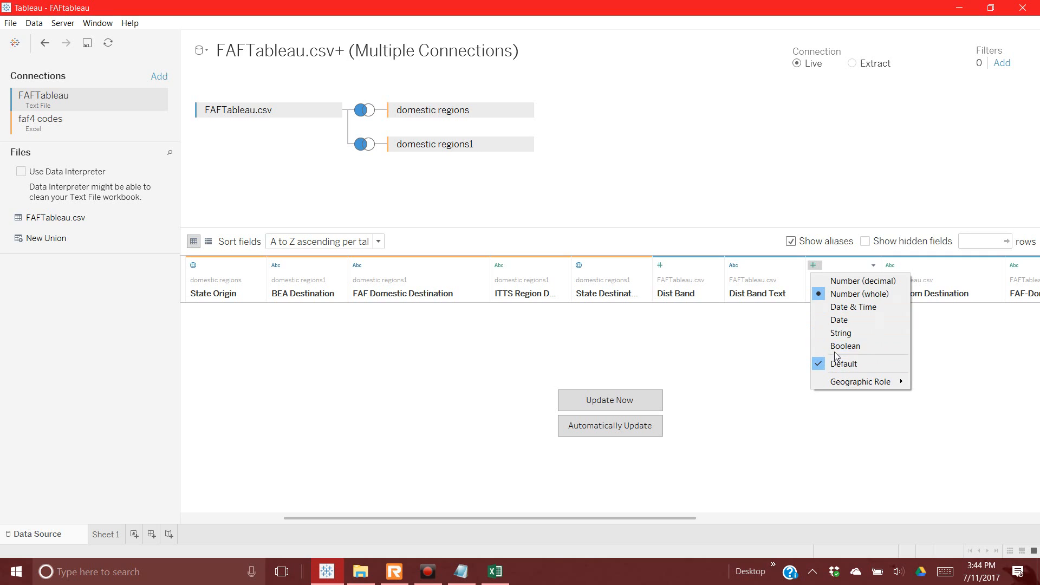
pyautogui.click(840, 333)
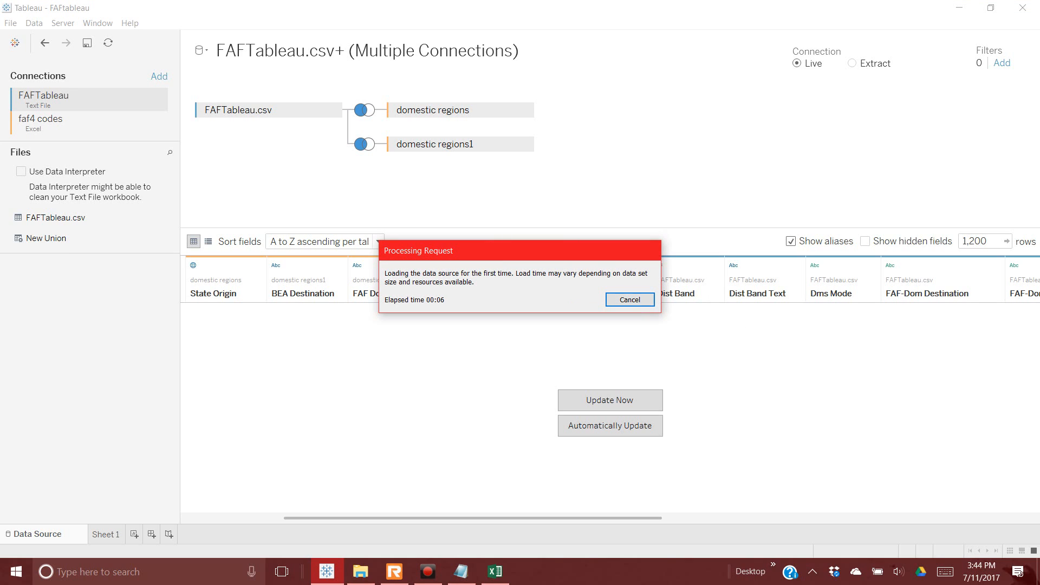
pyautogui.hotkey('alt', 'Tab')
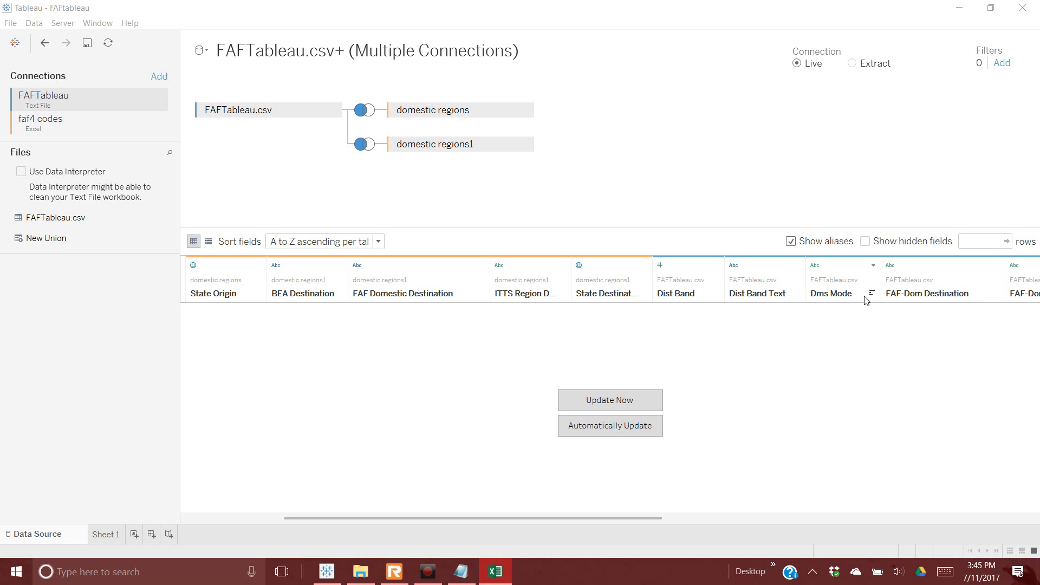
# Step: Alias Dms Mode codes 1–3 as Truck, Rail and Water
pyautogui.click(874, 265)
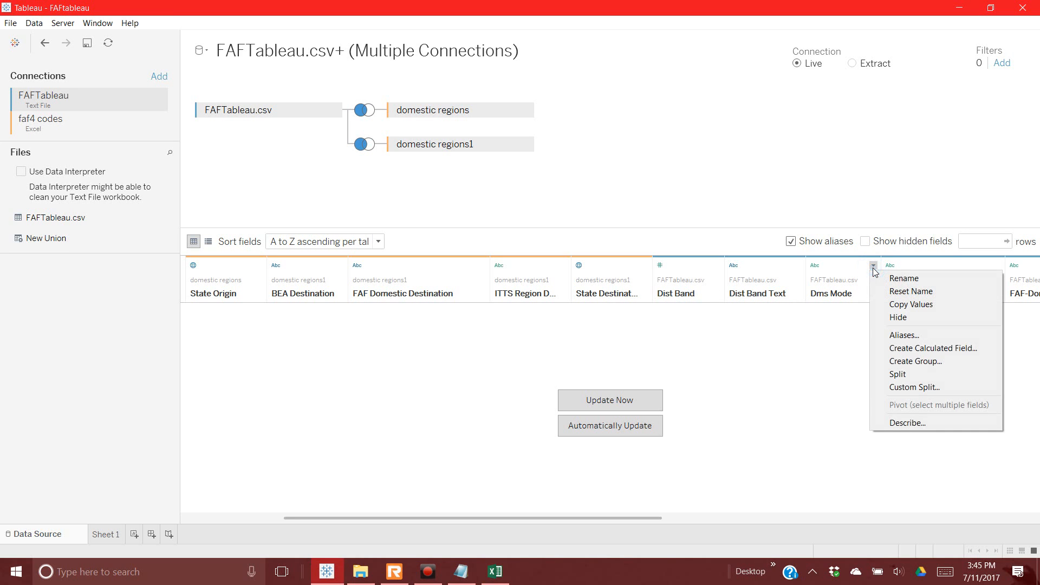
pyautogui.click(902, 336)
pyautogui.doubleClick(536, 120)
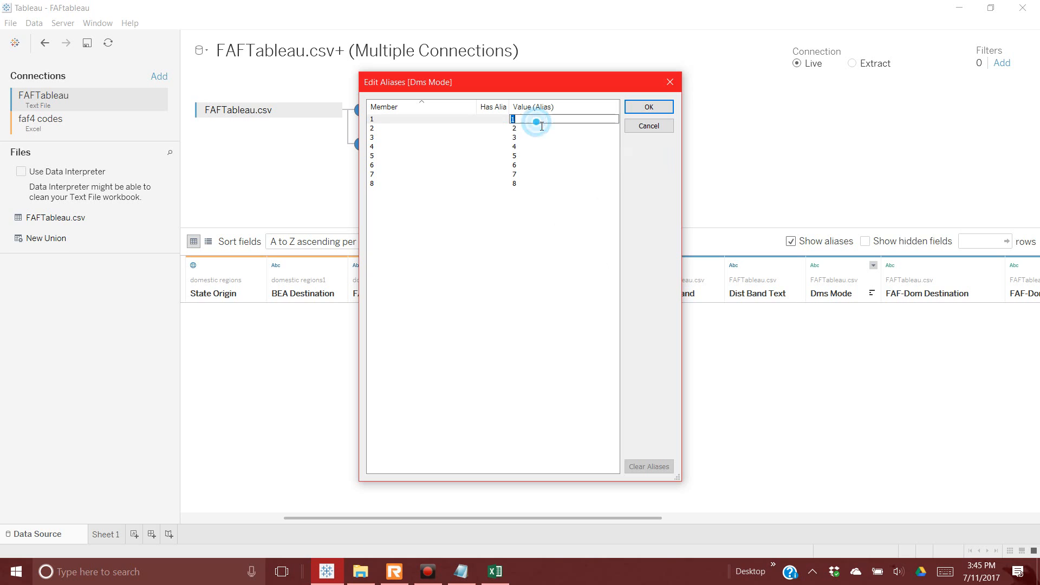
pyautogui.write('Truck')
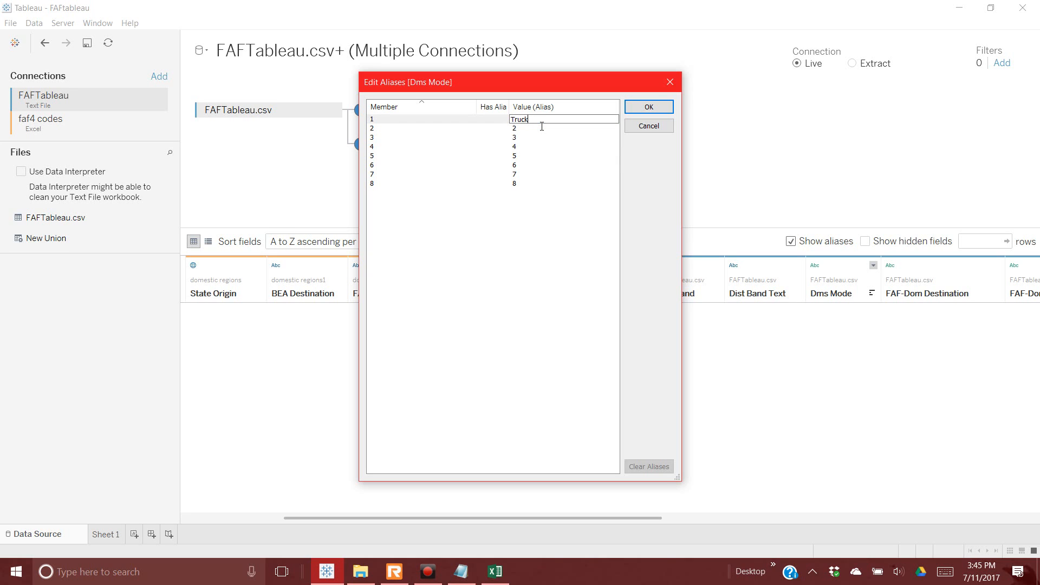
pyautogui.doubleClick(538, 127)
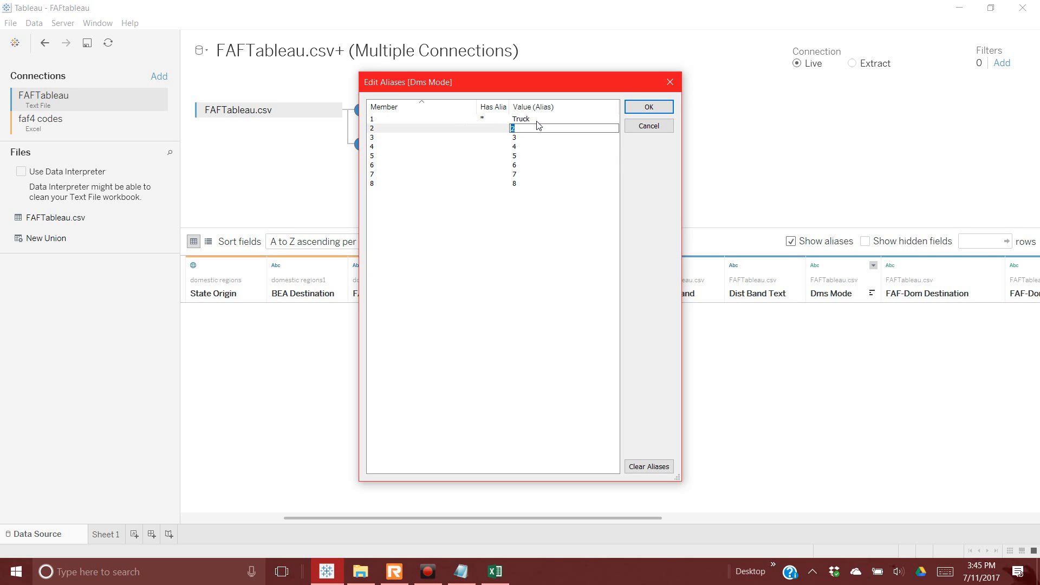
pyautogui.write('Rail')
pyautogui.press('Return')
pyautogui.write('Water')
pyautogui.press('Return')
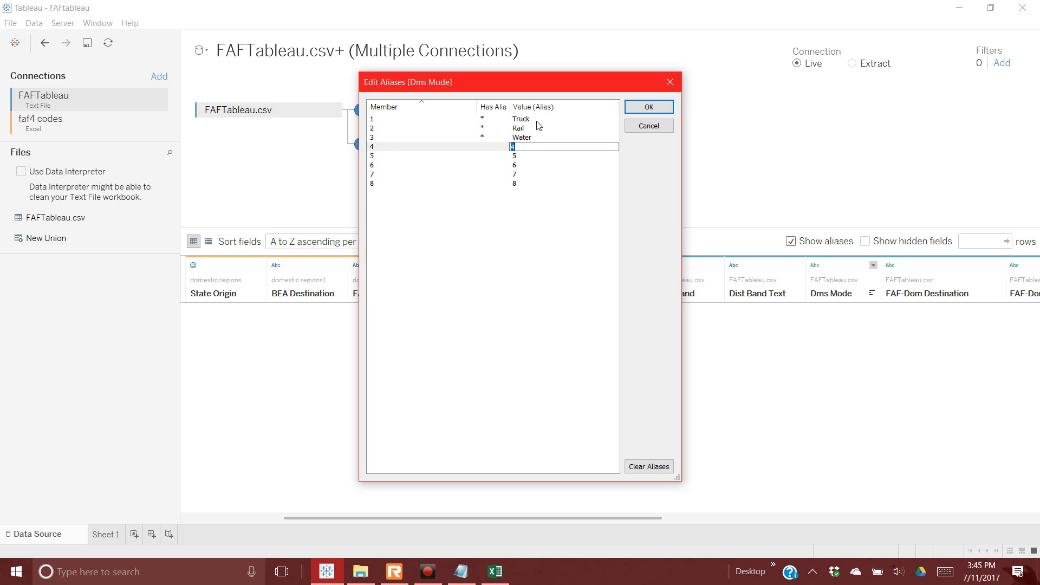
pyautogui.press('Return')
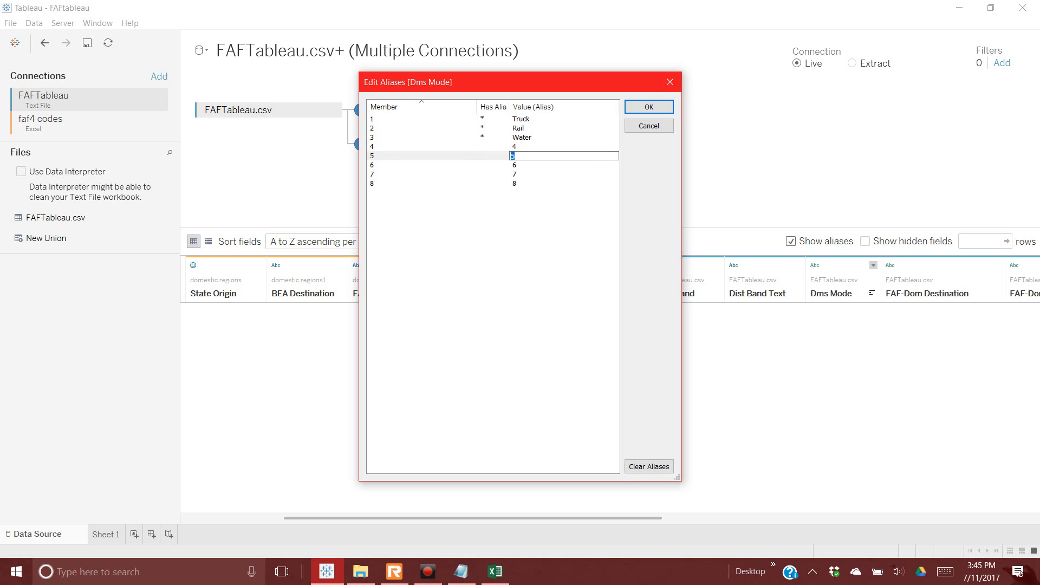
pyautogui.hotkey('alt', 'Tab')
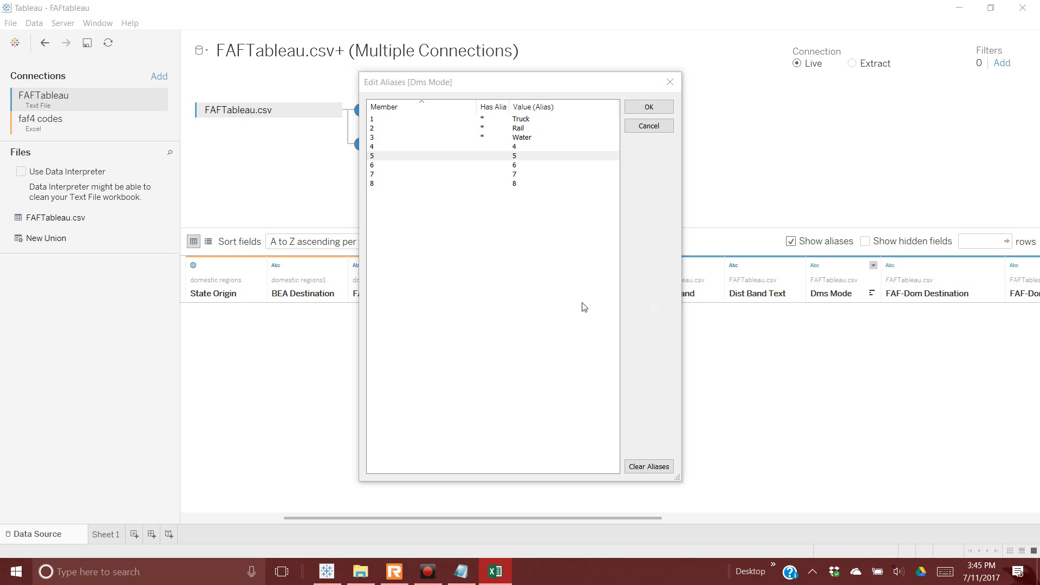
# Step: Alias codes 4–8 as Air, Multiple Modes and Mail, Pipeline, Other and Unknown, No domestic mode
pyautogui.click(543, 147)
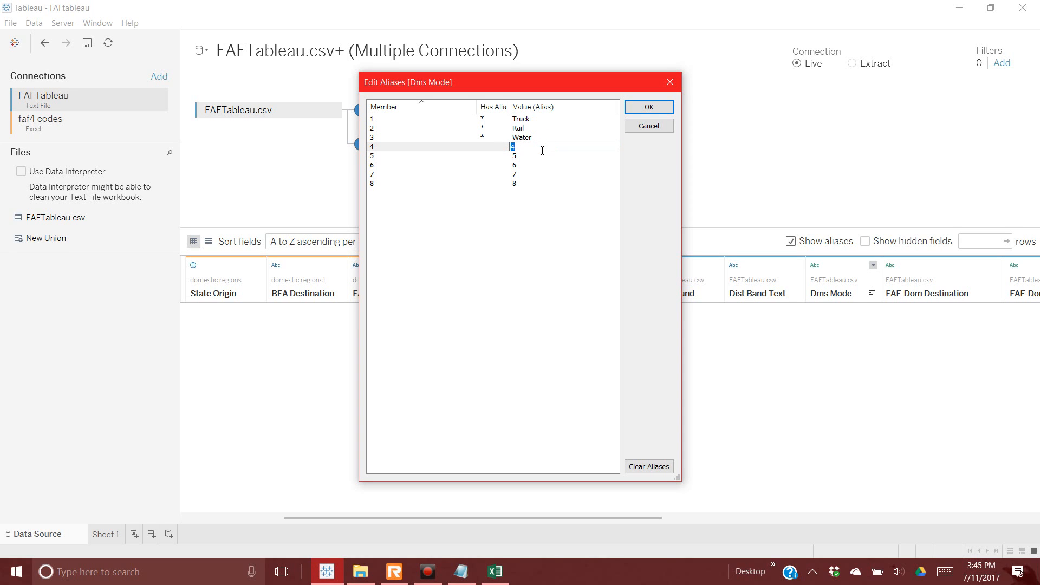
pyautogui.write('Air (includes truck-air')
pyautogui.hotkey('alt', 'Tab')
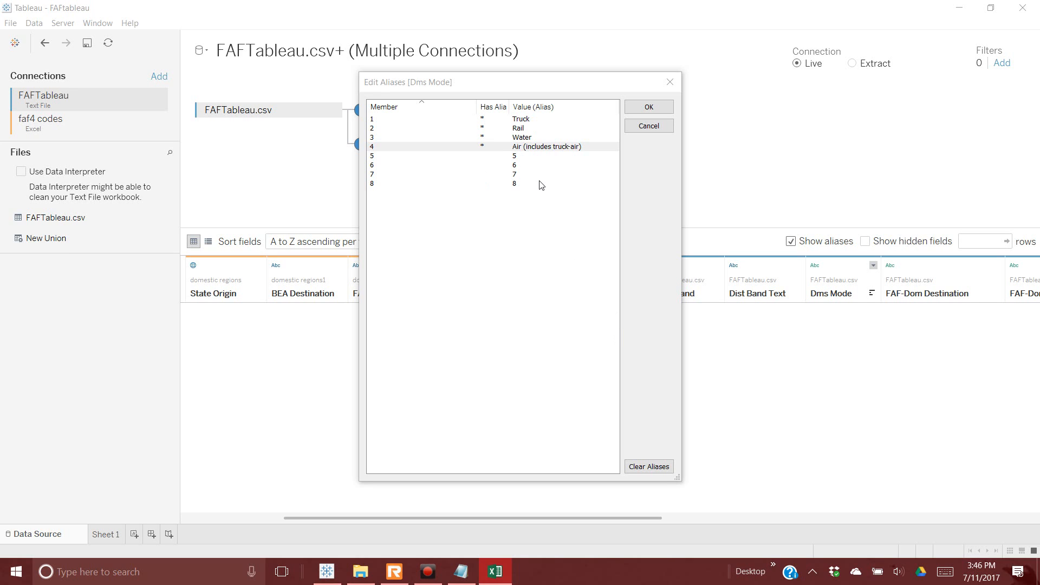
pyautogui.doubleClick(538, 157)
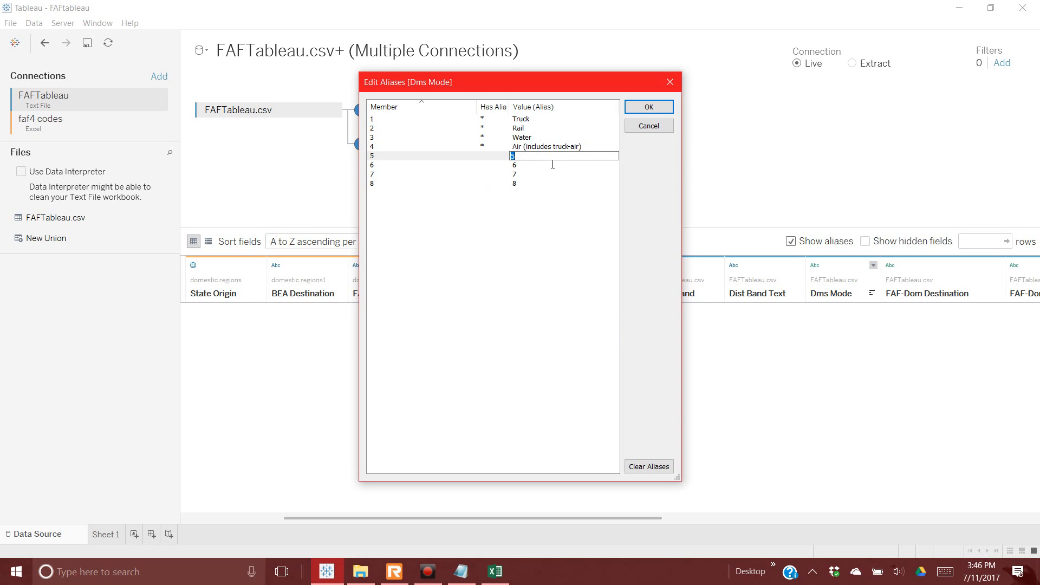
pyautogui.write('multiple Modes and Mail')
pyautogui.click(552, 165)
pyautogui.write('PO')
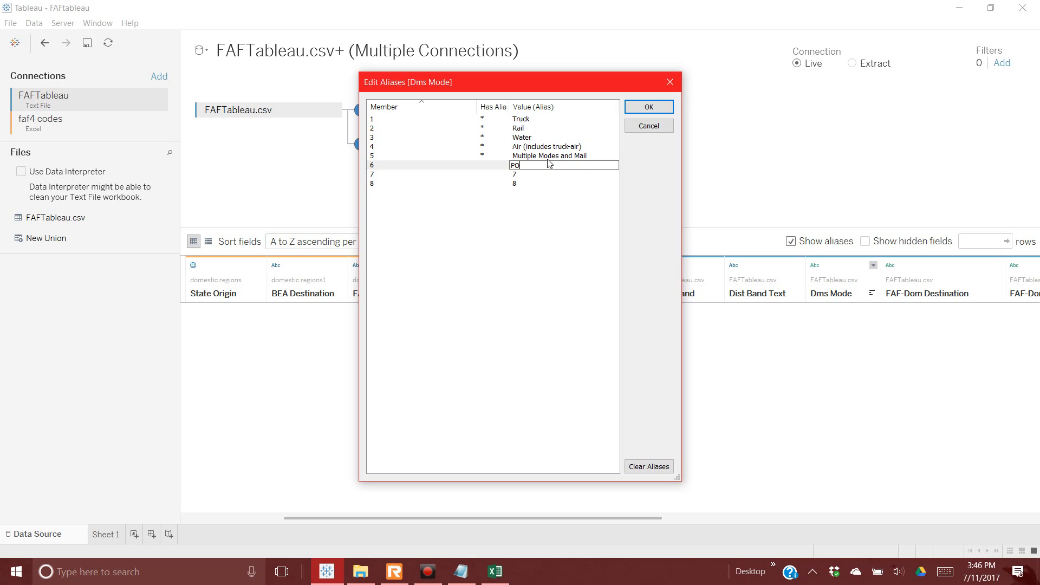
pyautogui.press('BackSpace')
pyautogui.write('ipeline')
pyautogui.press('Return')
pyautogui.write('Ot')
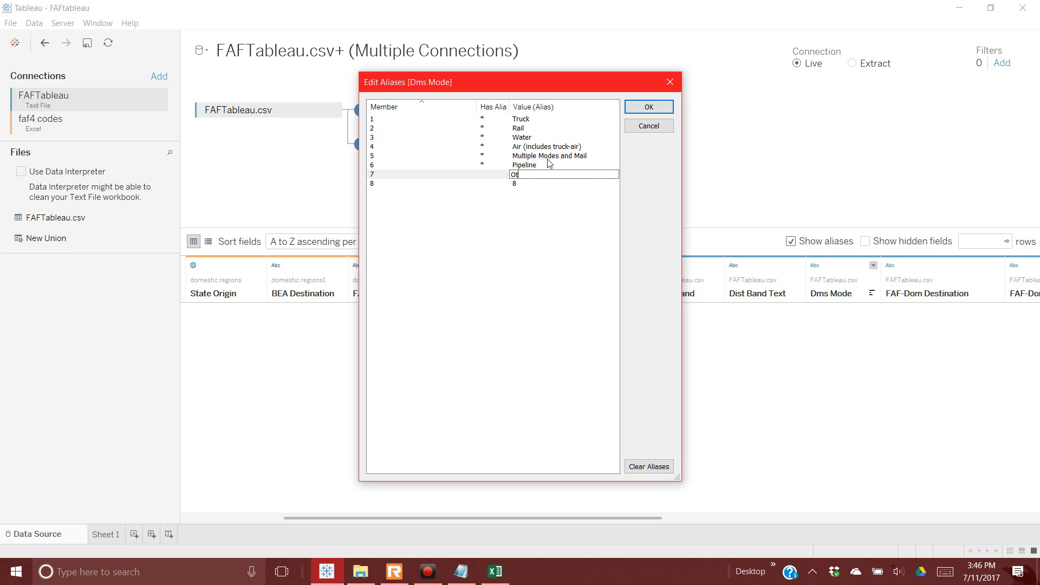
pyautogui.write('her and Unknown')
pyautogui.press('Return')
pyautogui.write('No')
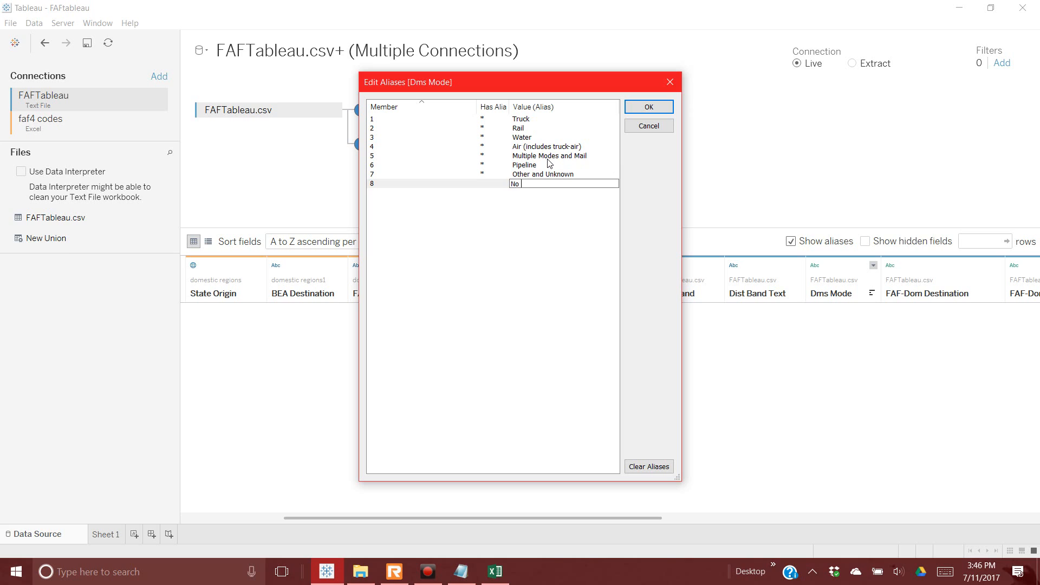
pyautogui.write(' domestic mode')
pyautogui.click(666, 111)
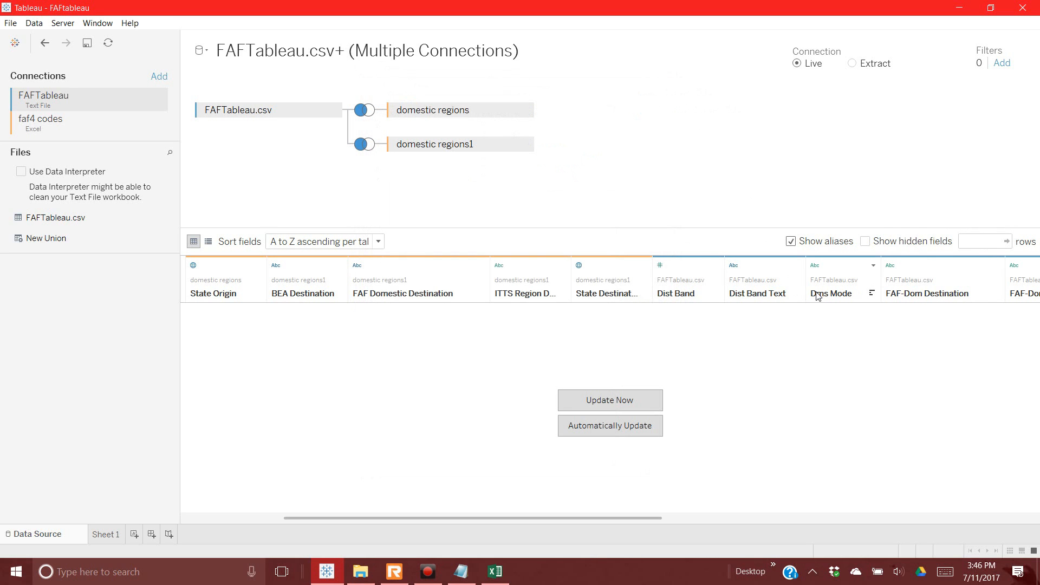
pyautogui.click(818, 295)
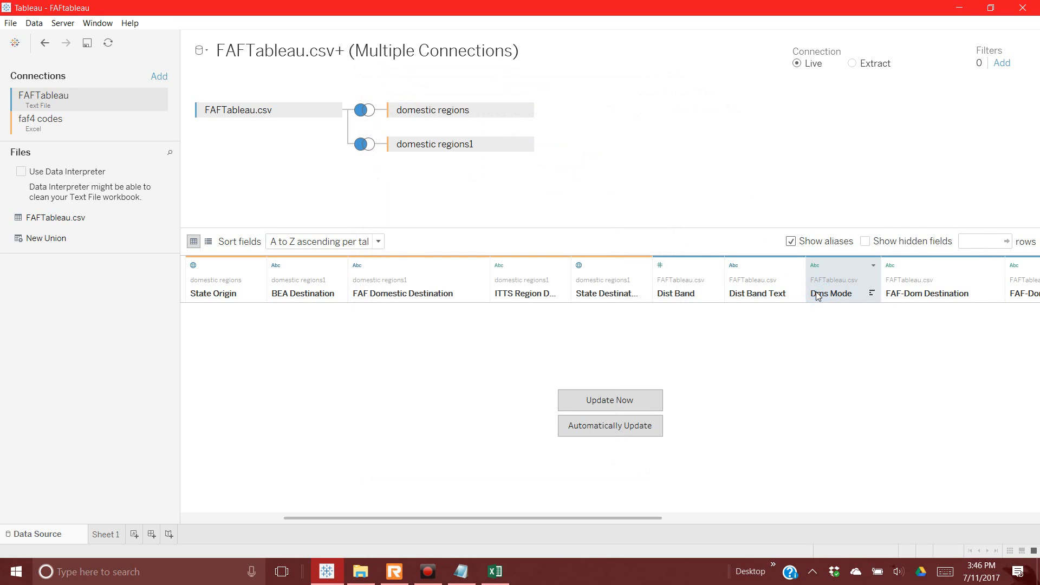
pyautogui.click(928, 297)
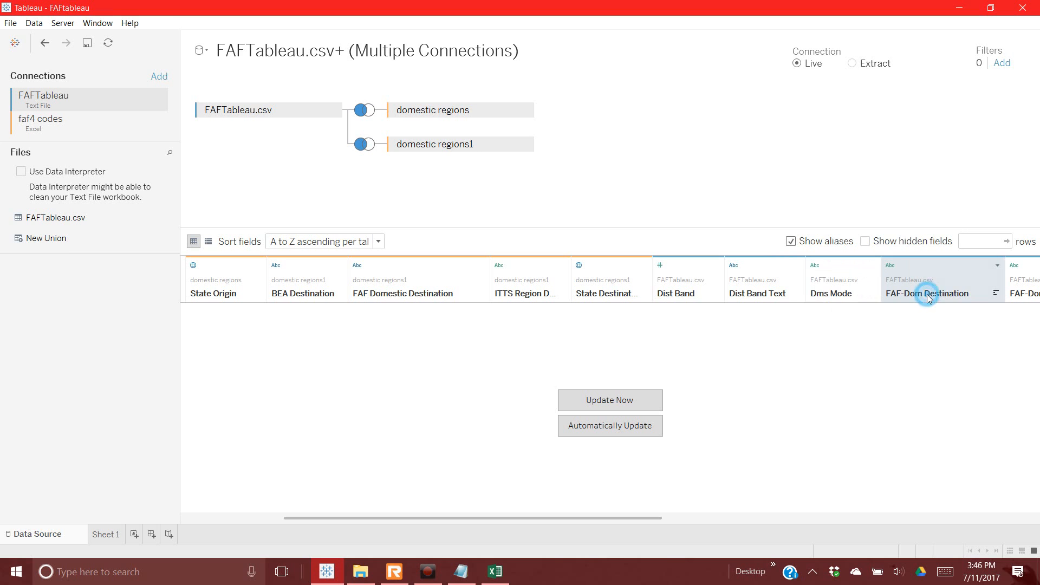
pyautogui.click(997, 266)
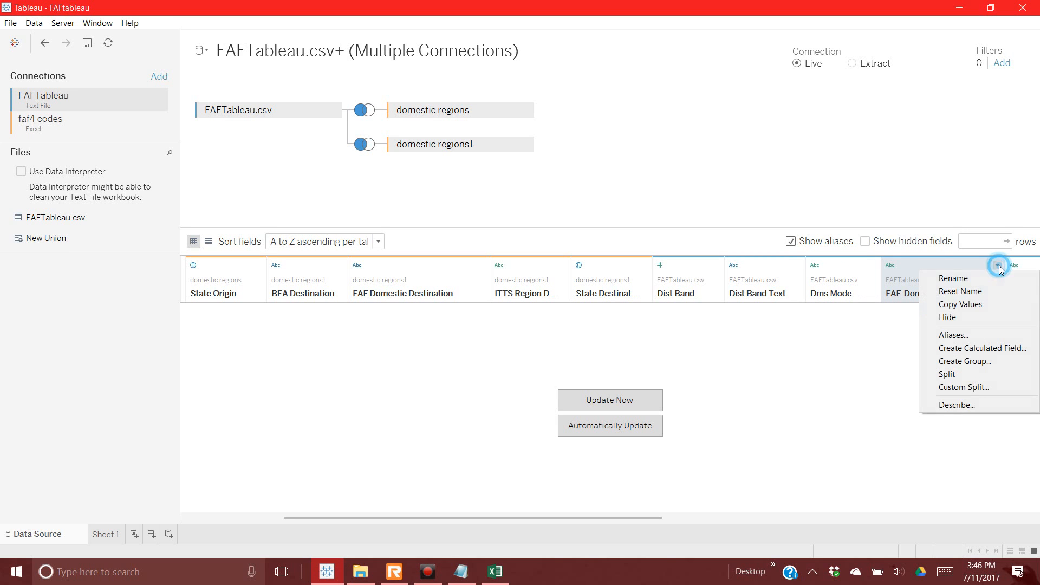
pyautogui.click(970, 337)
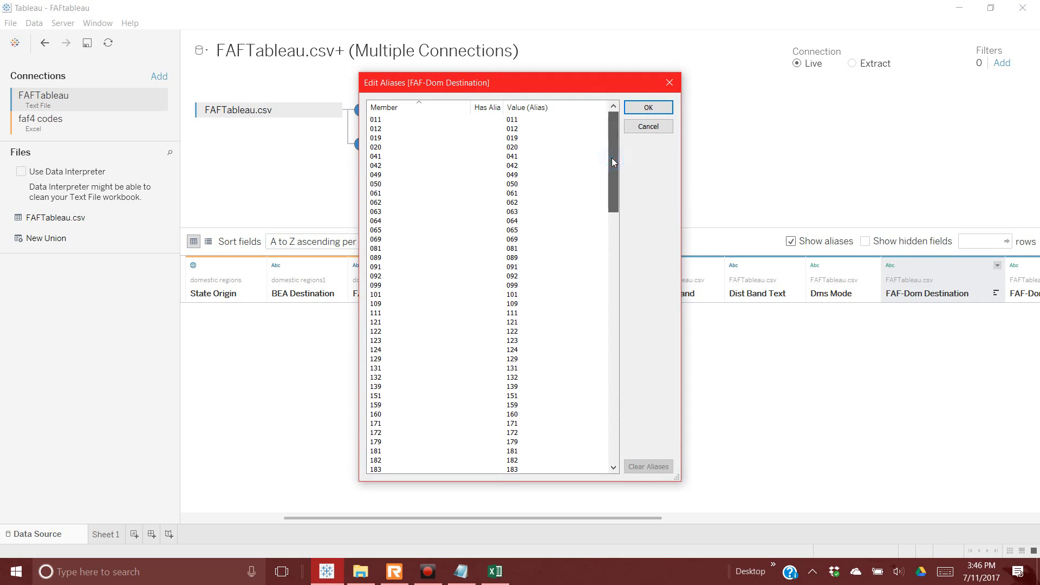
pyautogui.click(649, 126)
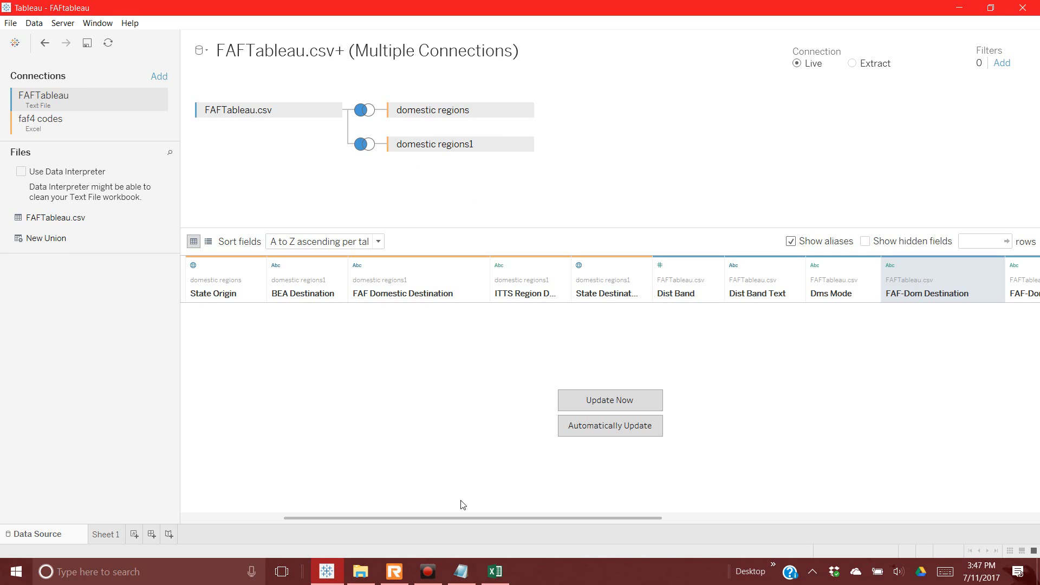
# Step: Set domestic regions1 as a Left join on FAF-Dom Destination = FAF Code
pyautogui.click(365, 145)
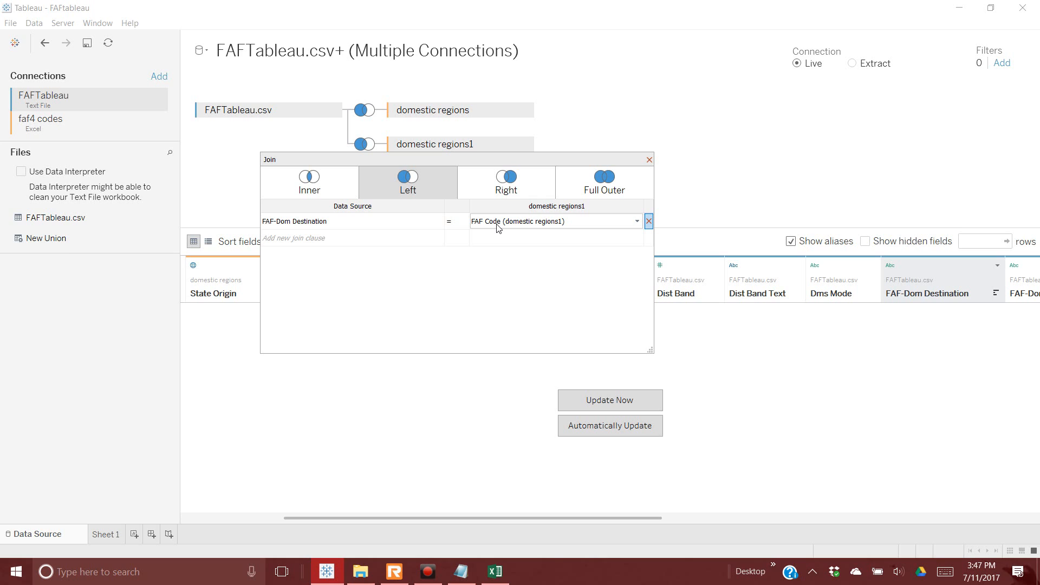
pyautogui.click(934, 293)
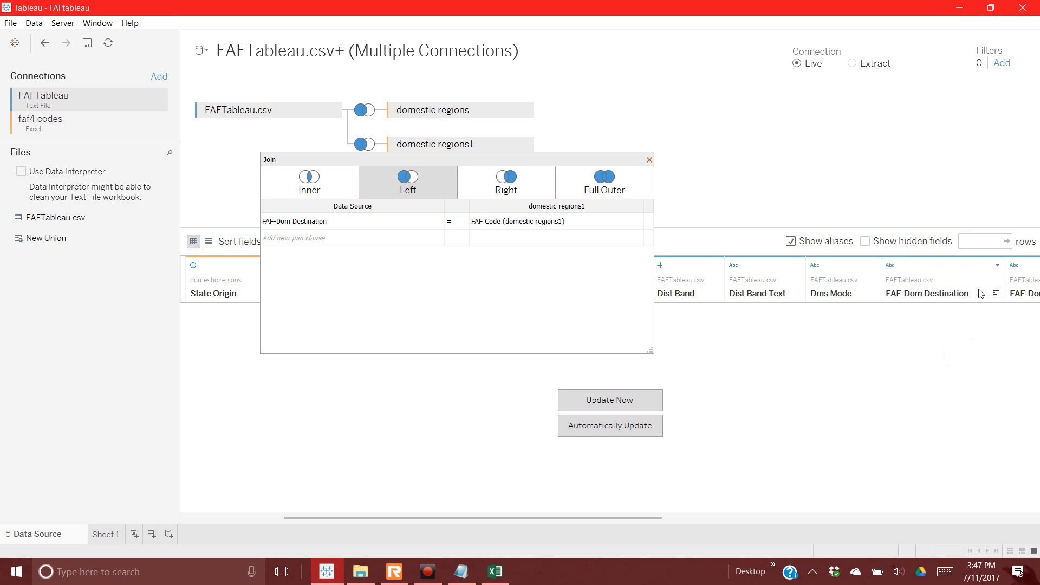
pyautogui.click(650, 163)
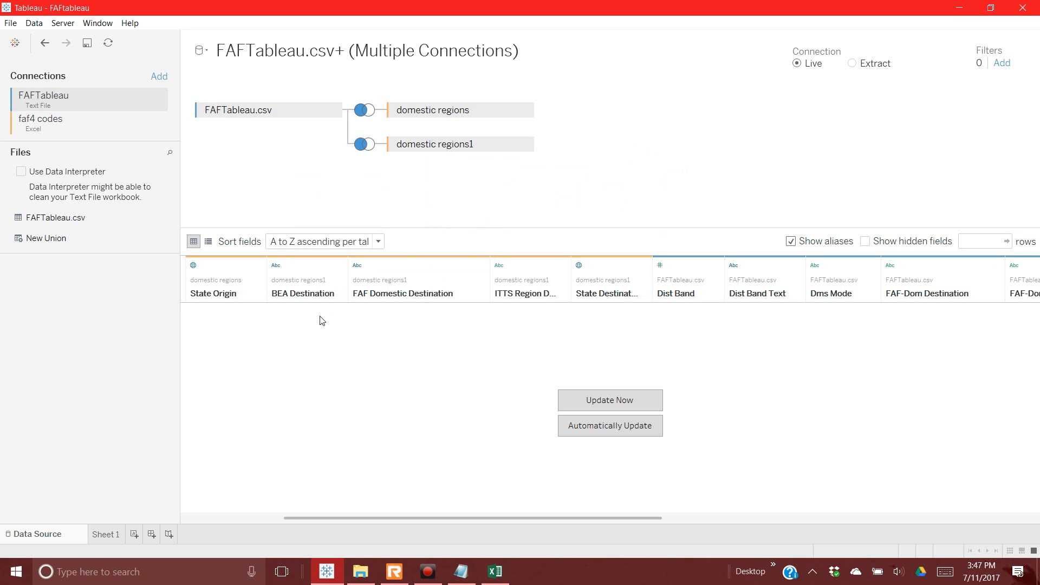
# Step: Leave FAF-Dom Origin's aliases unchanged and load the joined data preview with Update Now
pyautogui.moveTo(657, 520); pyautogui.dragTo(717, 513)
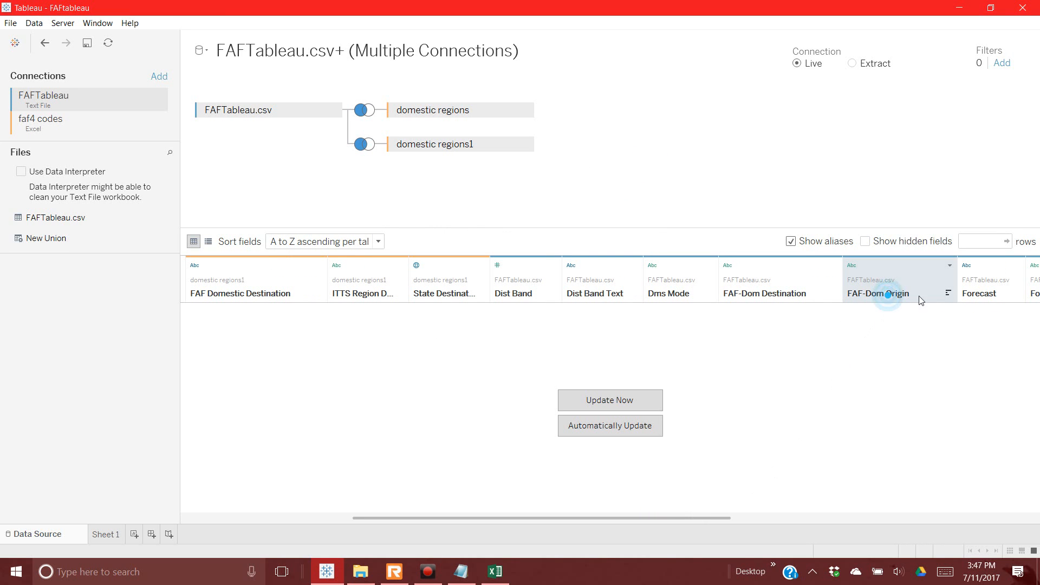
pyautogui.click(950, 265)
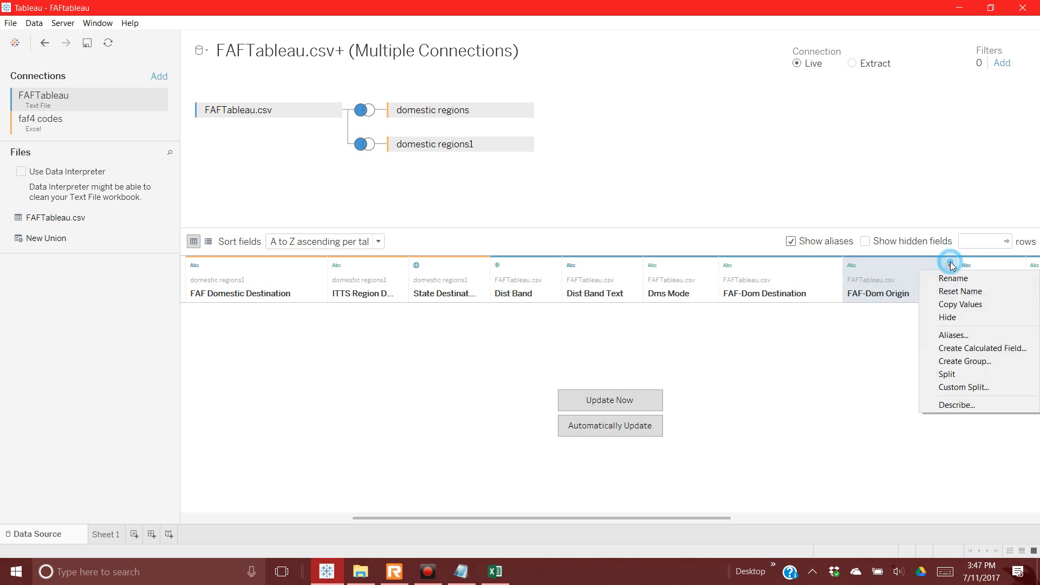
pyautogui.click(954, 334)
pyautogui.click(649, 129)
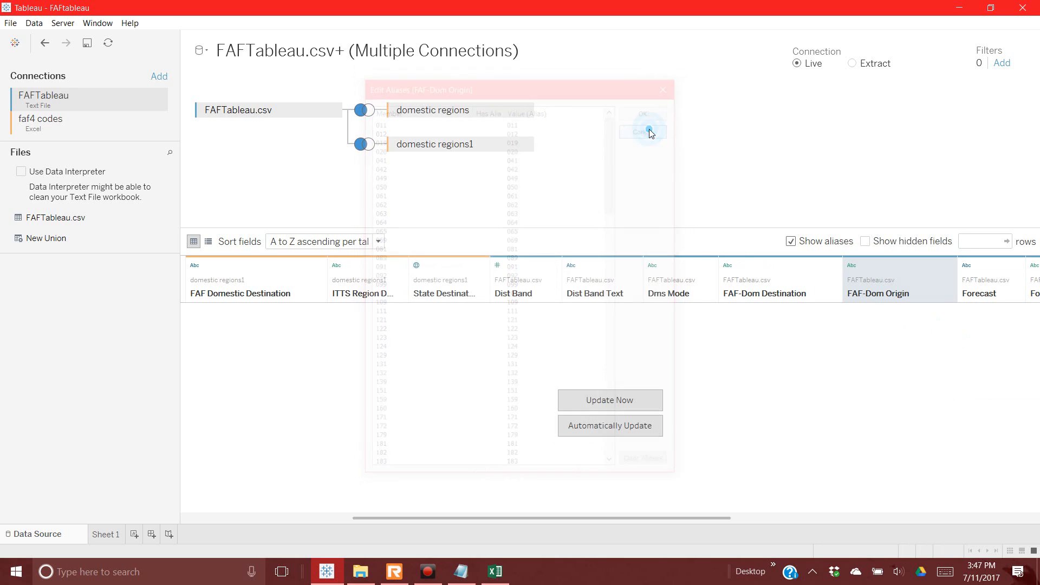
pyautogui.click(607, 406)
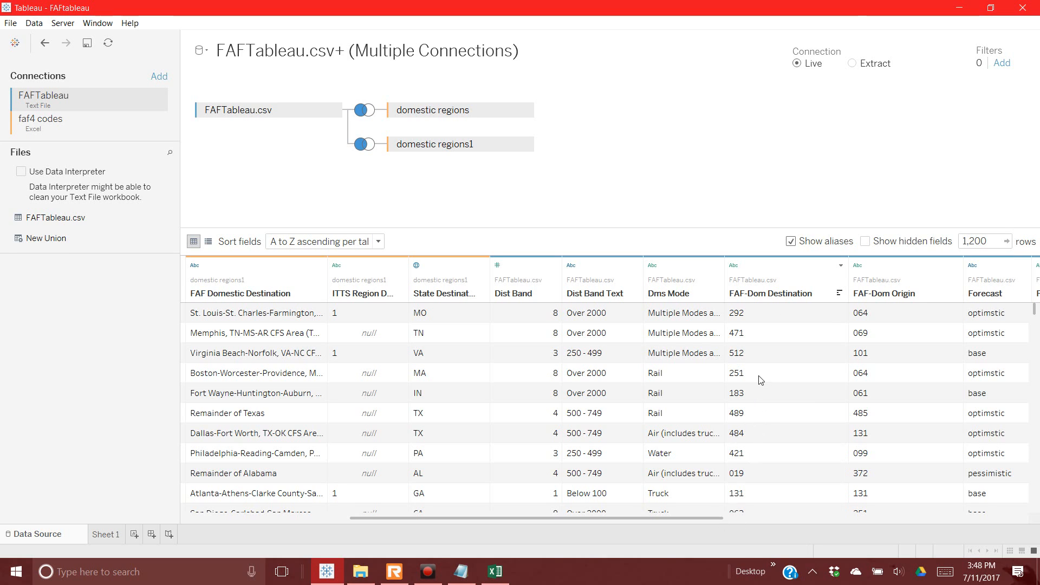
# Step: Hide FAF-Dom Destination and FAF-Dom Origin so Forecast follows Dms Mode directly
pyautogui.click(826, 277)
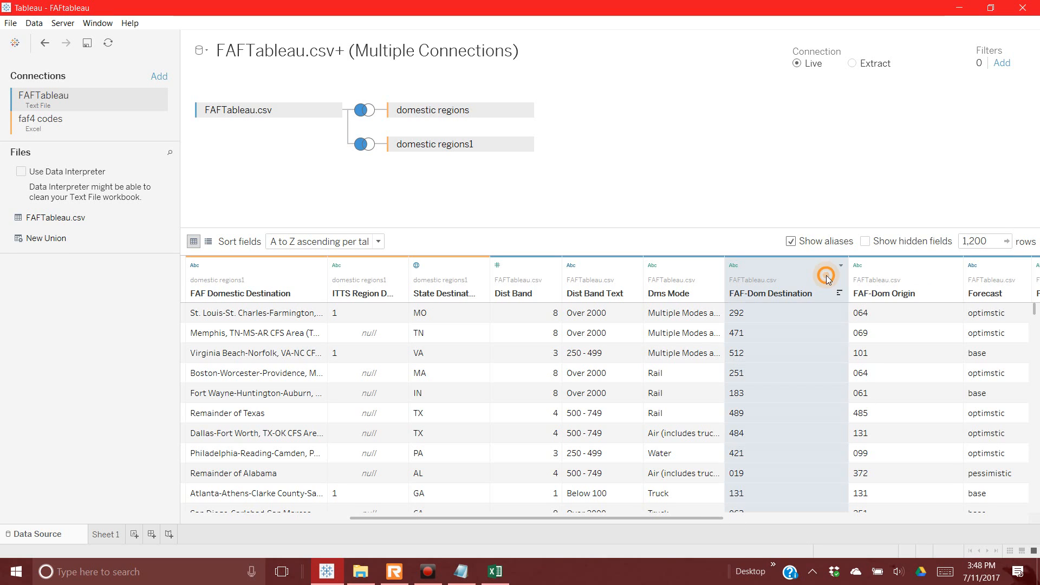
pyautogui.rightClick(827, 277)
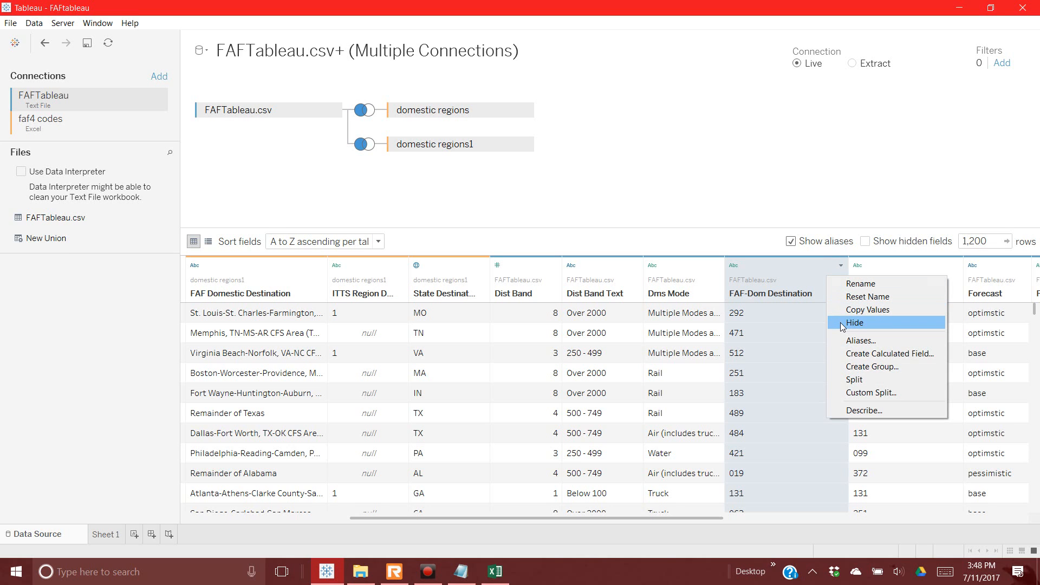
pyautogui.click(843, 324)
pyautogui.rightClick(812, 297)
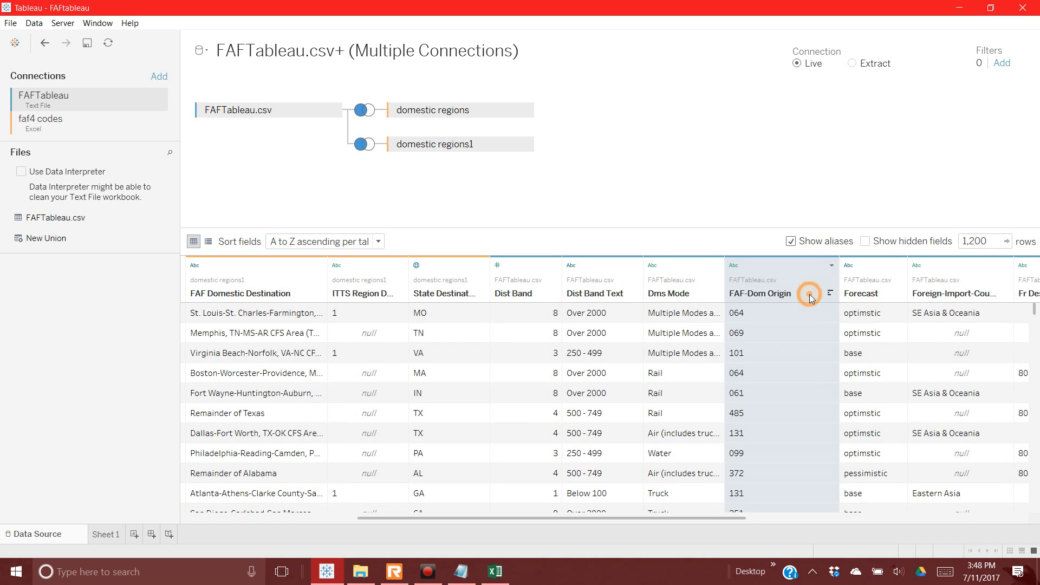
pyautogui.click(838, 341)
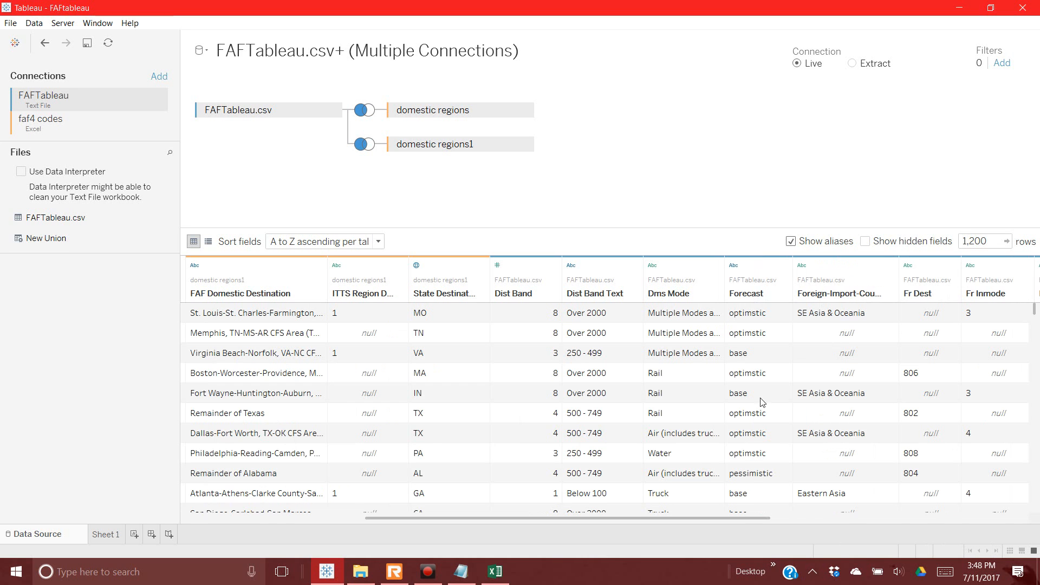
pyautogui.moveTo(743, 517); pyautogui.dragTo(427, 536)
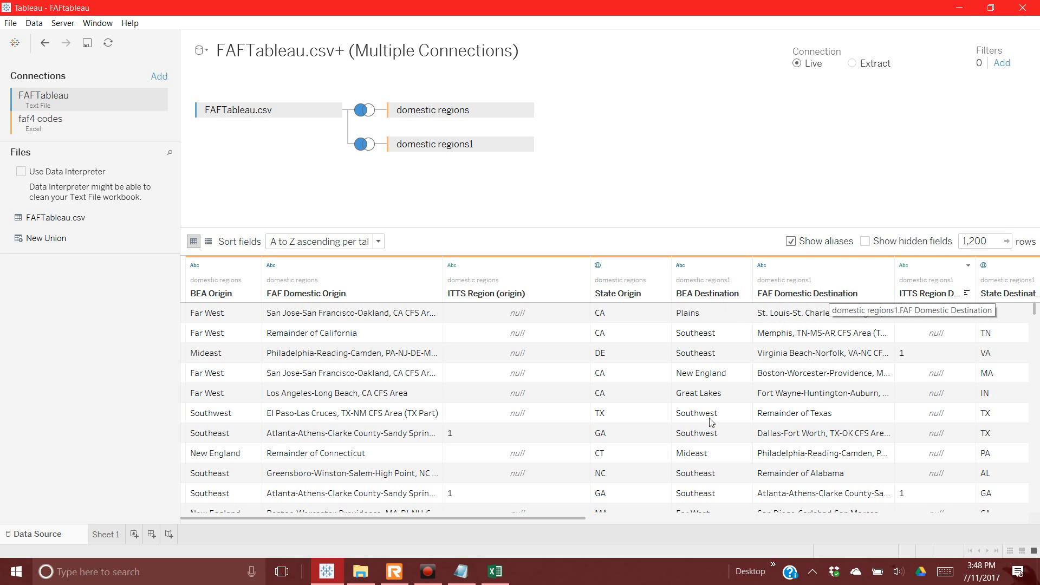
pyautogui.moveTo(594, 519); pyautogui.dragTo(671, 512)
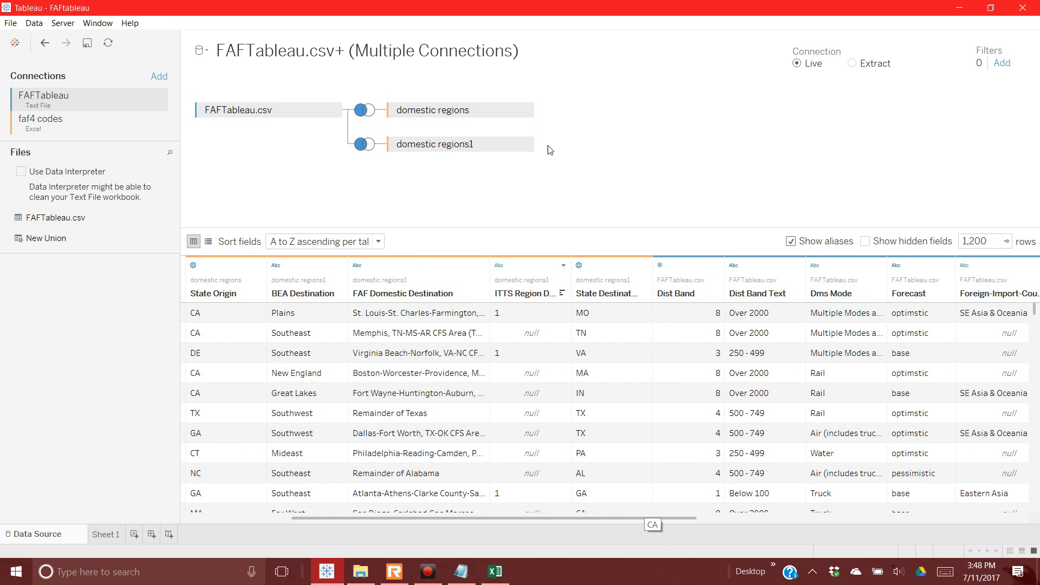
pyautogui.moveTo(677, 517); pyautogui.dragTo(734, 512)
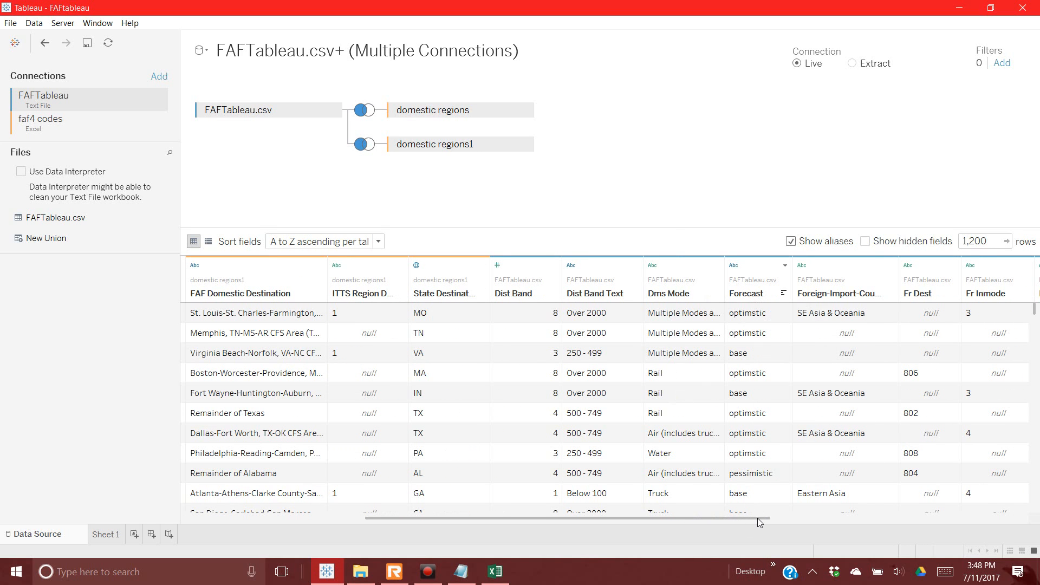
pyautogui.moveTo(758, 519); pyautogui.dragTo(793, 516)
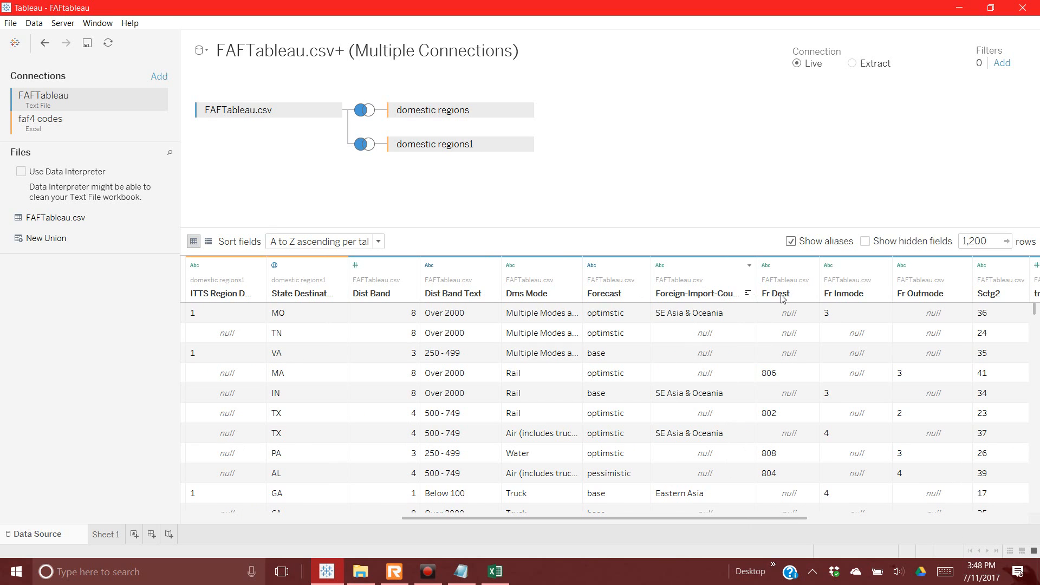
# Step: Confirm Fr Dest has no aliases and keep its data type as String
pyautogui.click(811, 266)
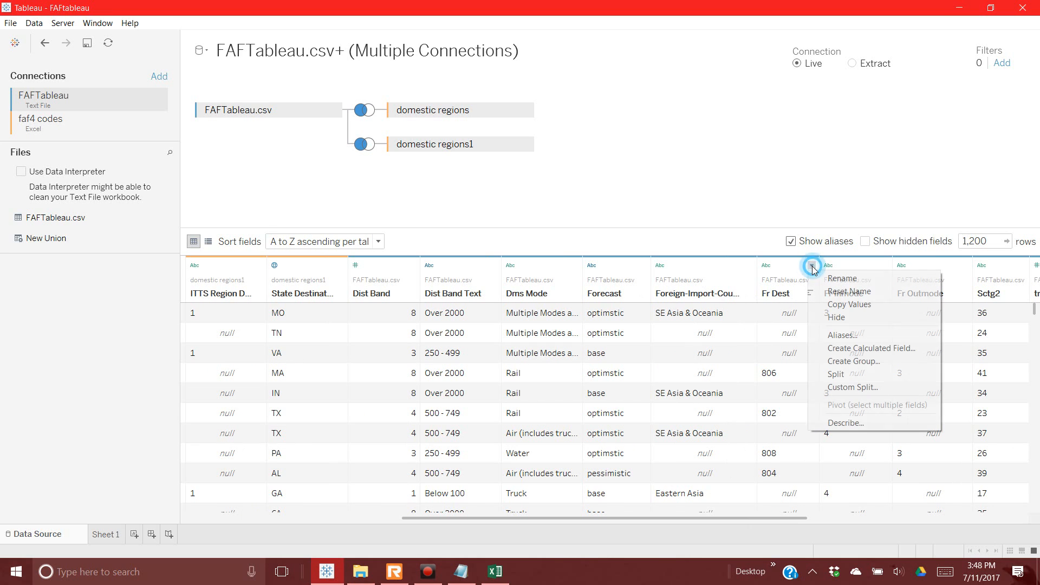
pyautogui.click(832, 333)
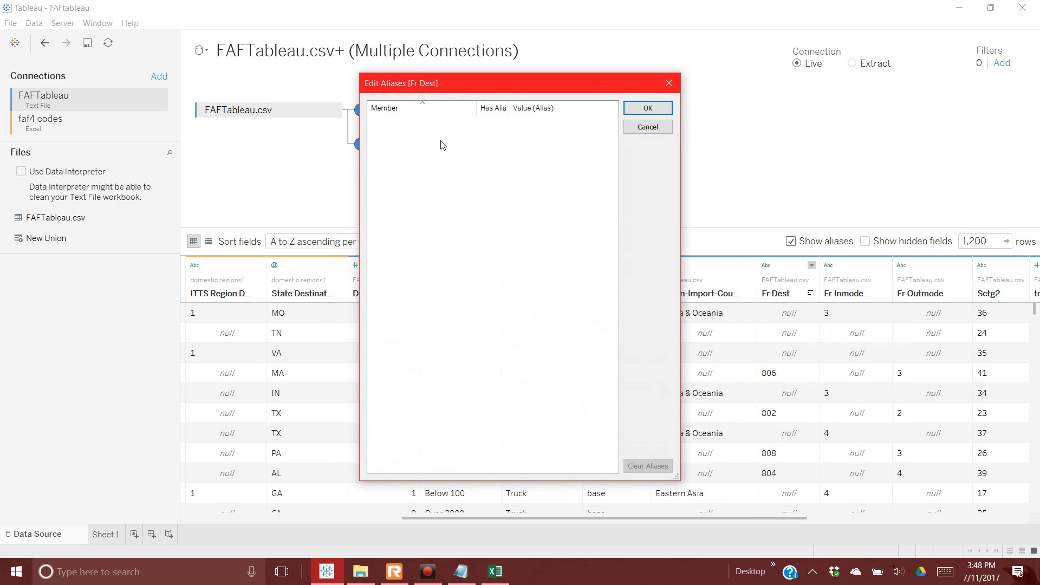
pyautogui.click(649, 128)
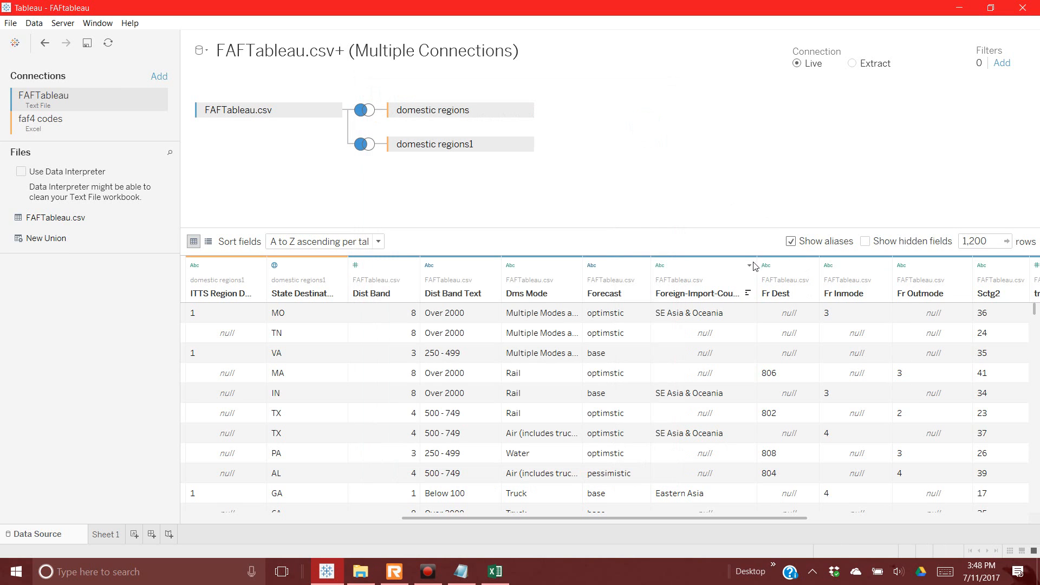
pyautogui.click(766, 266)
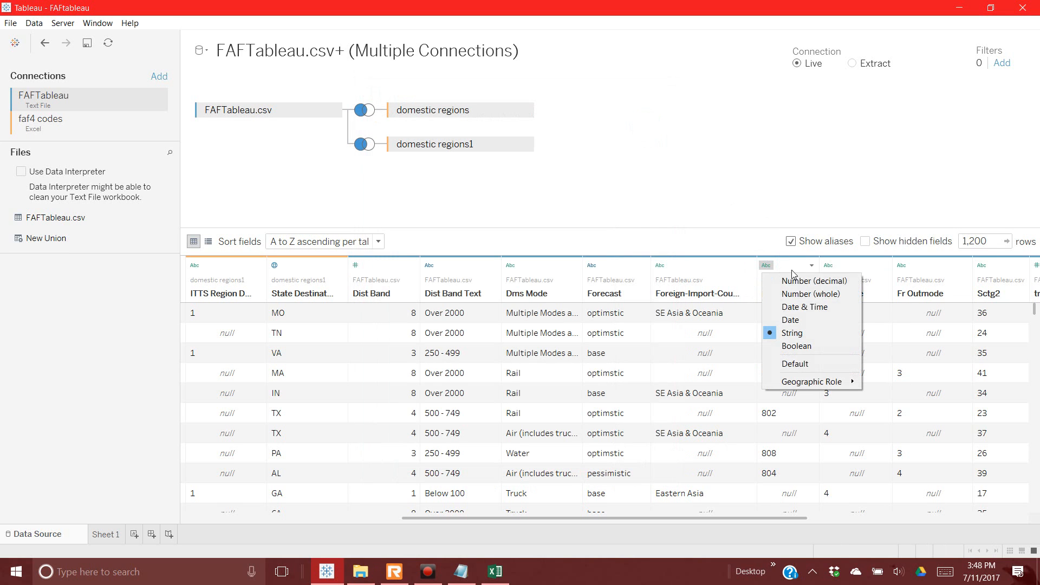
pyautogui.click(795, 332)
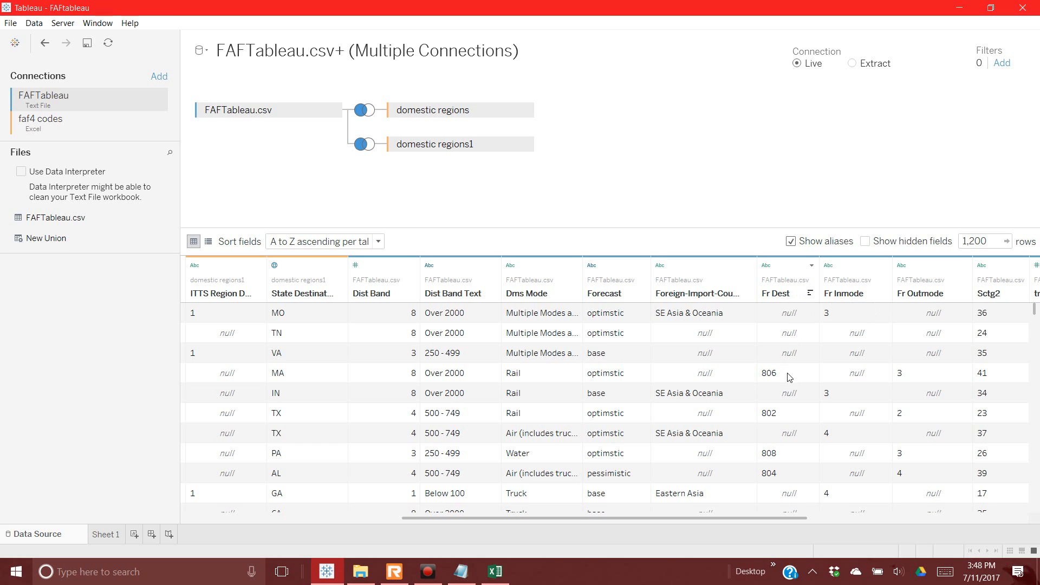
pyautogui.click(812, 266)
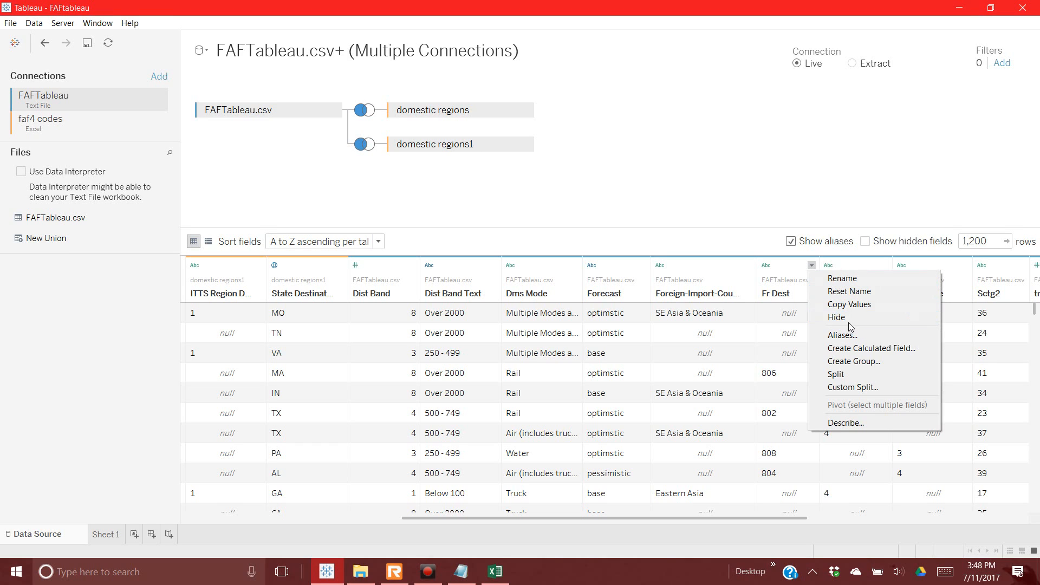
# Step: Save the workbook, sort the preview rows by Fr Dest, and recheck its empty aliases
pyautogui.click(90, 44)
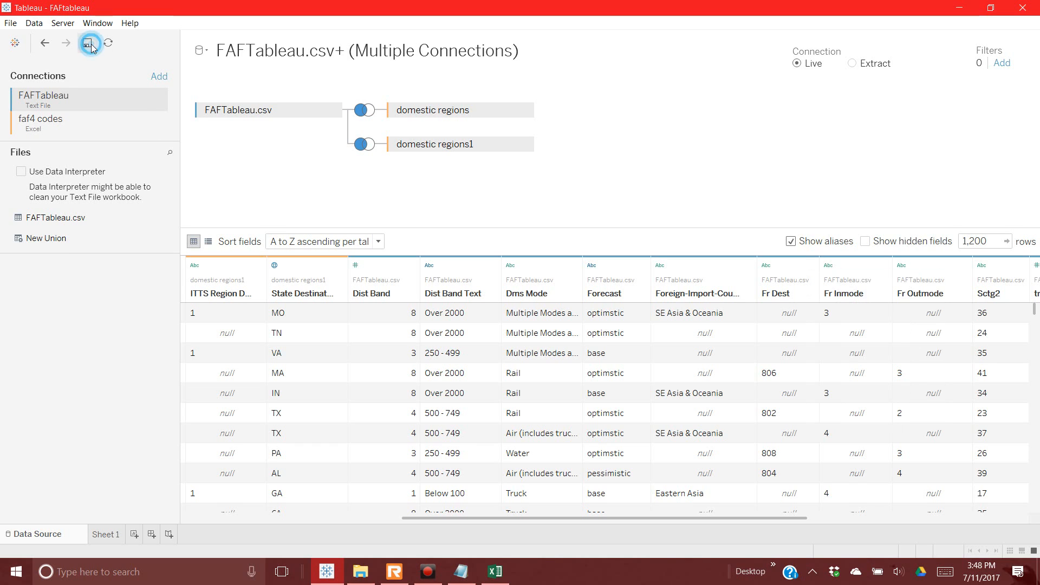
pyautogui.click(90, 46)
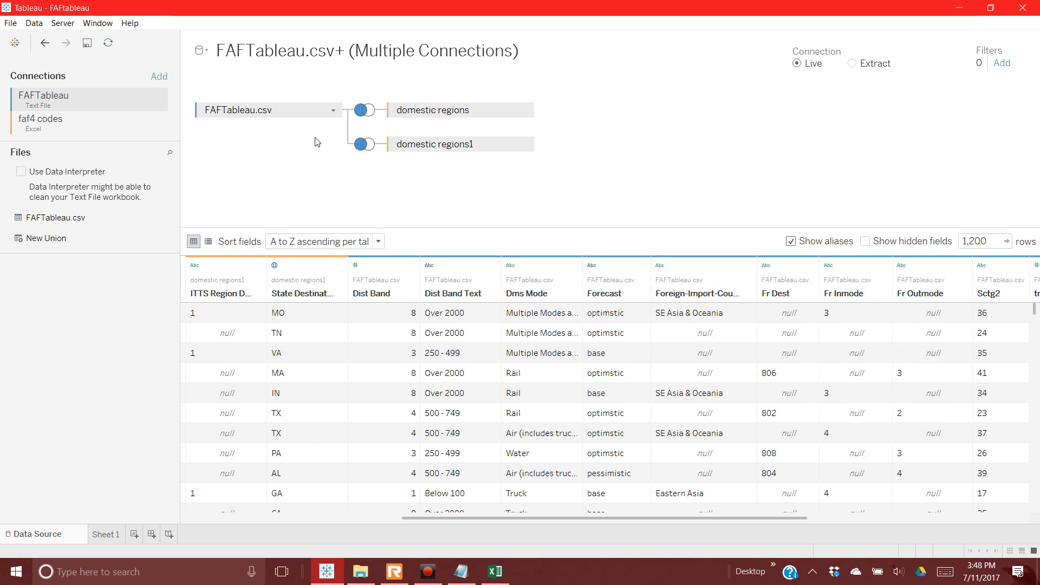
pyautogui.click(810, 294)
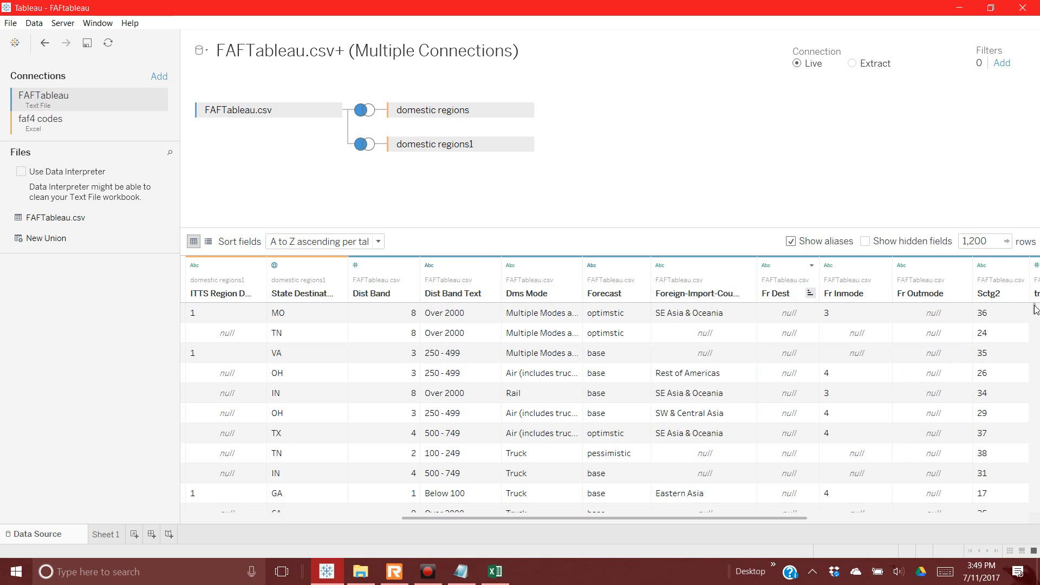
pyautogui.moveTo(1035, 308)
pyautogui.mouseDown()
pyautogui.moveTo(1035, 507)
pyautogui.moveTo(1035, 309)
pyautogui.mouseUp()
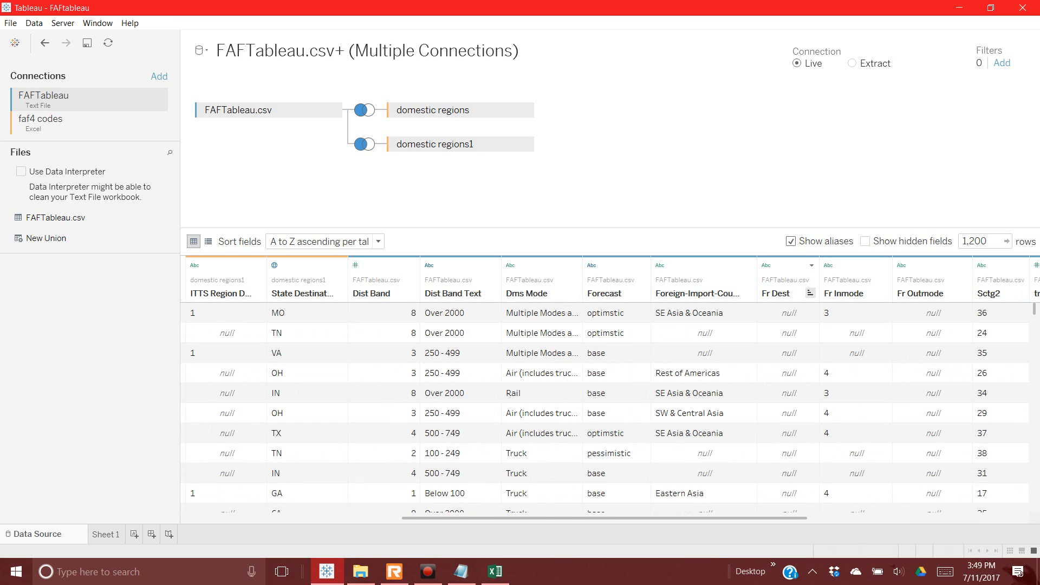
pyautogui.click(813, 266)
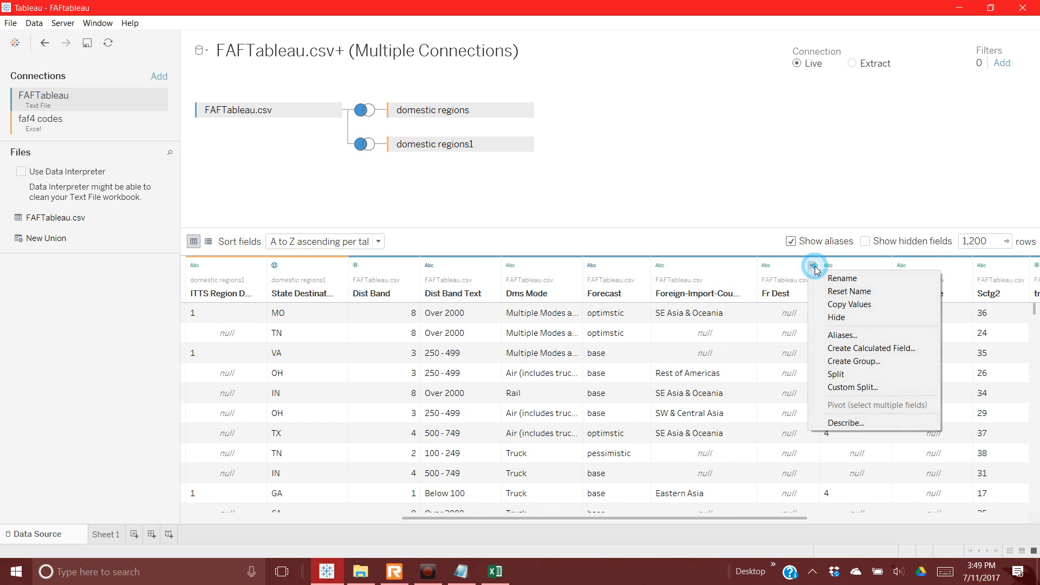
pyautogui.click(831, 333)
pyautogui.click(389, 122)
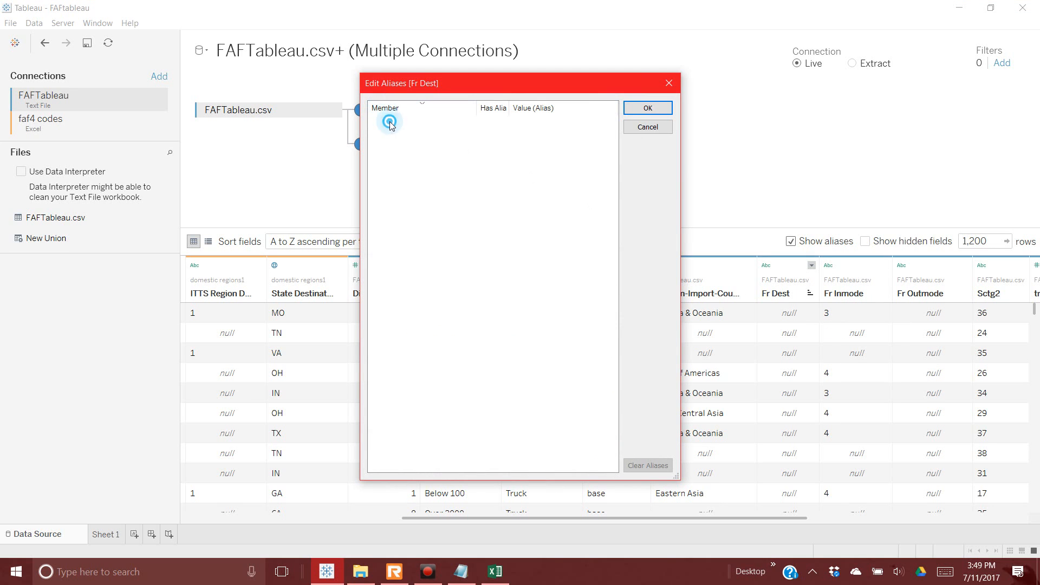
pyautogui.click(654, 129)
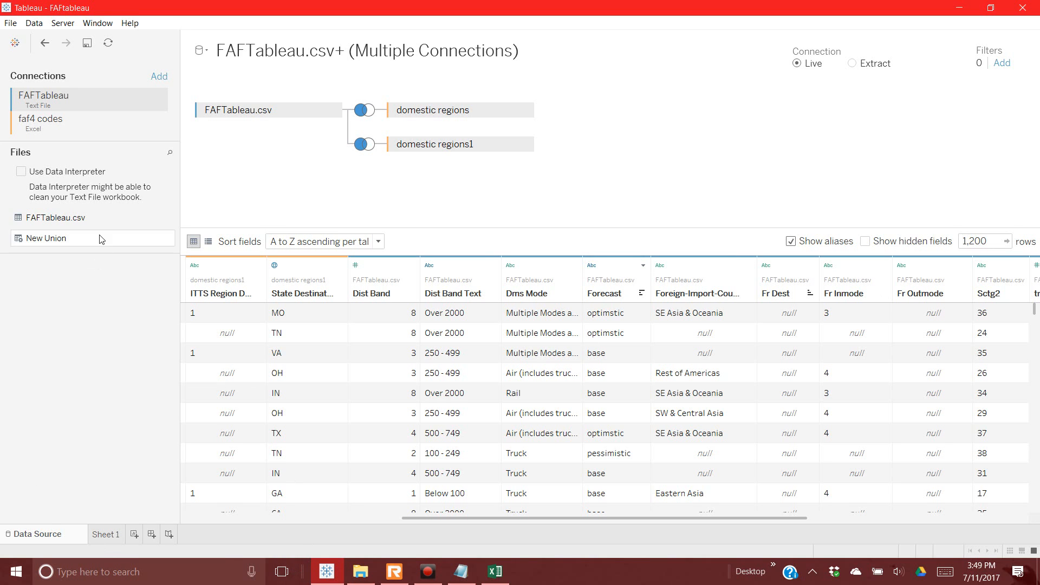
# Step: Drag faf country regions from faf4 codes onto the canvas and key its join on Fr Dest
pyautogui.click(22, 126)
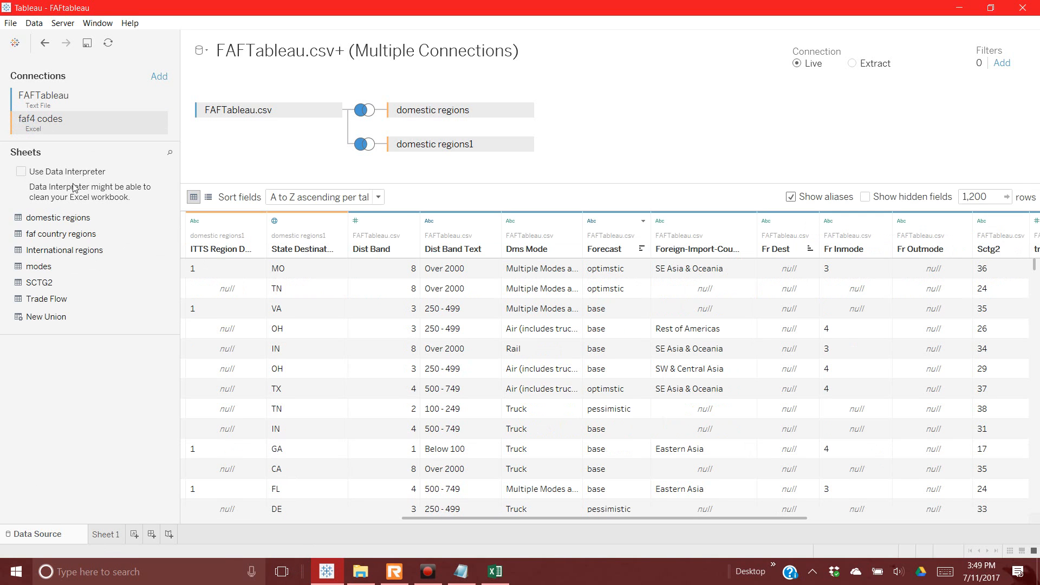
pyautogui.click(70, 239)
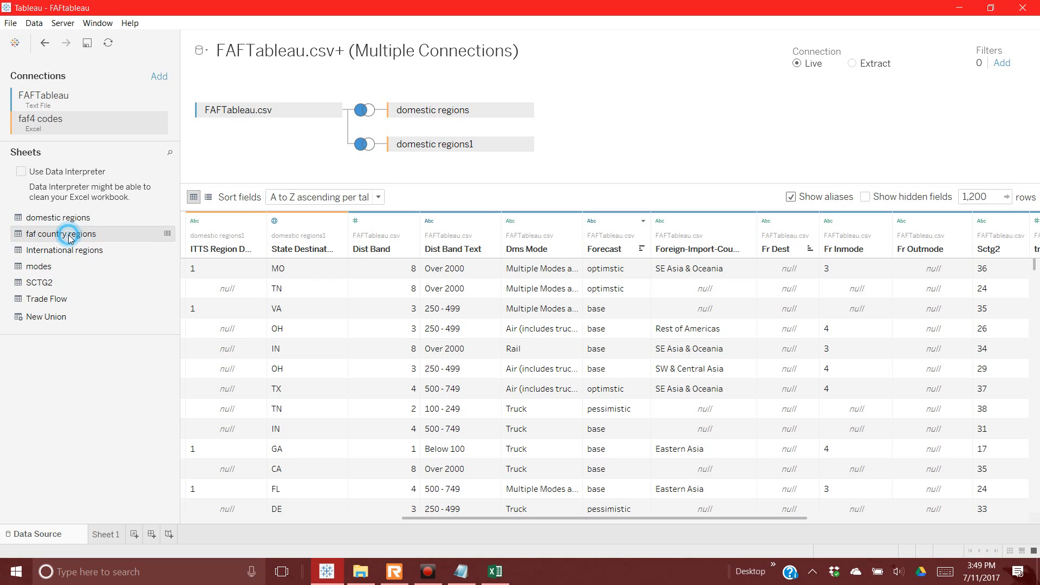
pyautogui.moveTo(70, 239); pyautogui.dragTo(699, 156)
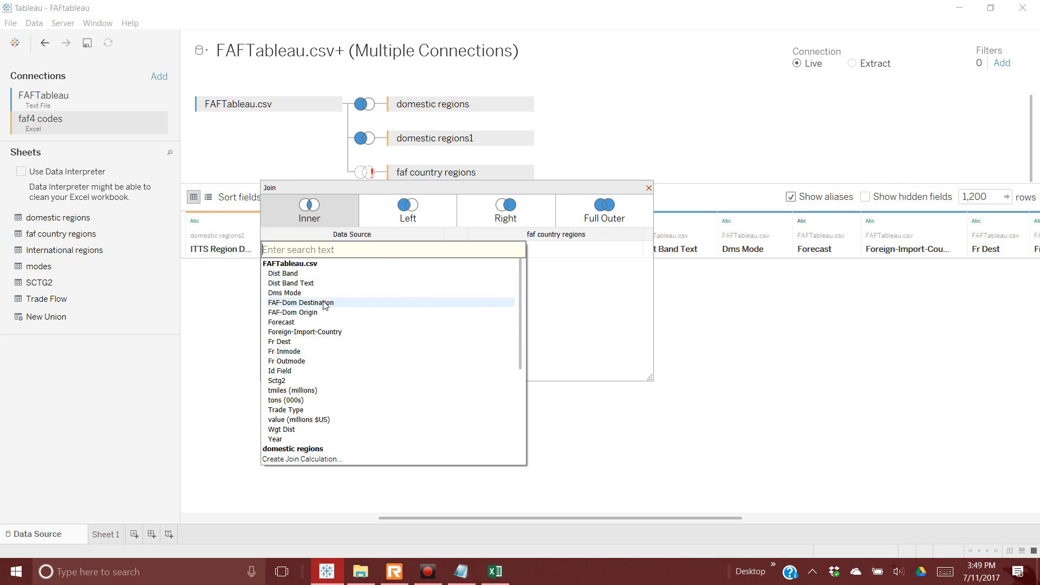
pyautogui.click(306, 344)
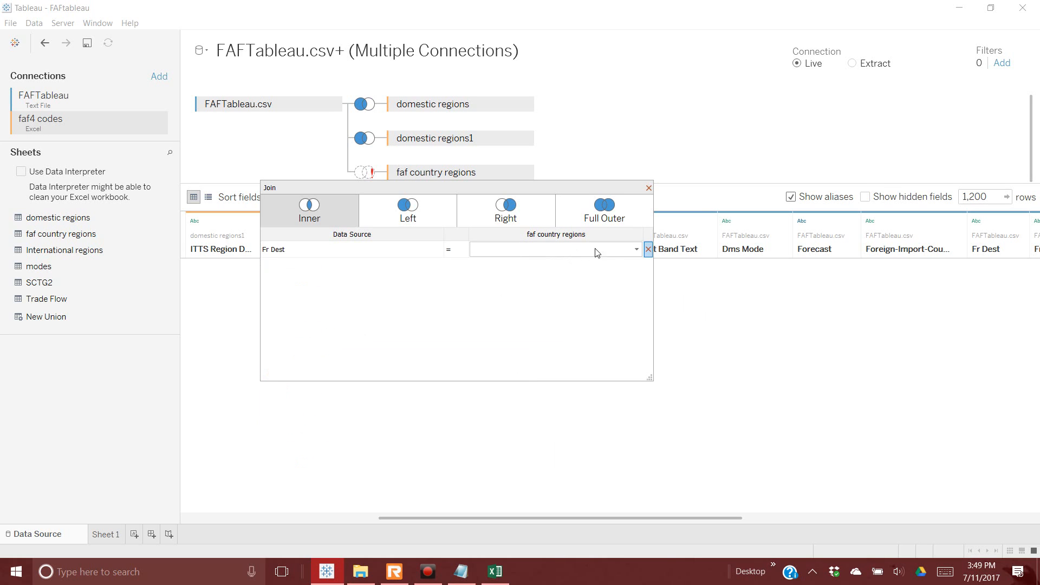
pyautogui.click(637, 252)
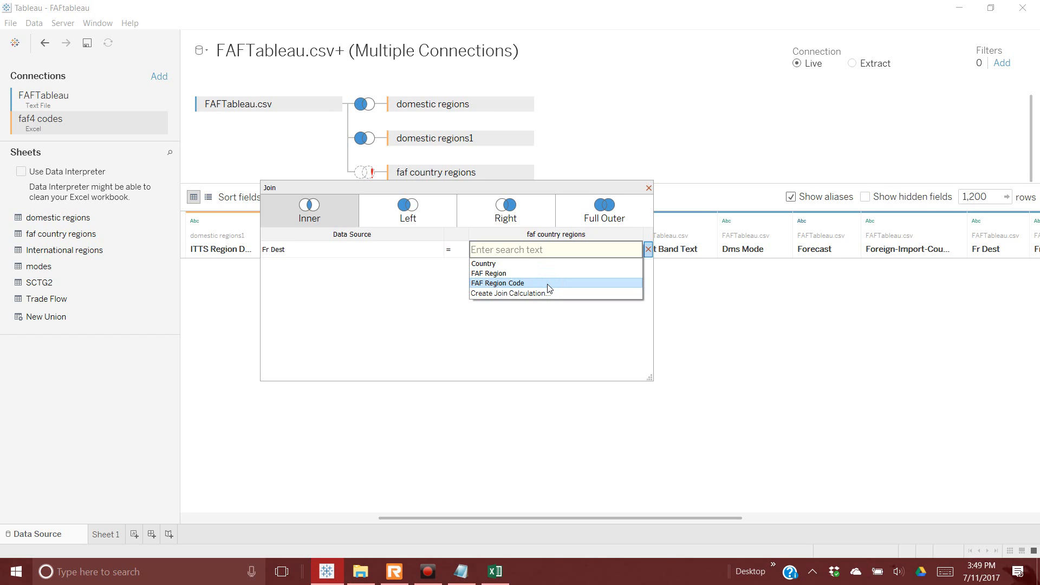
pyautogui.click(464, 317)
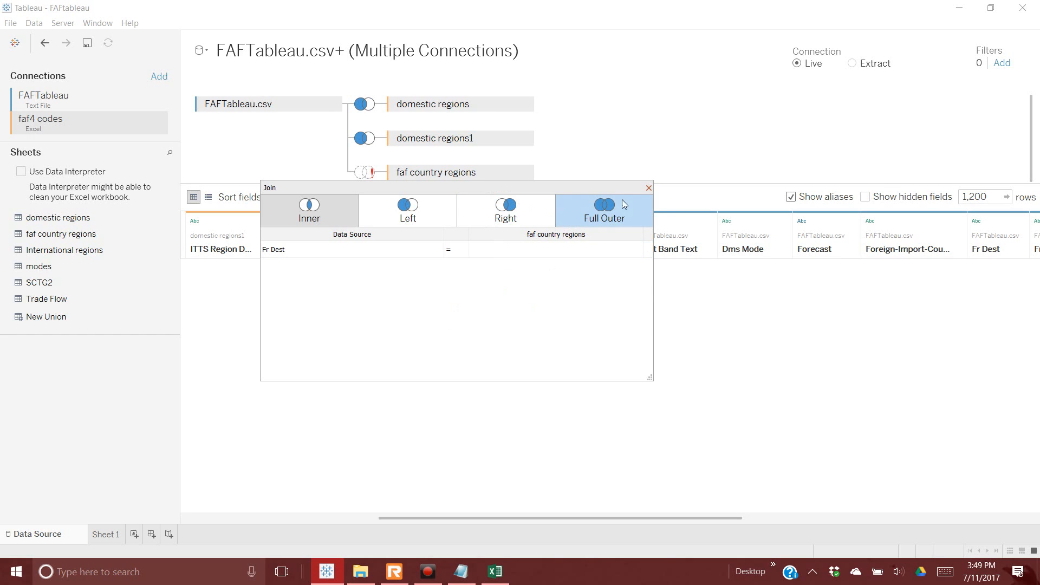
pyautogui.click(648, 188)
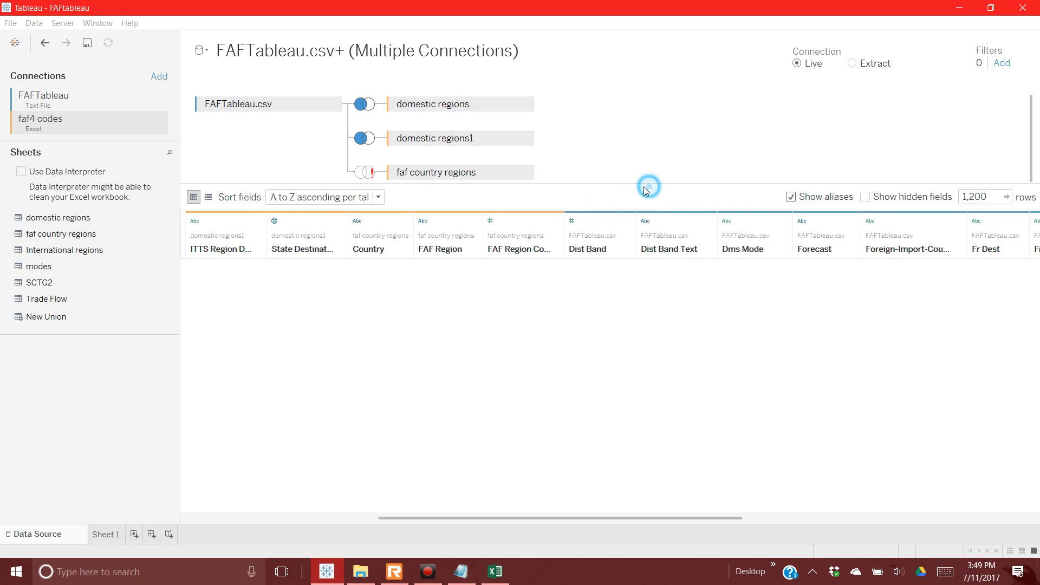
# Step: Preview the faf country regions and International regions data, then remove faf country regions
pyautogui.click(172, 236)
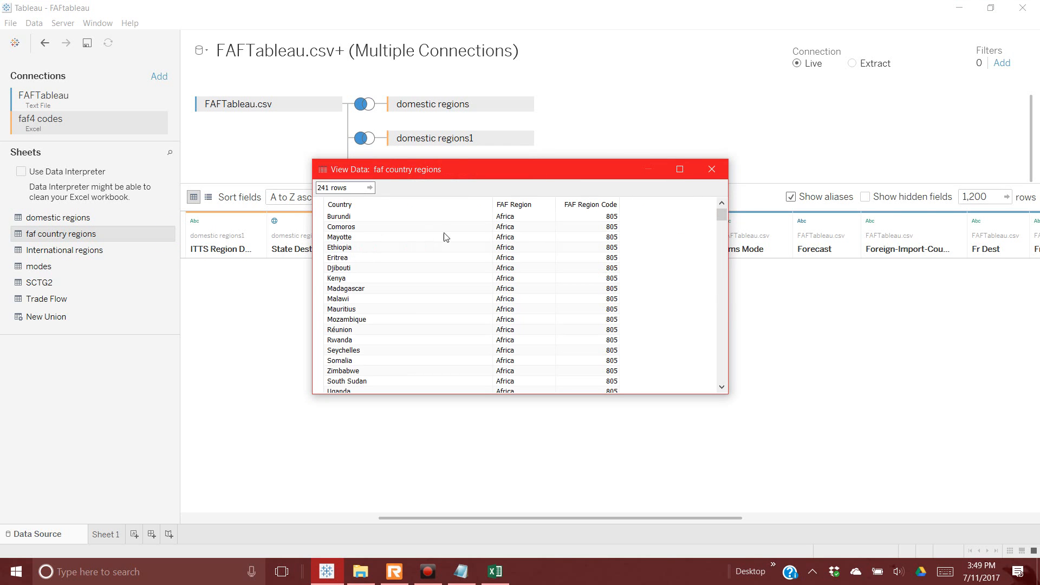
pyautogui.click(712, 169)
pyautogui.click(88, 250)
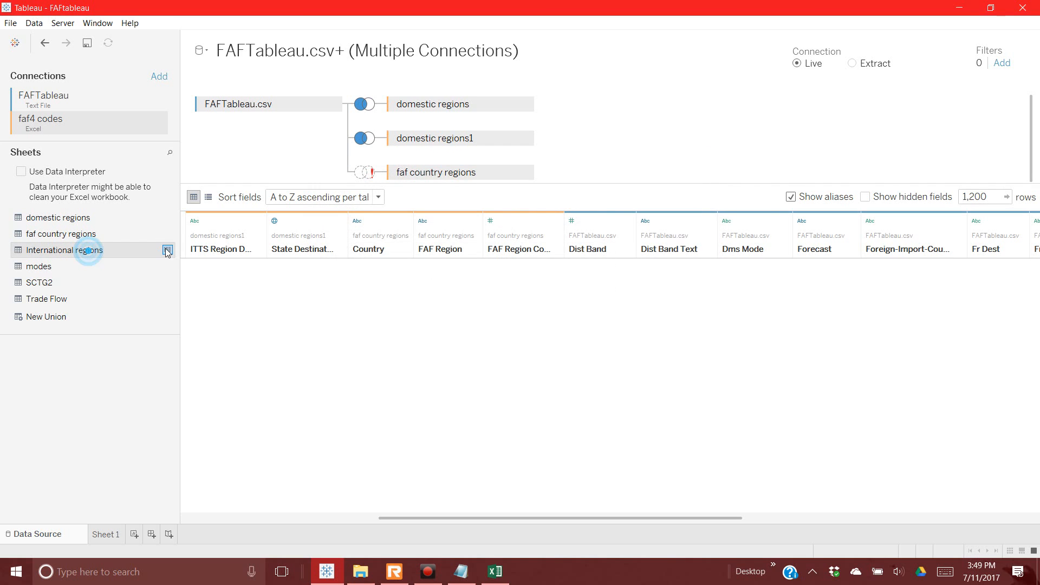
pyautogui.click(168, 251)
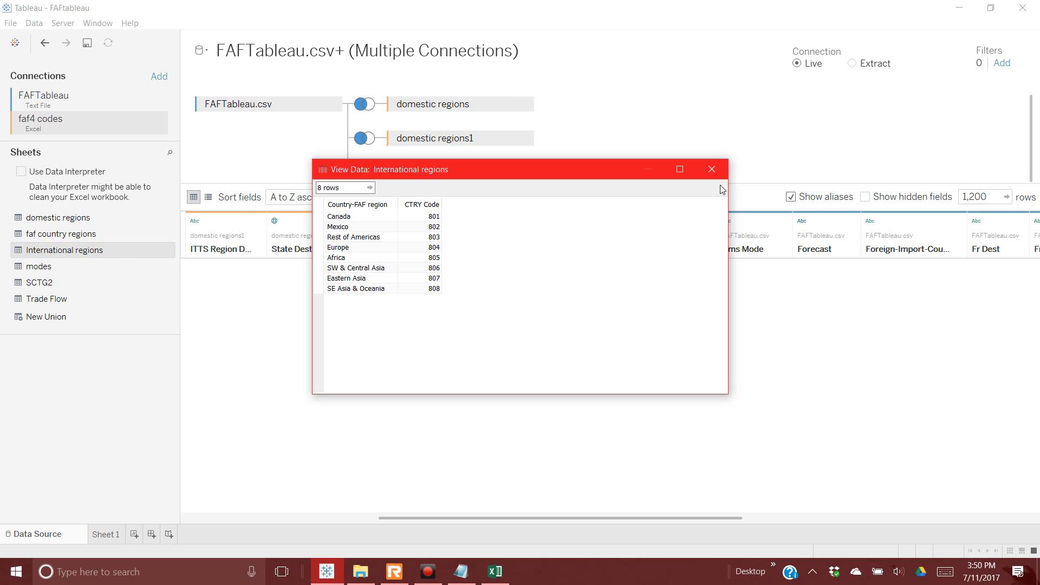
pyautogui.click(712, 169)
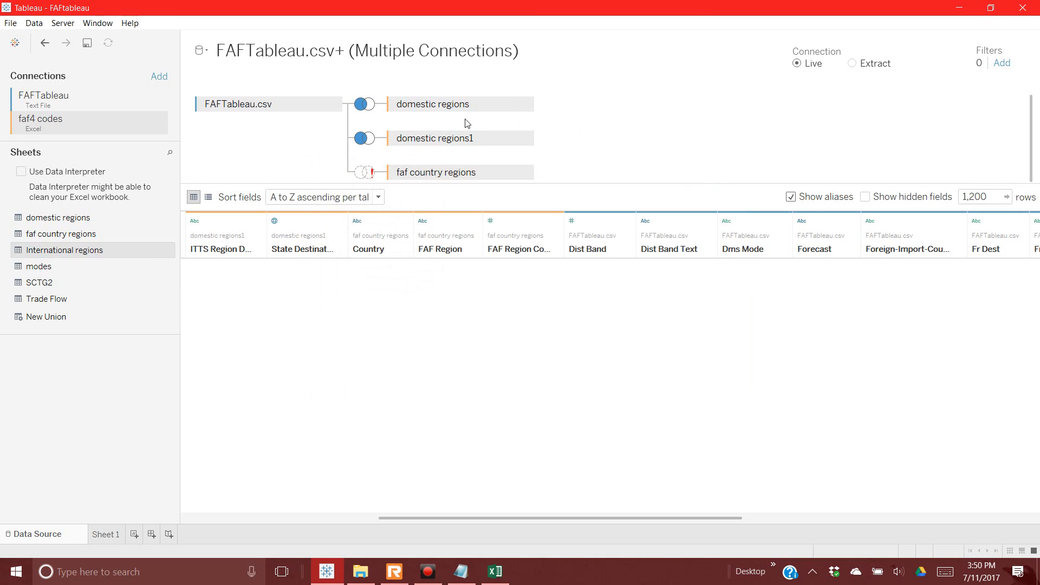
pyautogui.click(526, 176)
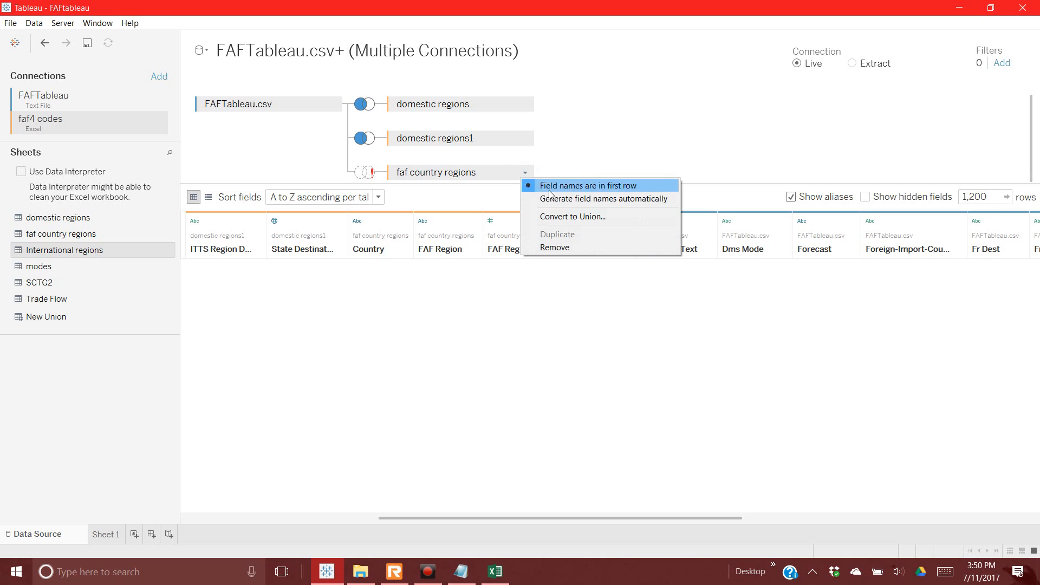
pyautogui.click(565, 242)
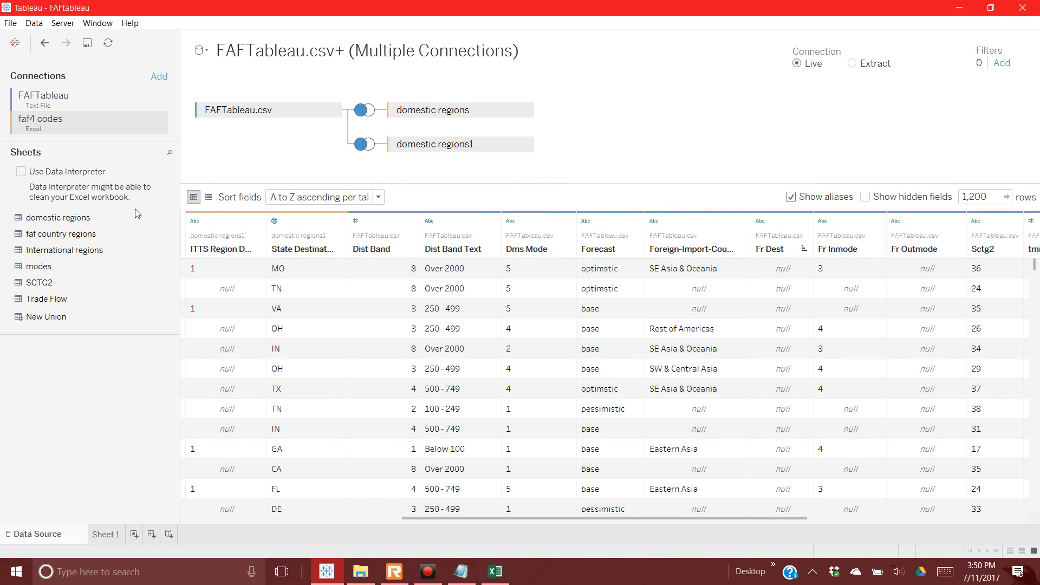
# Step: Left-join International regions to FAFTableau.csv on Fr Dest = CTRY Code
pyautogui.moveTo(61, 252); pyautogui.dragTo(675, 160)
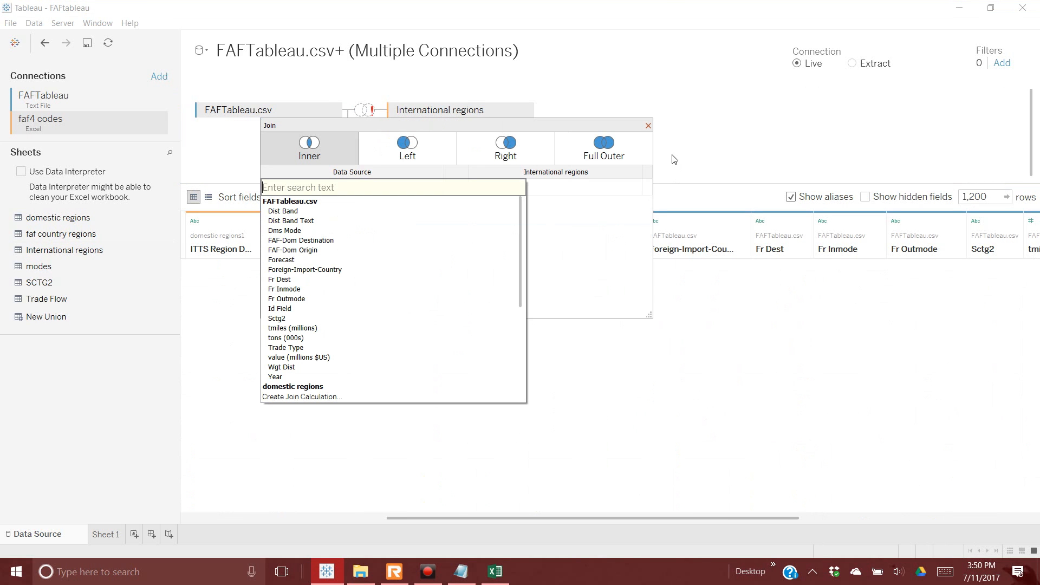
pyautogui.moveTo(395, 132); pyautogui.dragTo(597, 199)
pyautogui.click(599, 209)
pyautogui.click(596, 255)
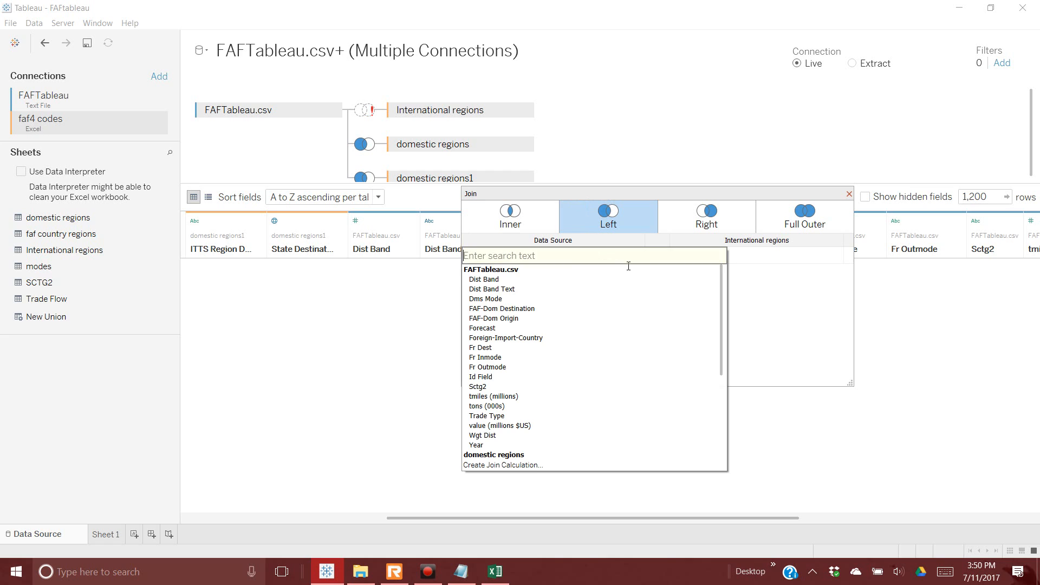
pyautogui.click(506, 351)
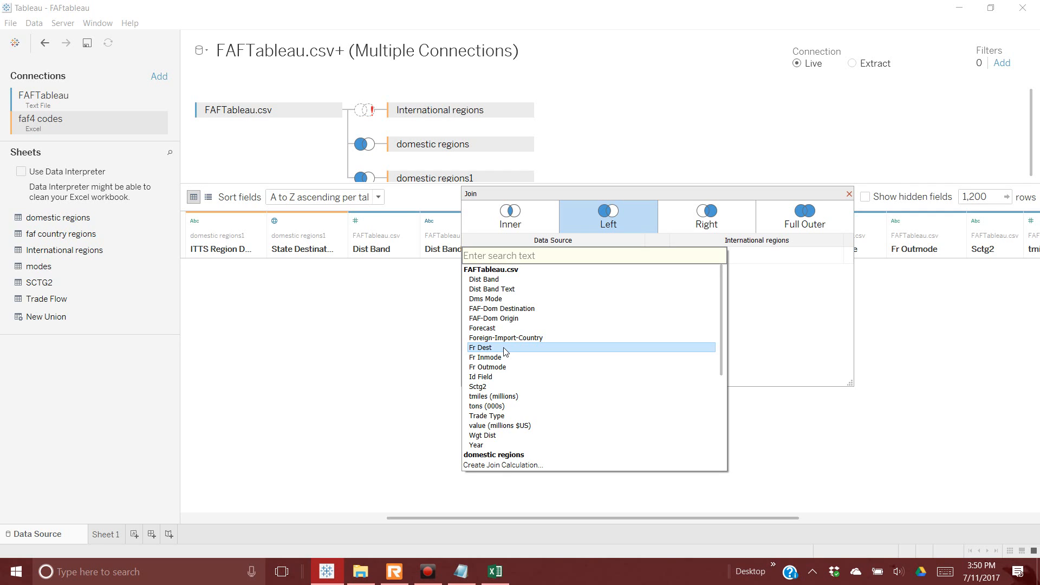
pyautogui.click(504, 350)
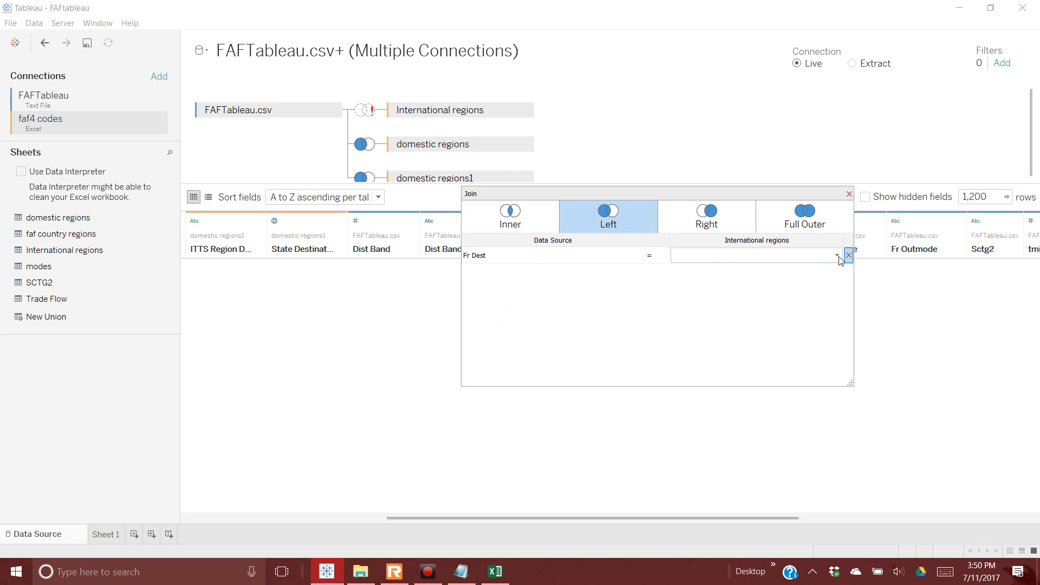
pyautogui.click(839, 257)
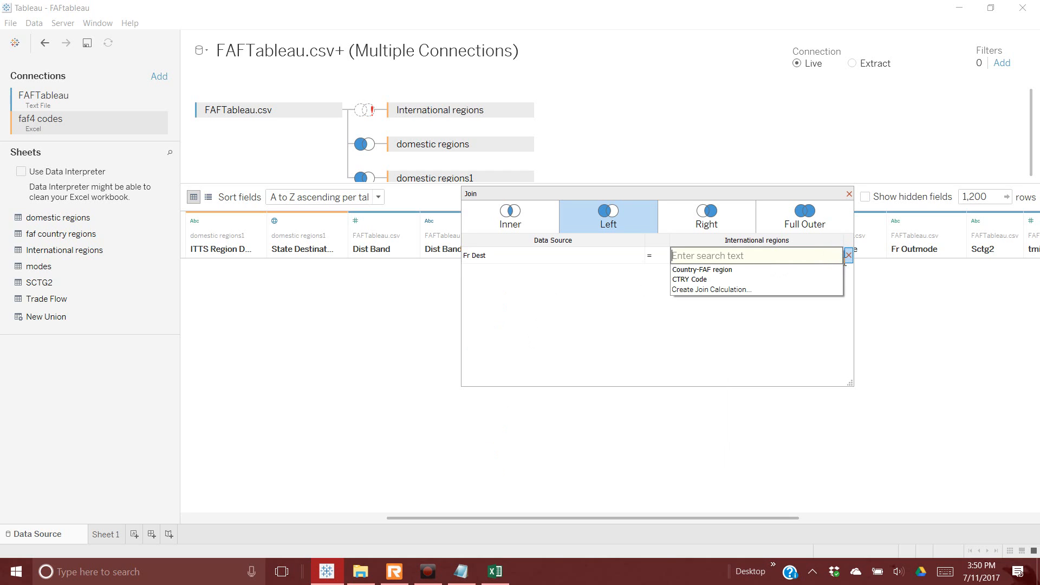
pyautogui.click(740, 280)
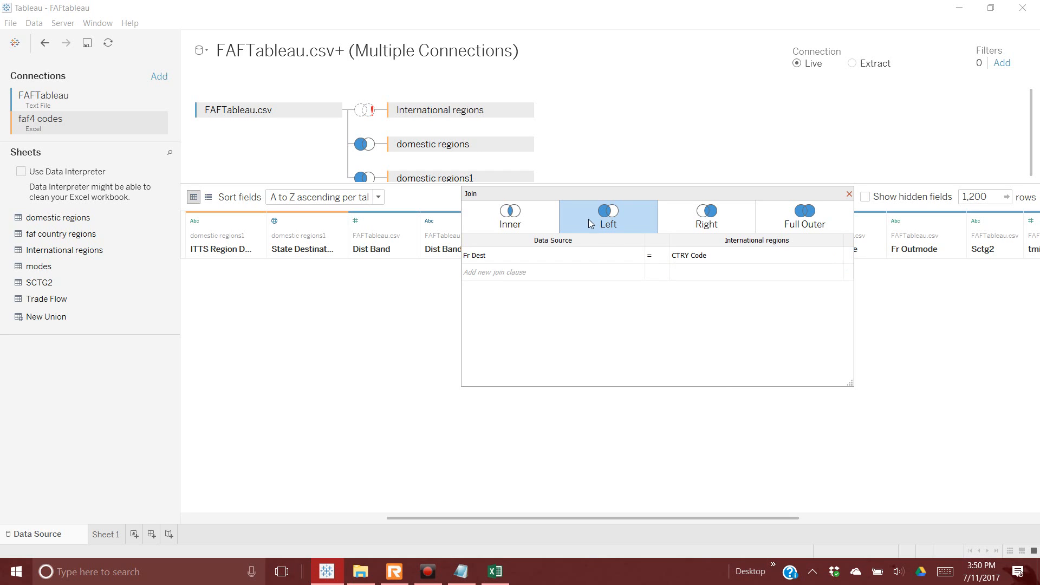
pyautogui.click(849, 194)
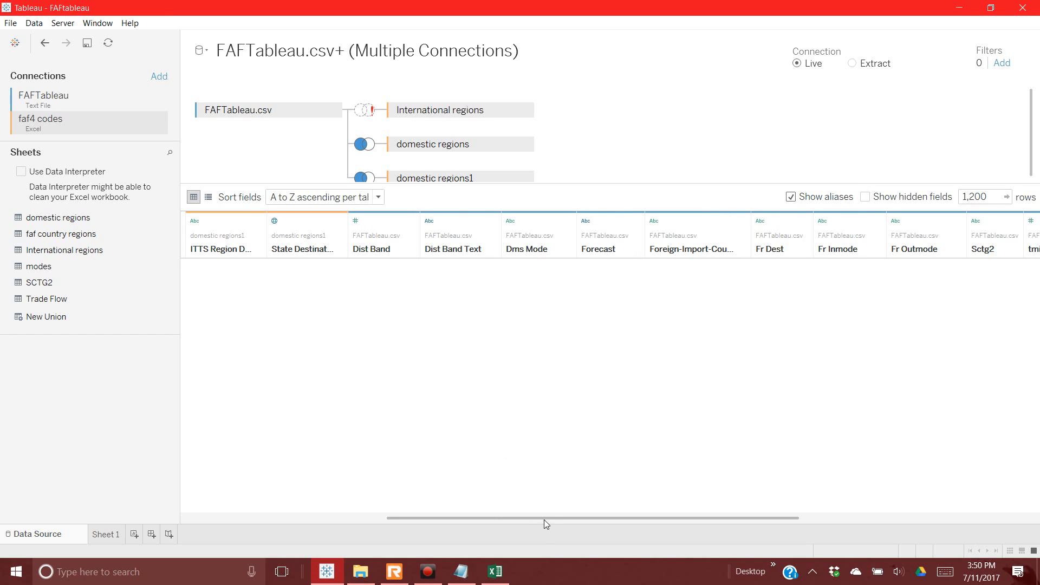
pyautogui.click(365, 110)
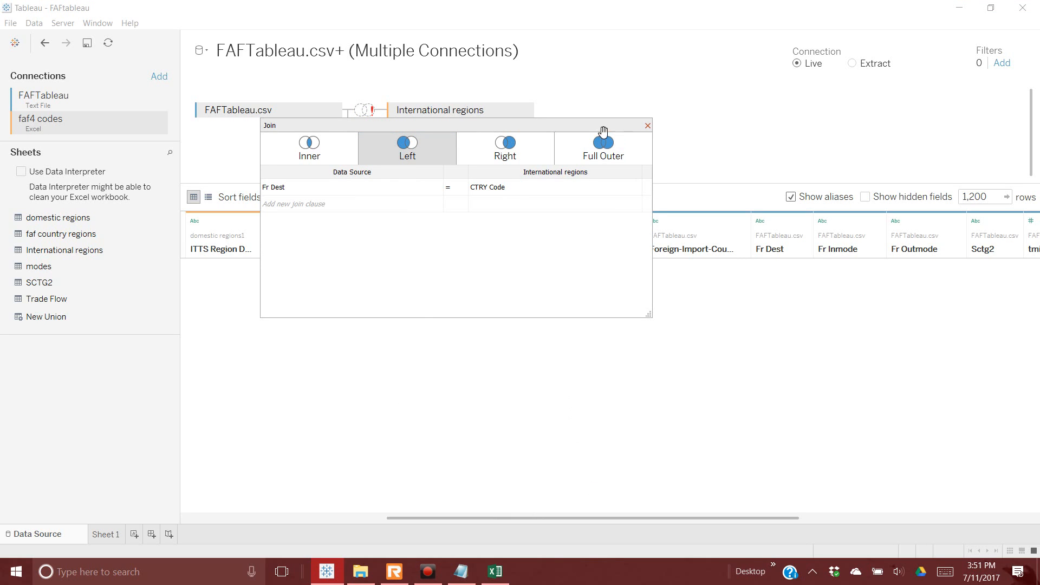
pyautogui.click(647, 126)
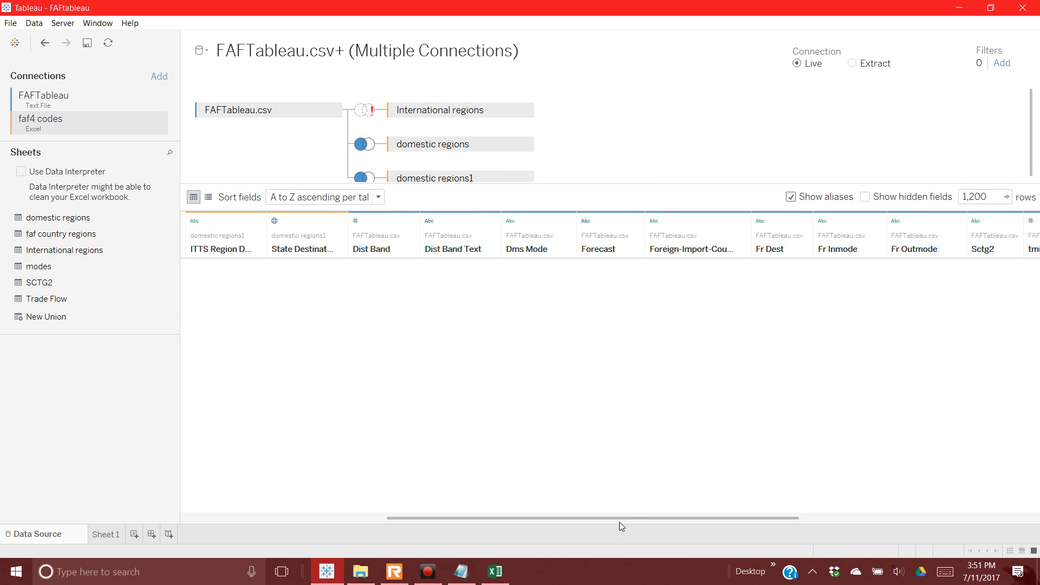
# Step: Set Country-FAF region's geographic role to None, make CTRY Code a String, and load the rows
pyautogui.moveTo(622, 518); pyautogui.dragTo(855, 497)
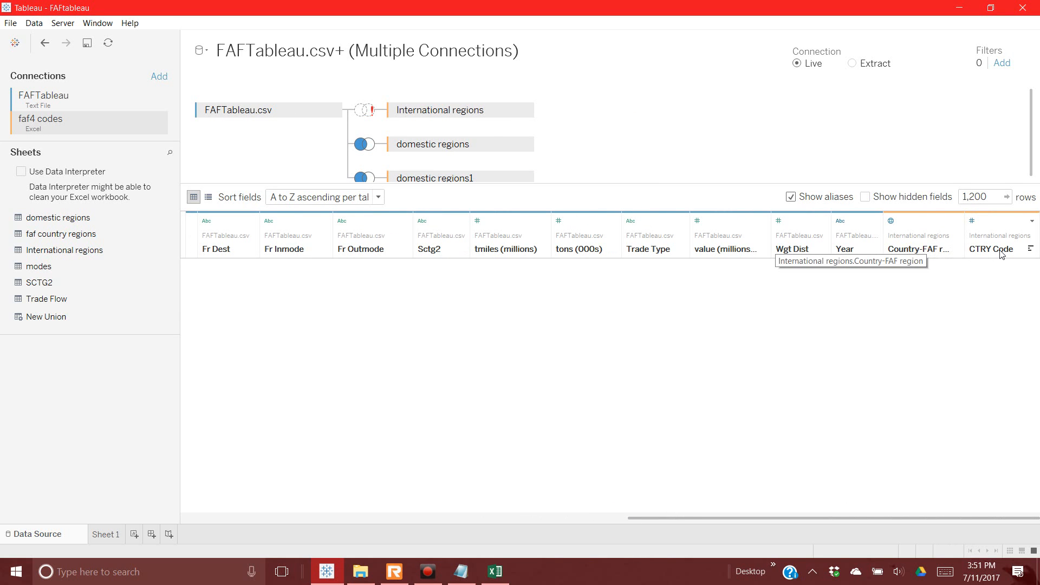
pyautogui.rightClick(995, 223)
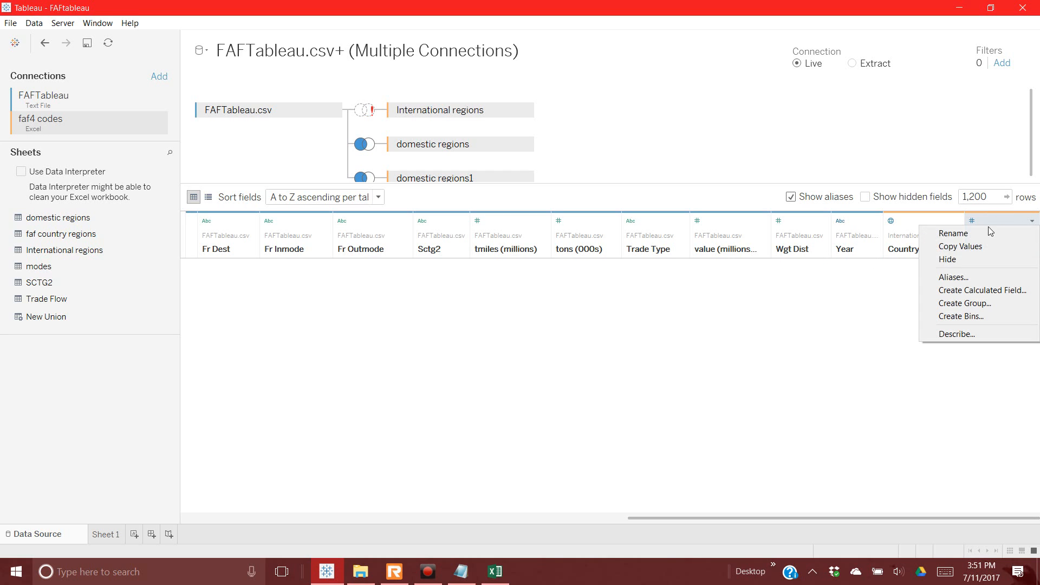
pyautogui.click(912, 292)
pyautogui.click(893, 223)
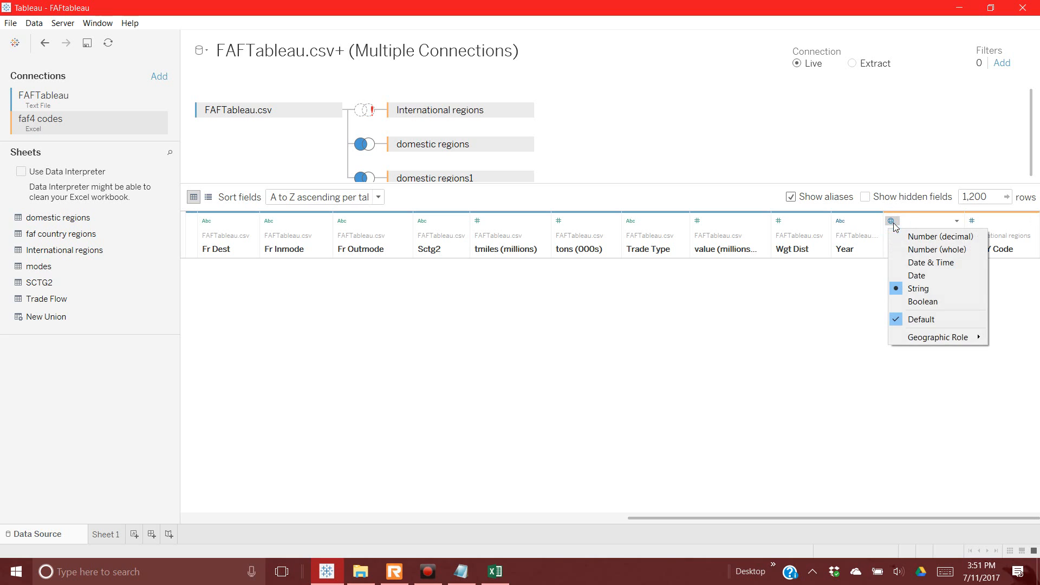
pyautogui.moveTo(918, 336)
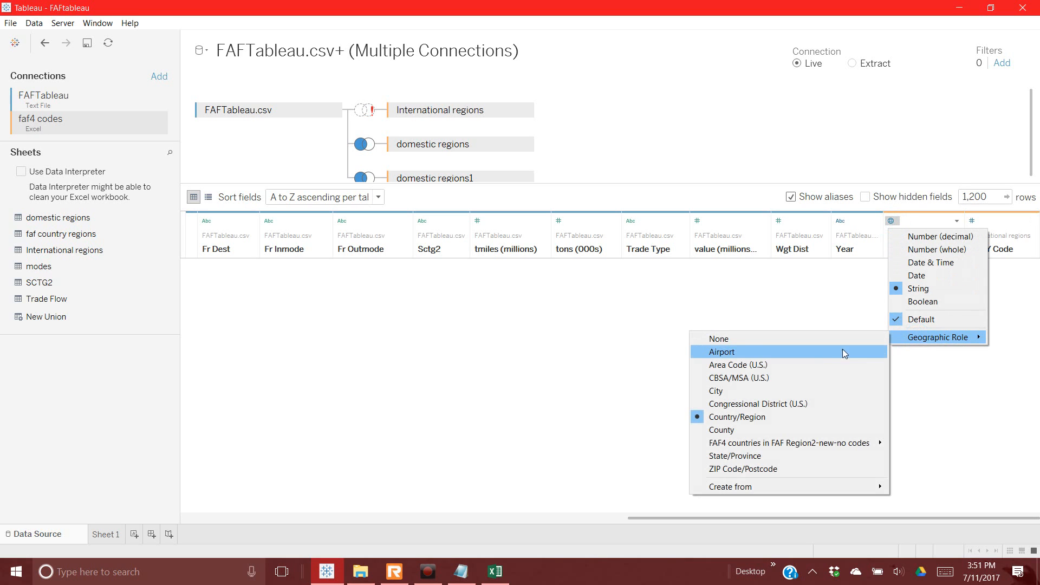
pyautogui.click(815, 342)
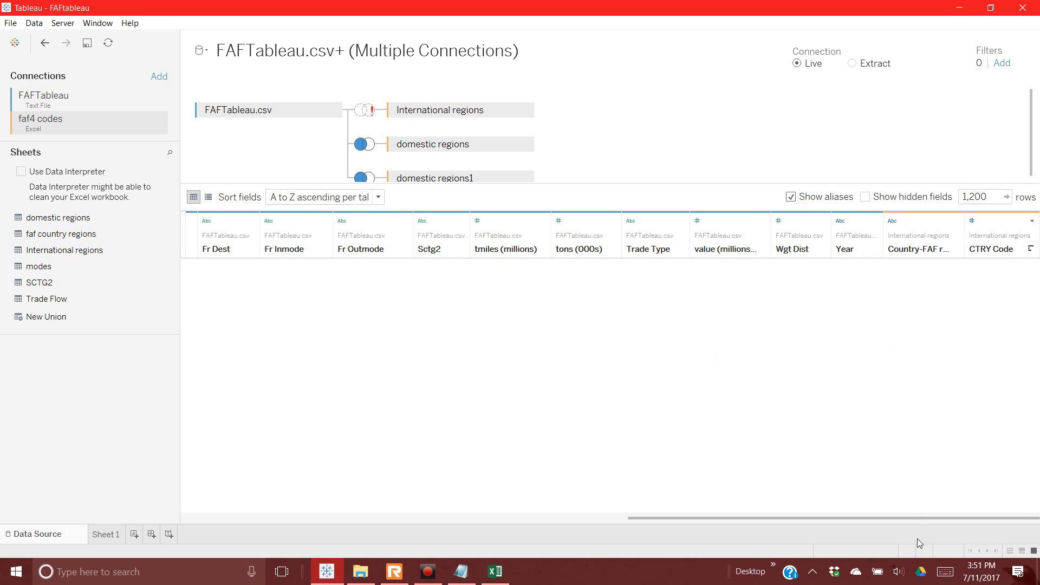
pyautogui.click(974, 227)
pyautogui.click(975, 287)
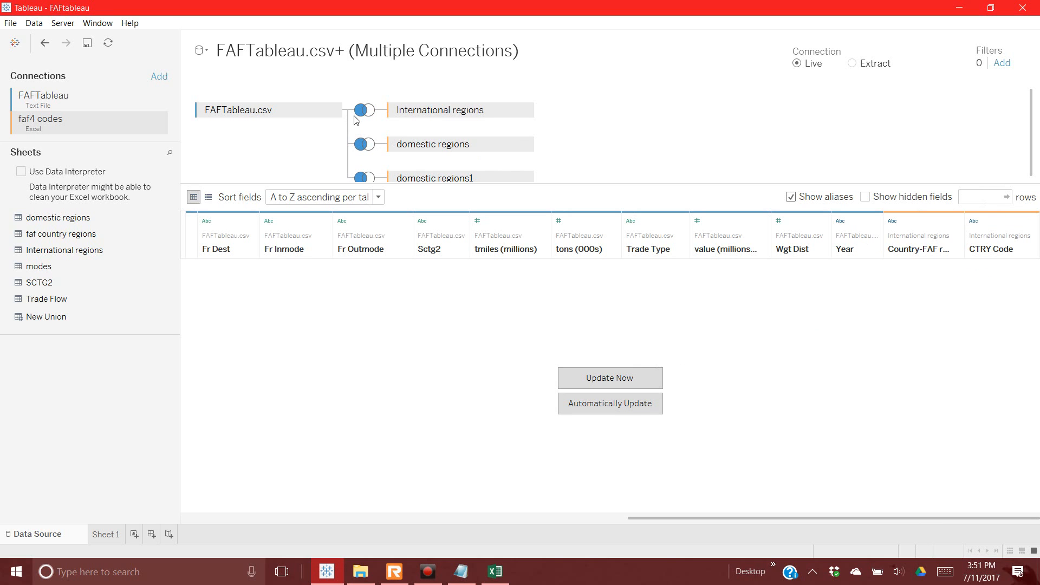
pyautogui.click(617, 383)
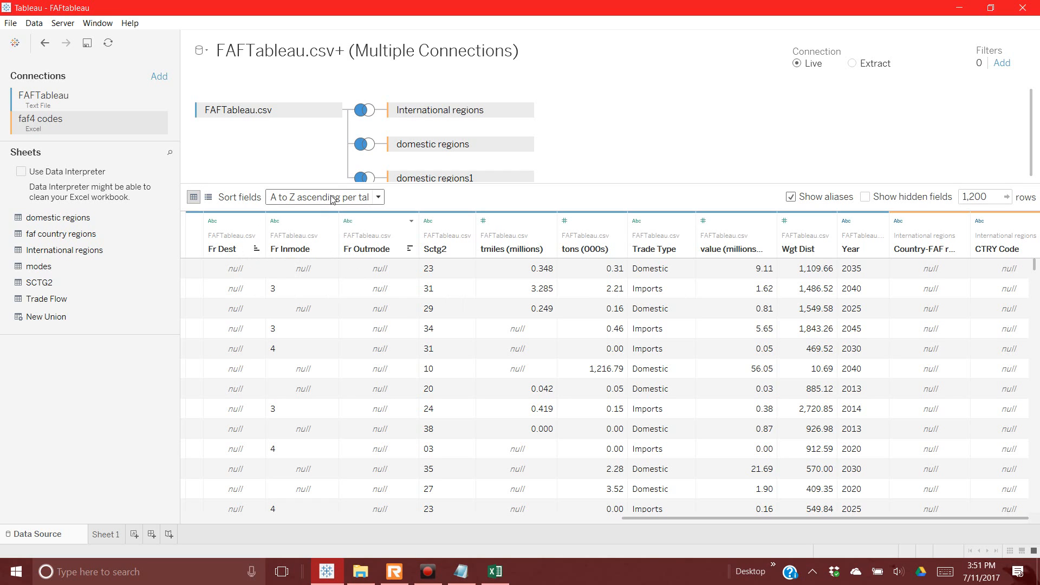
# Step: Hide the CTRY Code field from the International regions join
pyautogui.click(366, 112)
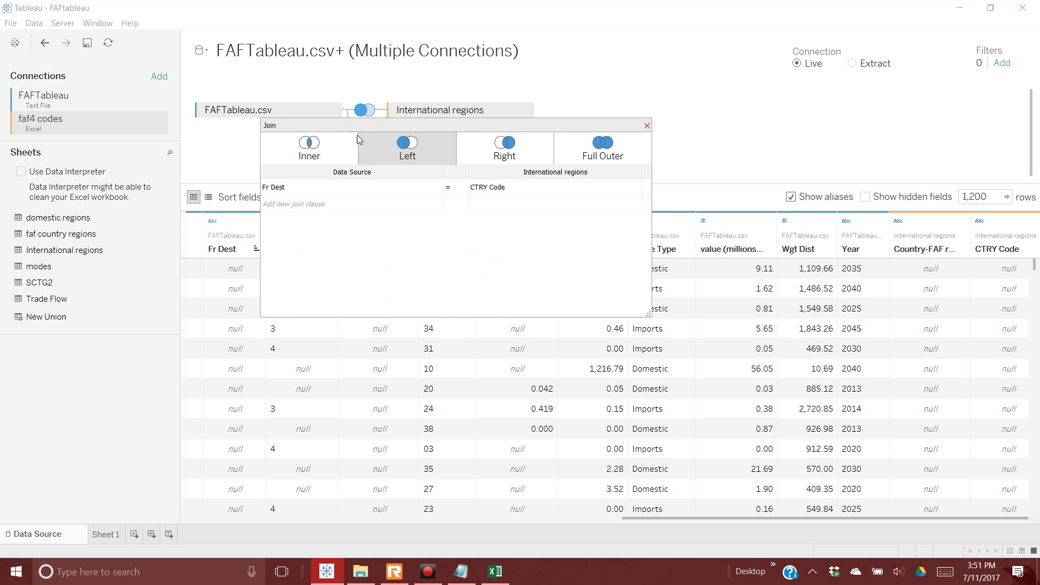
pyautogui.click(932, 254)
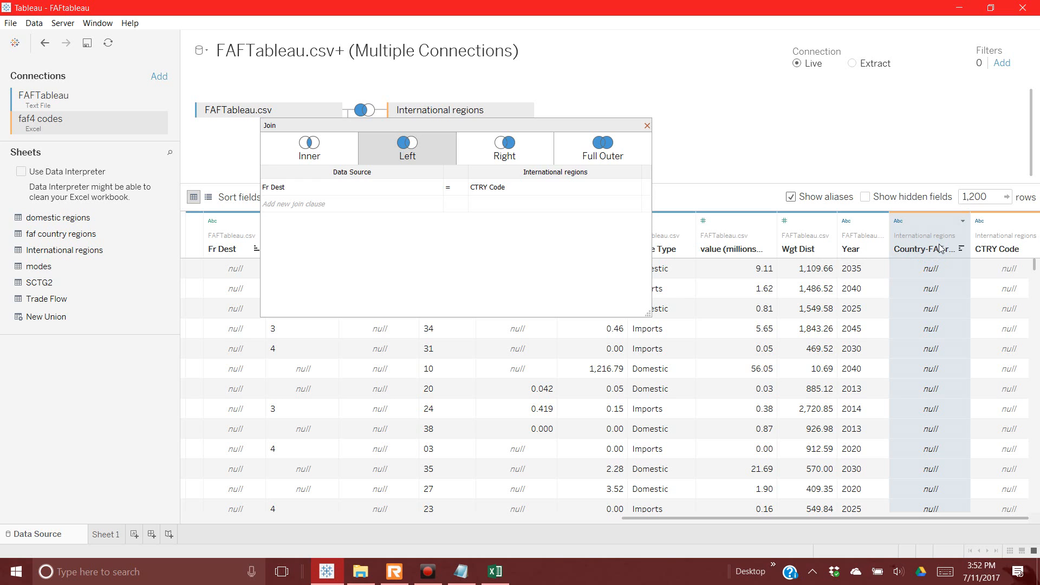
pyautogui.click(647, 129)
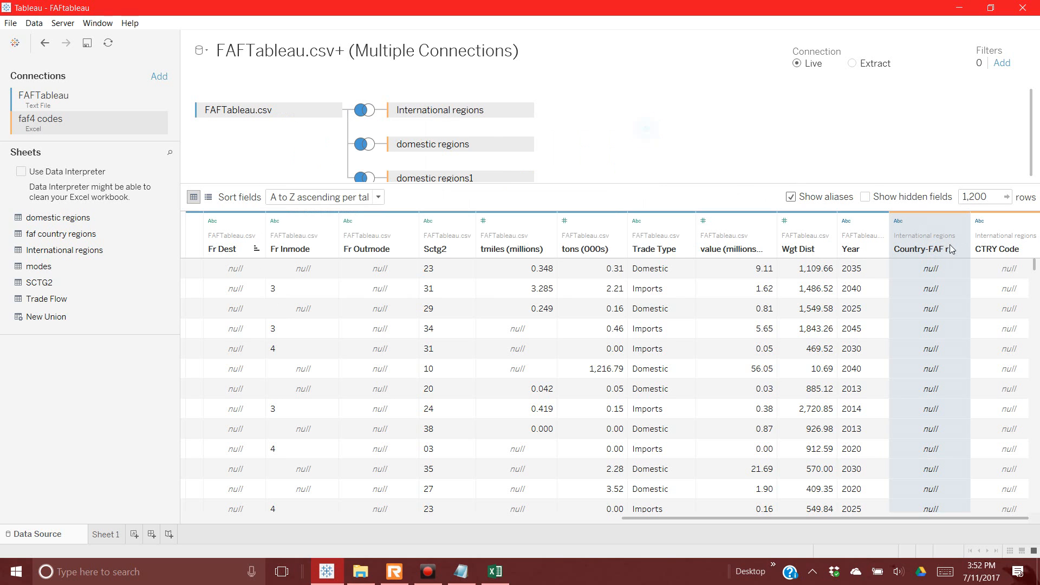
pyautogui.scroll(-5, 929, 371)
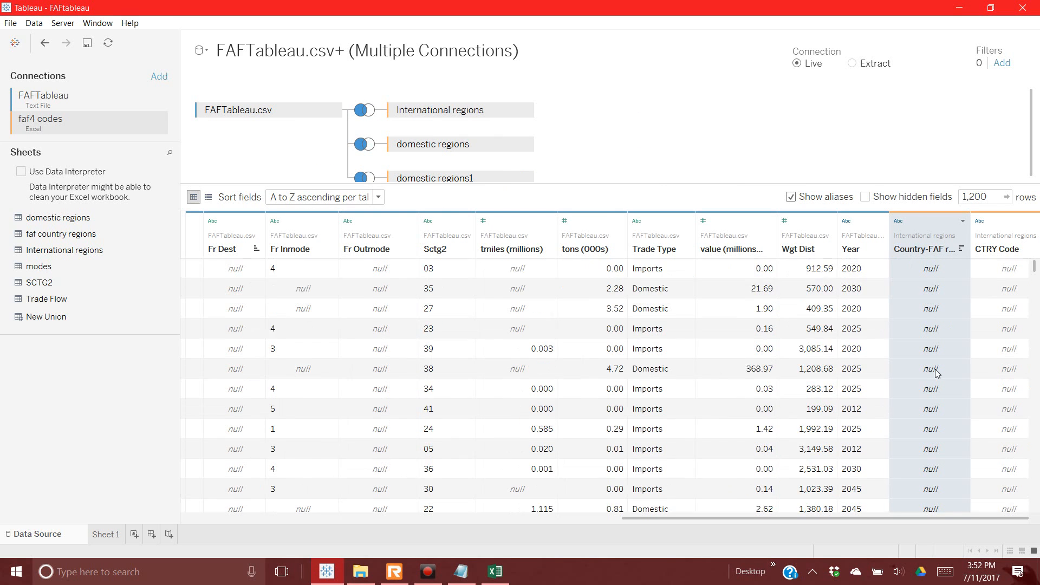
pyautogui.scroll(-4, 937, 372)
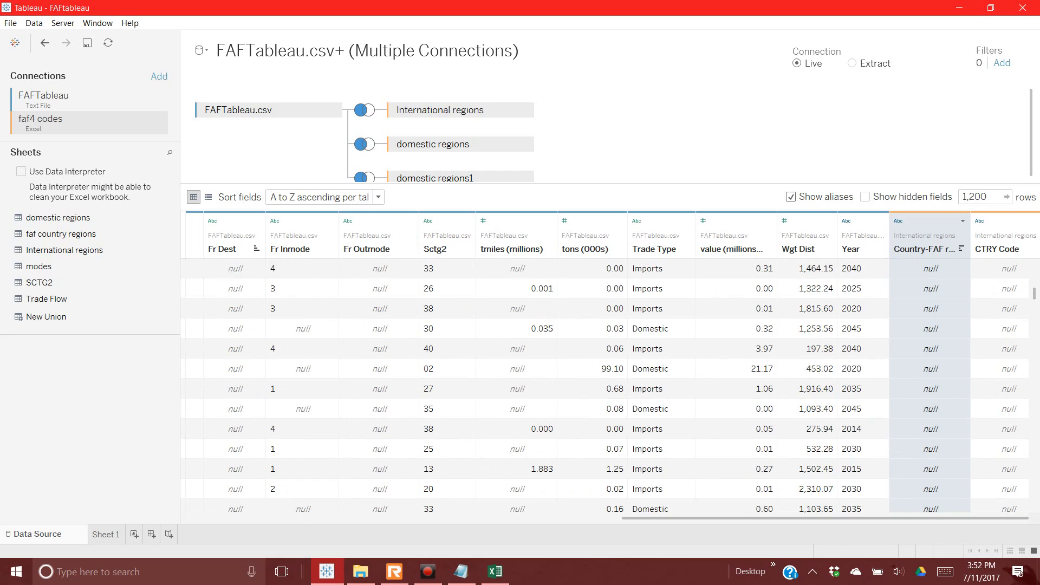
pyautogui.moveTo(1035, 301)
pyautogui.mouseDown()
pyautogui.moveTo(1037, 473)
pyautogui.moveTo(1036, 285)
pyautogui.mouseUp()
pyautogui.rightClick(994, 235)
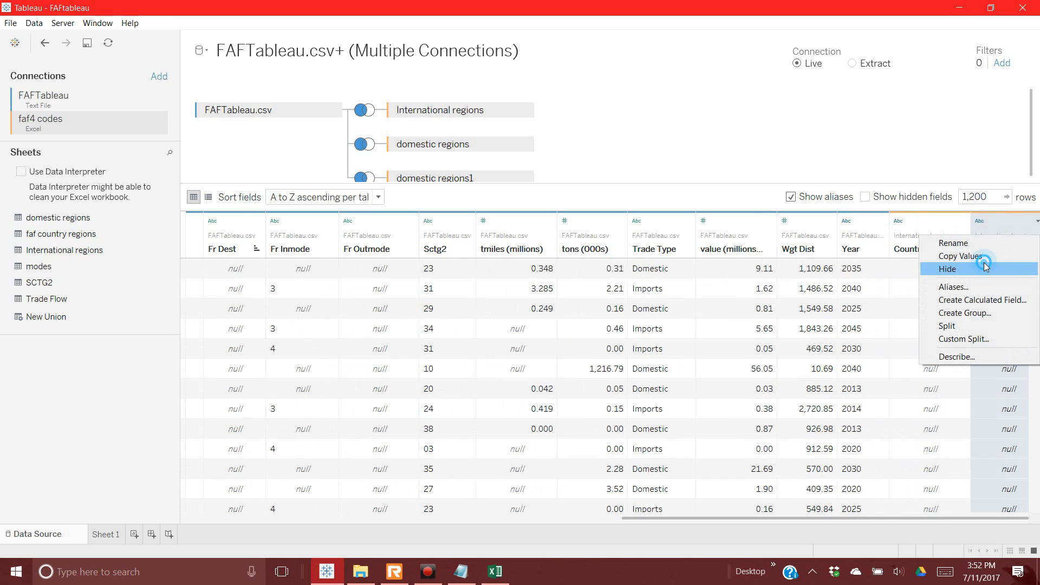
pyautogui.click(984, 267)
# Step: Rename the Country-FAF region field to a Country-FAF Destination region name
pyautogui.click(910, 250)
pyautogui.rightClick(910, 251)
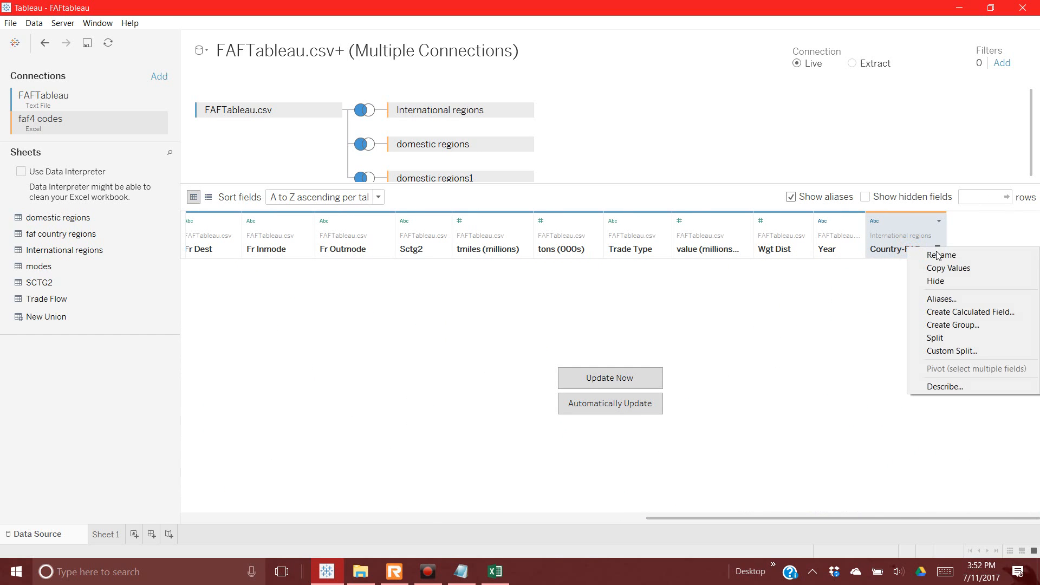
pyautogui.click(943, 255)
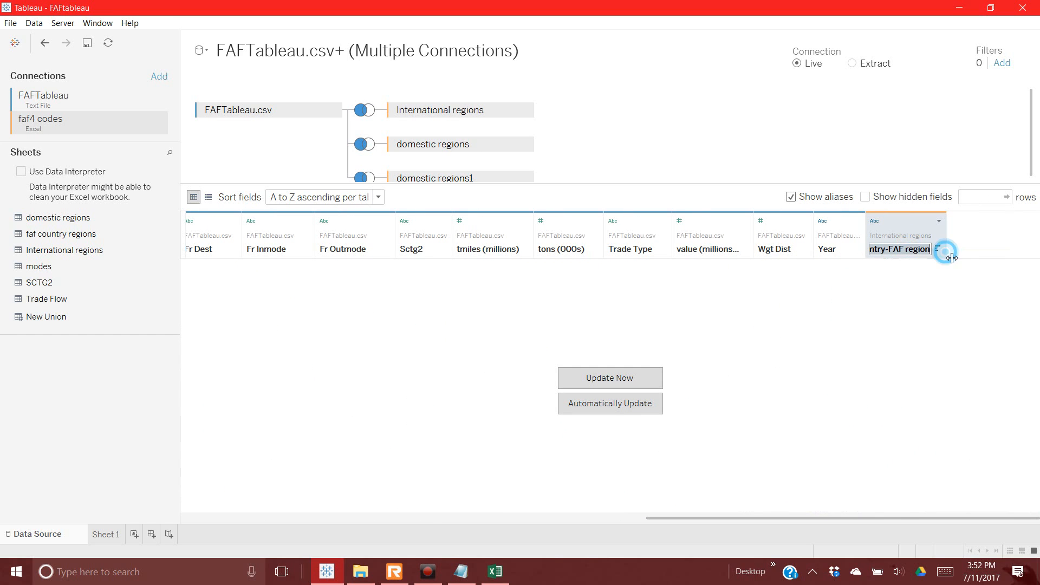
pyautogui.click(909, 250)
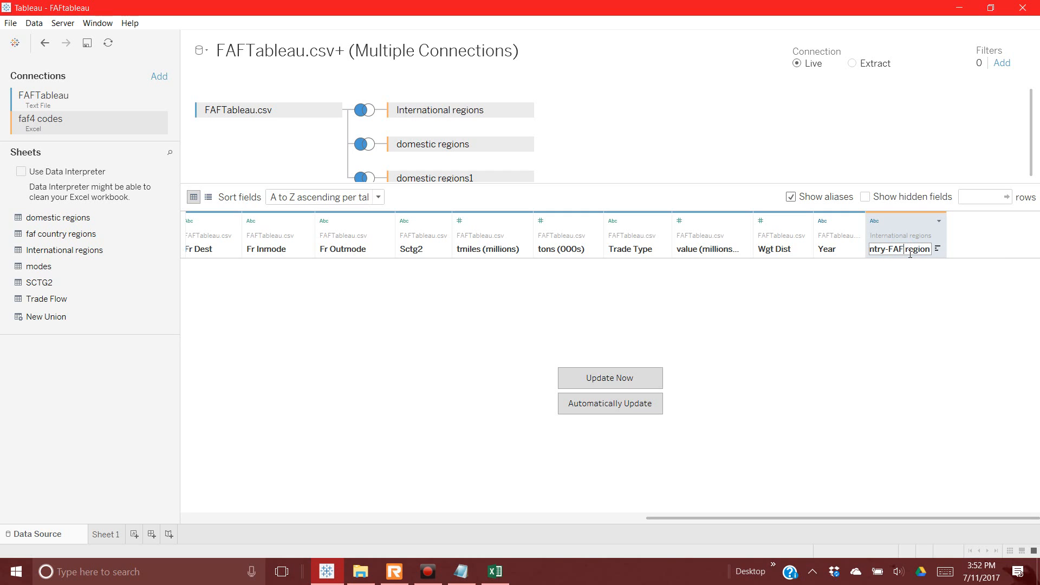
pyautogui.moveTo(885, 253); pyautogui.dragTo(845, 253)
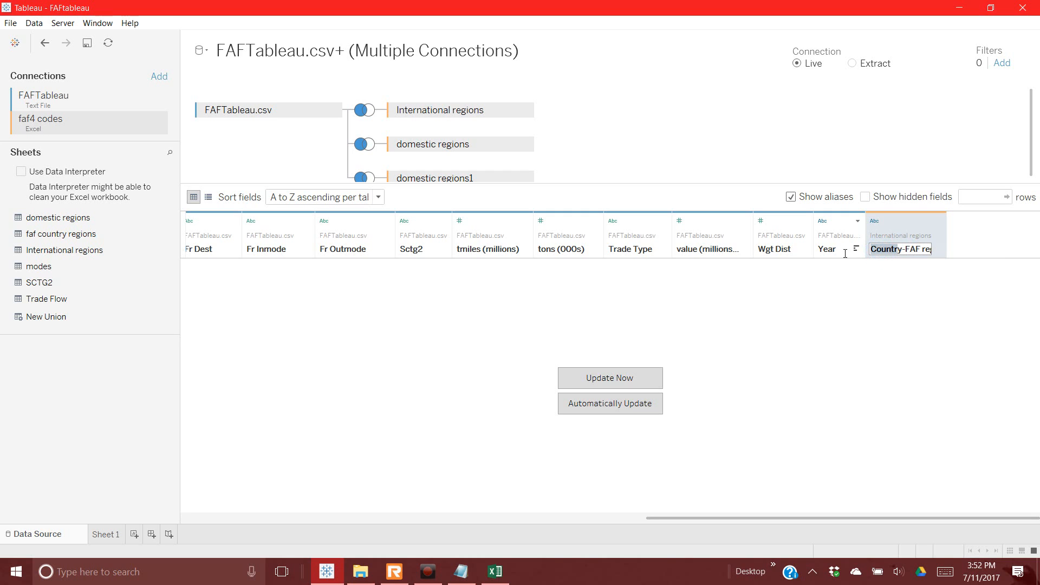
pyautogui.click(874, 255)
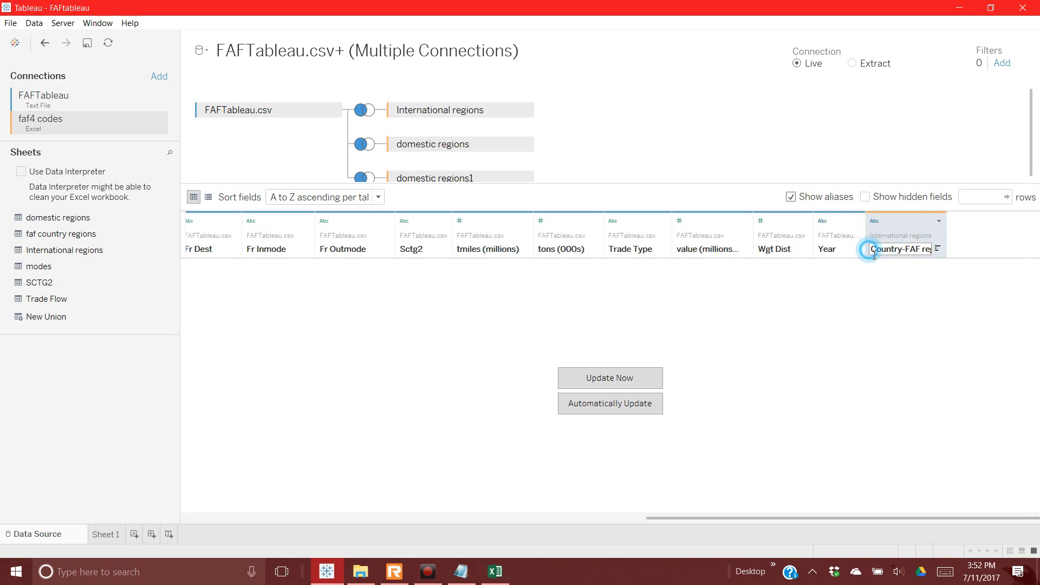
pyautogui.click(927, 256)
pyautogui.press('BackSpace')
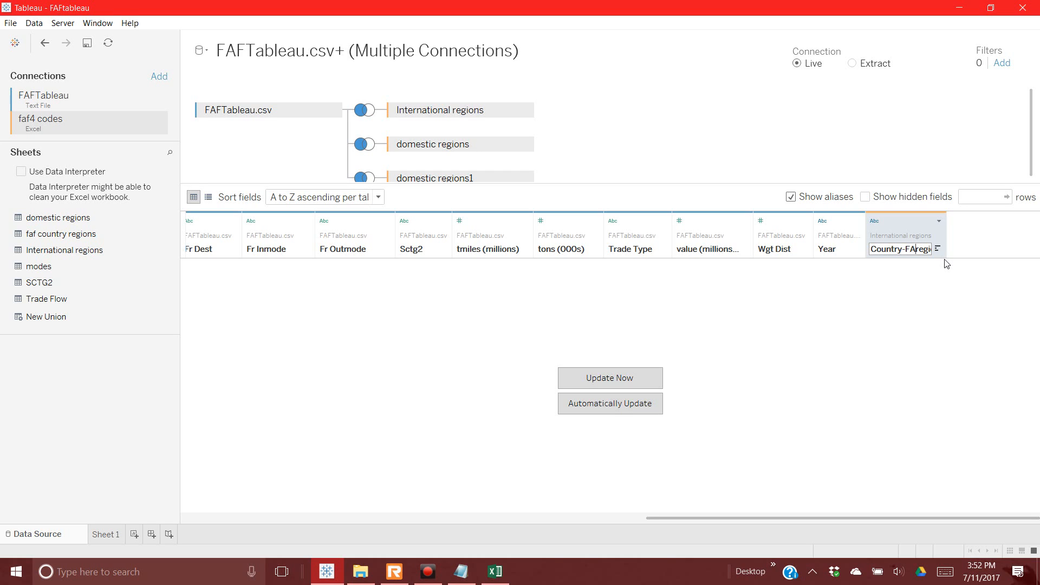
pyautogui.write('F Destinaion')
pyautogui.write('tion')
pyautogui.write('-')
pyautogui.press('Return')
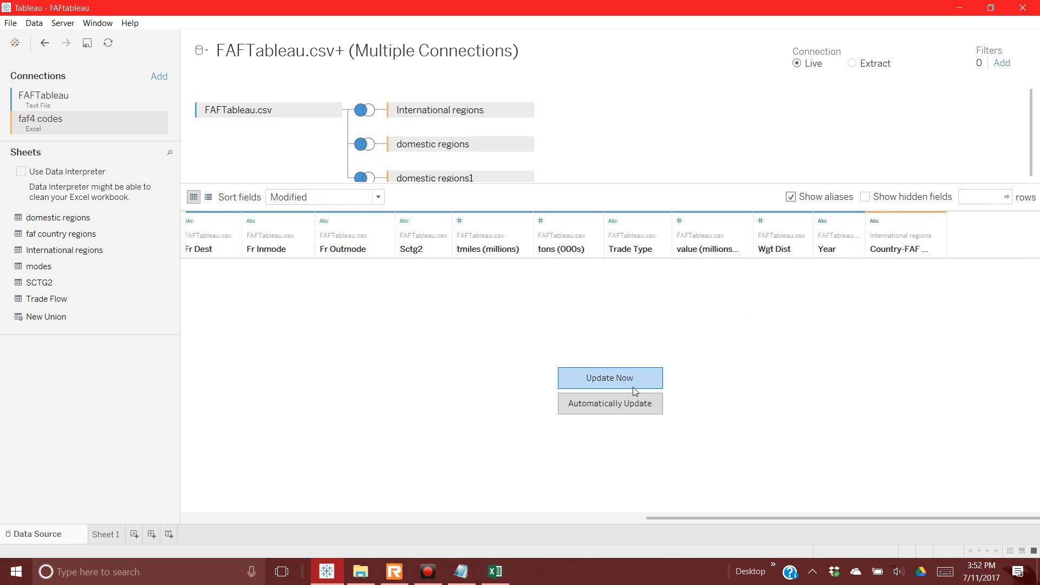
# Step: Reload the preview rows and review the Country-FAF Destination aliases without changing them
pyautogui.click(598, 385)
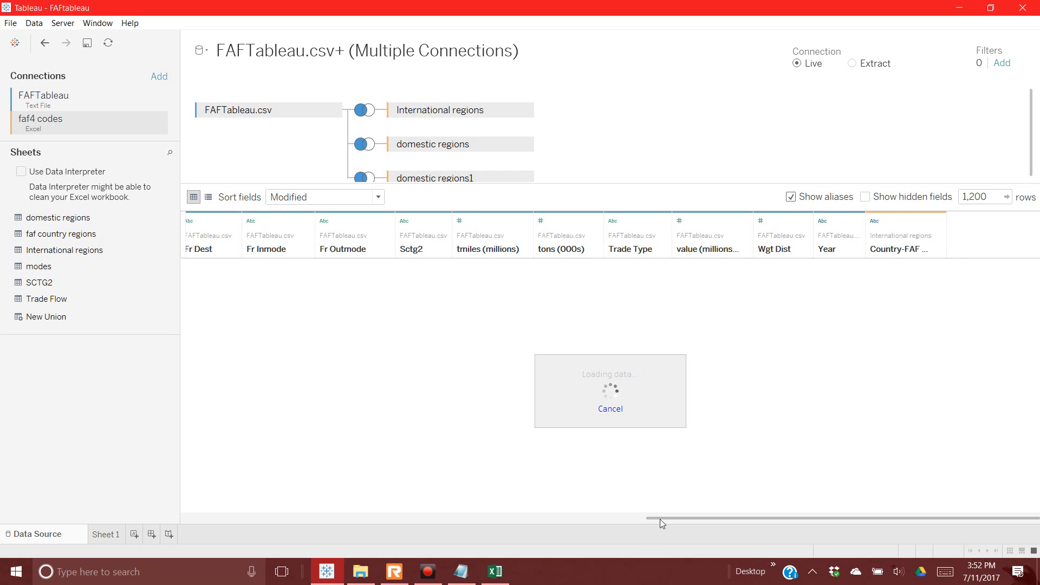
pyautogui.moveTo(495, 576)
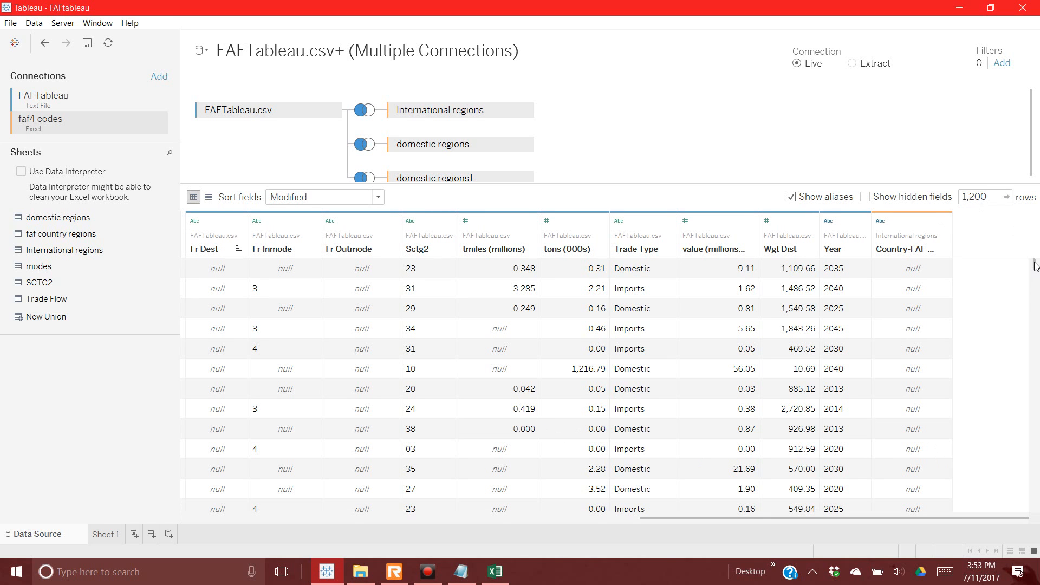
pyautogui.click(945, 221)
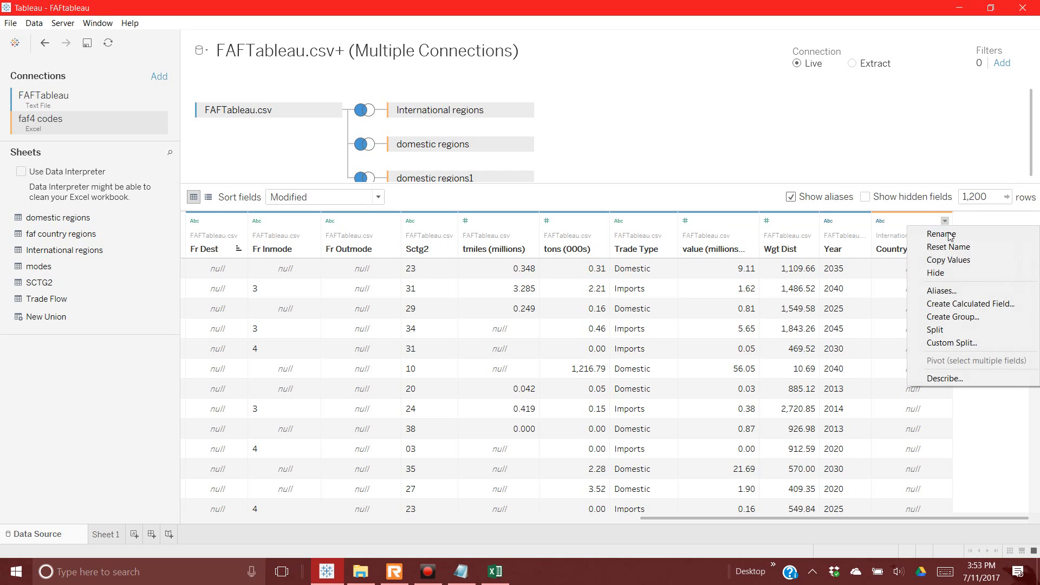
pyautogui.click(952, 293)
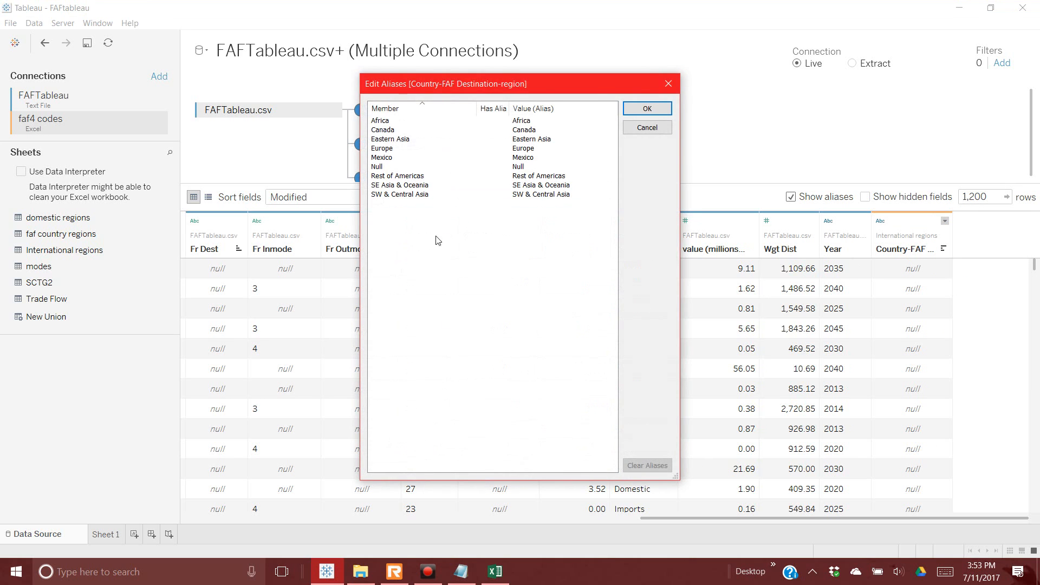
pyautogui.click(644, 132)
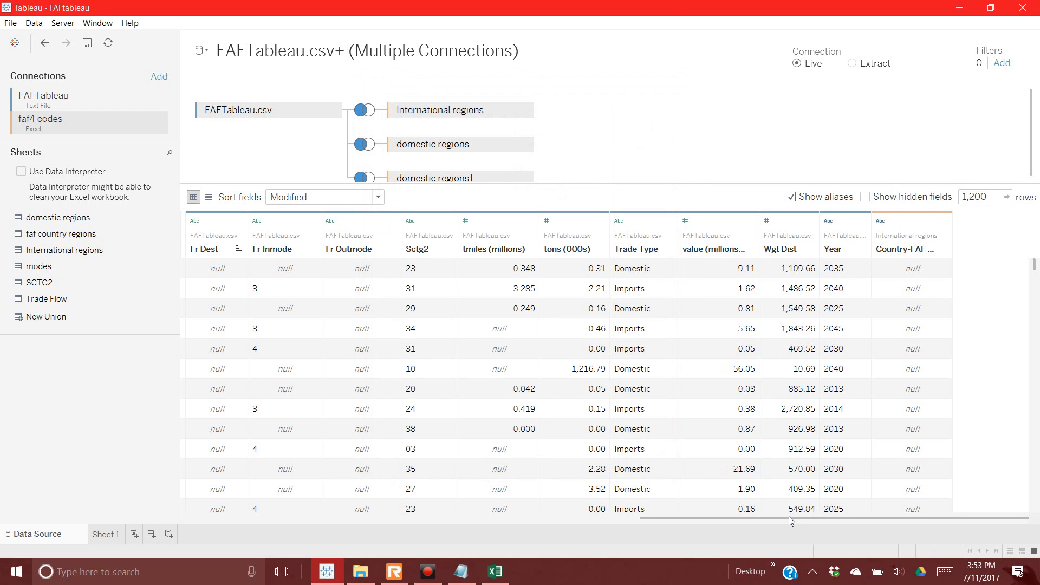
# Step: Hide the Fr Dest field
pyautogui.moveTo(785, 517); pyautogui.dragTo(724, 522)
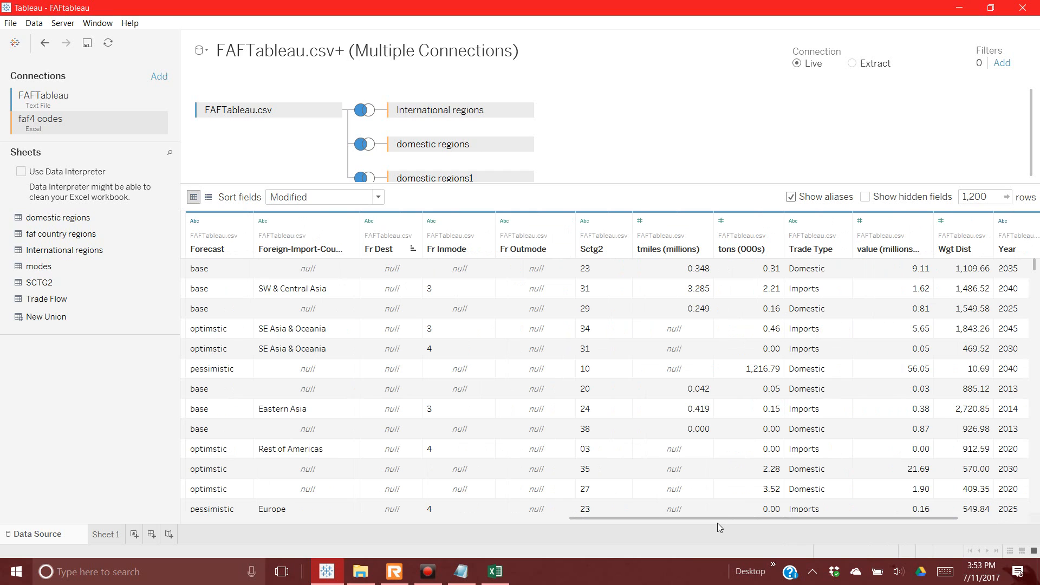
pyautogui.rightClick(384, 252)
pyautogui.click(390, 299)
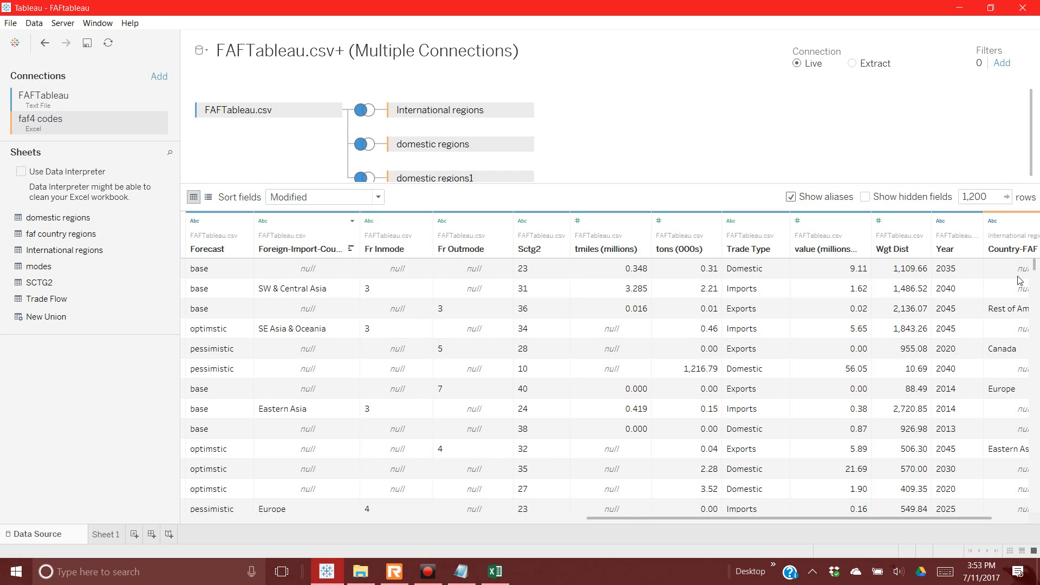
# Step: Rename Country-FAF to 'Foreign Export Countries' and sort fields A to Z ascending
pyautogui.click(1013, 249)
pyautogui.rightClick(1013, 249)
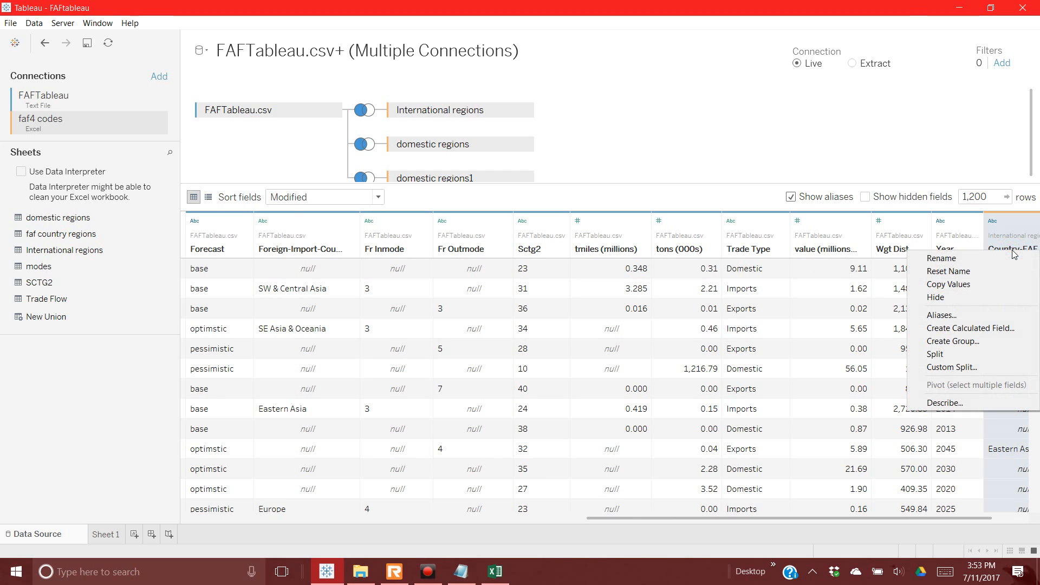
pyautogui.click(997, 257)
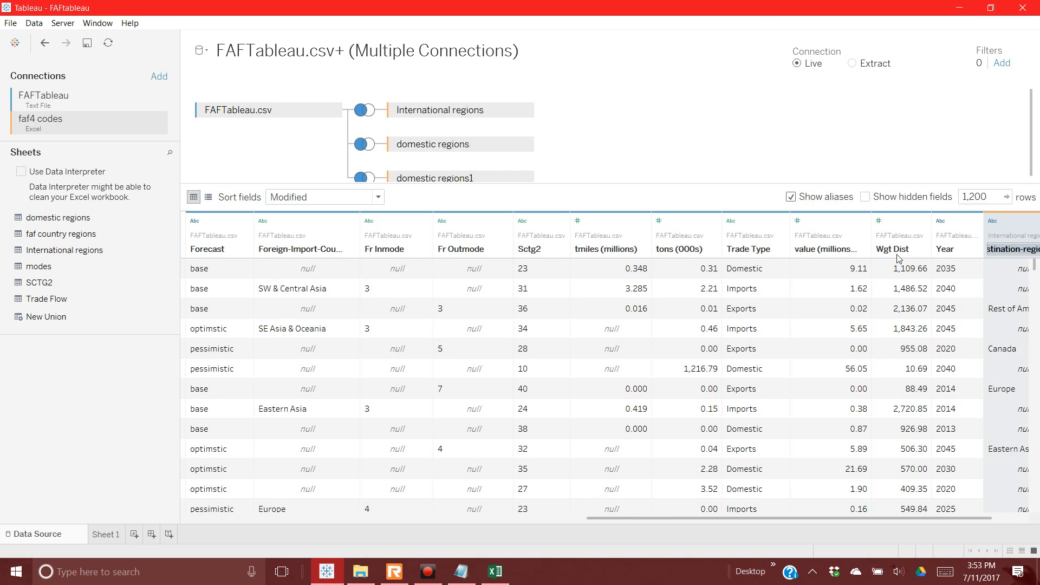
pyautogui.write('Foreign Expo')
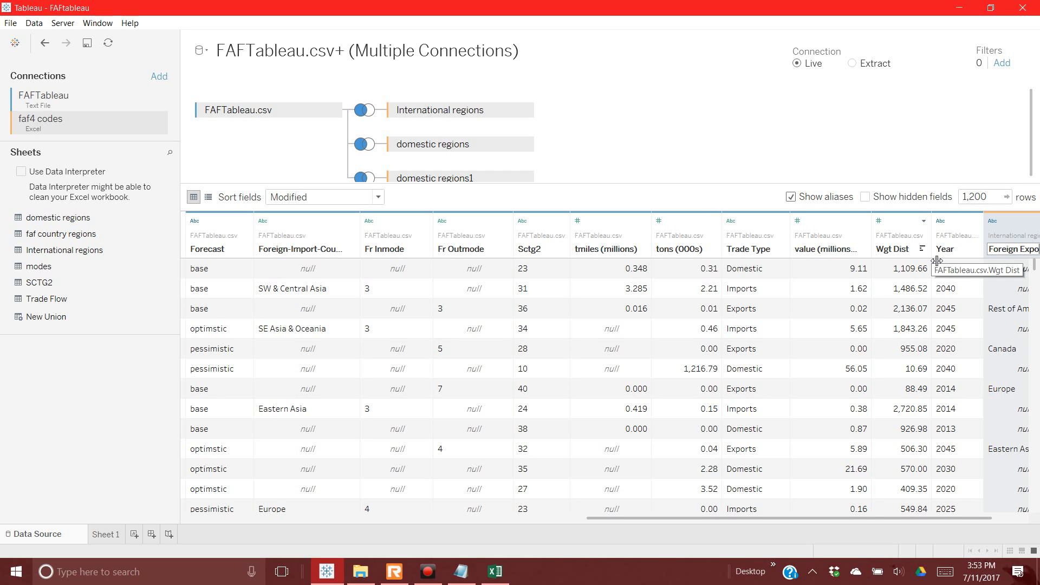
pyautogui.write('rt Countries')
pyautogui.press('Return')
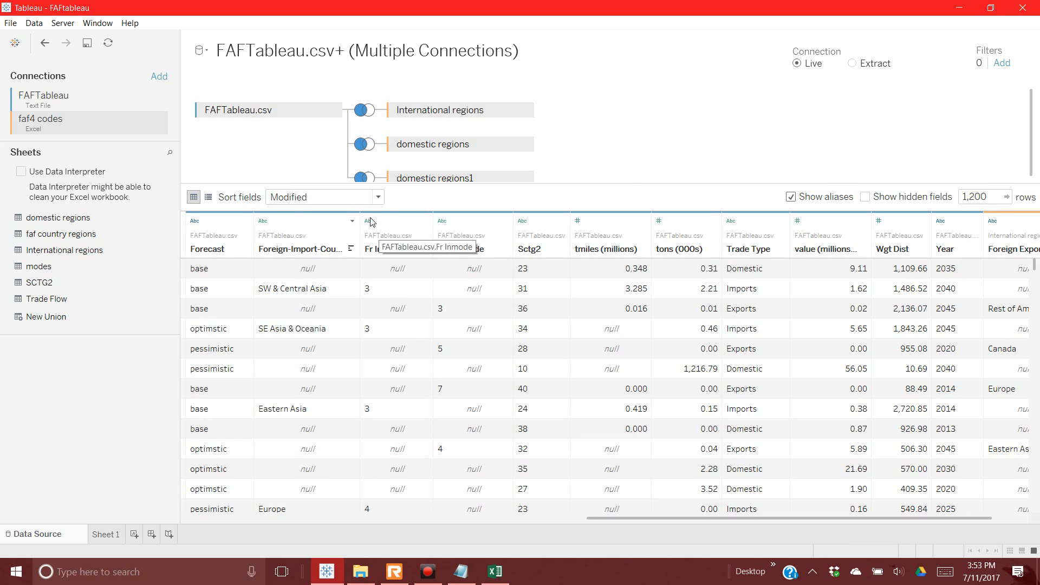
pyautogui.click(378, 197)
pyautogui.click(355, 224)
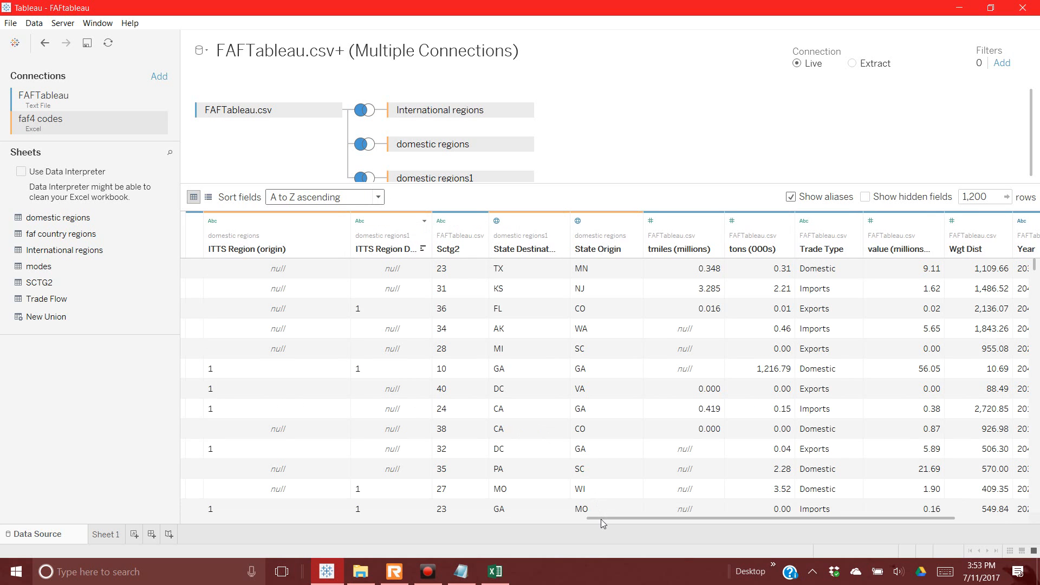
pyautogui.moveTo(571, 519); pyautogui.dragTo(151, 545)
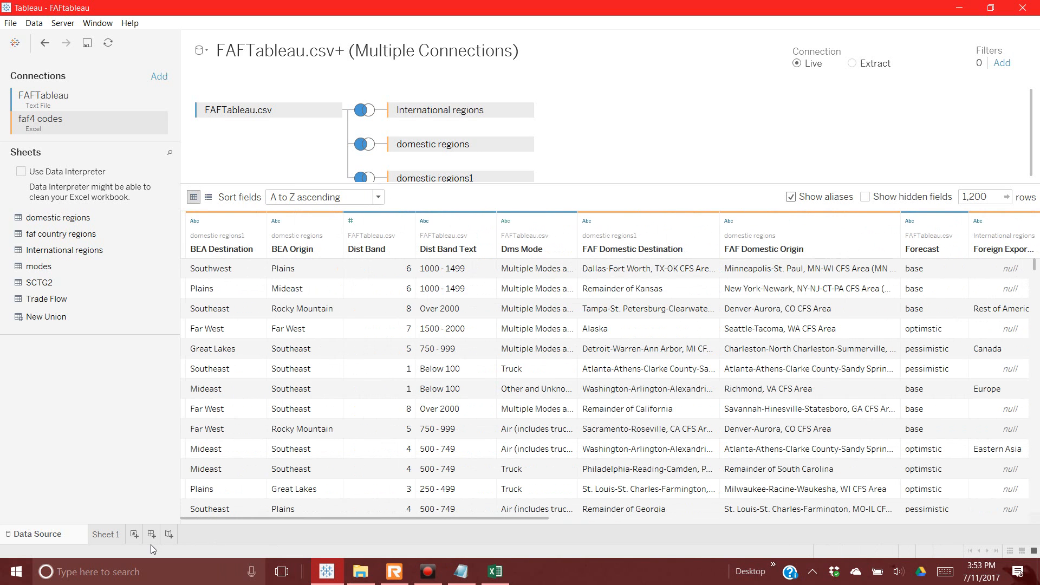
pyautogui.click(208, 197)
pyautogui.scroll(3, 356, 306)
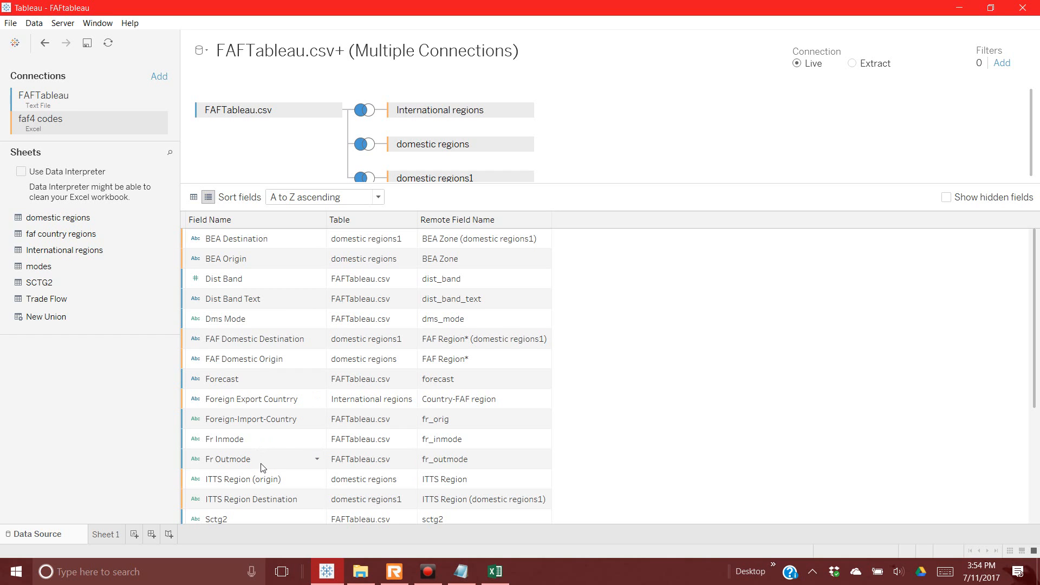
pyautogui.scroll(-1, 264, 466)
pyautogui.scroll(1, 263, 456)
pyautogui.click(195, 199)
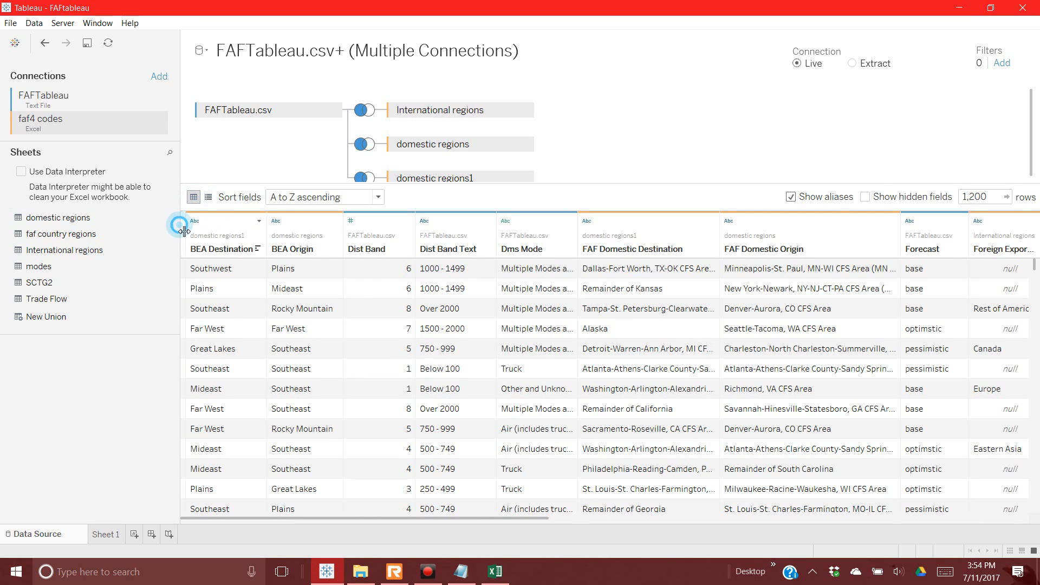
# Step: Left-join the SCTG2 sheet on Sctg2 = Code and refresh the preview
pyautogui.moveTo(182, 227); pyautogui.dragTo(111, 230)
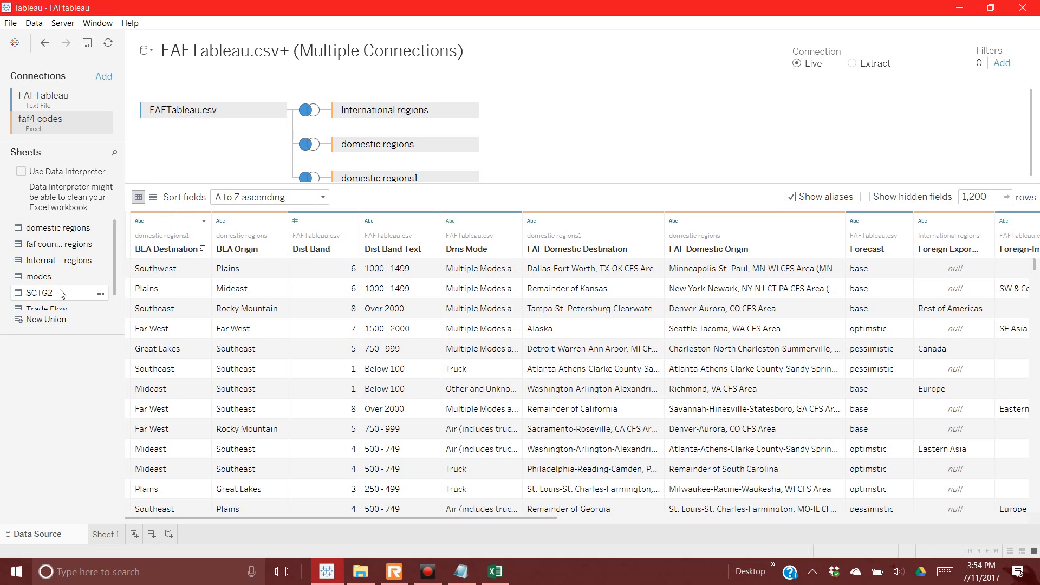
pyautogui.moveTo(61, 293); pyautogui.dragTo(580, 146)
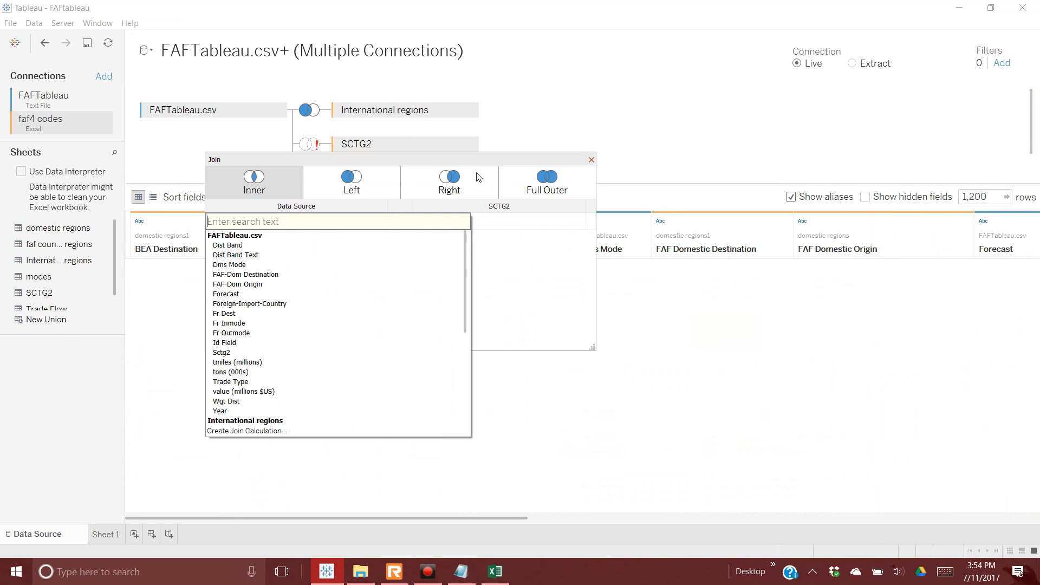
pyautogui.click(263, 353)
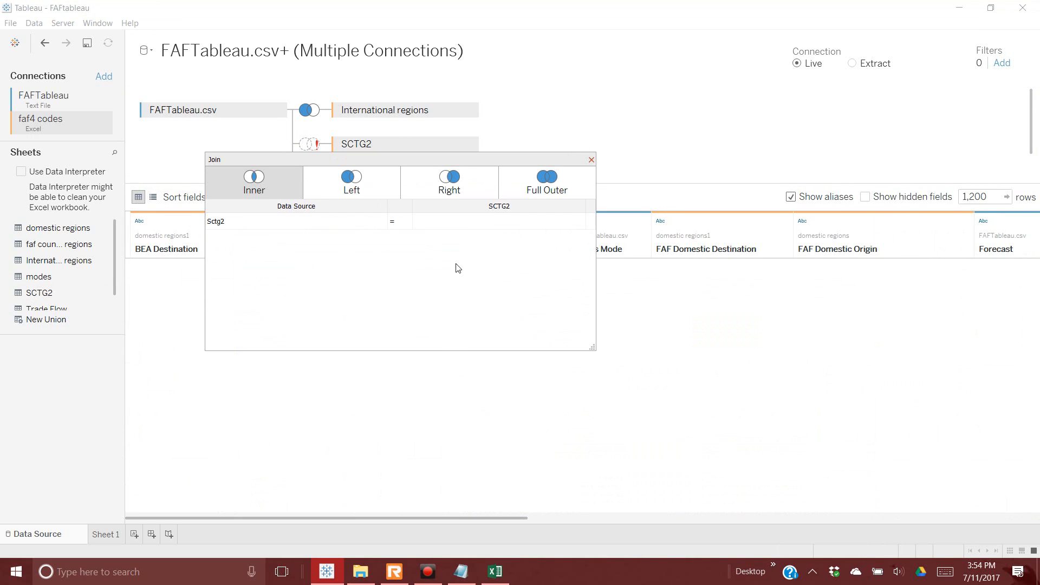
pyautogui.click(579, 224)
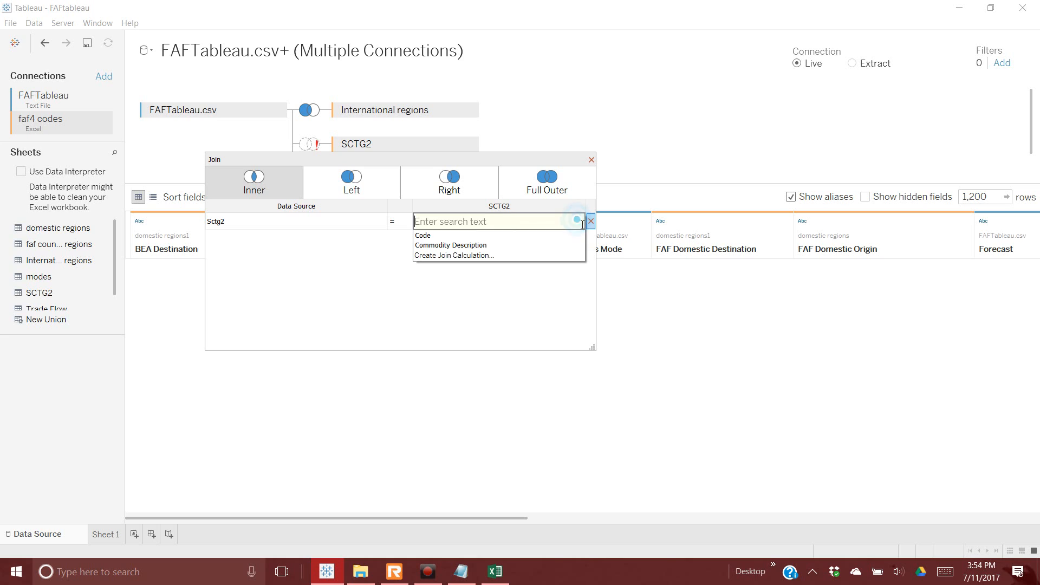
pyautogui.click(488, 237)
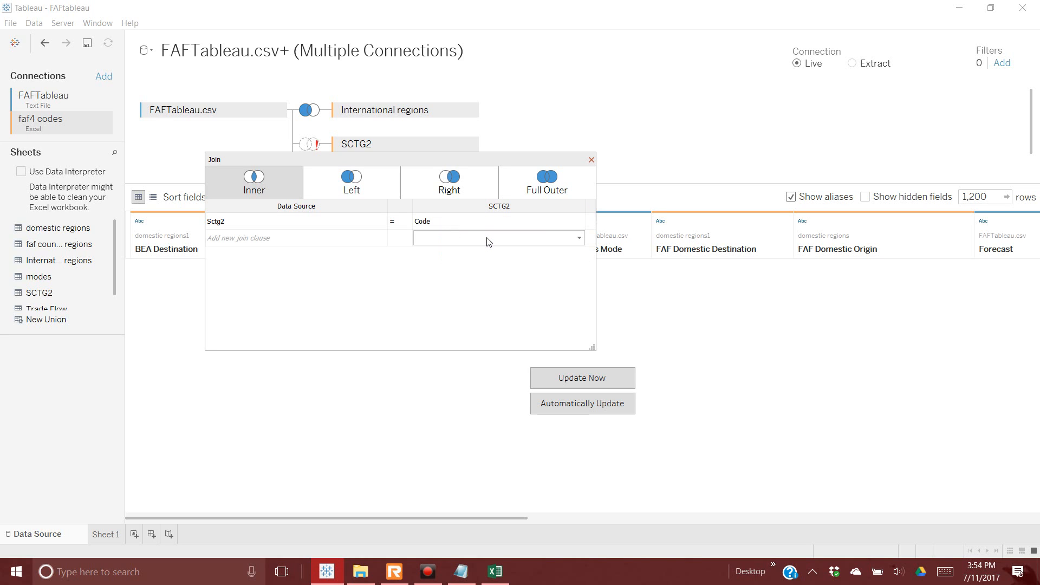
pyautogui.click(329, 189)
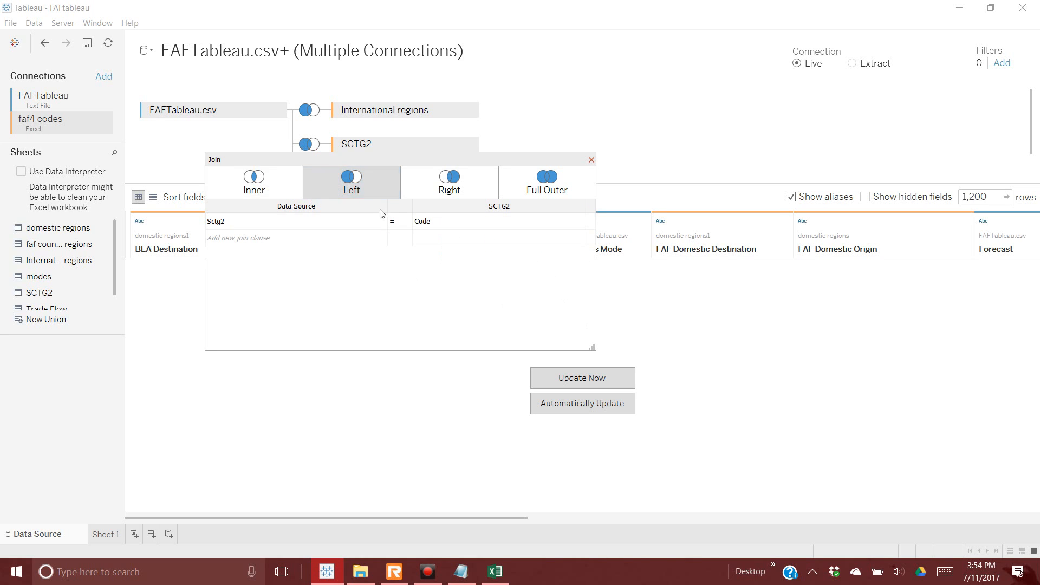
pyautogui.click(573, 384)
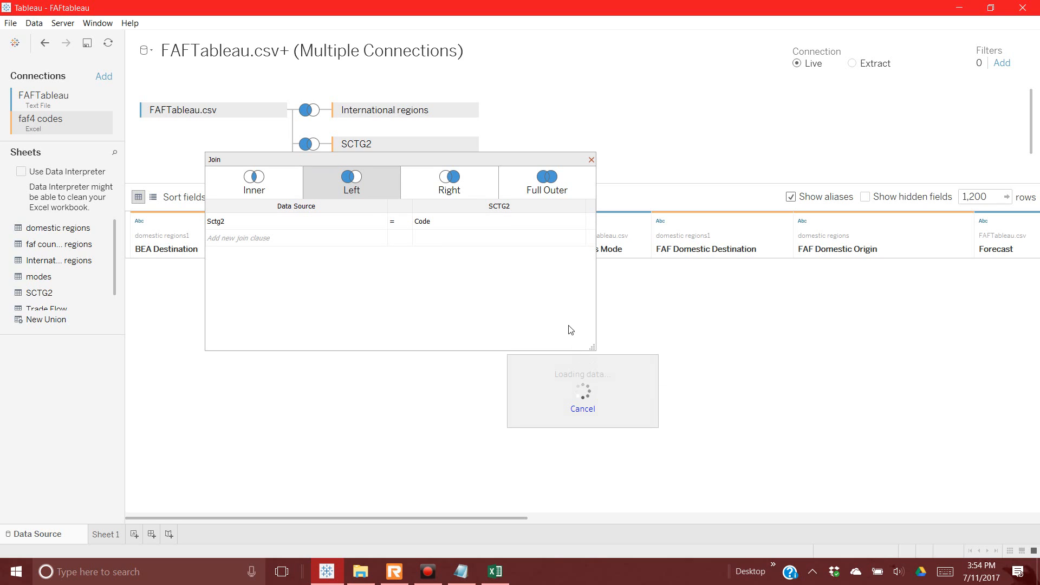
pyautogui.click(592, 160)
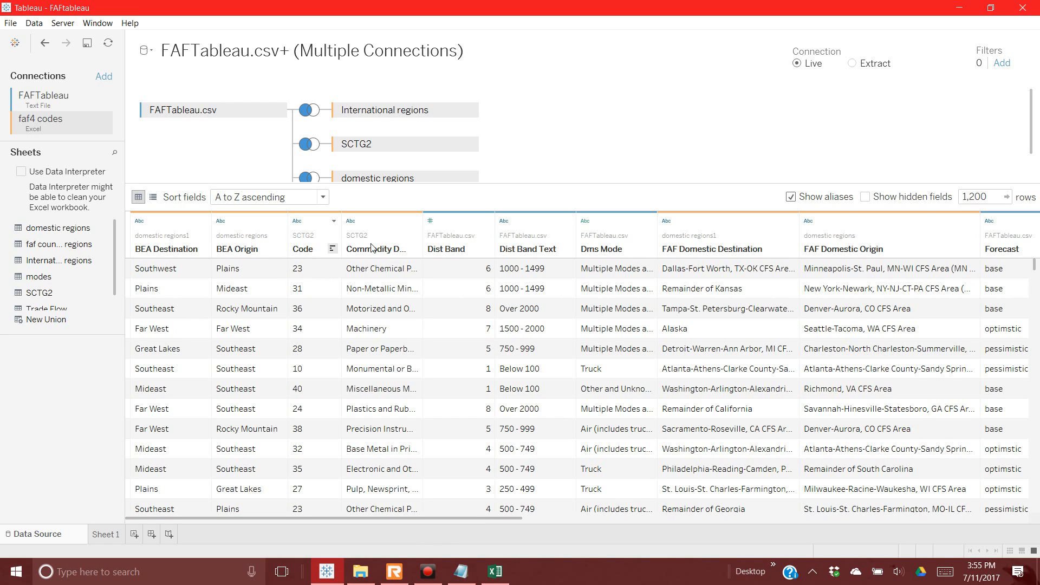
# Step: Rename the SCTG2 Code field to 'SCTG2 Code'
pyautogui.click(421, 242)
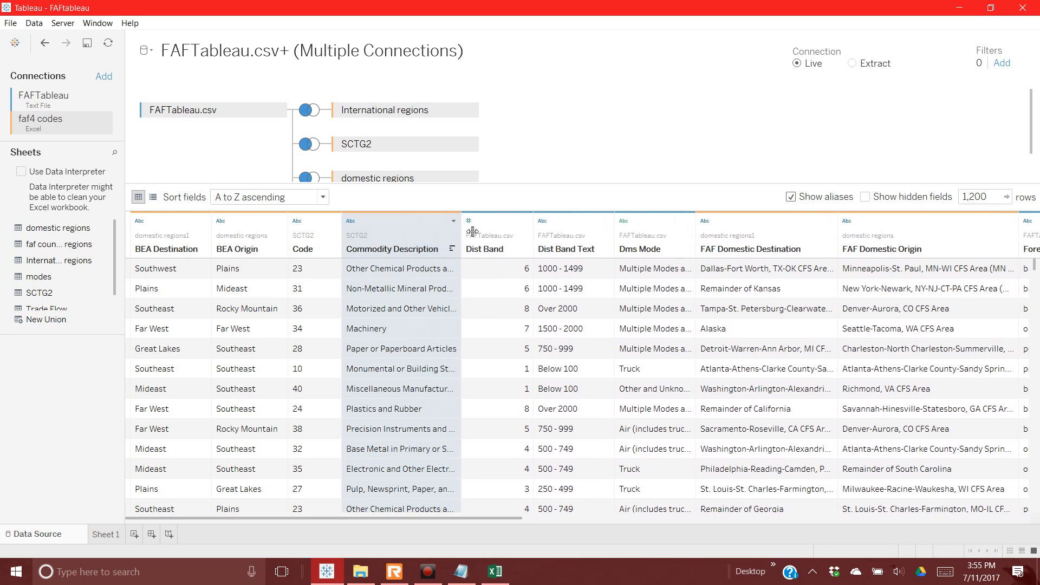
pyautogui.click(315, 249)
pyautogui.rightClick(328, 253)
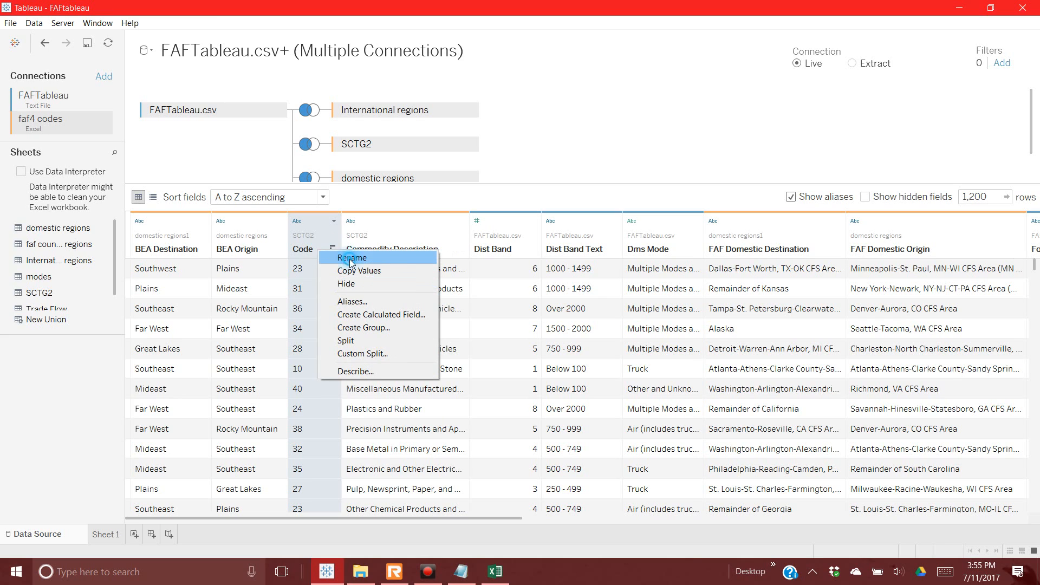
pyautogui.click(350, 258)
pyautogui.click(298, 256)
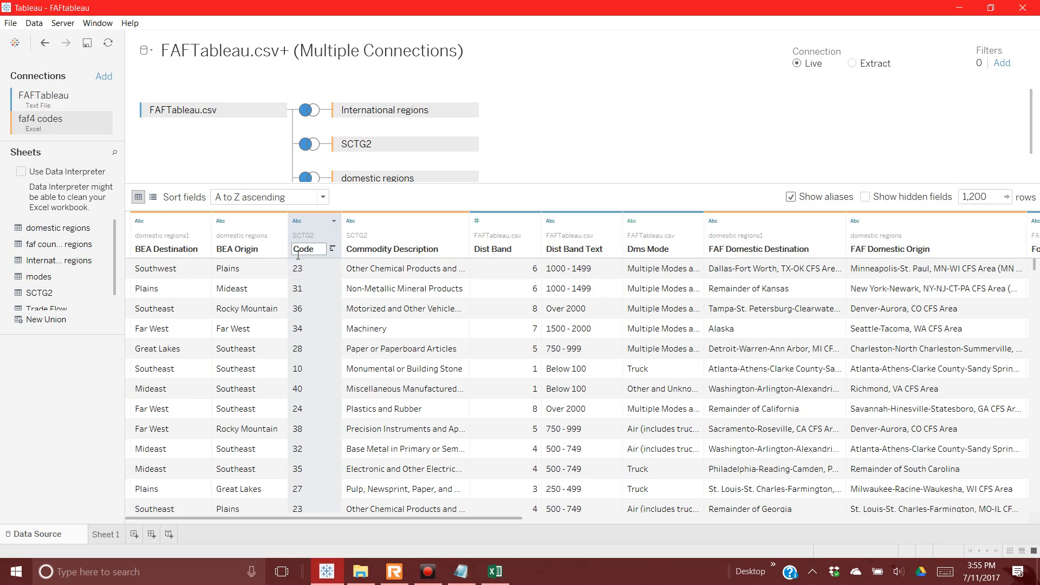
pyautogui.write('Com')
pyautogui.press('BackSpace')
pyautogui.press('BackSpace')
pyautogui.press('BackSpace')
pyautogui.write('STC')
pyautogui.press('BackSpace')
pyautogui.press('BackSpace')
pyautogui.write('CTG')
pyautogui.write('@')
pyautogui.press('BackSpace')
pyautogui.write('2')
pyautogui.press('Return')
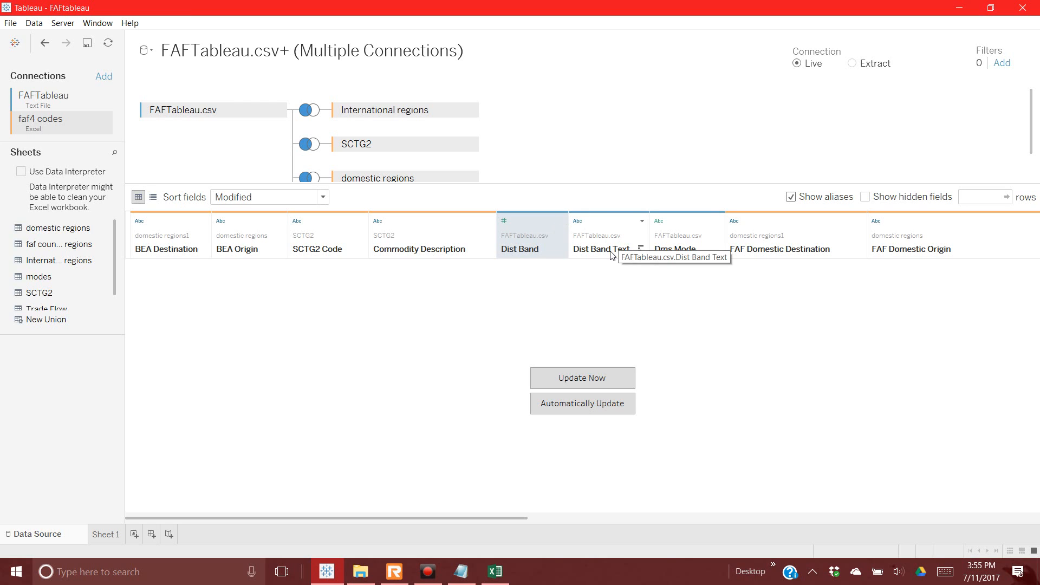
# Step: Change the Dist Band field's data type to String
pyautogui.click(505, 221)
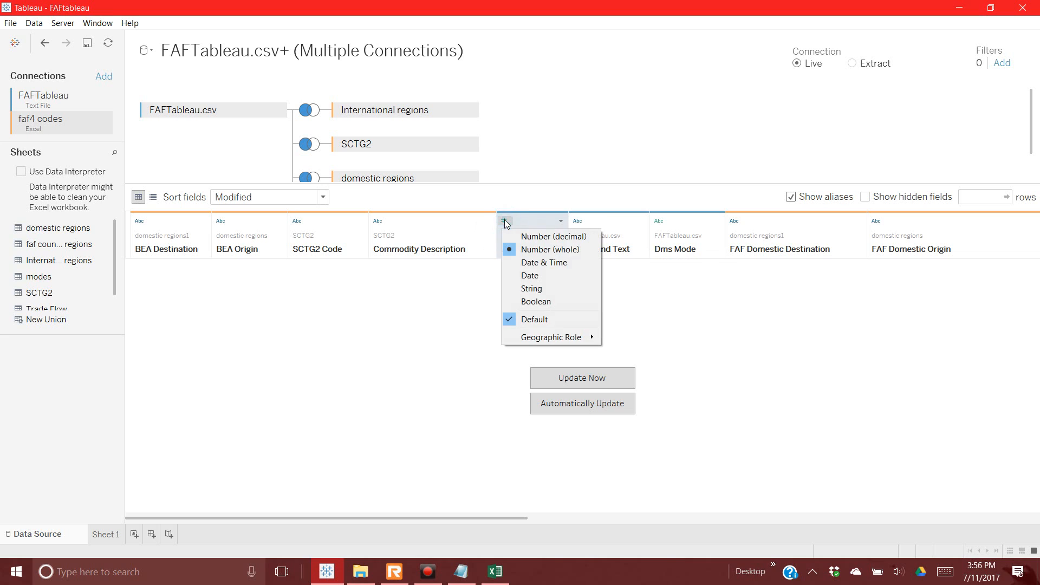
pyautogui.click(525, 291)
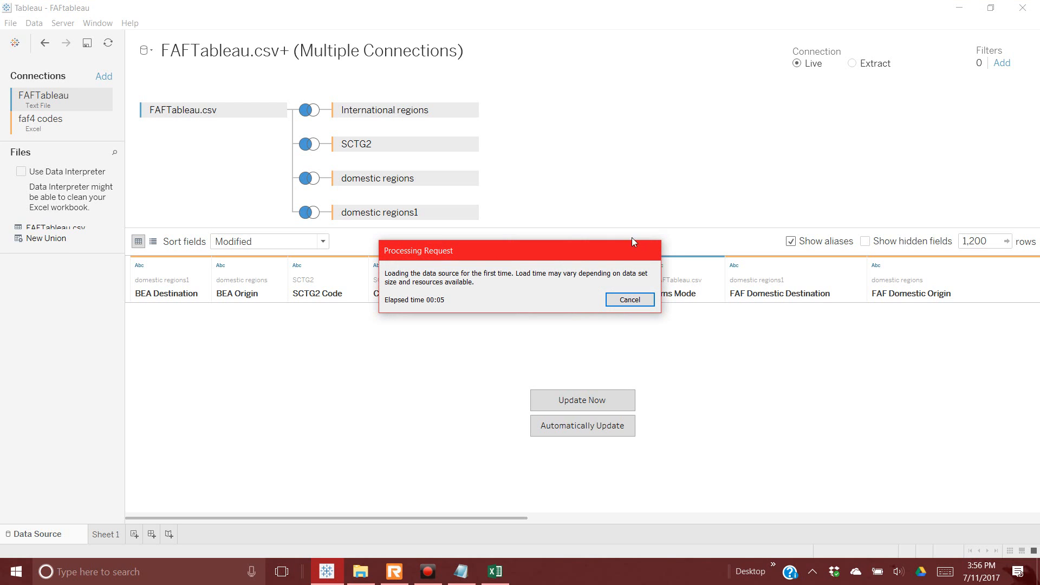
pyautogui.moveTo(626, 245); pyautogui.dragTo(456, 142)
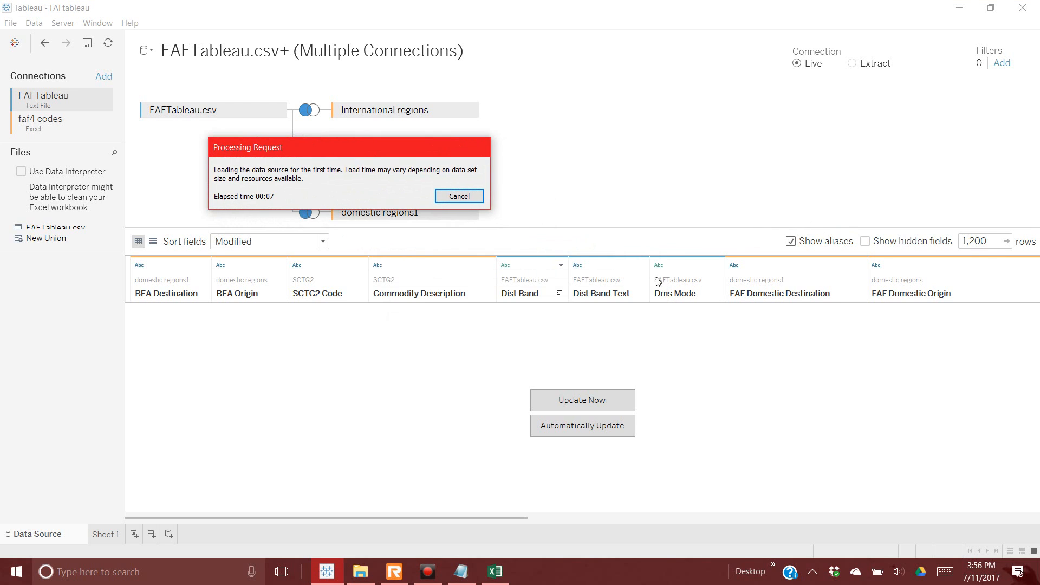